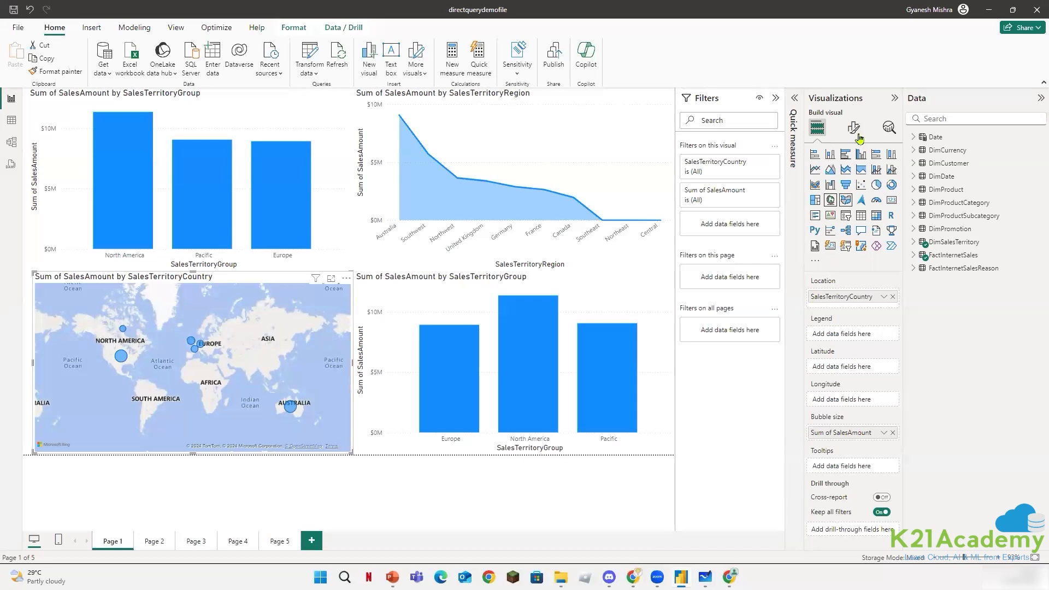
Change the map style of the SalesTerritoryCountry sales map from road to aerial imagery.
click(854, 128)
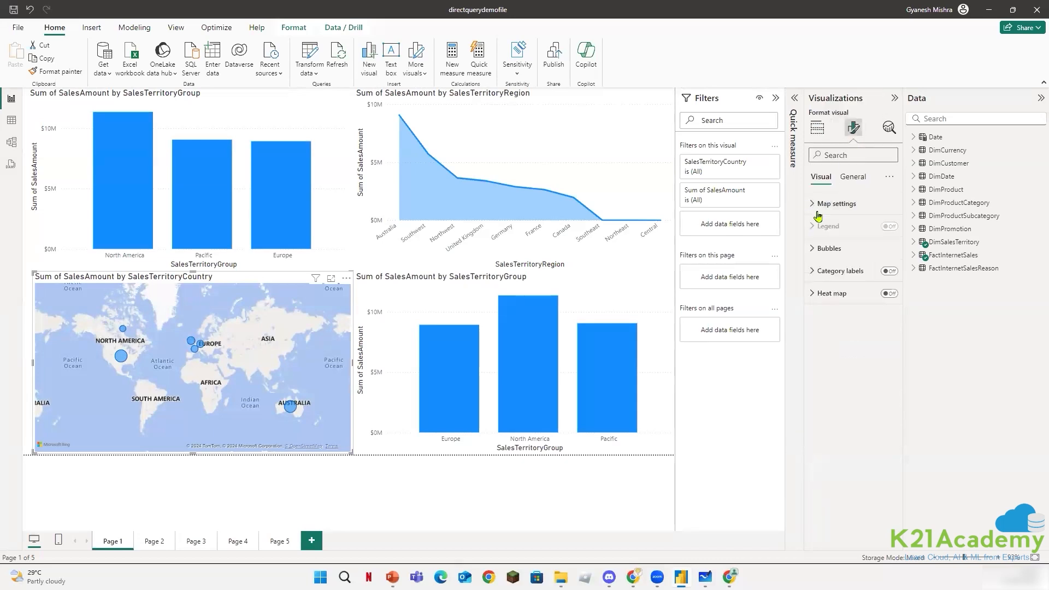
click(834, 204)
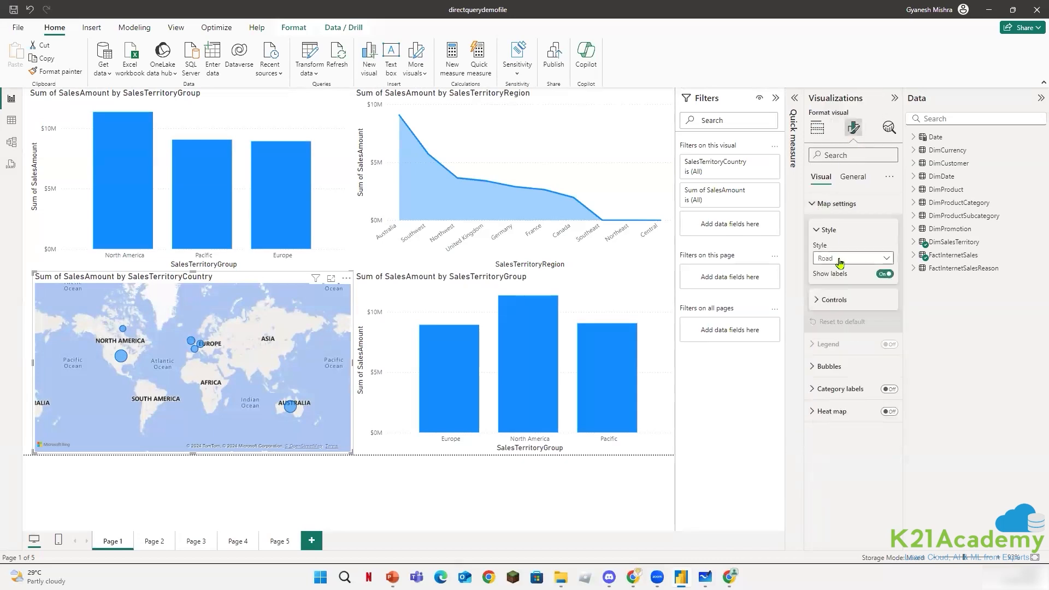
click(842, 257)
click(840, 274)
click(812, 205)
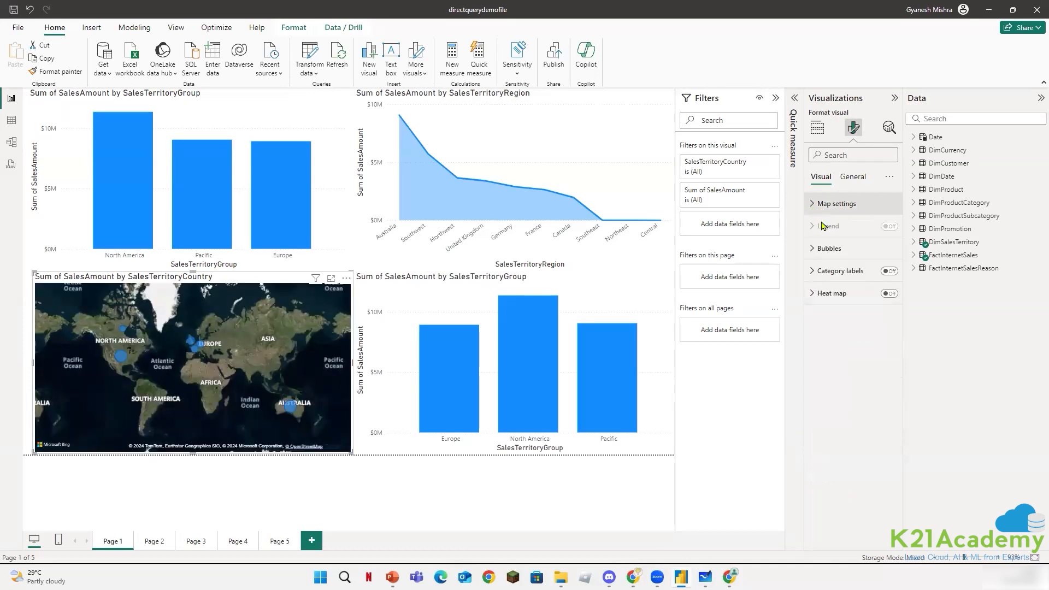
click(817, 130)
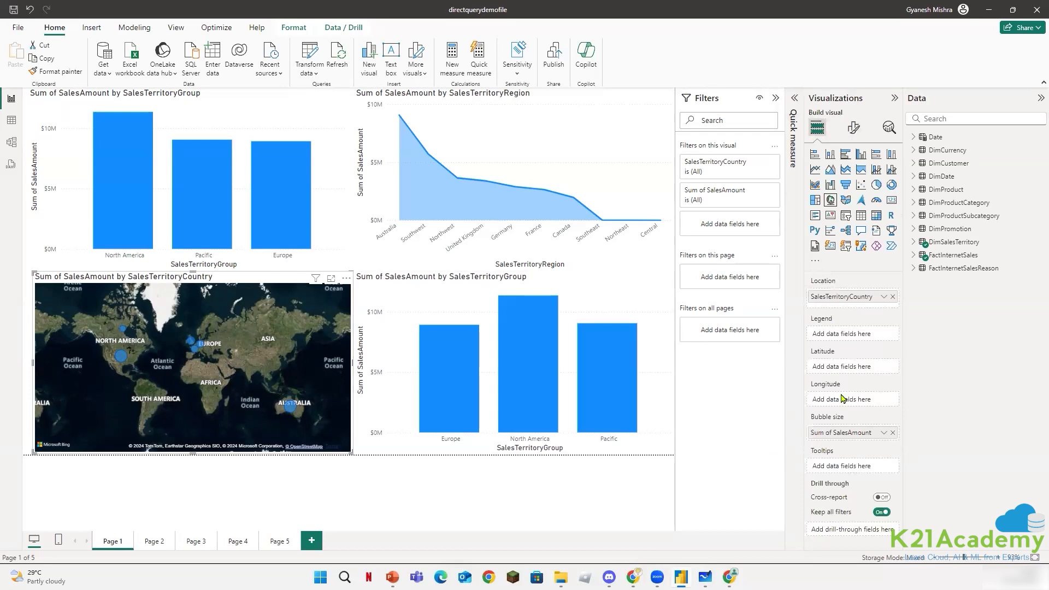
Convert the column chart beside the map, showing SalesAmount by SalesTerritoryGroup, into a pie chart.
click(453, 290)
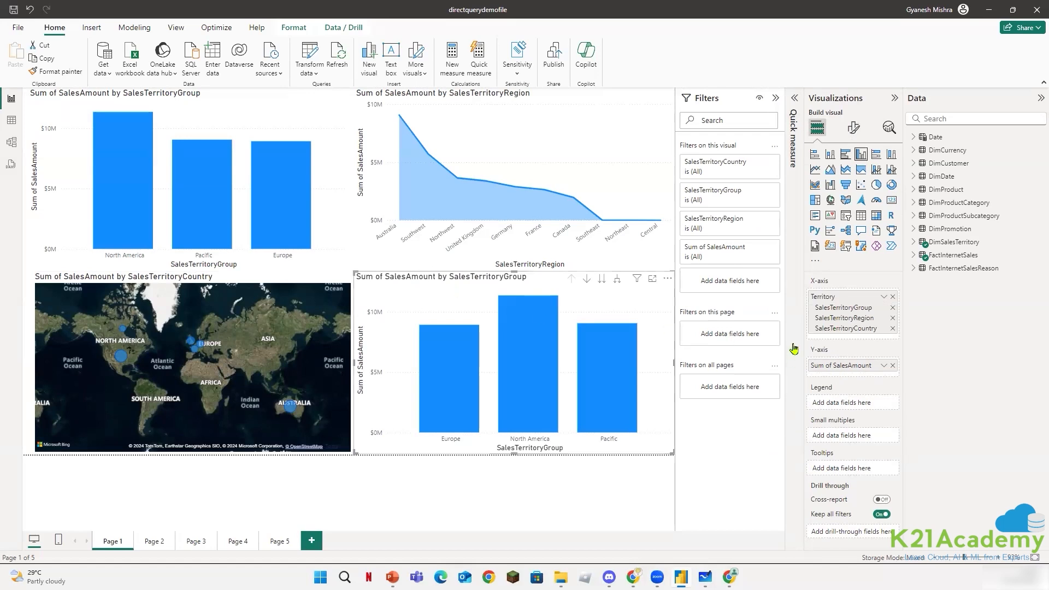
click(890, 186)
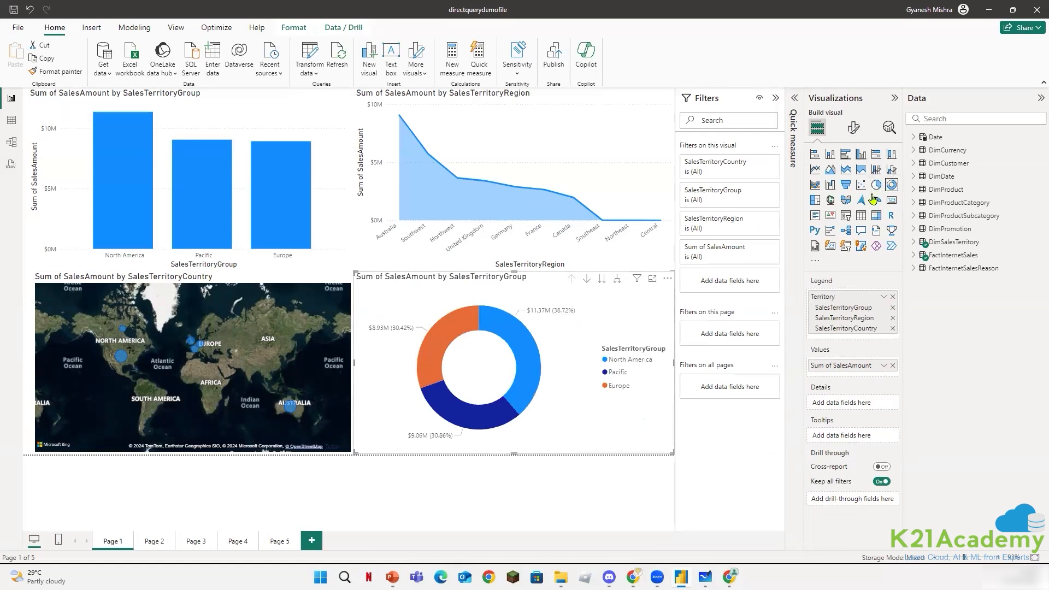
click(877, 186)
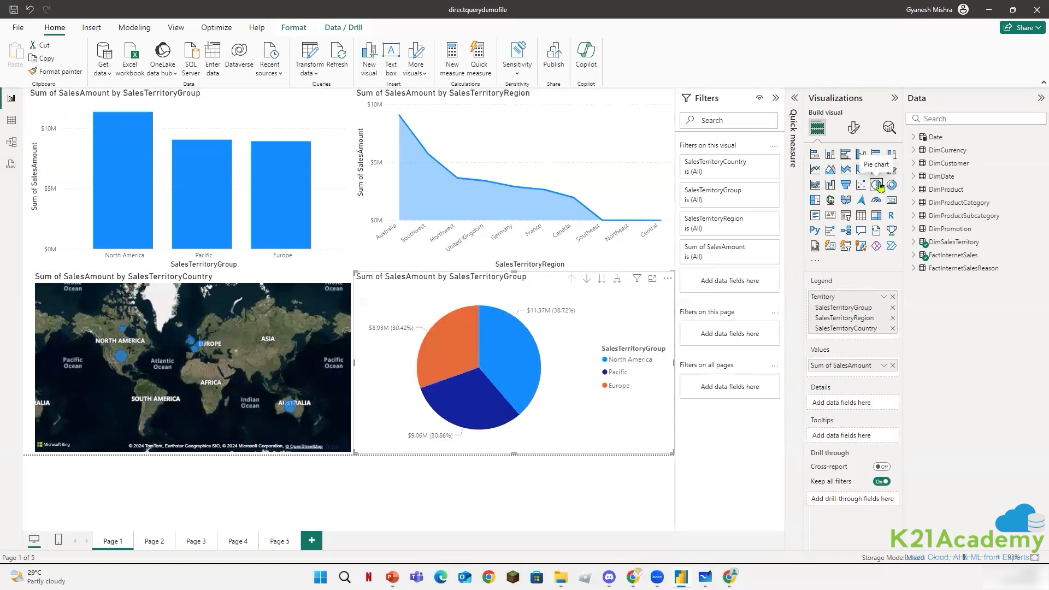
Place the pie chart's detail labels inside the slices and set their contents to category, data value.
click(854, 128)
click(820, 249)
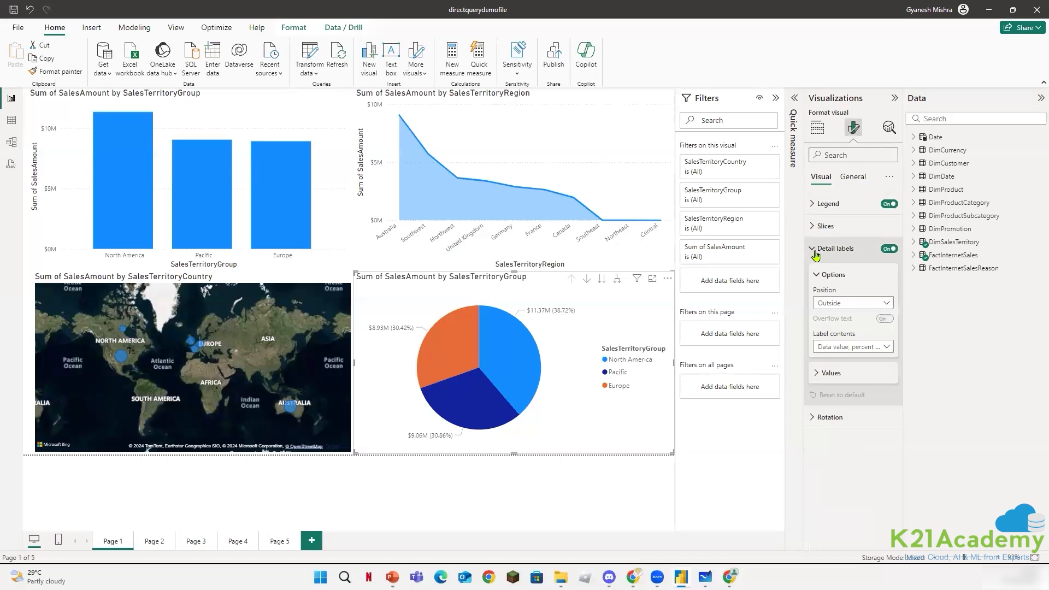
click(852, 306)
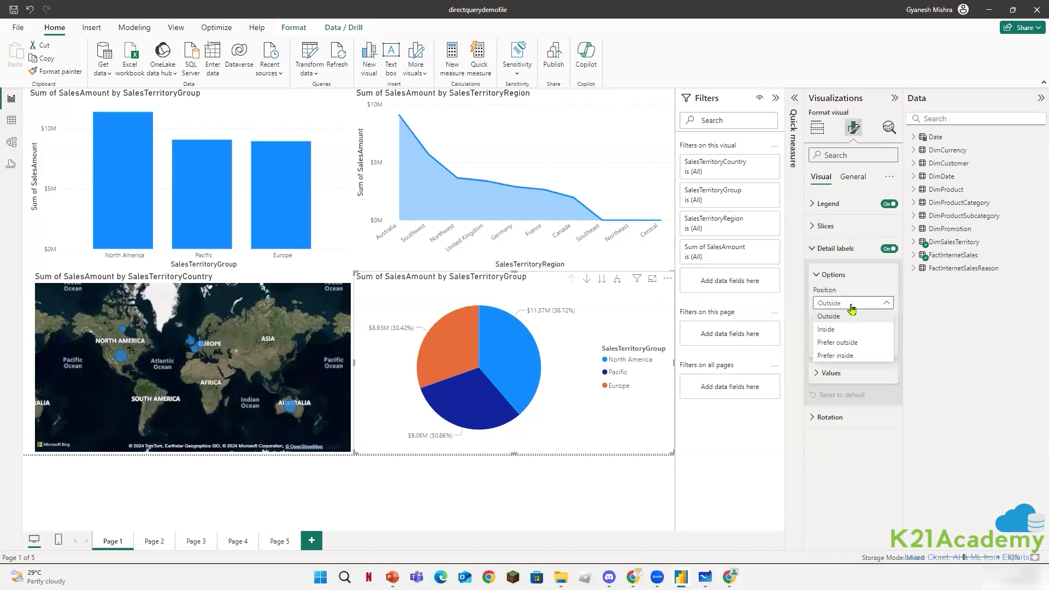
click(850, 343)
click(850, 347)
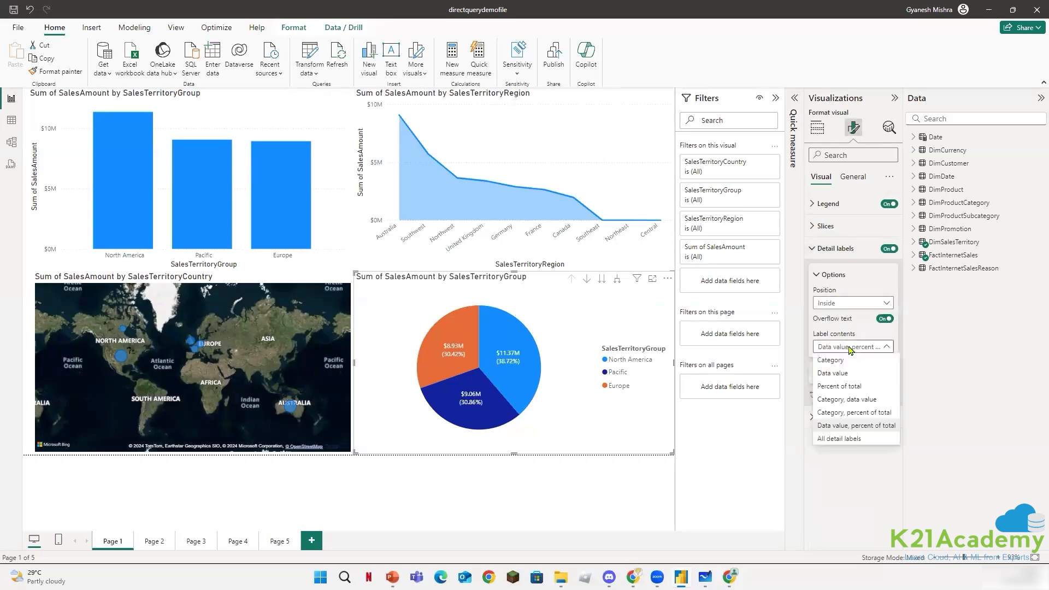
click(848, 400)
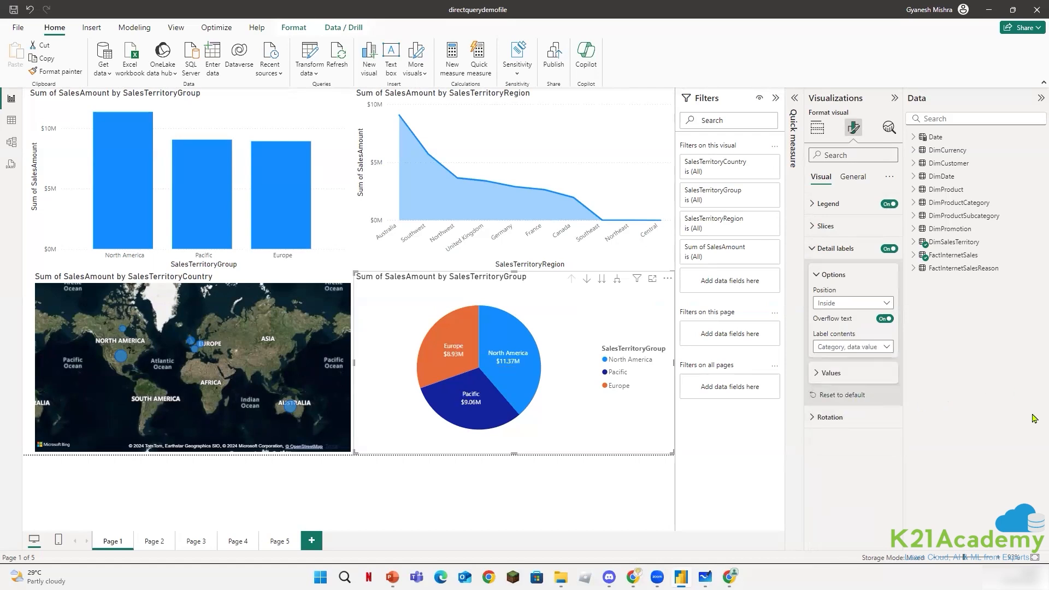
click(446, 479)
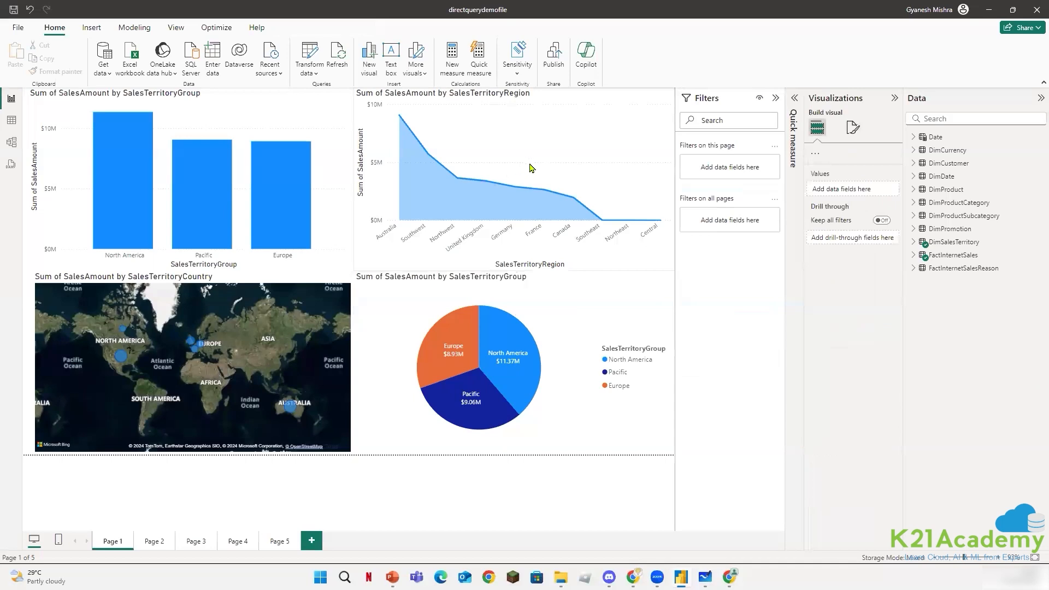
Turn on markers for the area chart of SalesAmount by SalesTerritoryRegion.
click(540, 151)
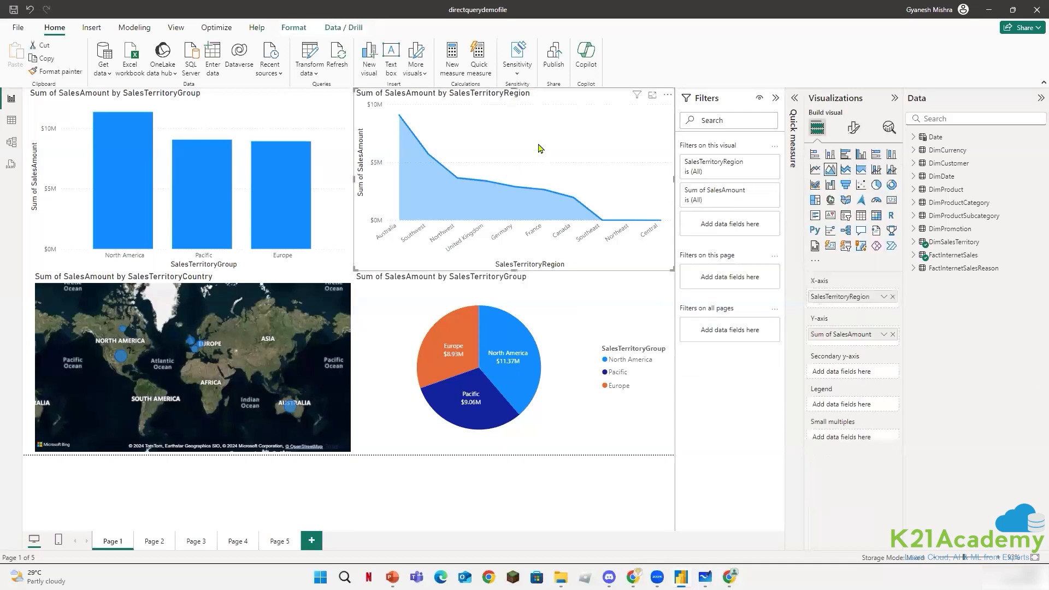
click(856, 128)
click(890, 405)
Set the area chart's default marker colour to red and turn on its data labels.
click(813, 406)
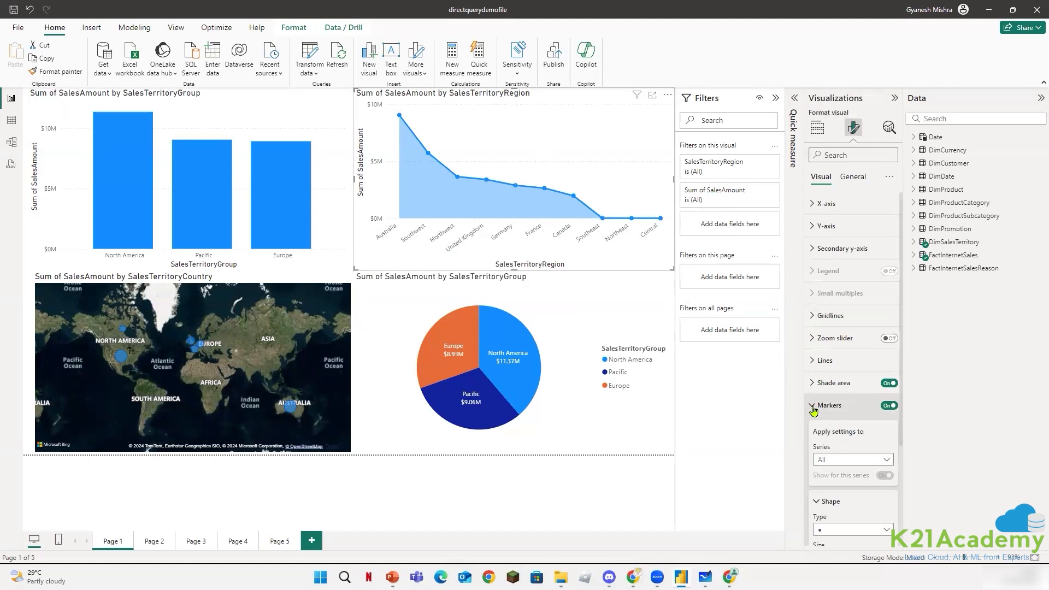
scroll(859, 462, down, 3)
click(819, 451)
scroll(822, 454, down, 1)
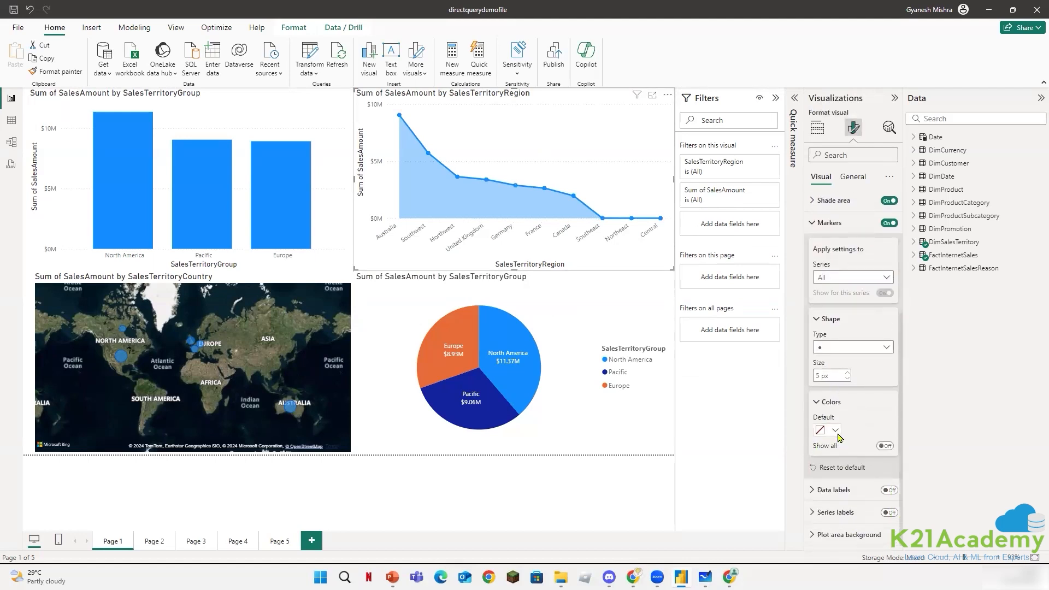
click(836, 431)
click(966, 386)
scroll(814, 322, up, 1)
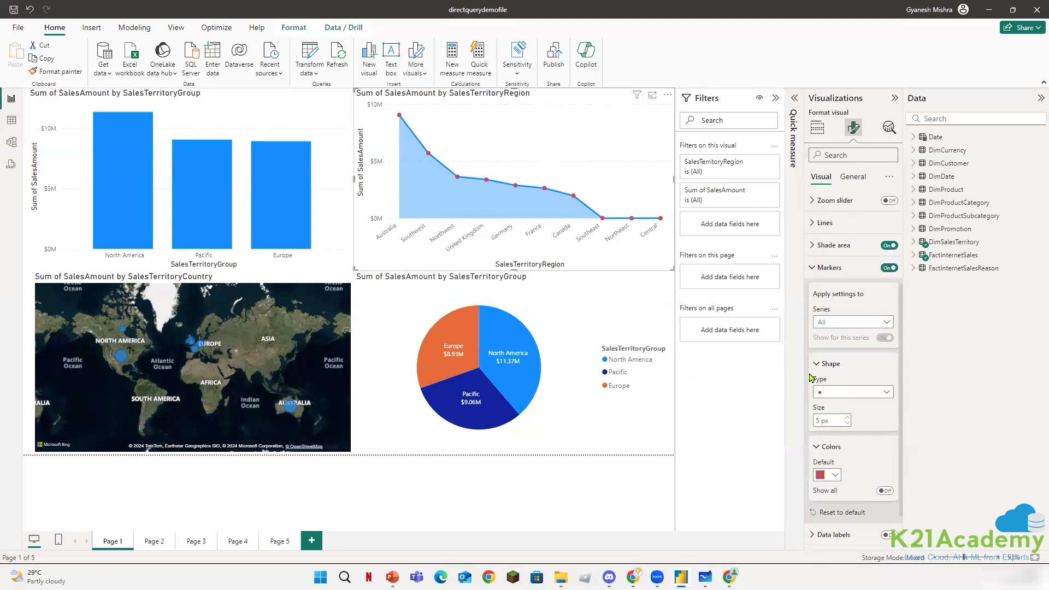
click(815, 277)
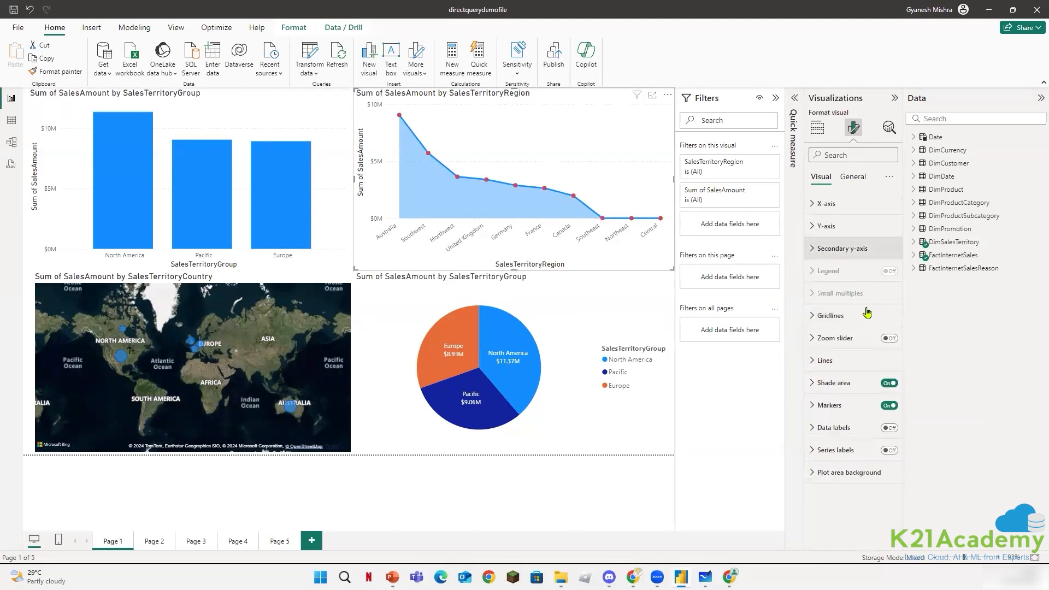
click(892, 430)
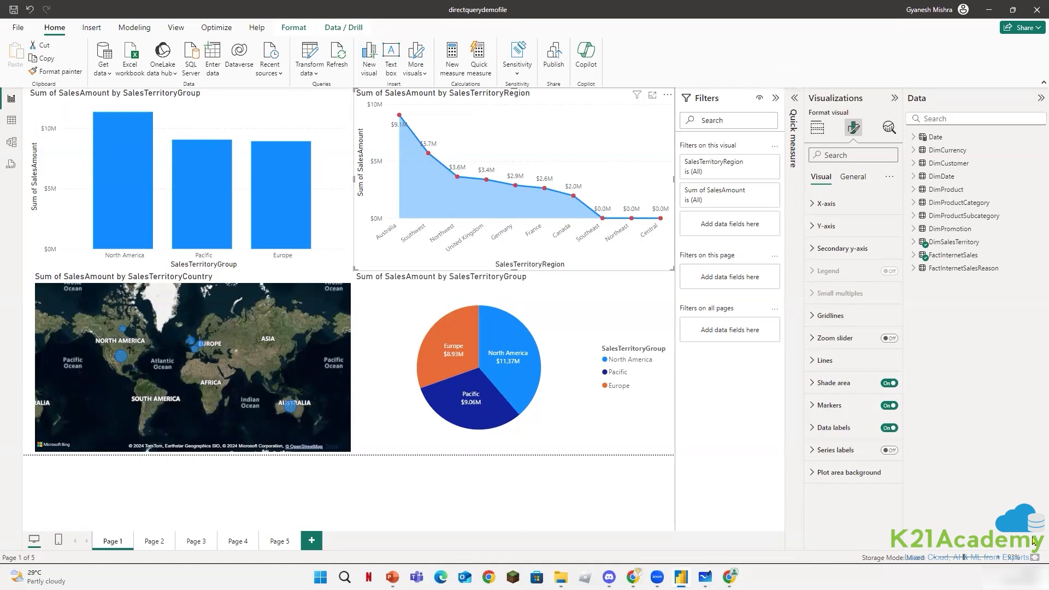
Convert the European Sales by SalesTerritoryCountry chart on Page 2 into a line and clustered column chart.
click(156, 543)
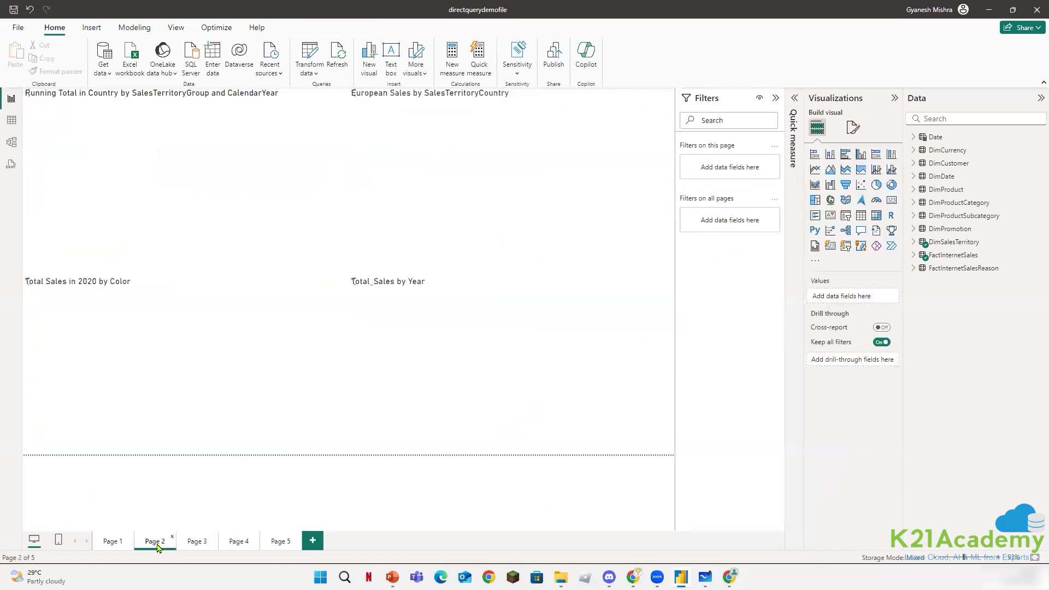
click(262, 120)
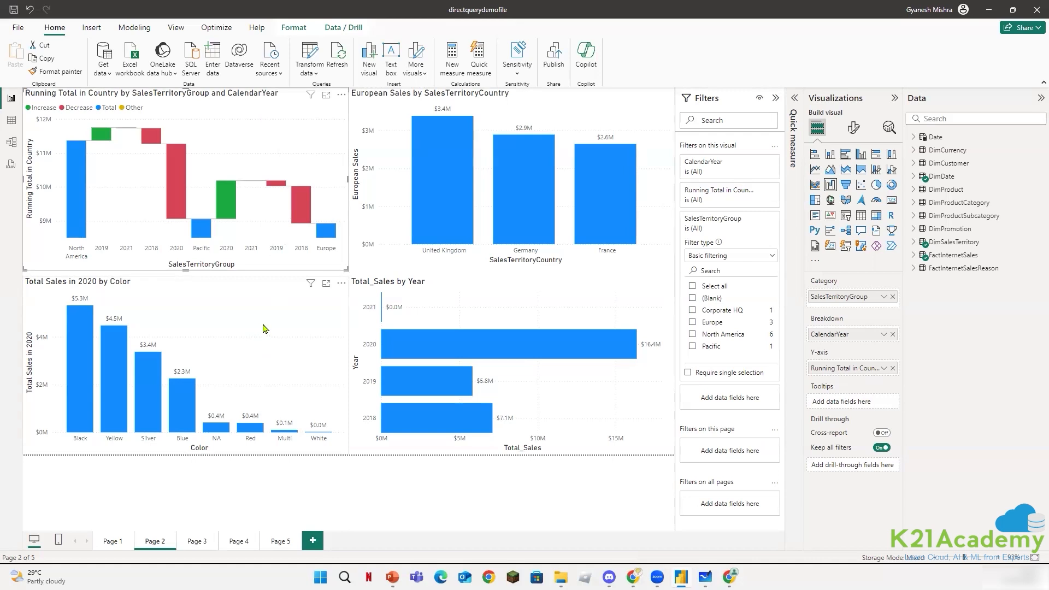
click(565, 111)
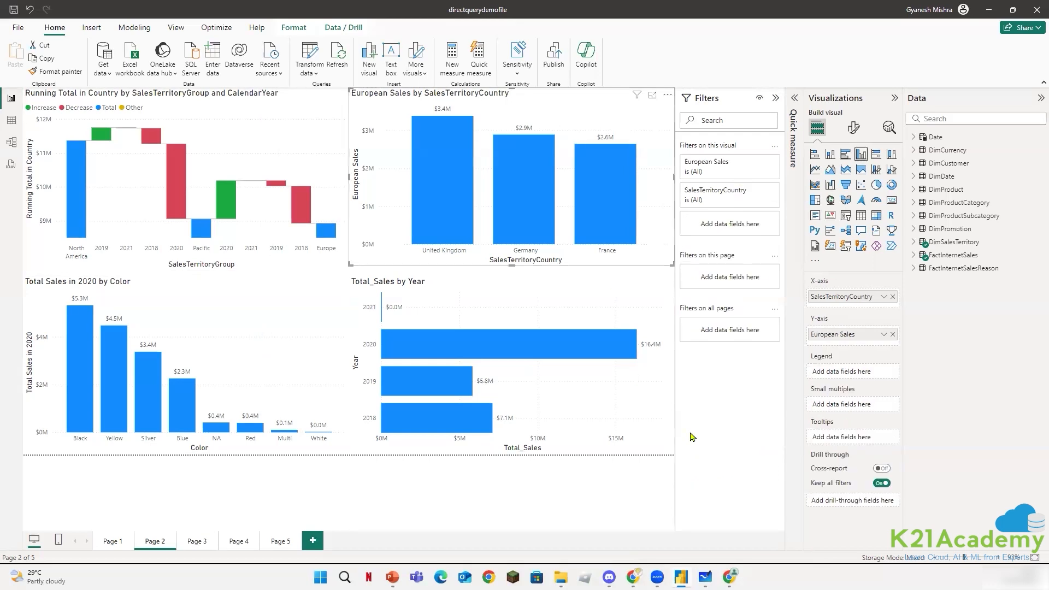
click(893, 171)
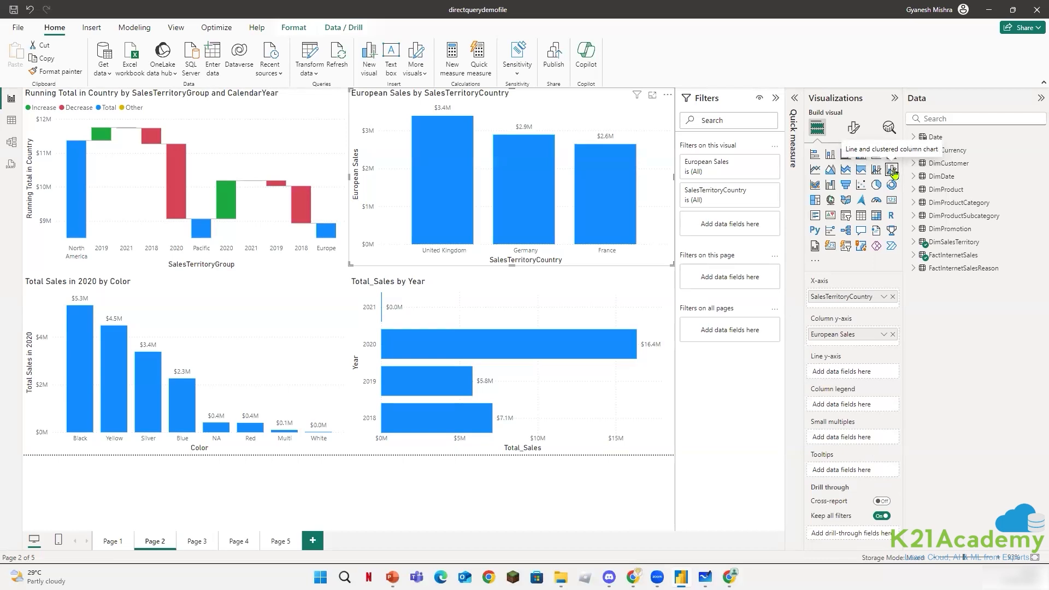
Plot the Total_Quantity measure on the combo chart's line y-axis and replace European Sales with Total_Sales on its column y-axis.
click(913, 257)
scroll(1021, 455, down, 2)
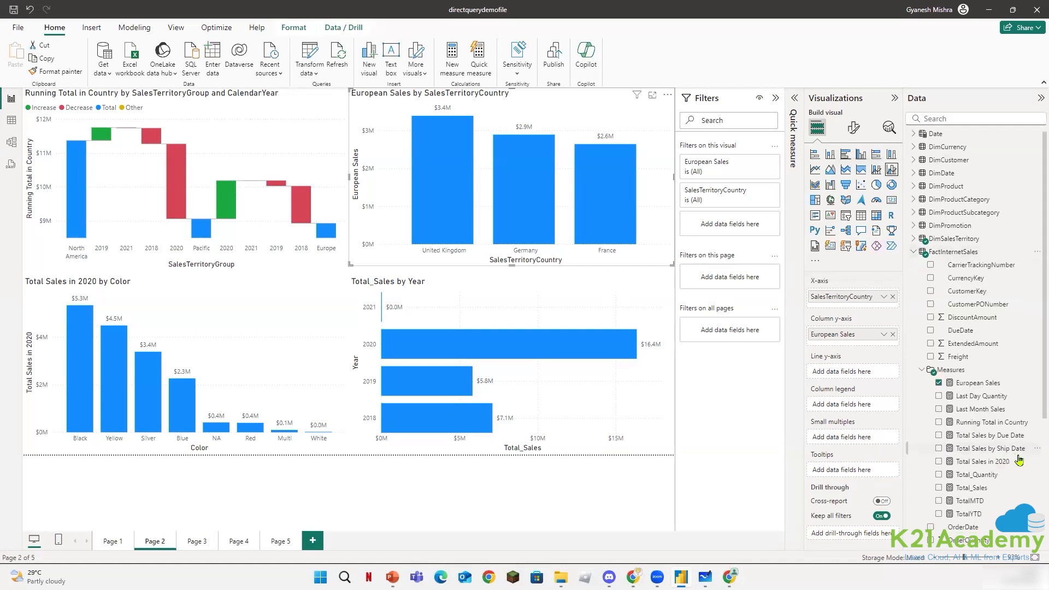
scroll(1021, 456, down, 2)
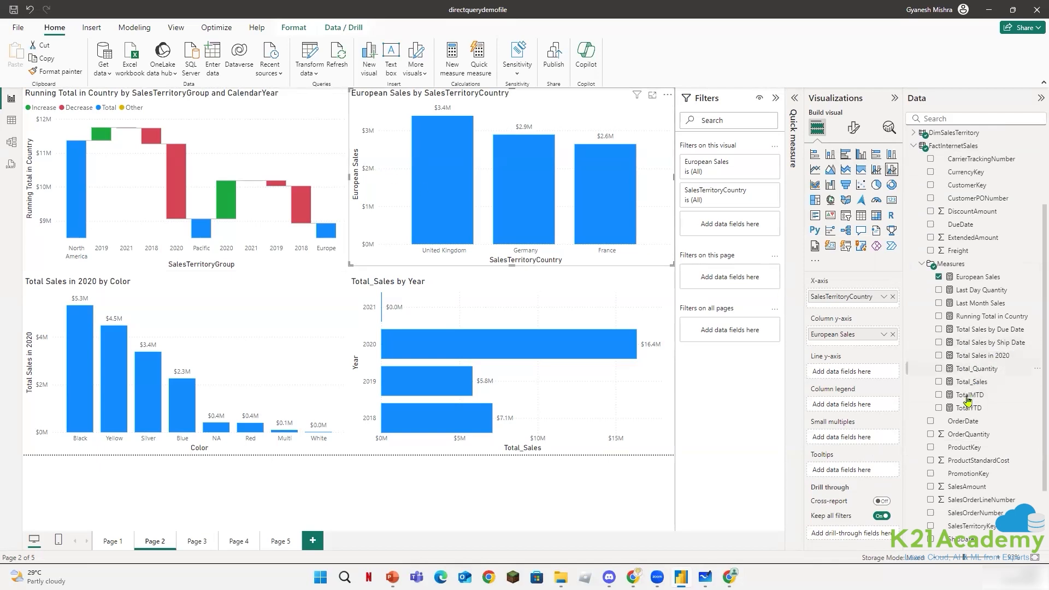
drag(962, 375, 893, 377)
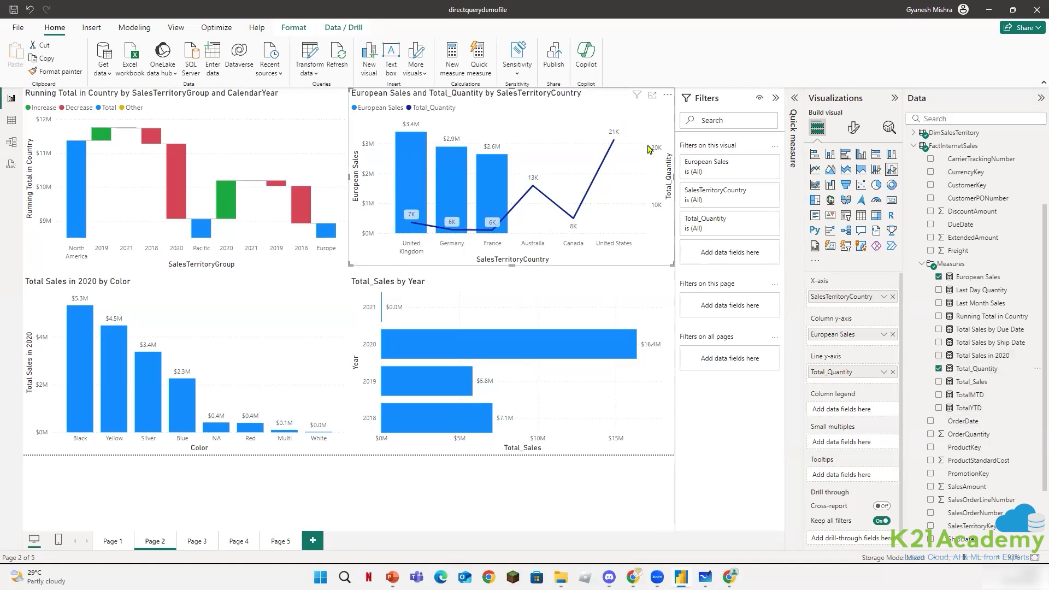
click(939, 277)
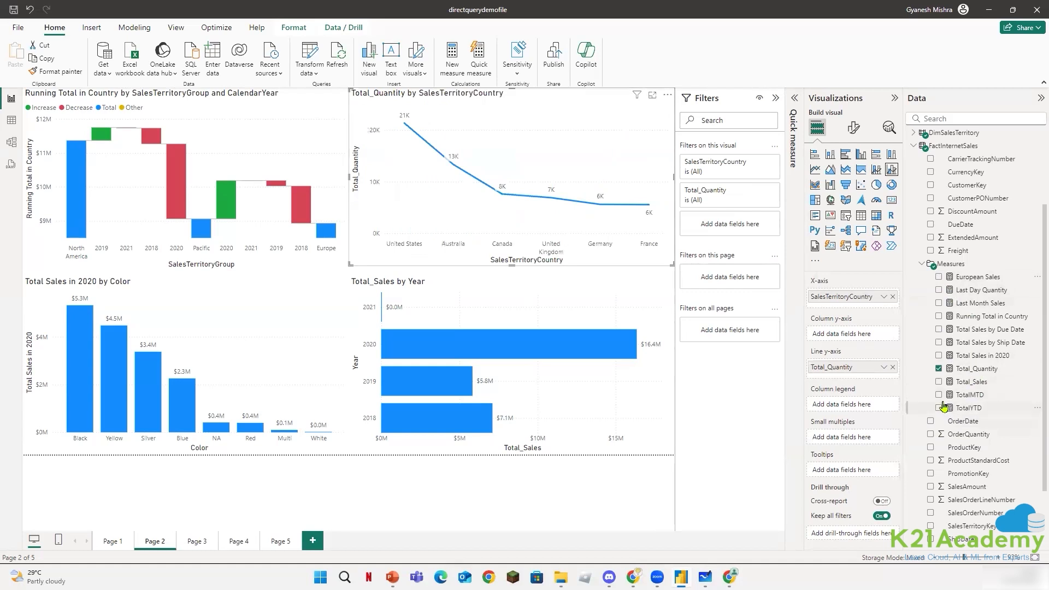
click(939, 382)
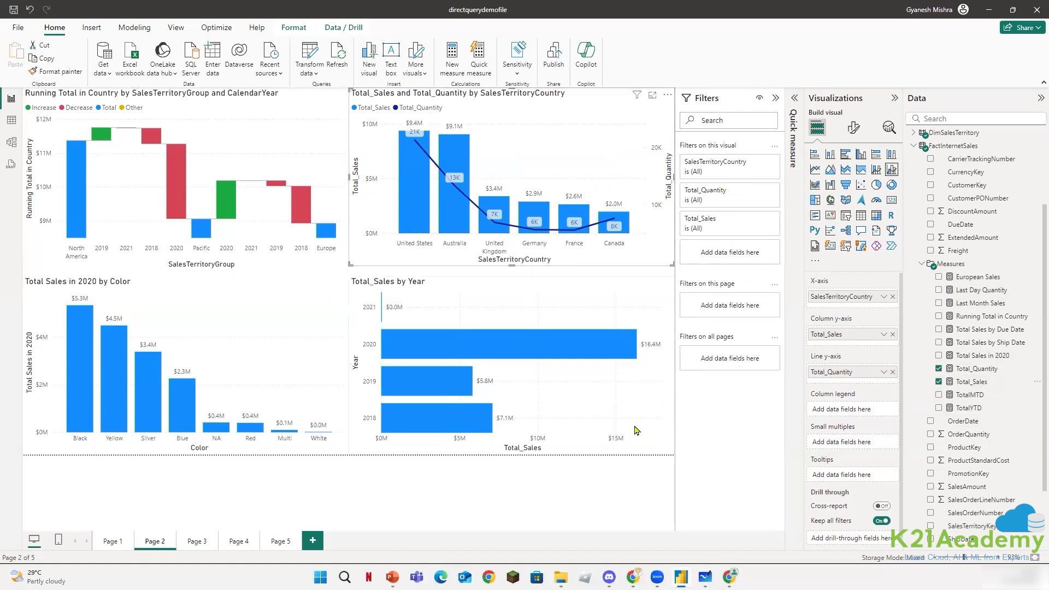
Convert the Total_Sales by Year bar chart into a ribbon chart with SalesTerritoryGroup as its legend.
click(444, 319)
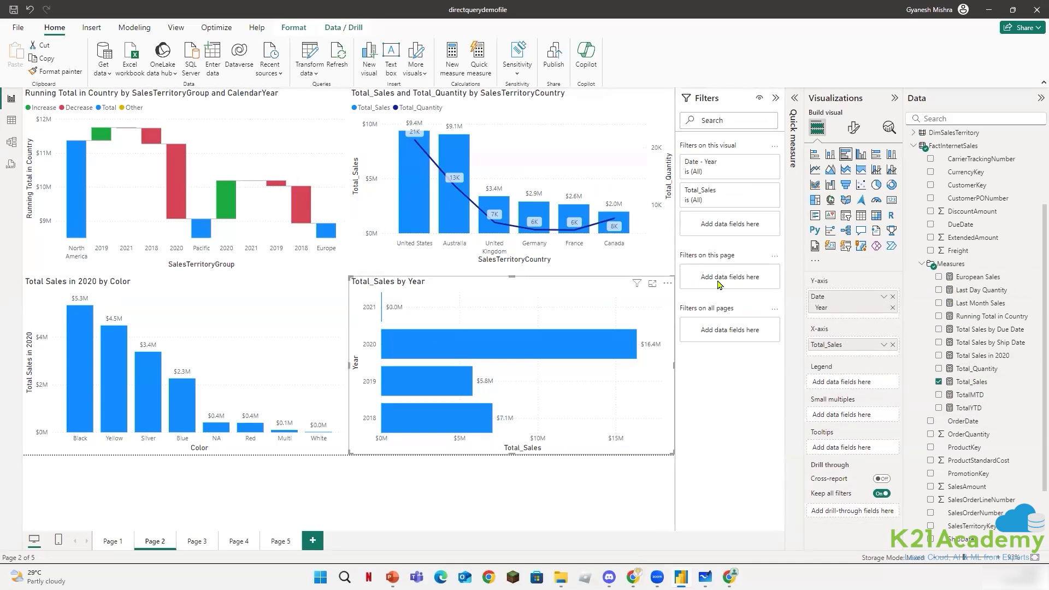
click(816, 186)
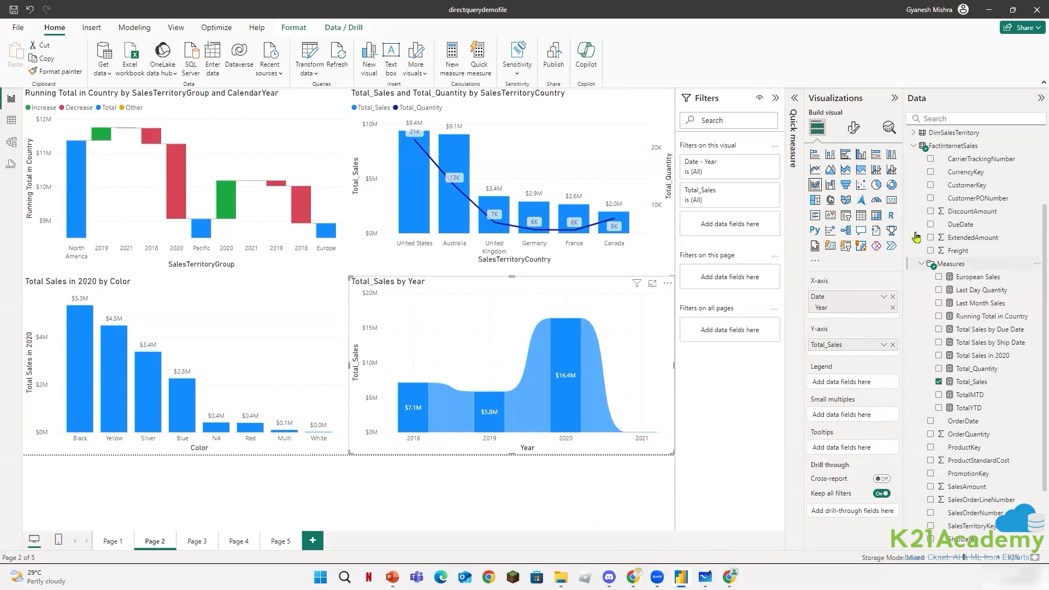
click(912, 147)
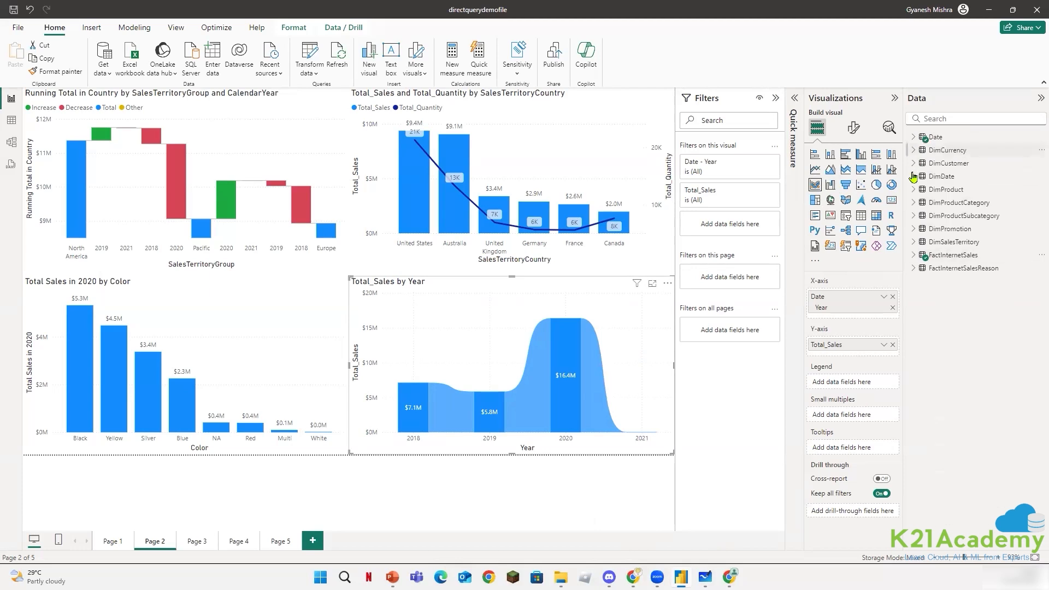
click(915, 243)
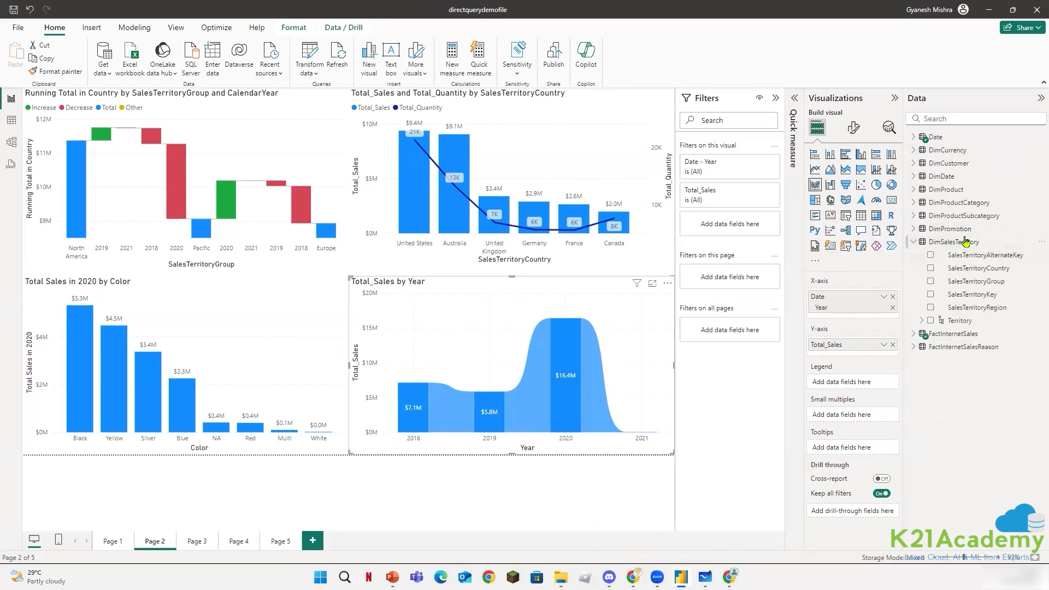
click(930, 282)
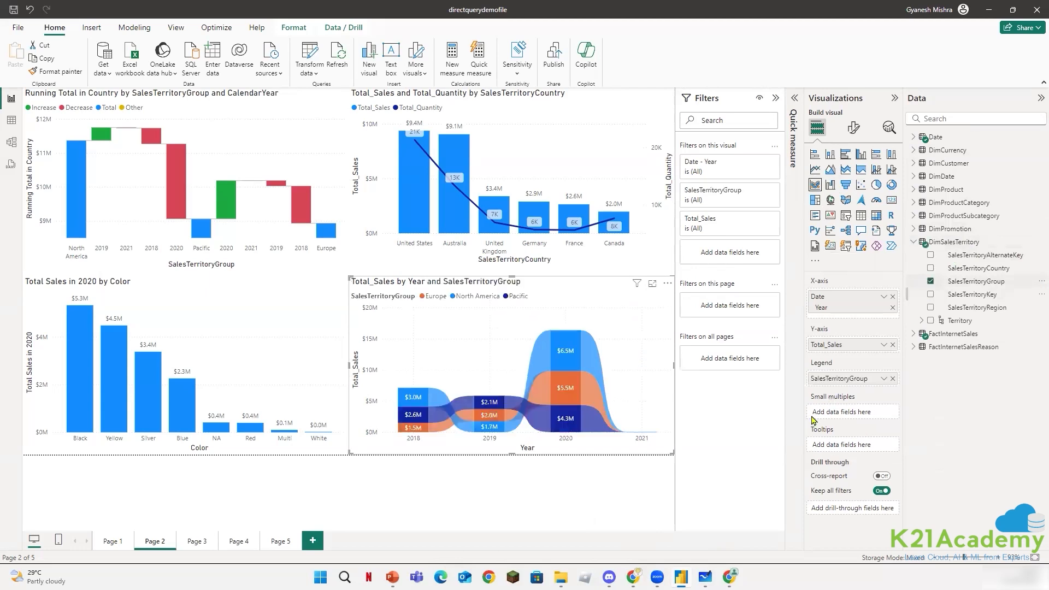
Enlarge the ribbon chart in focus mode and inspect the Europe change from 2018 to 2019 and the Pacific sales for 2019.
click(653, 285)
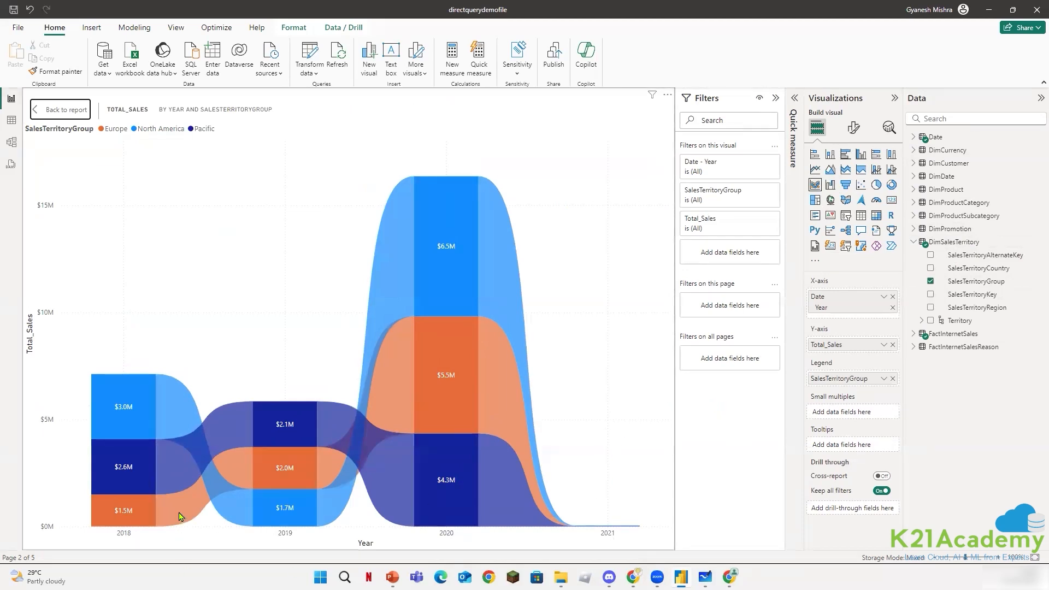
mouse_move(178, 515)
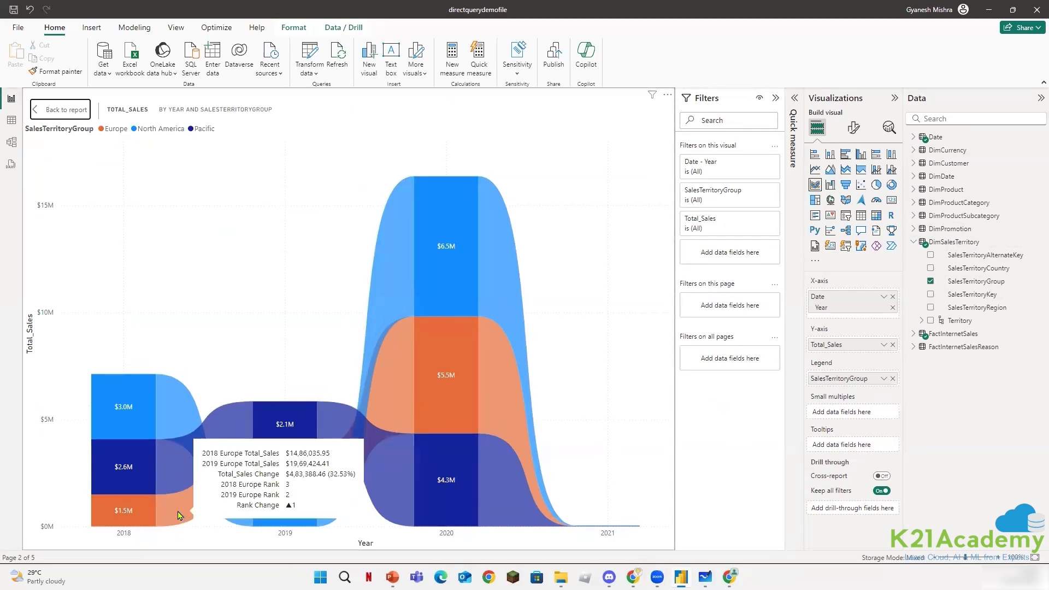
mouse_move(269, 432)
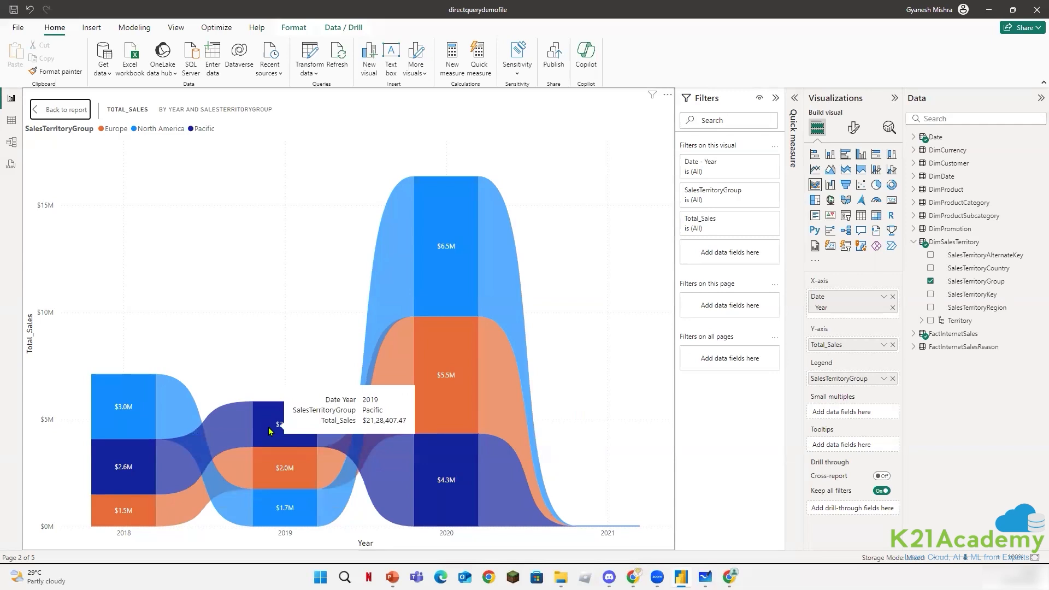
Inspect the ribbon chart's 2019 Europe and North America sales and examine its ribbon color and layout formatting settings.
mouse_move(269, 473)
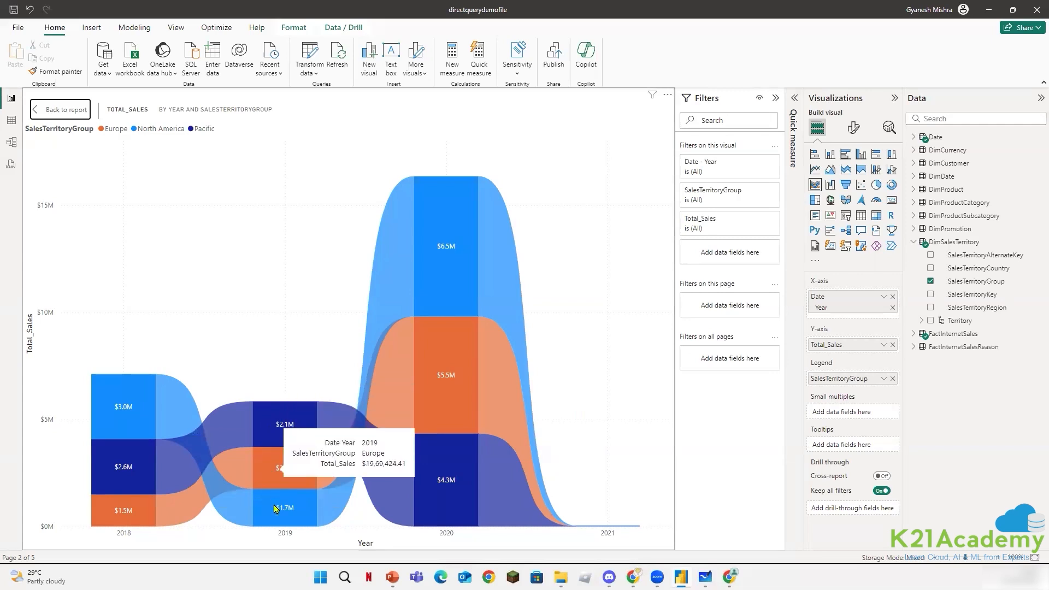
mouse_move(278, 517)
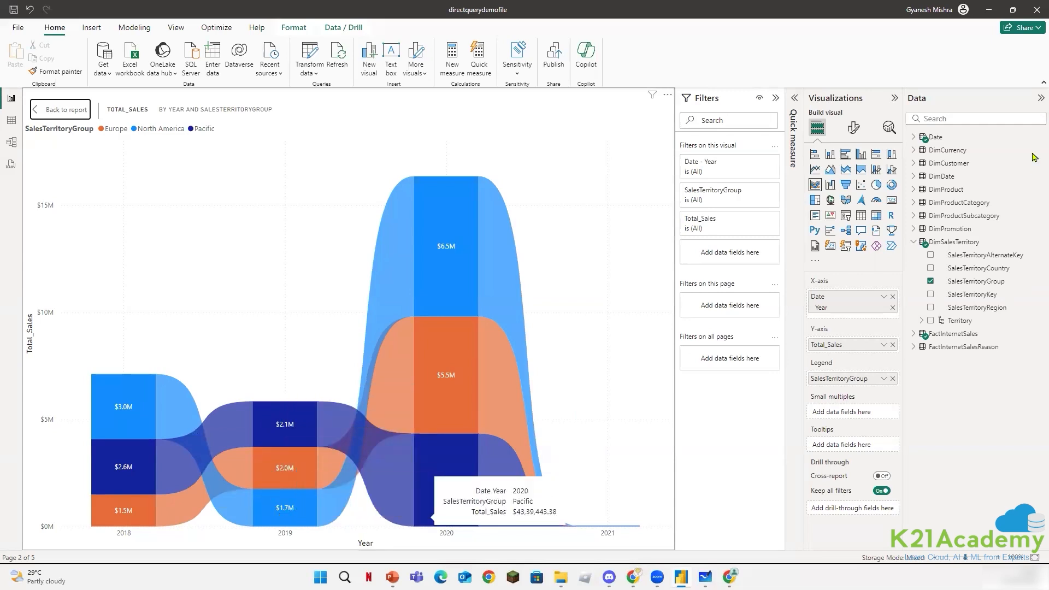
click(854, 129)
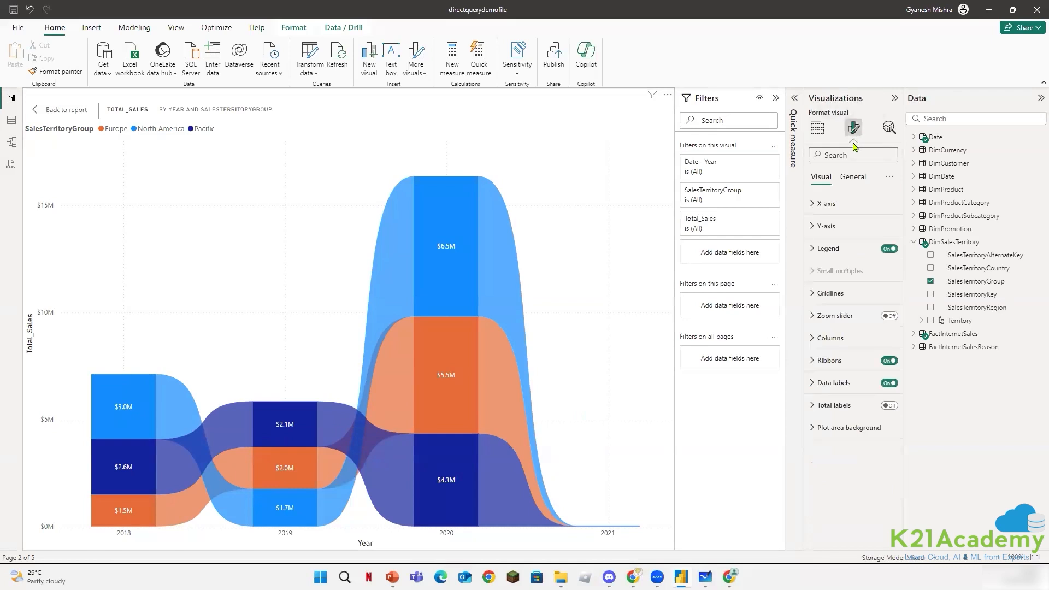
click(810, 363)
scroll(828, 391, down, 2)
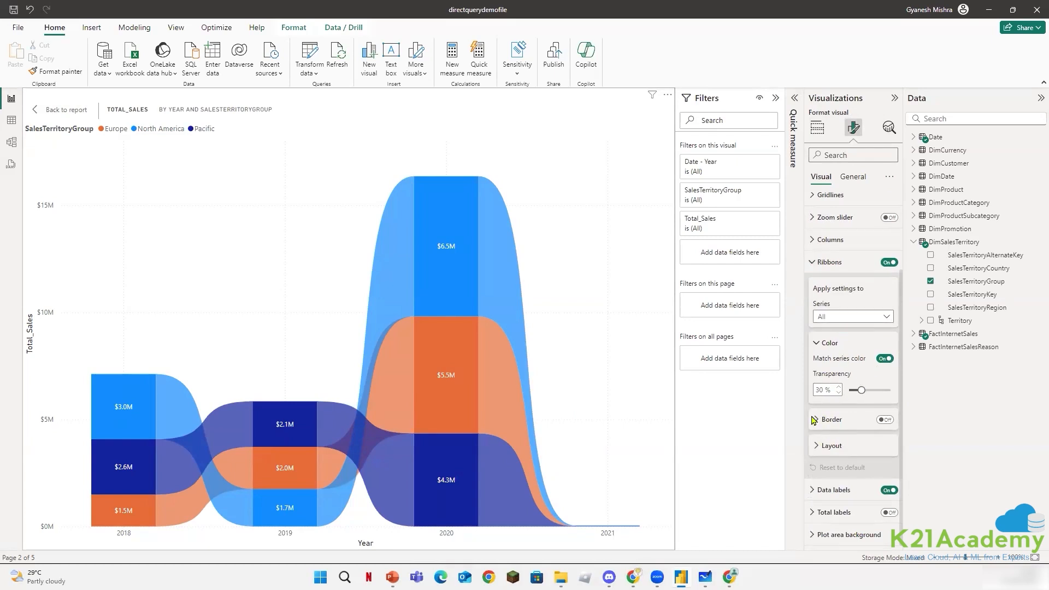
click(819, 446)
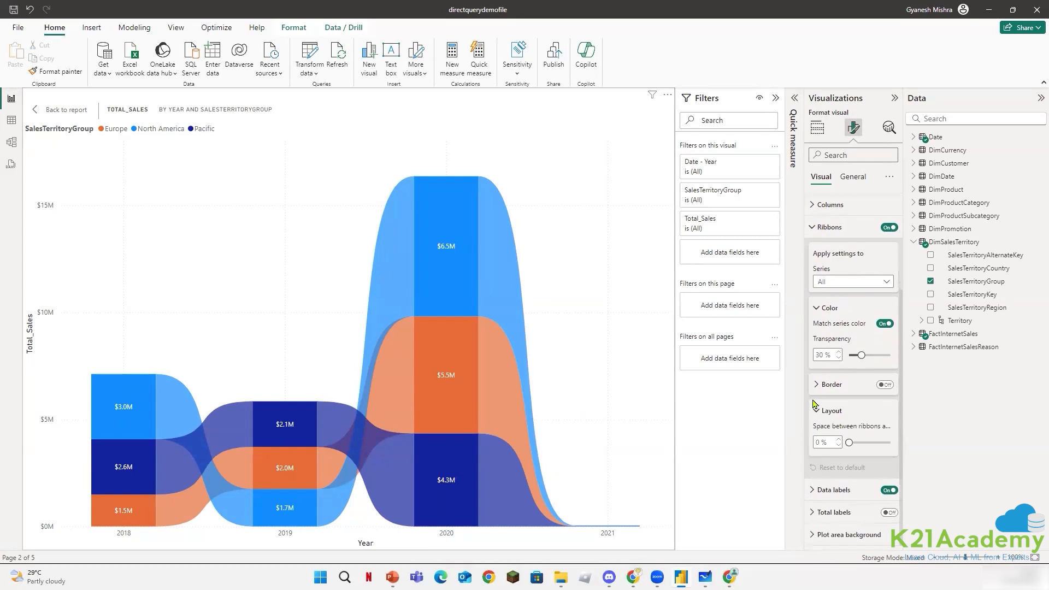
click(816, 411)
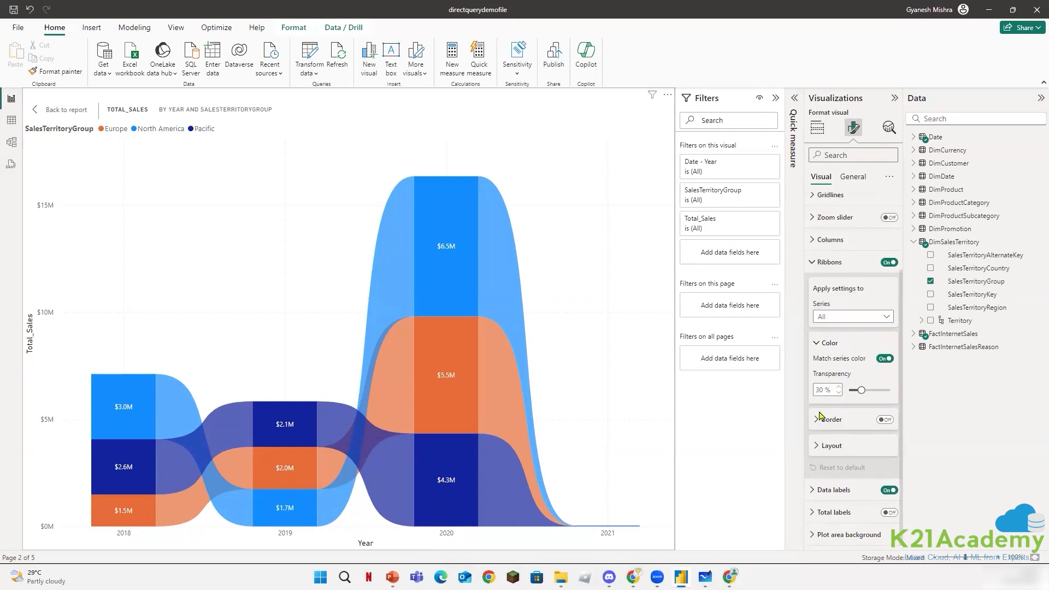
scroll(814, 424, up, 3)
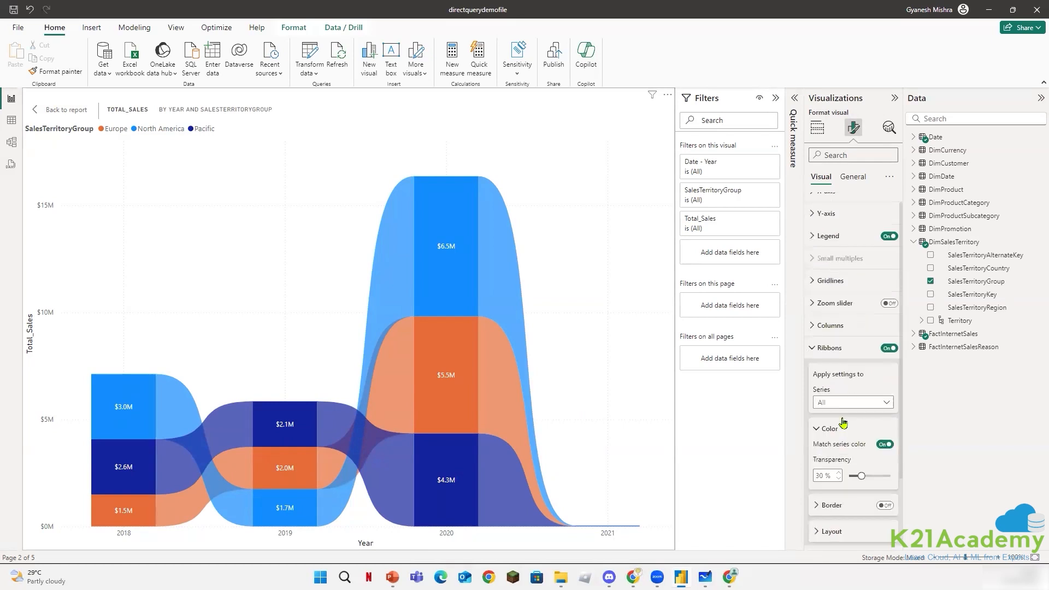
click(814, 359)
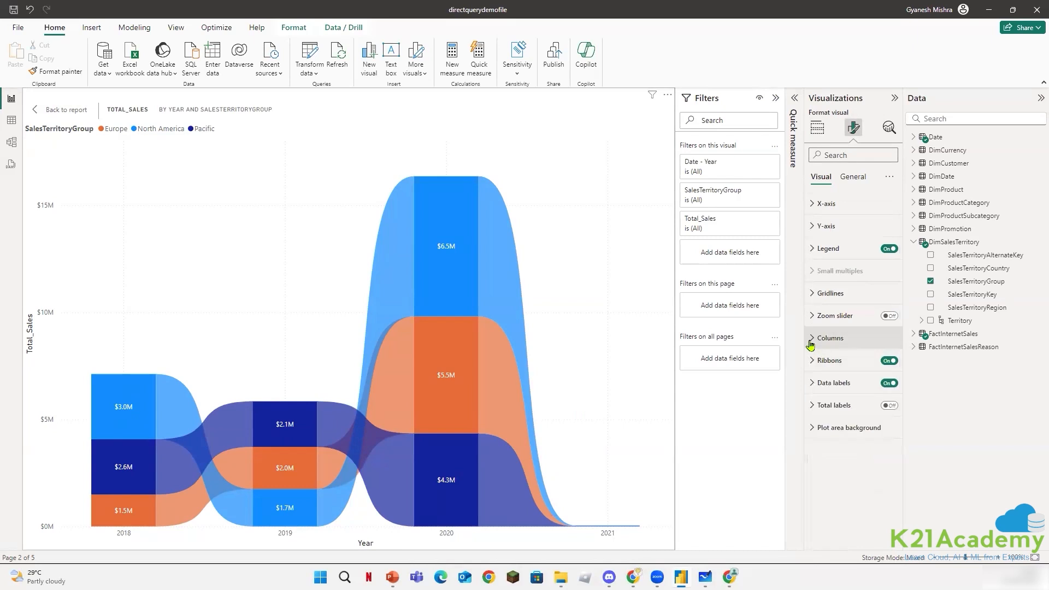
Examine the ribbon chart's column formatting settings and its general effects and size properties.
click(815, 339)
scroll(816, 363, down, 1)
scroll(816, 362, down, 3)
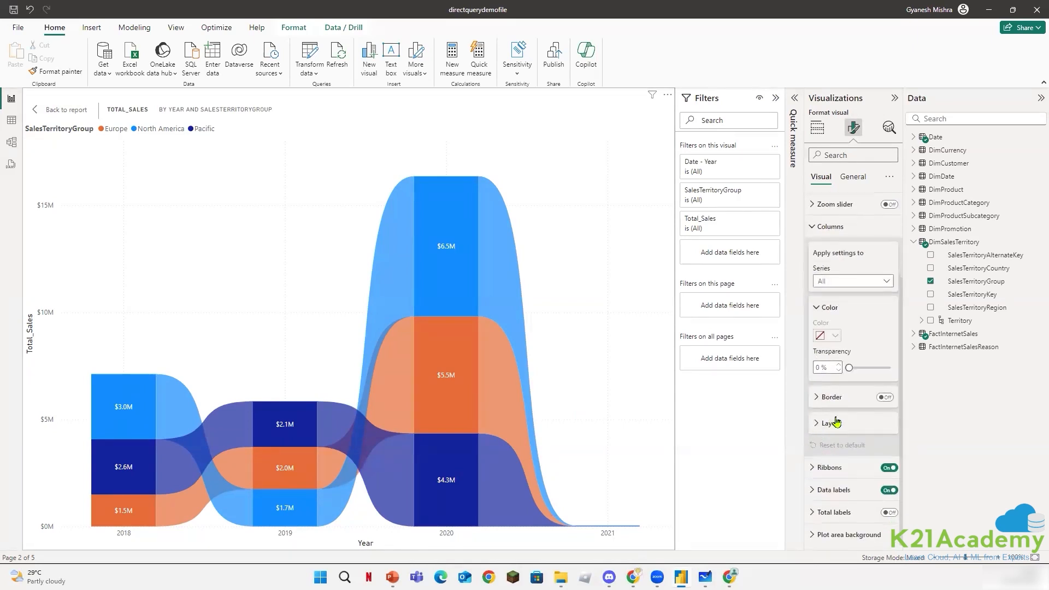
scroll(836, 422, up, 4)
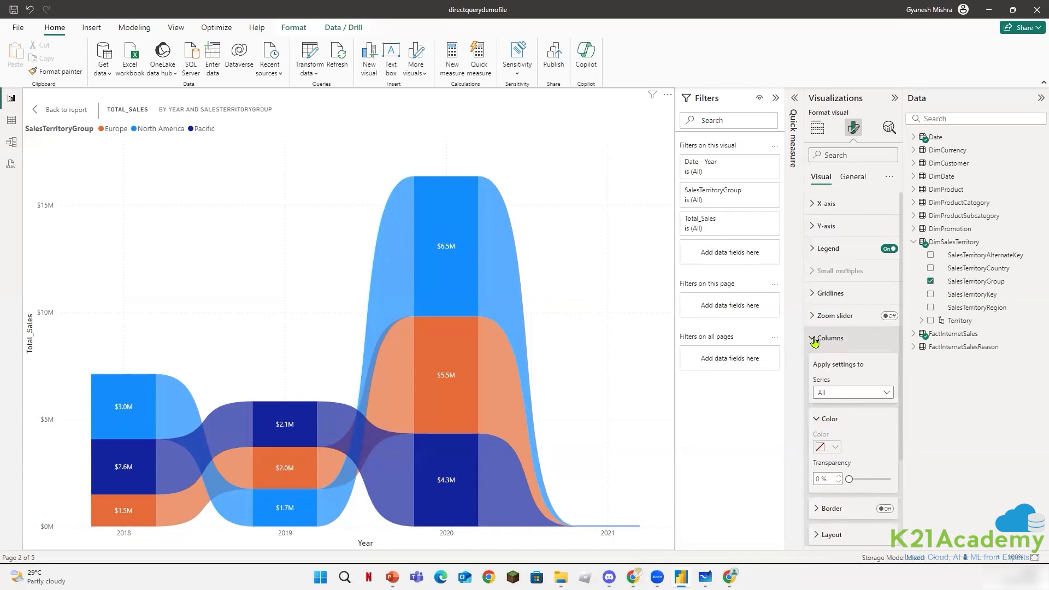
click(815, 339)
click(851, 176)
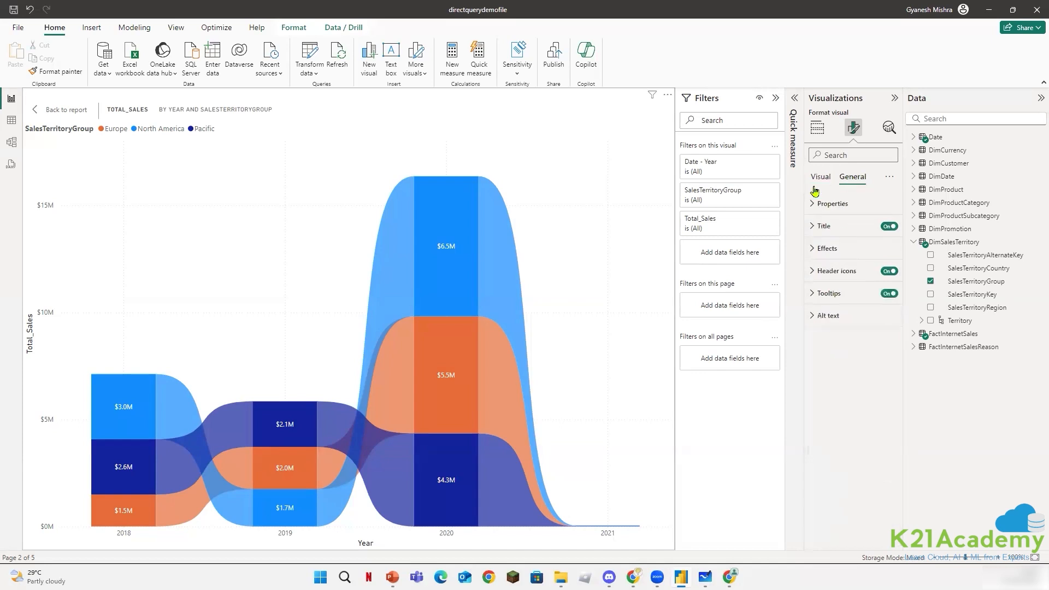
click(812, 251)
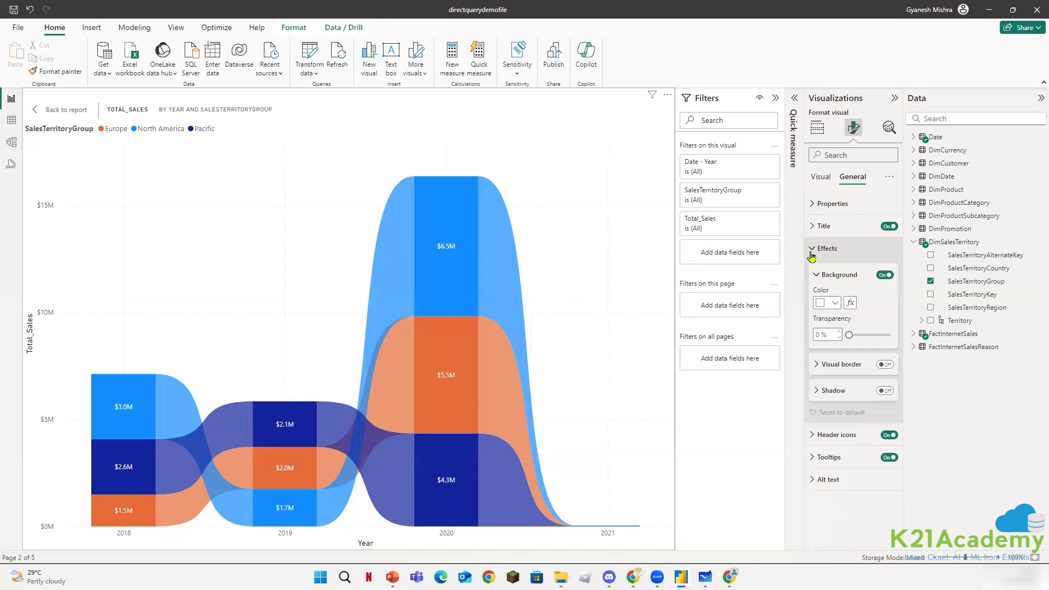
click(812, 253)
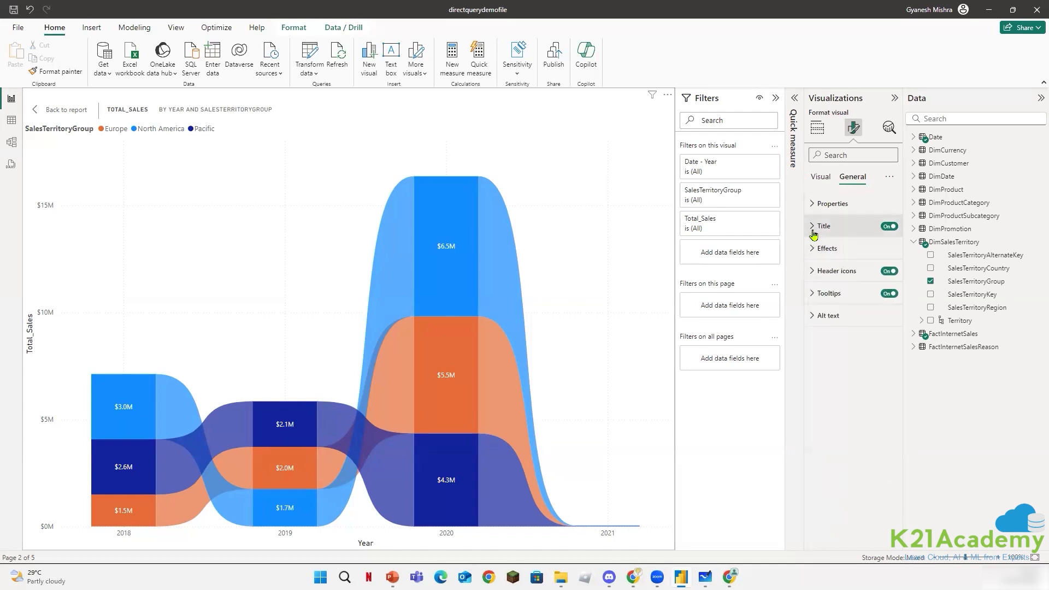
click(814, 205)
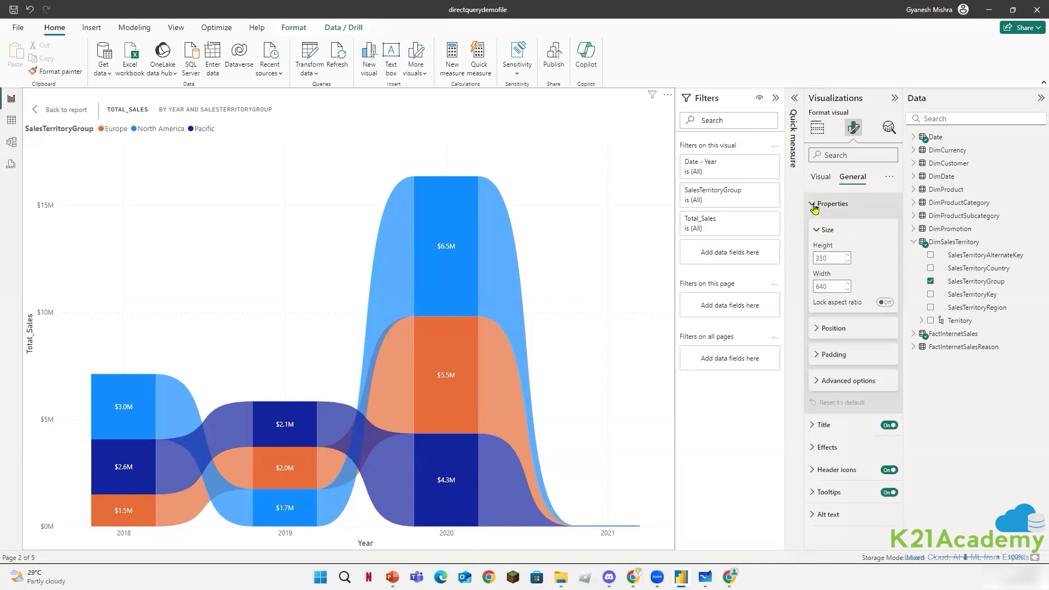
click(814, 206)
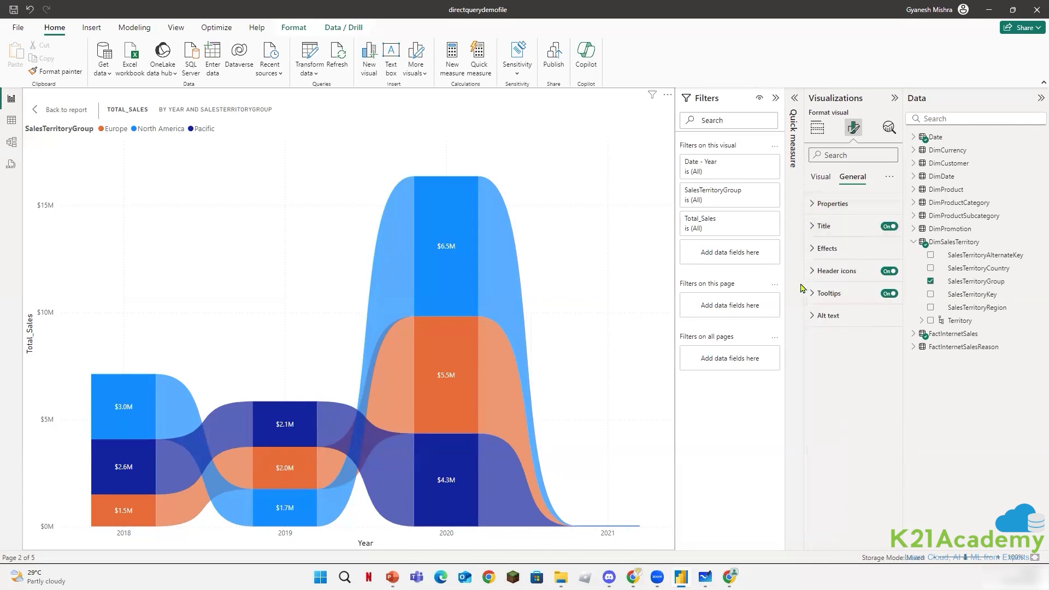
Examine the ribbon chart's legend options and text settings and its Y-axis range and values settings.
click(822, 181)
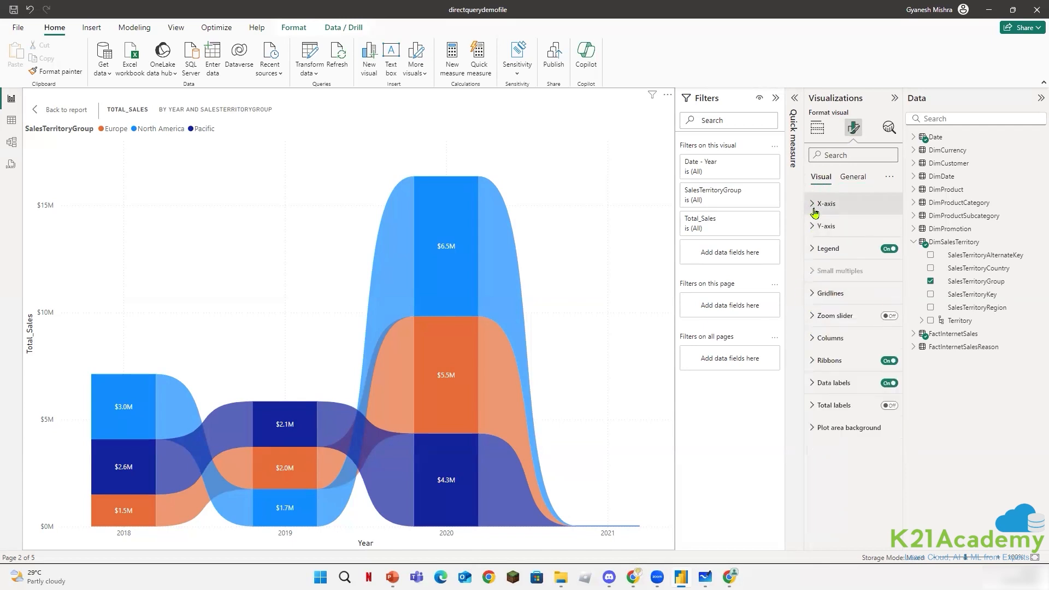
click(813, 250)
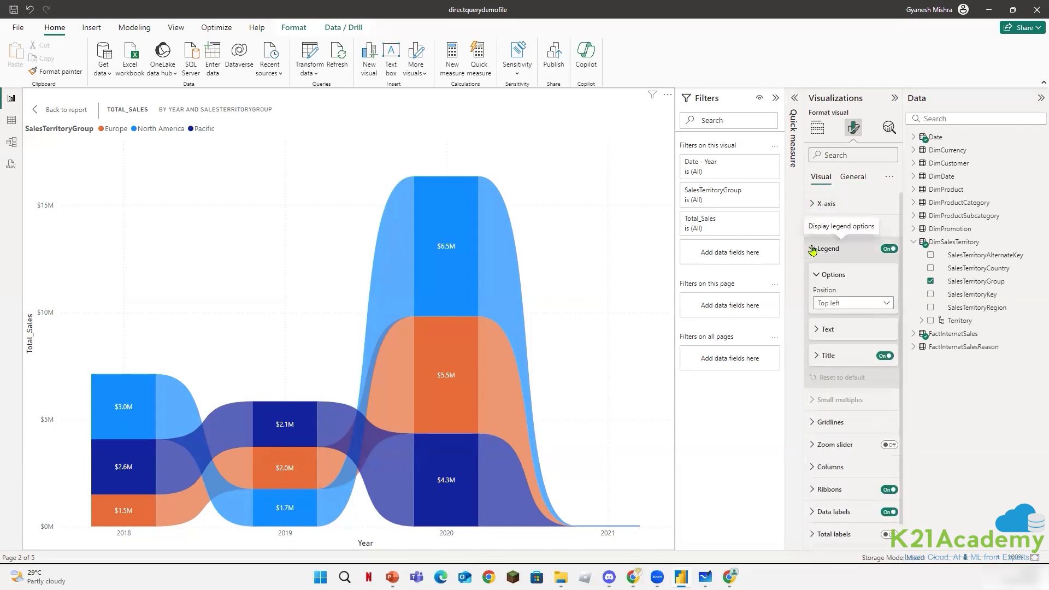
click(820, 329)
click(819, 329)
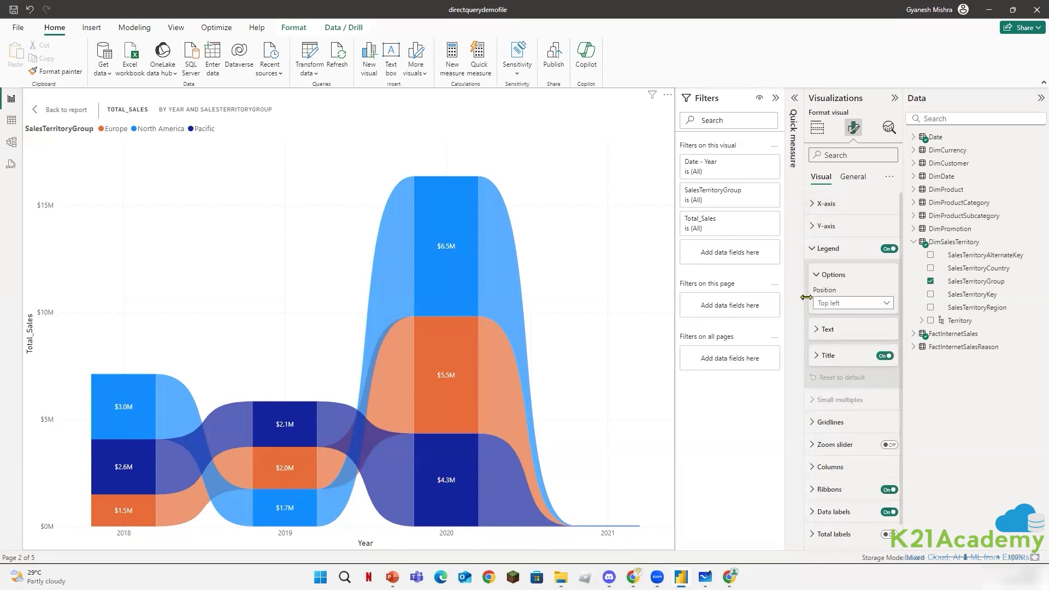
click(817, 274)
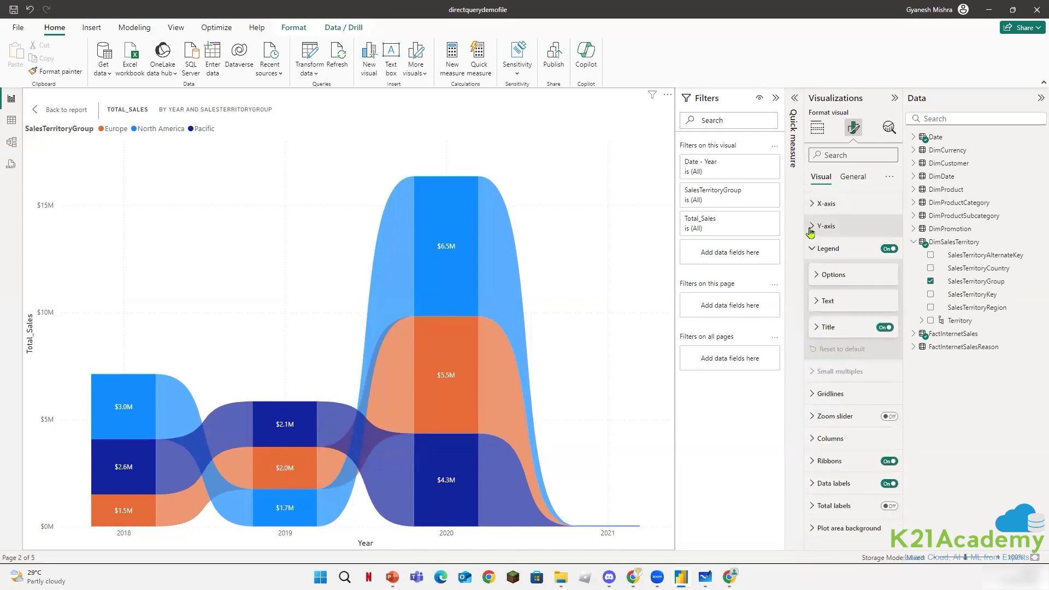
click(813, 248)
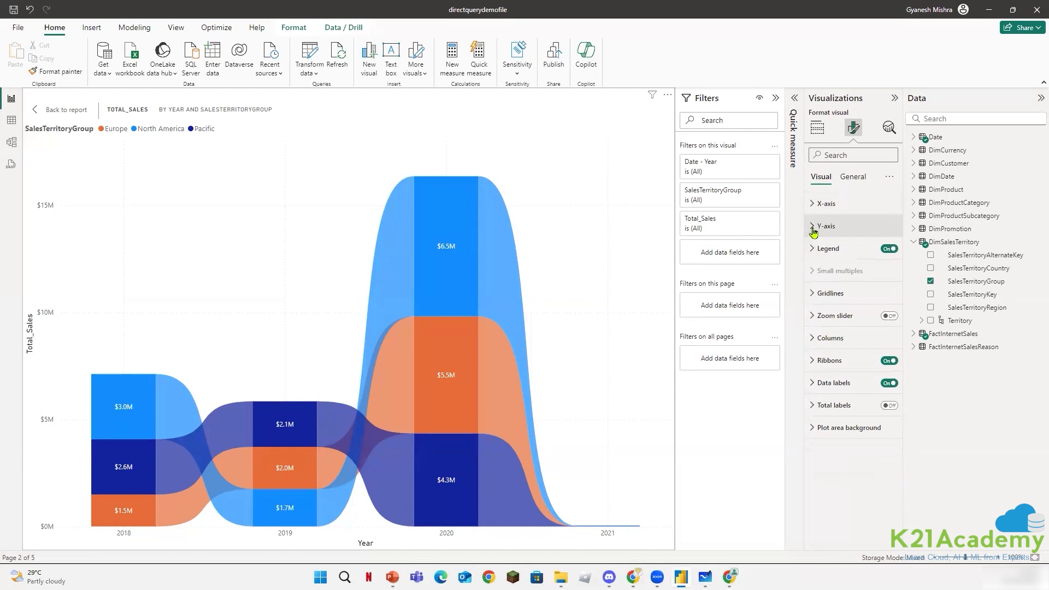
click(814, 226)
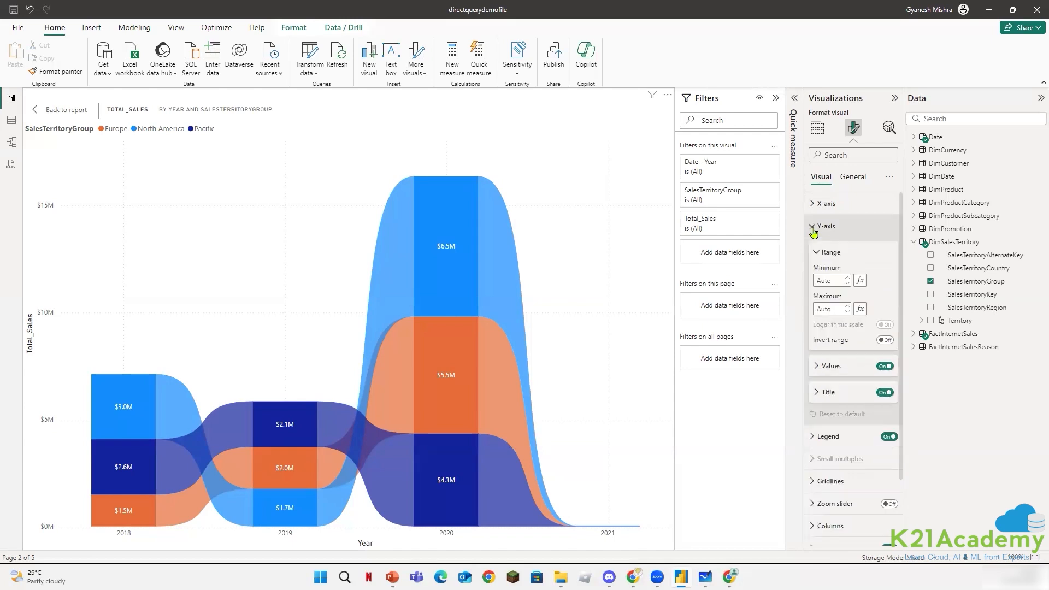
click(818, 368)
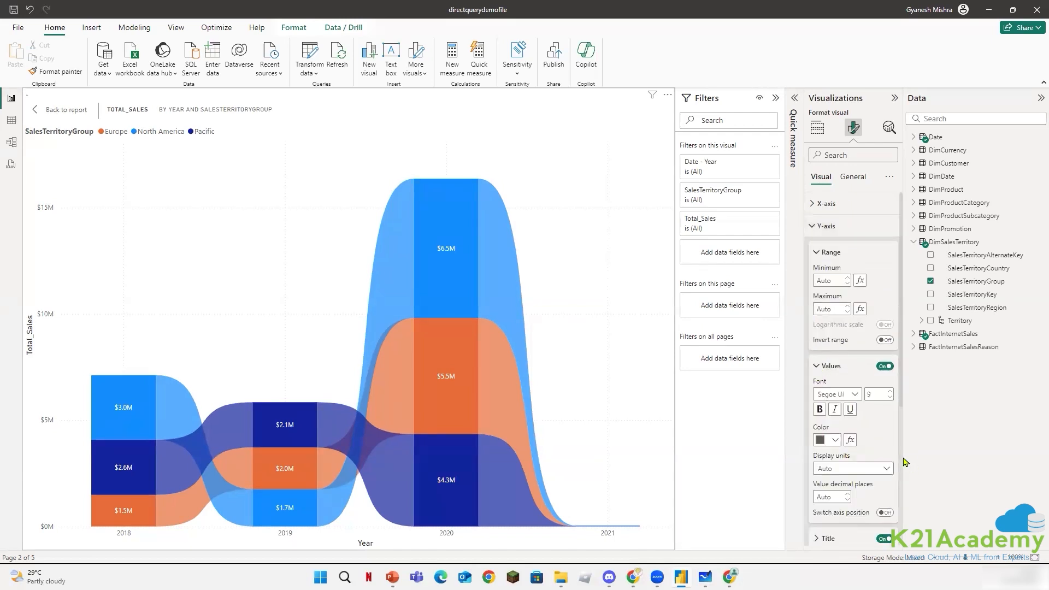
scroll(820, 383, down, 2)
scroll(823, 394, up, 2)
click(815, 367)
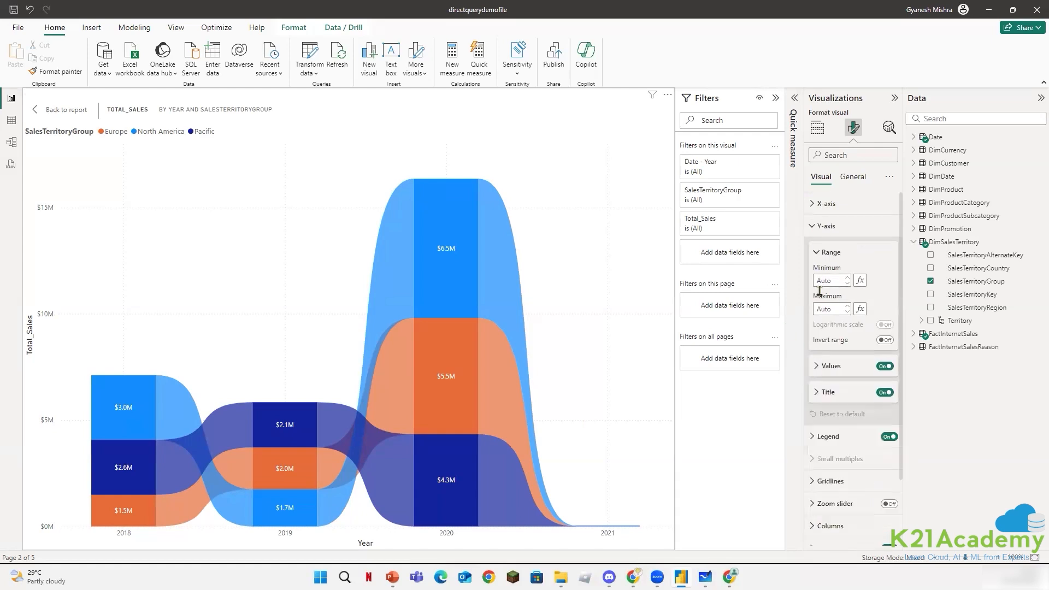
click(817, 253)
click(813, 229)
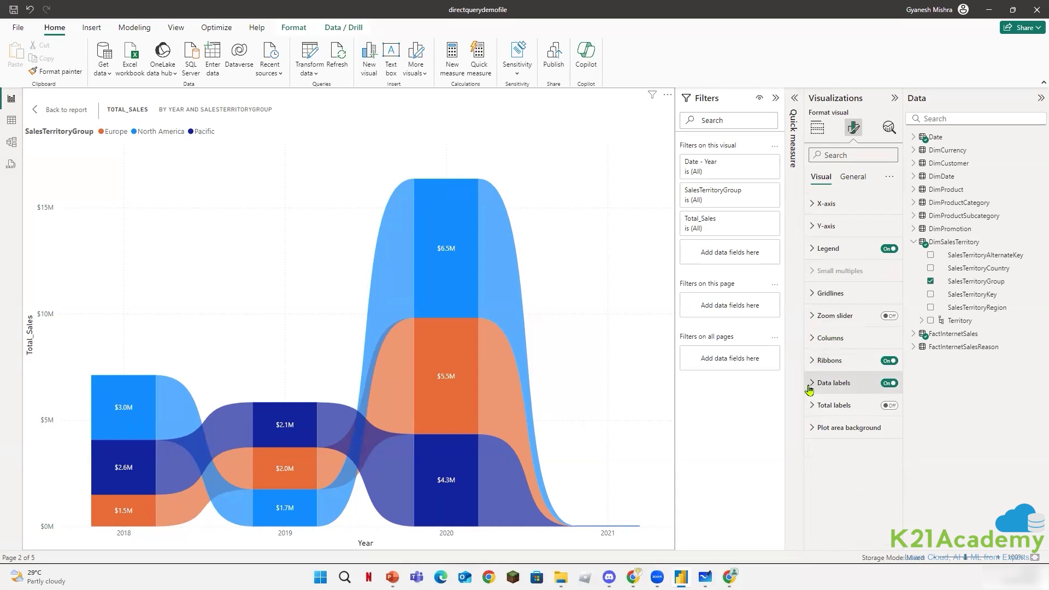
Review the plot area background options, and switch Match series color for all ribbons off and back on.
click(813, 429)
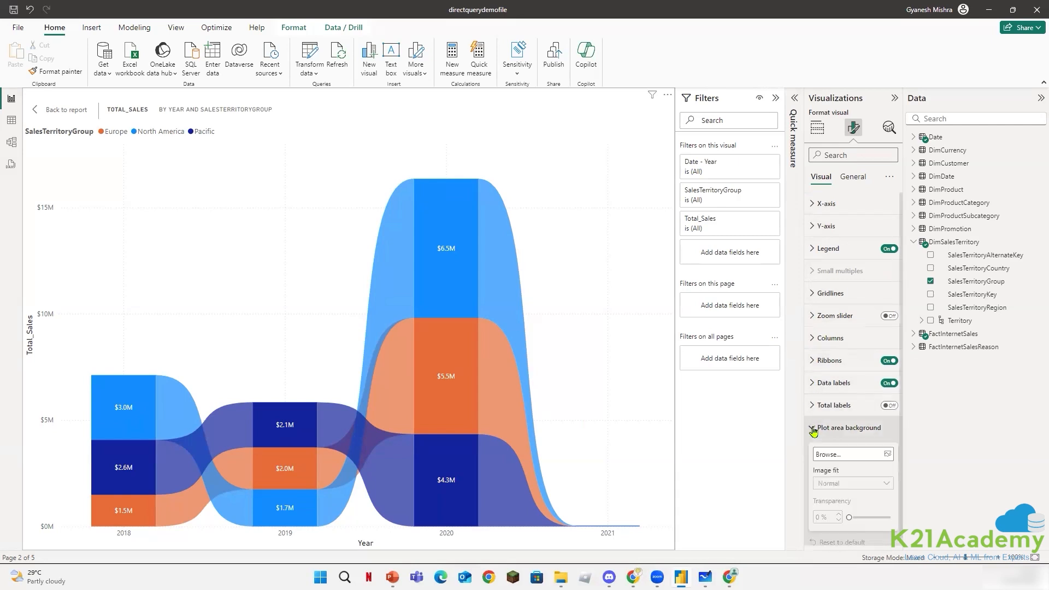
click(814, 430)
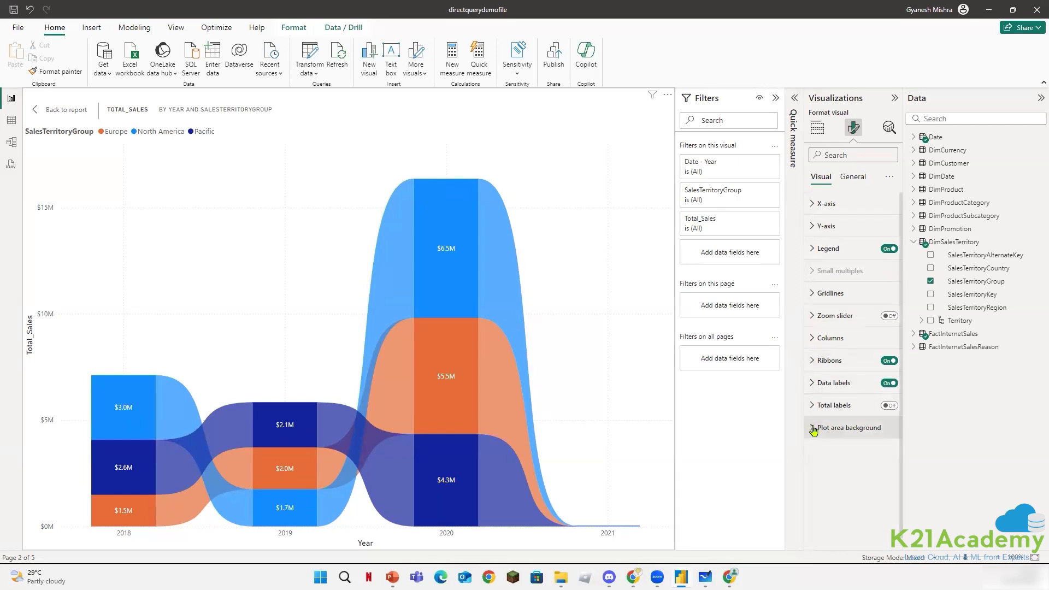
click(808, 369)
scroll(865, 438, down, 2)
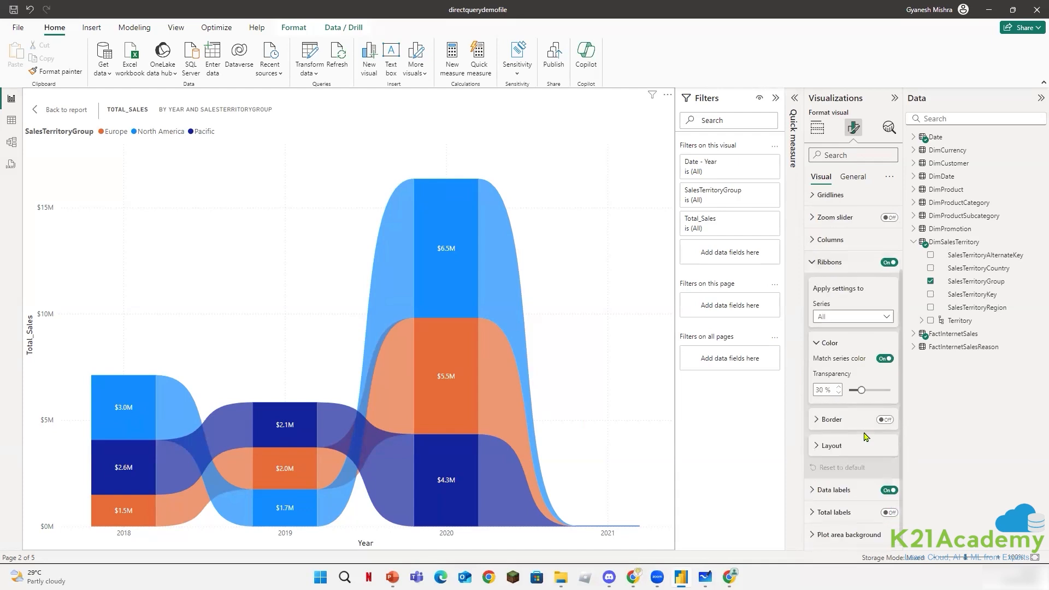
click(884, 359)
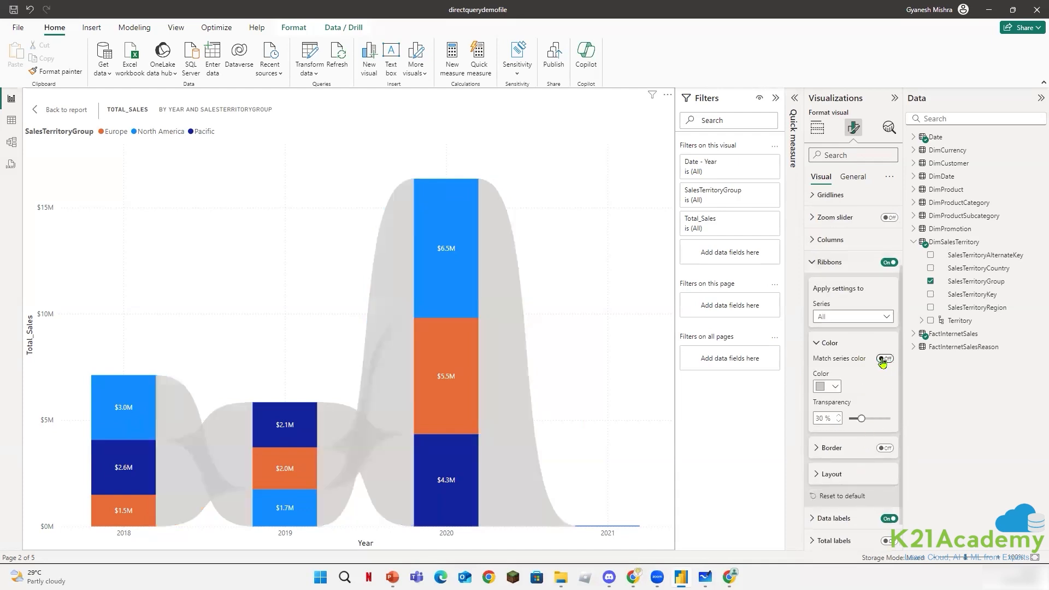
click(884, 360)
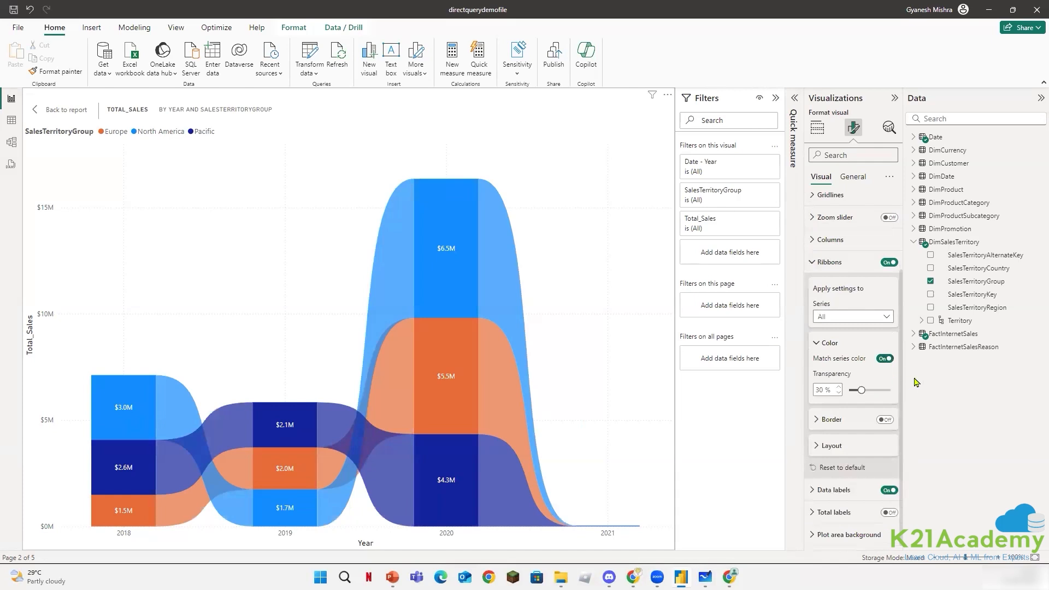
click(817, 343)
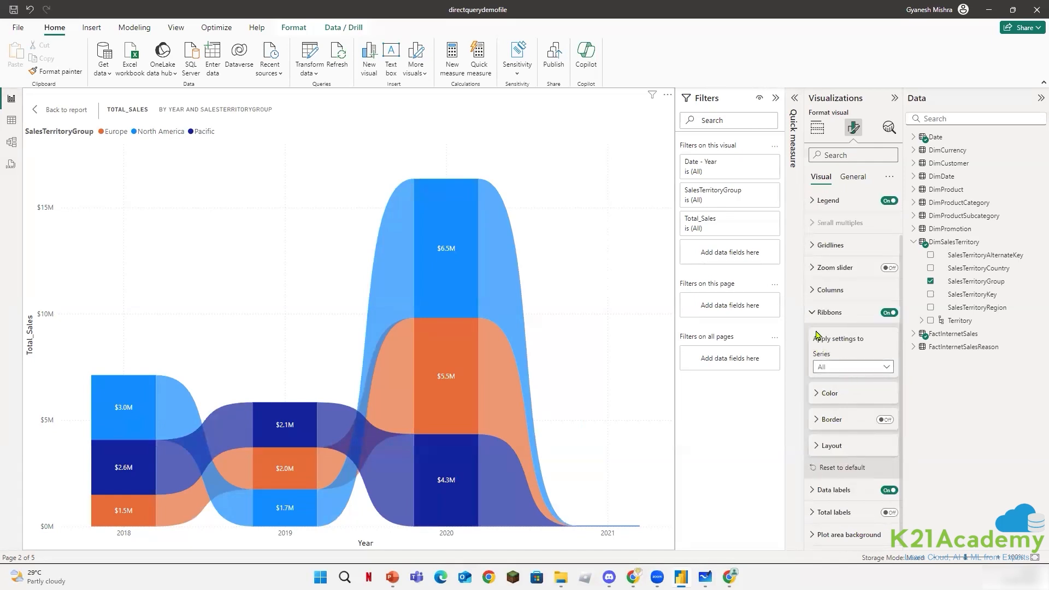
click(818, 312)
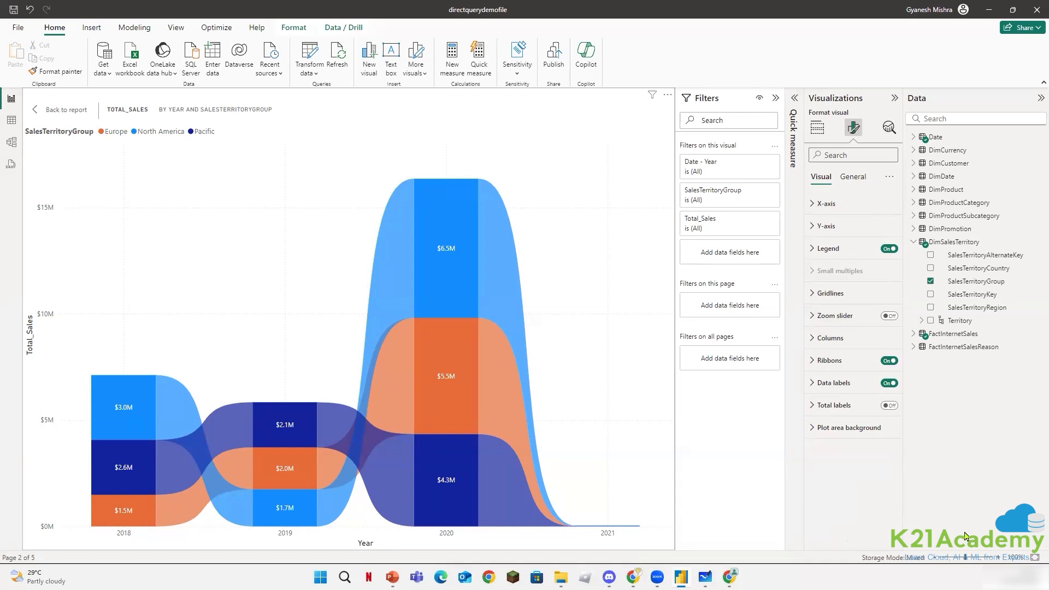
Leave the ribbon chart's focus mode and open Page 3 of the report.
click(816, 131)
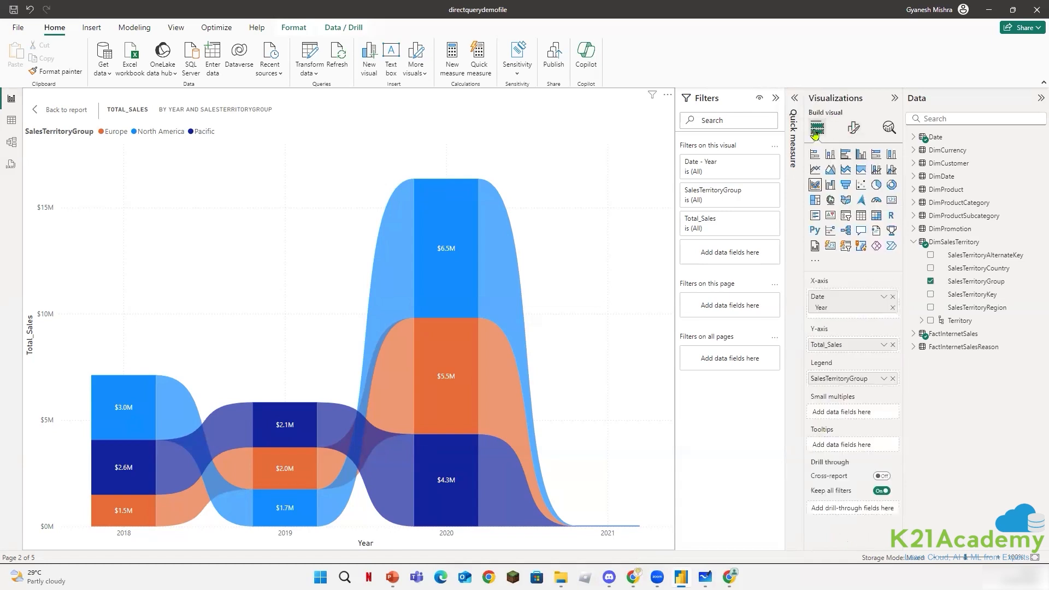
click(63, 111)
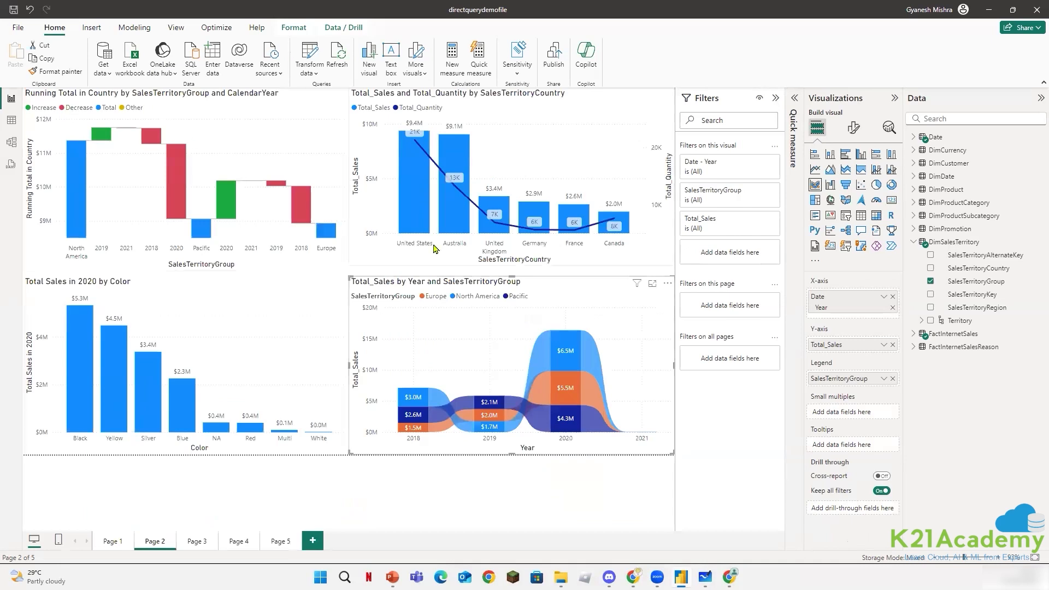
click(463, 485)
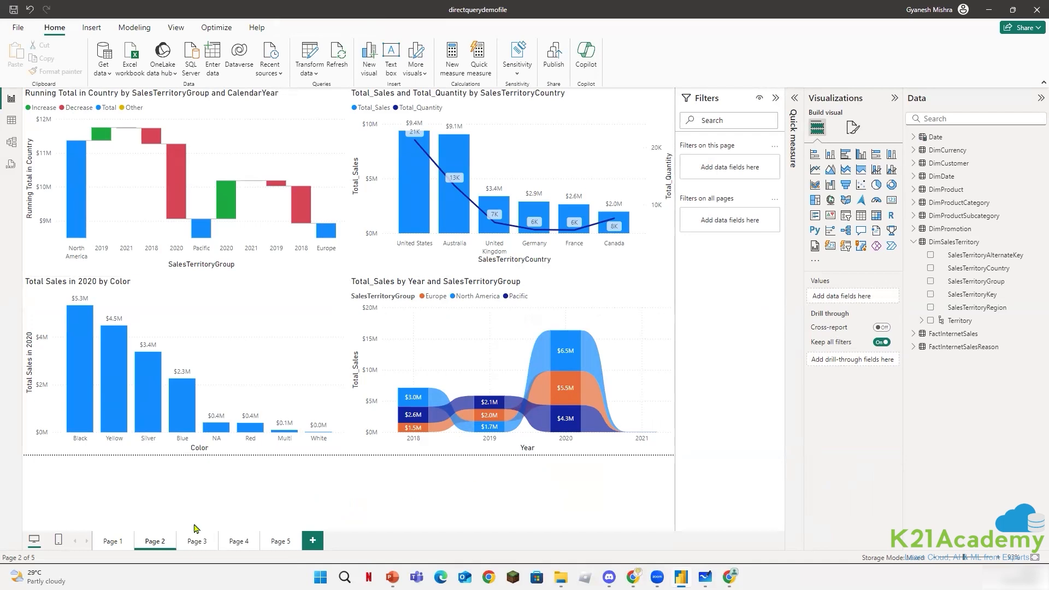
click(197, 542)
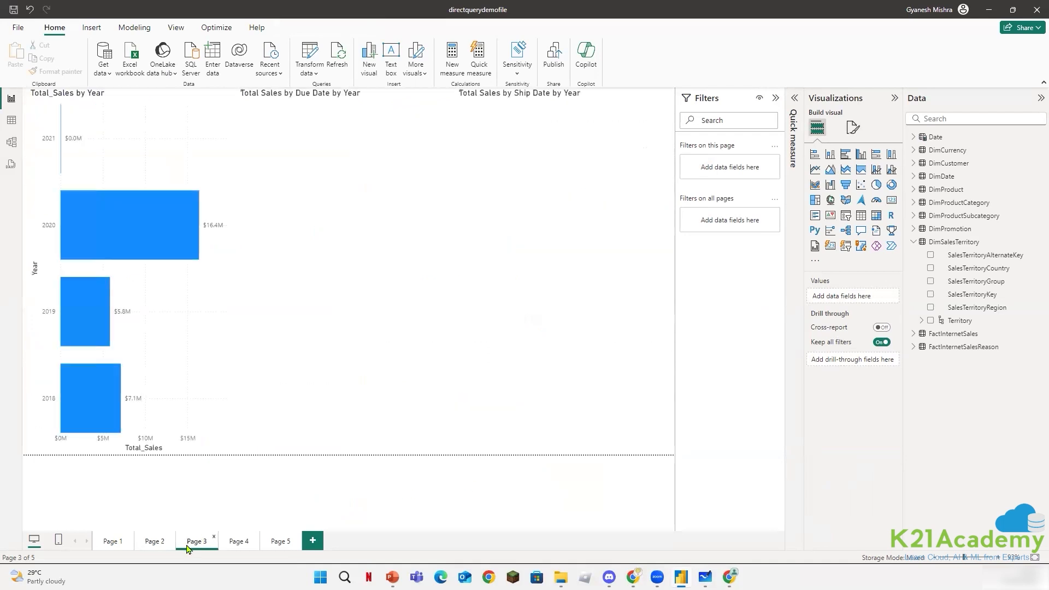
Open Page 4 and remove the Date fields from the matrix showing monthly Total_Sales by year.
click(227, 548)
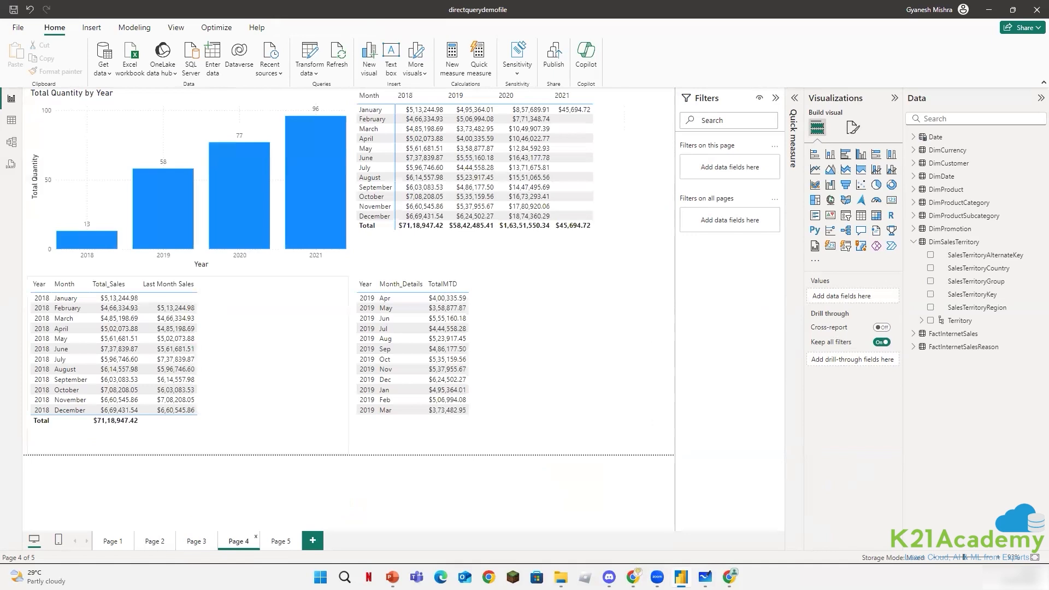
click(470, 256)
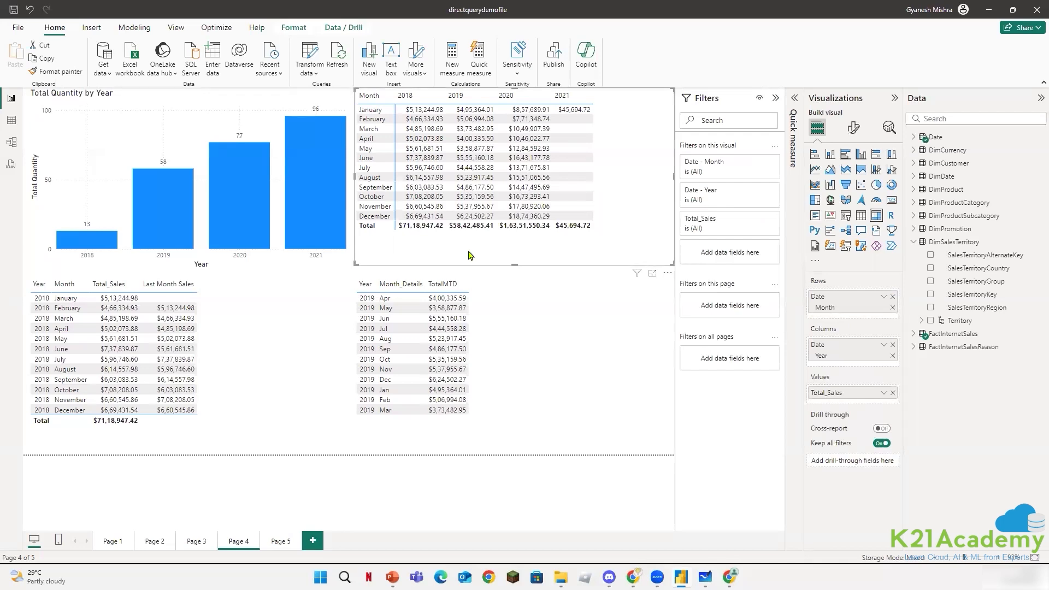
click(914, 336)
scroll(987, 483, down, 2)
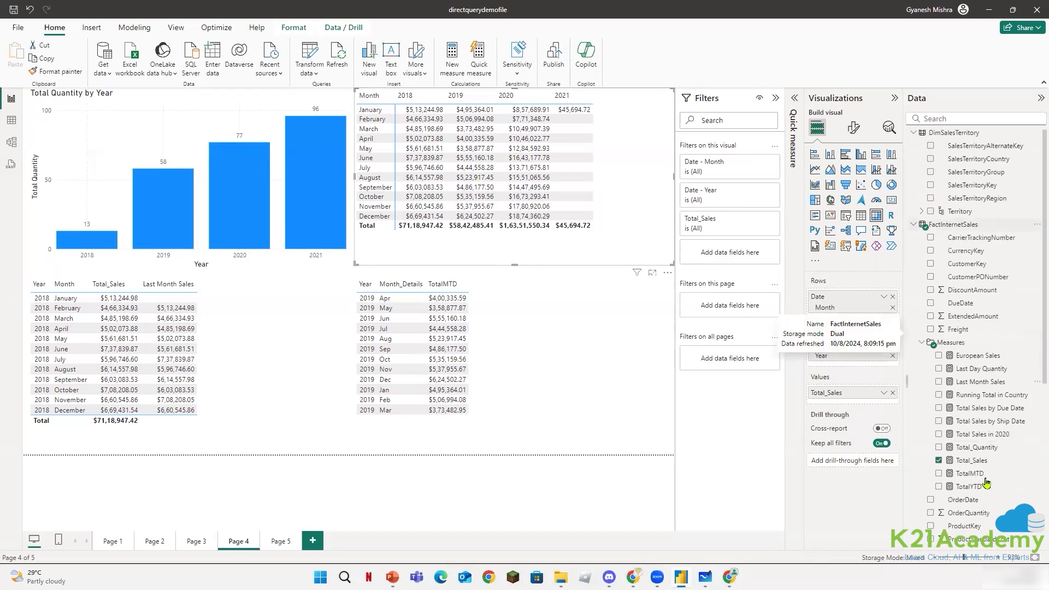
scroll(983, 476, up, 2)
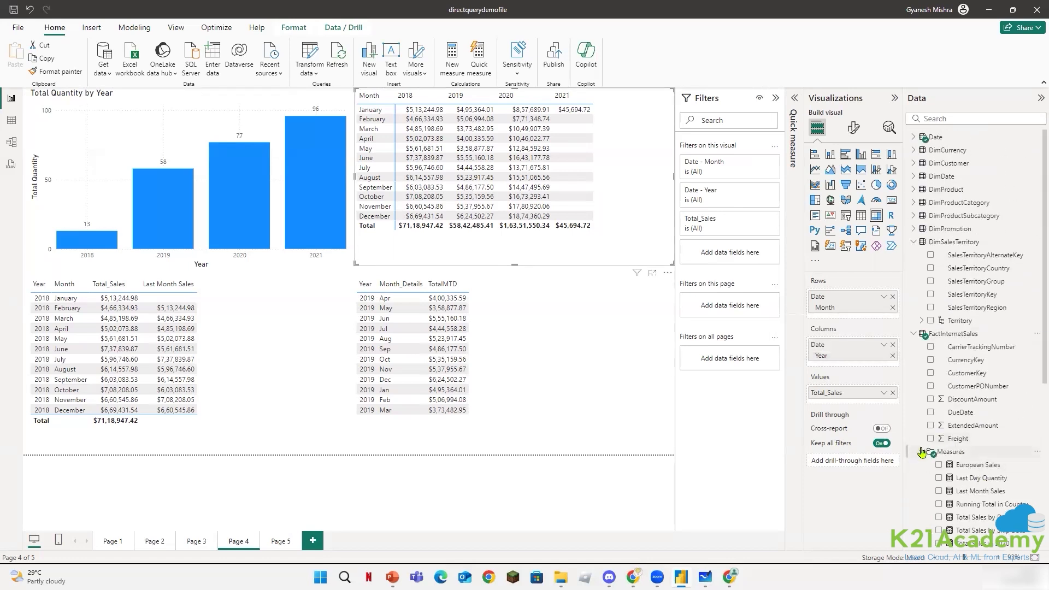
click(923, 452)
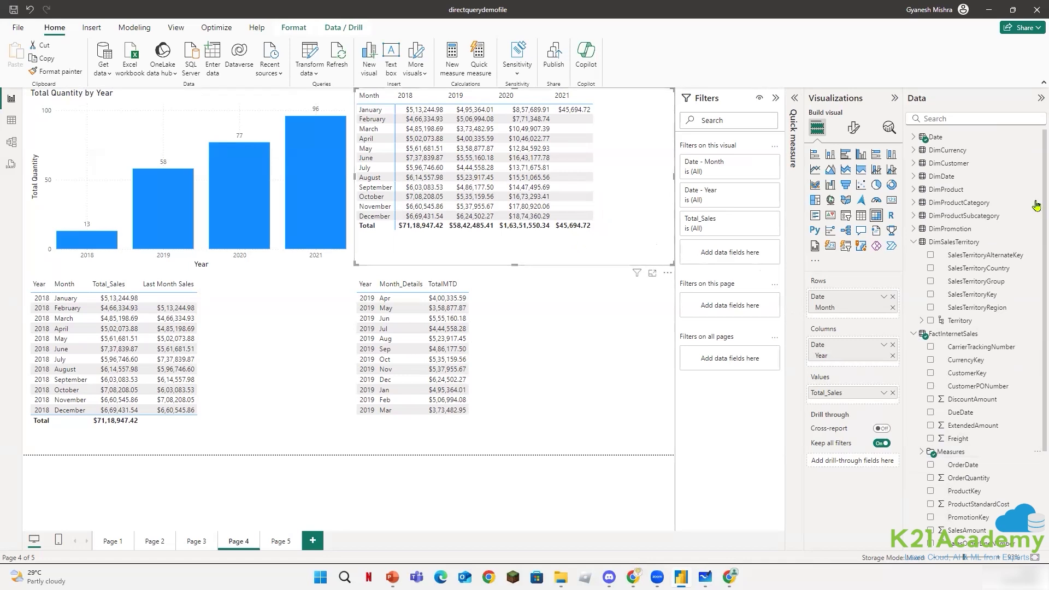
click(915, 138)
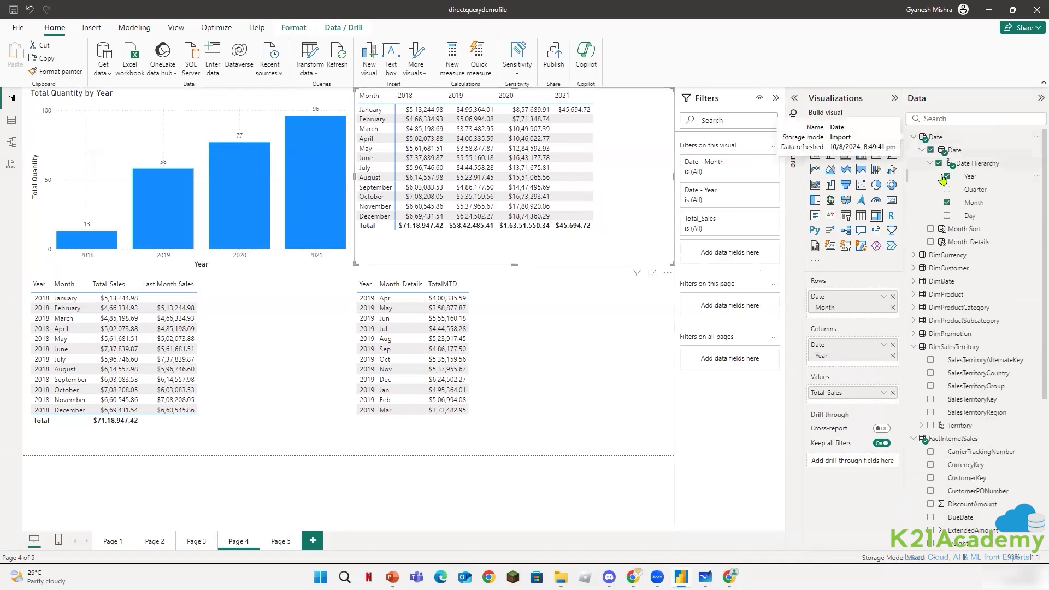
click(931, 151)
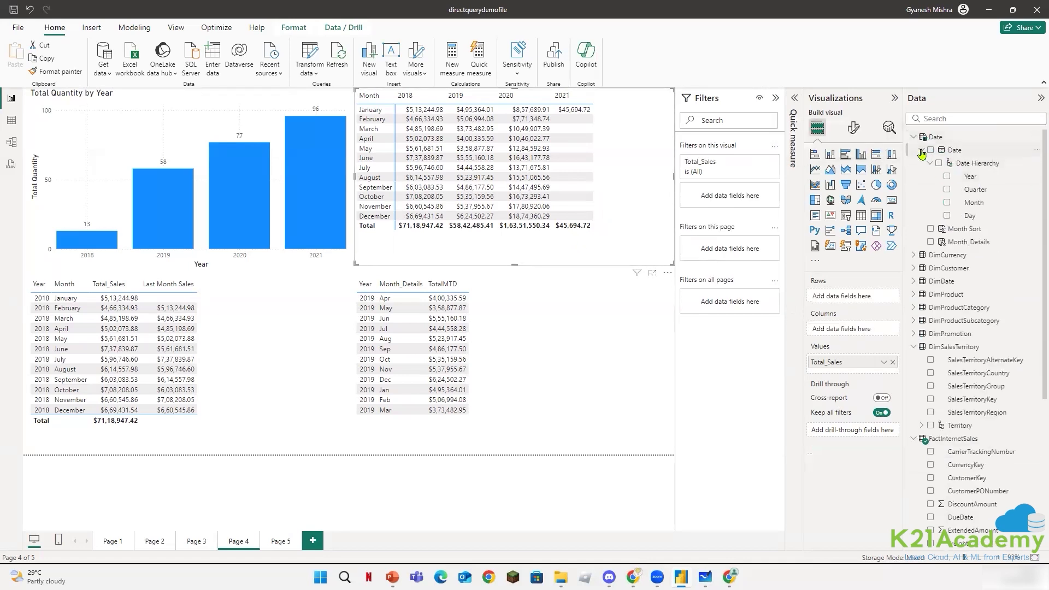
click(915, 138)
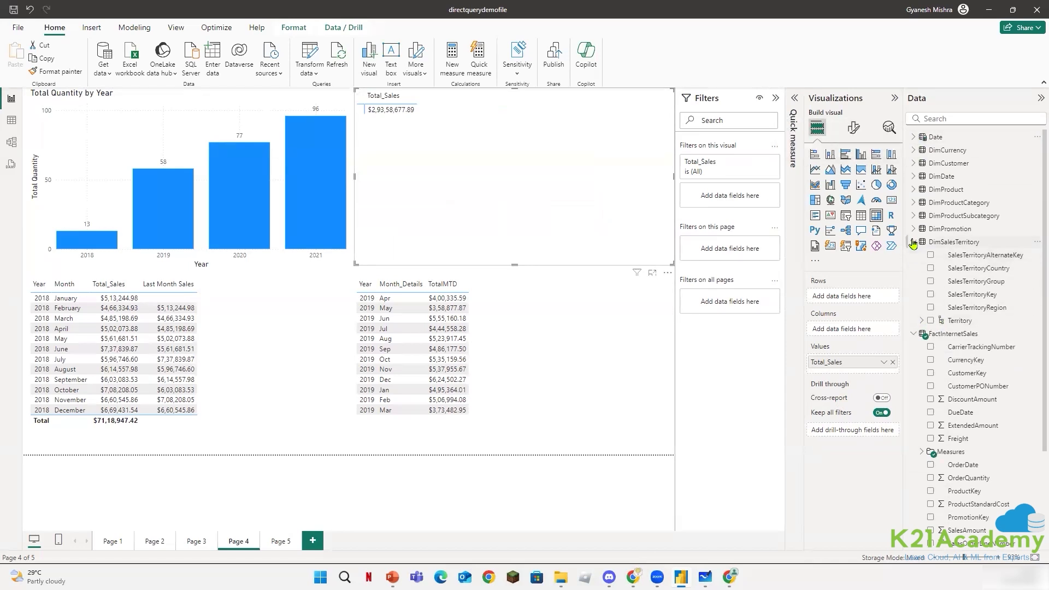
Add EnglishProductName from DimProduct to the matrix rows and look through the product list.
mouse_move(912, 246)
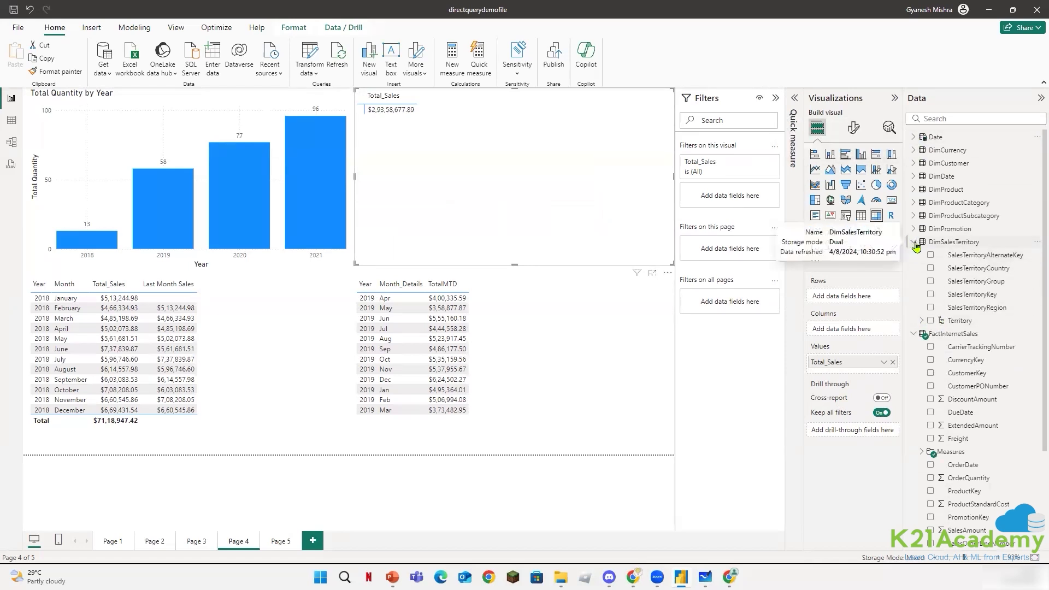
click(914, 244)
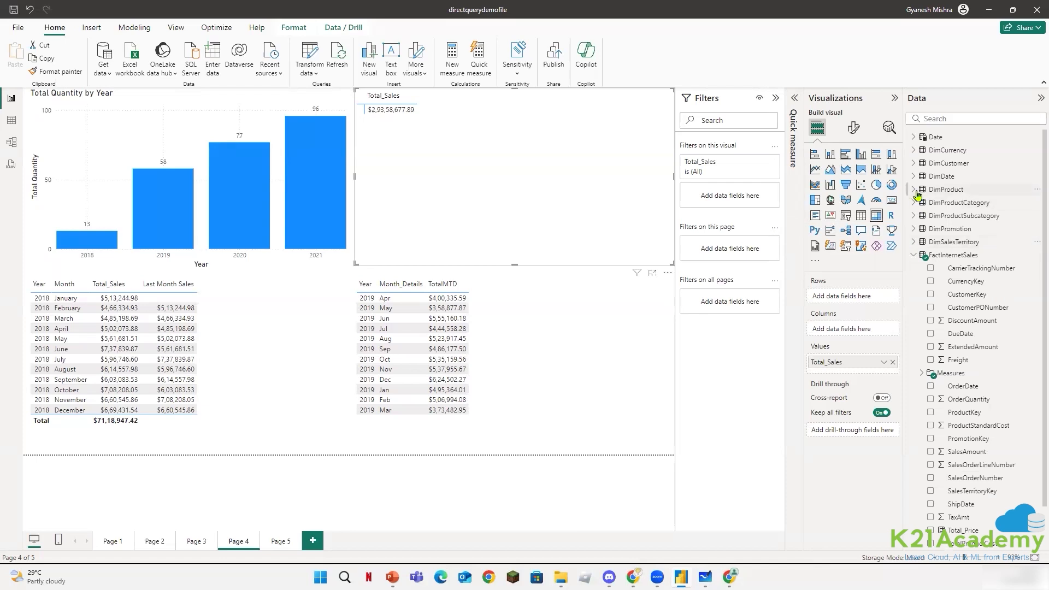
click(915, 190)
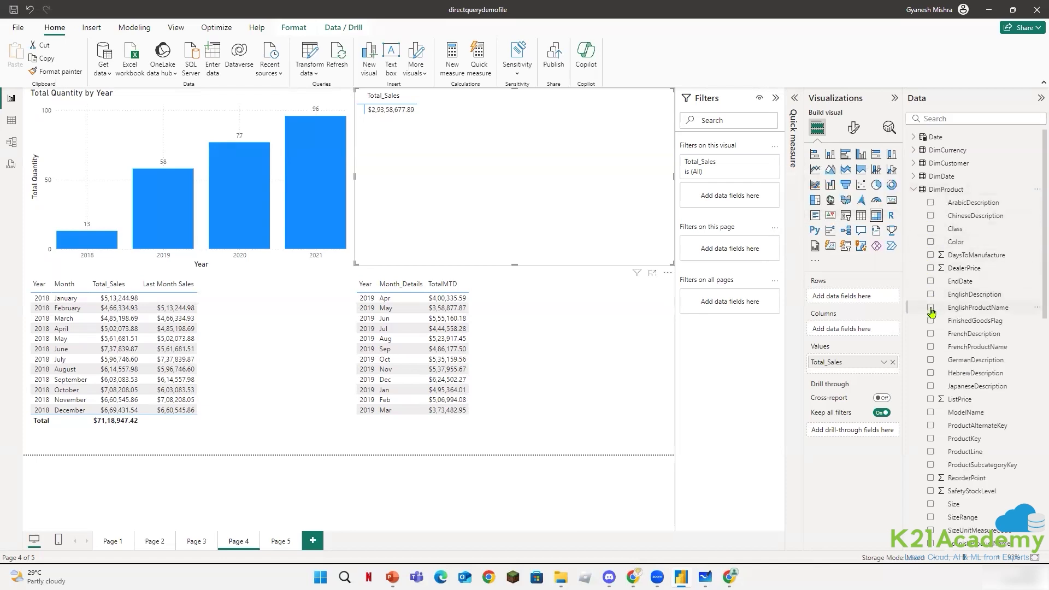
click(932, 310)
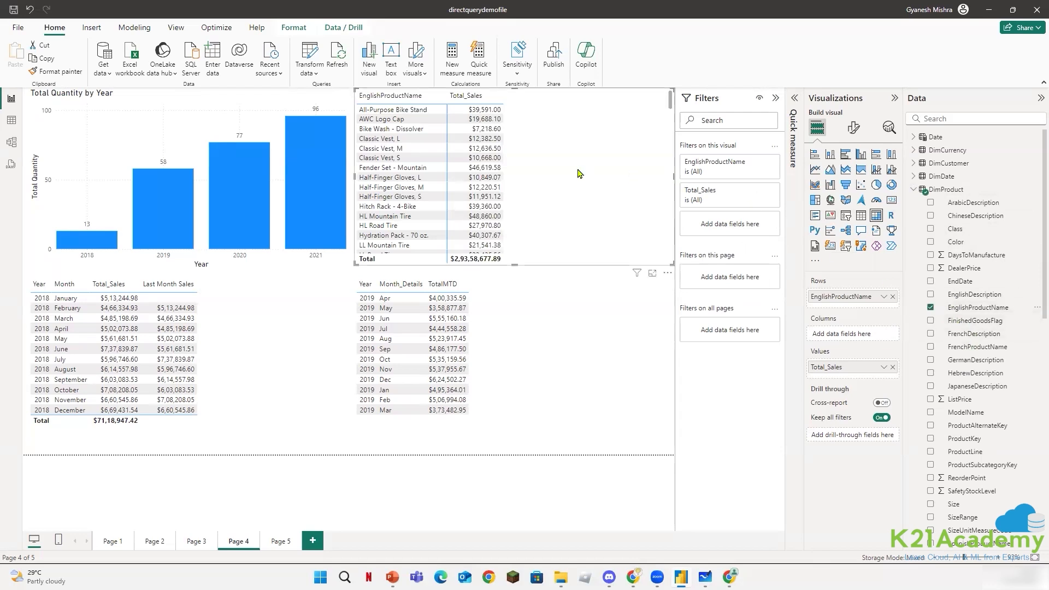
scroll(605, 199, down, 10)
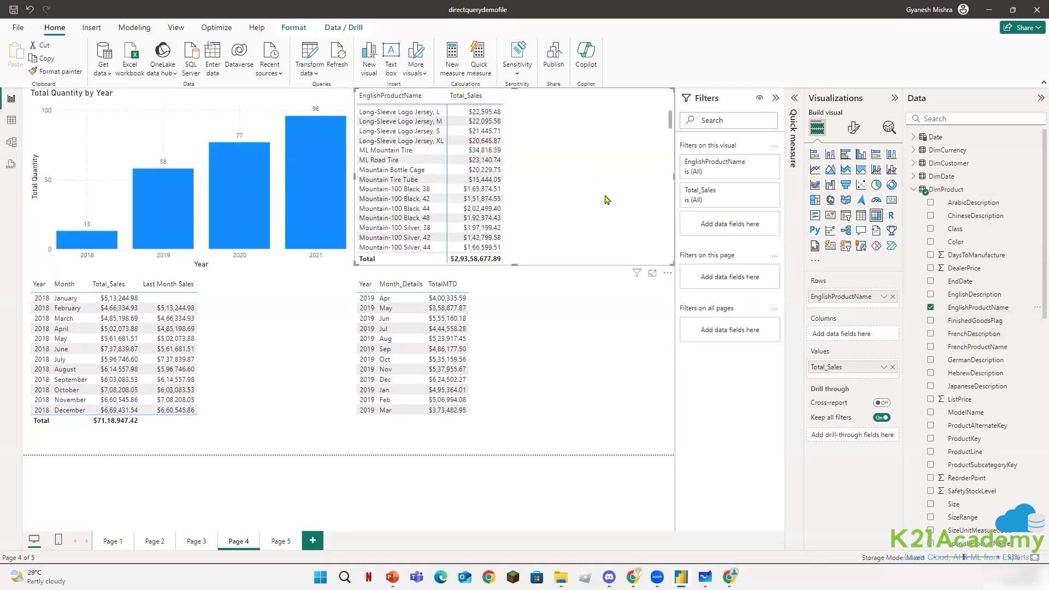
scroll(606, 200, down, 15)
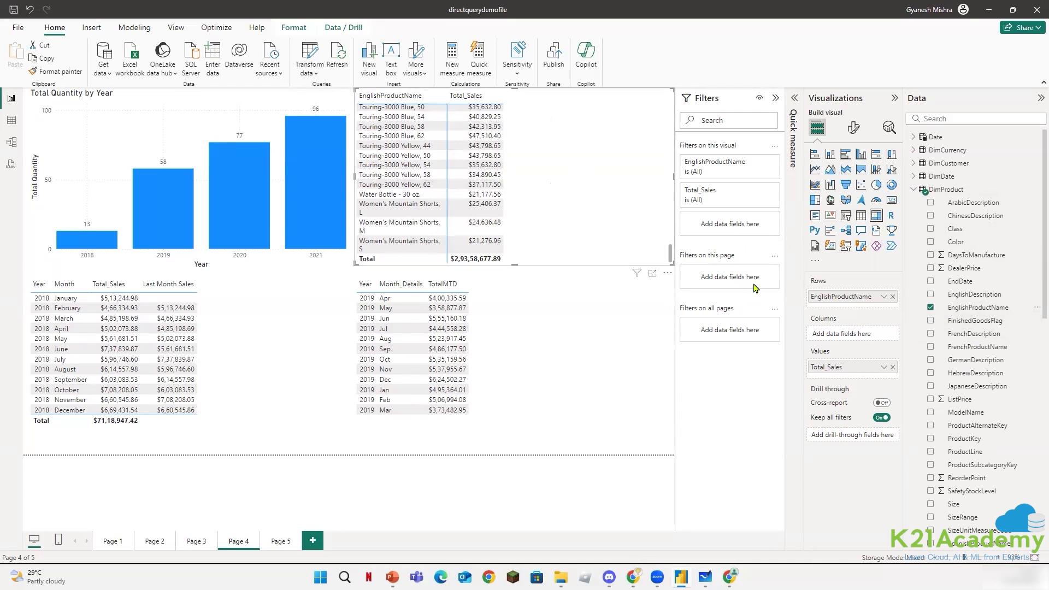
Convert the product matrix to a scatter chart in focus mode, with the Total_Quantity measure on the Y axis.
click(861, 186)
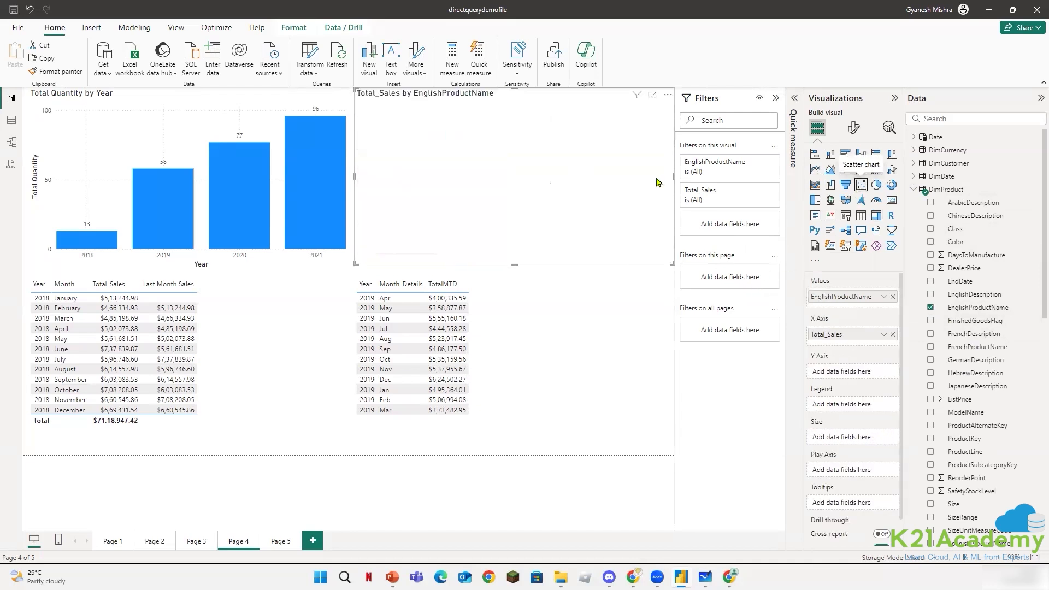
click(652, 98)
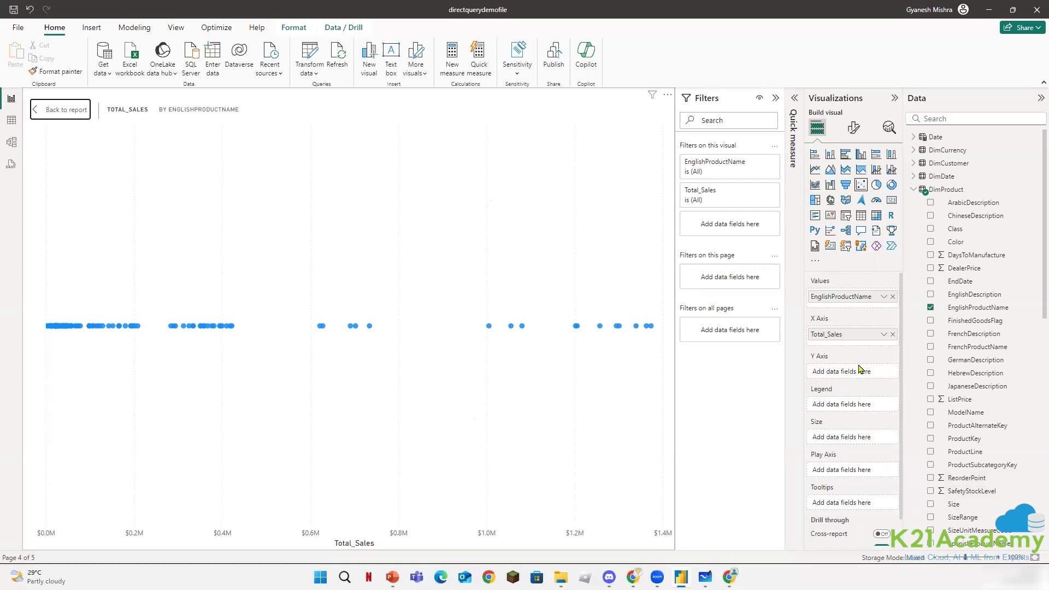
scroll(974, 384, down, 2)
scroll(974, 384, down, 15)
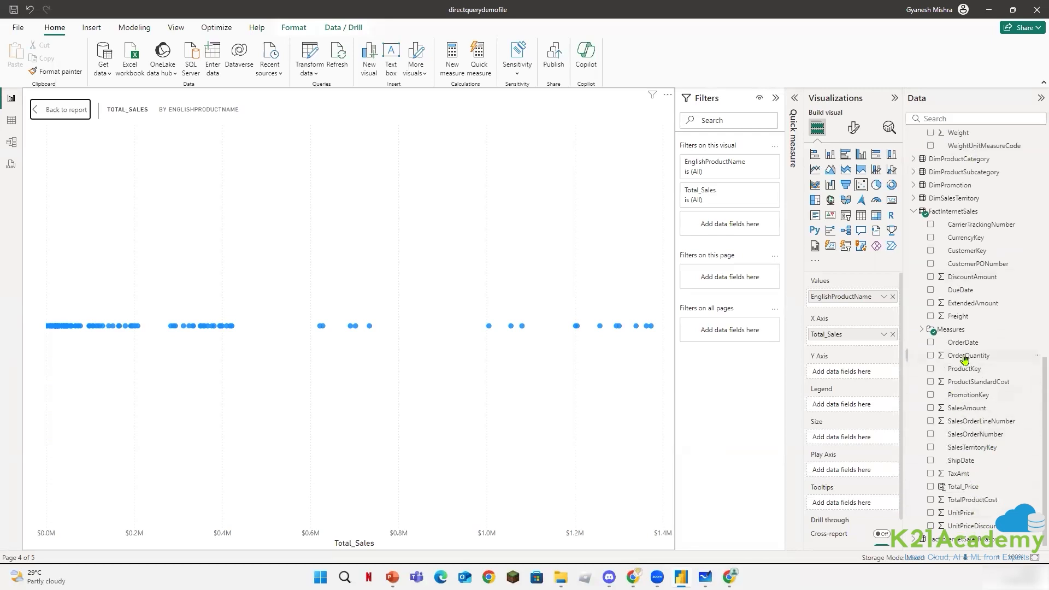
click(924, 329)
drag(975, 441, 878, 376)
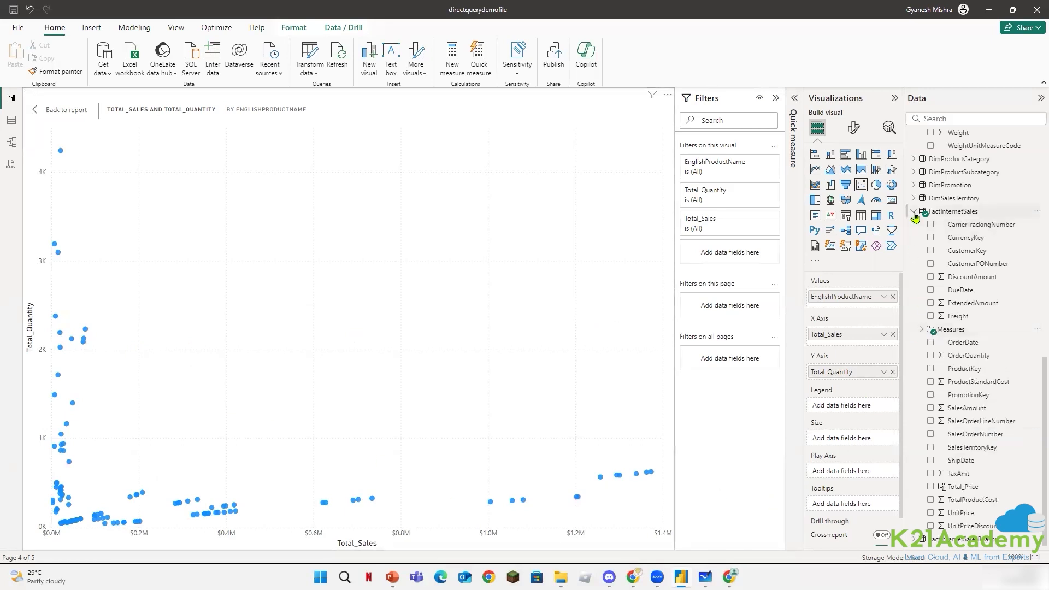
Add SalesTerritoryGroup from DimSalesTerritory as the scatter chart's legend.
scroll(918, 225, up, 5)
scroll(919, 235, up, 3)
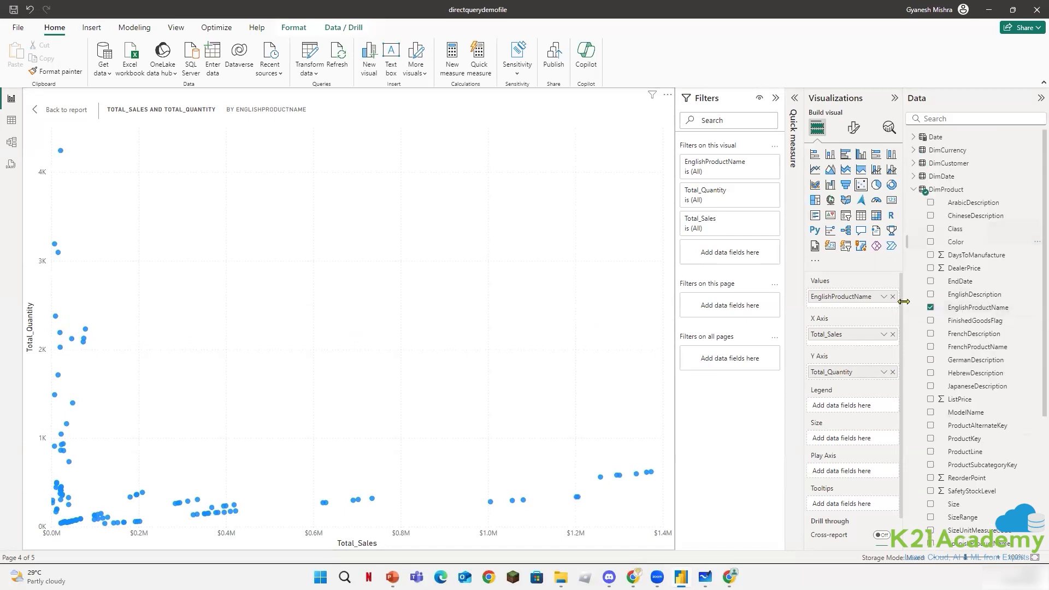
click(914, 189)
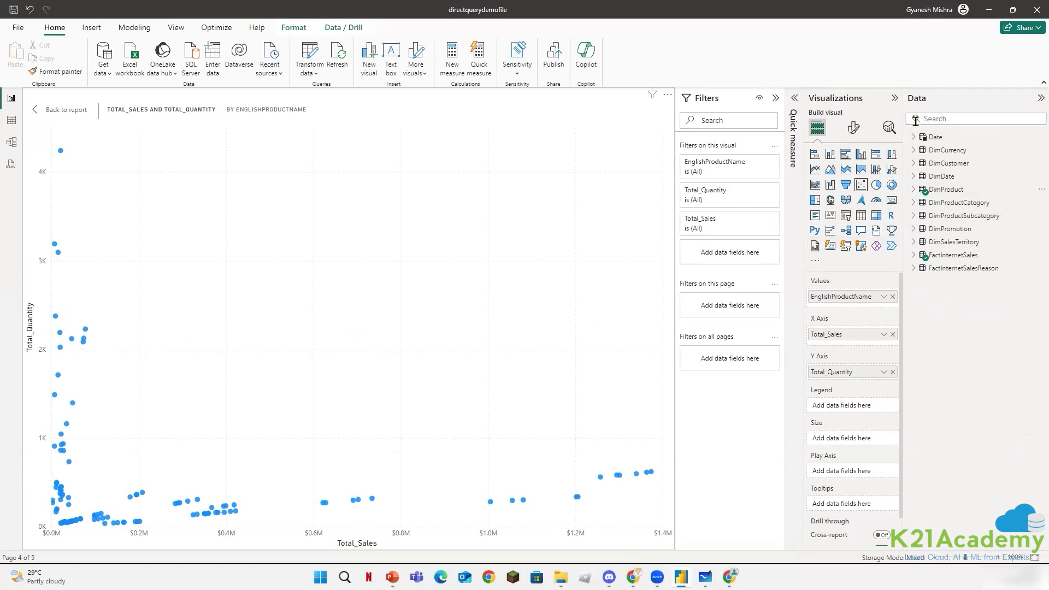
click(914, 138)
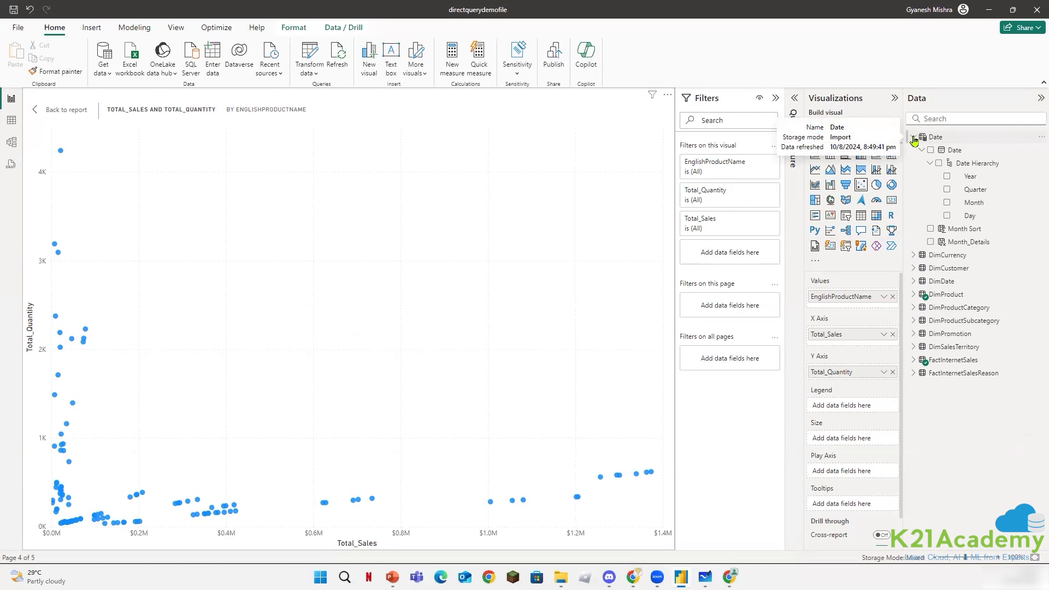
click(914, 137)
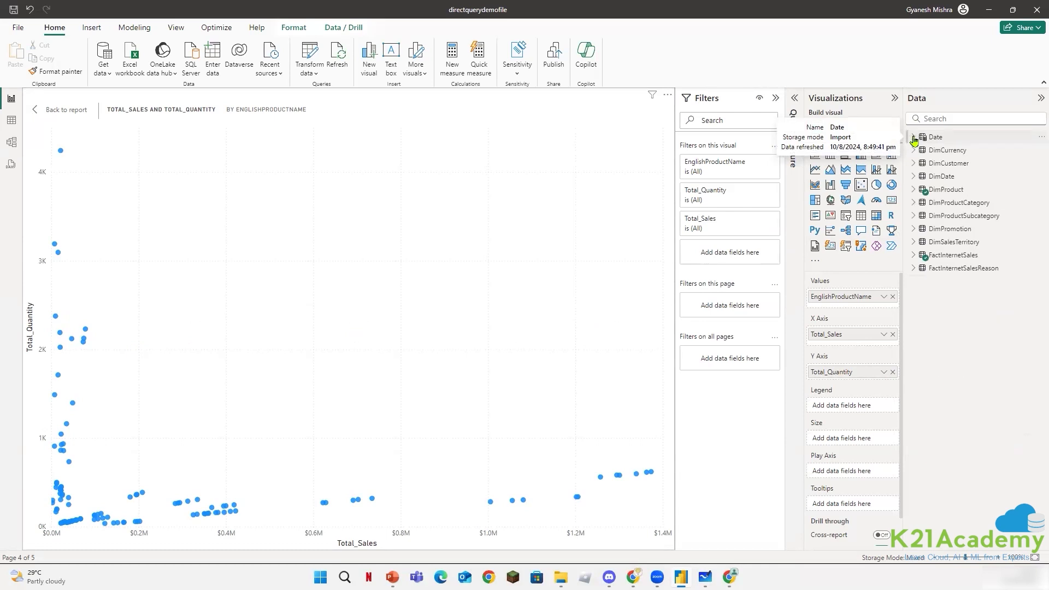
click(914, 244)
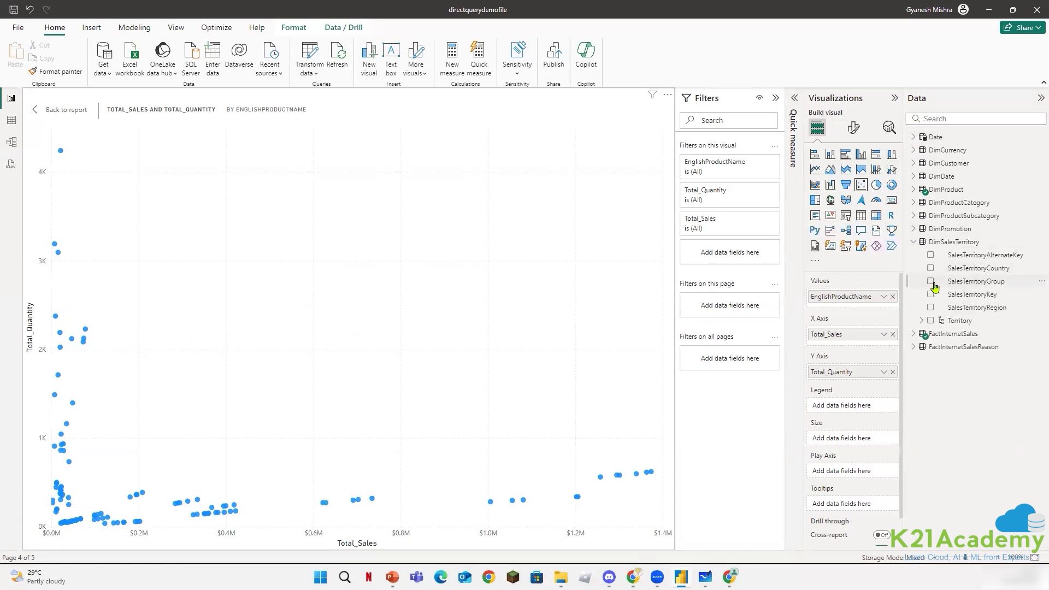
click(930, 282)
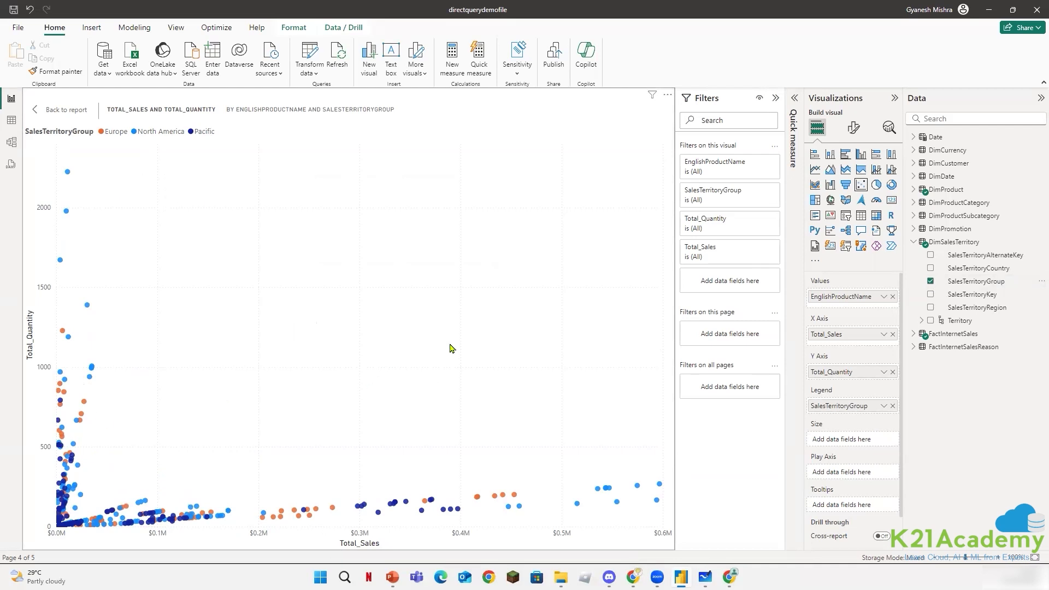
click(916, 247)
click(914, 242)
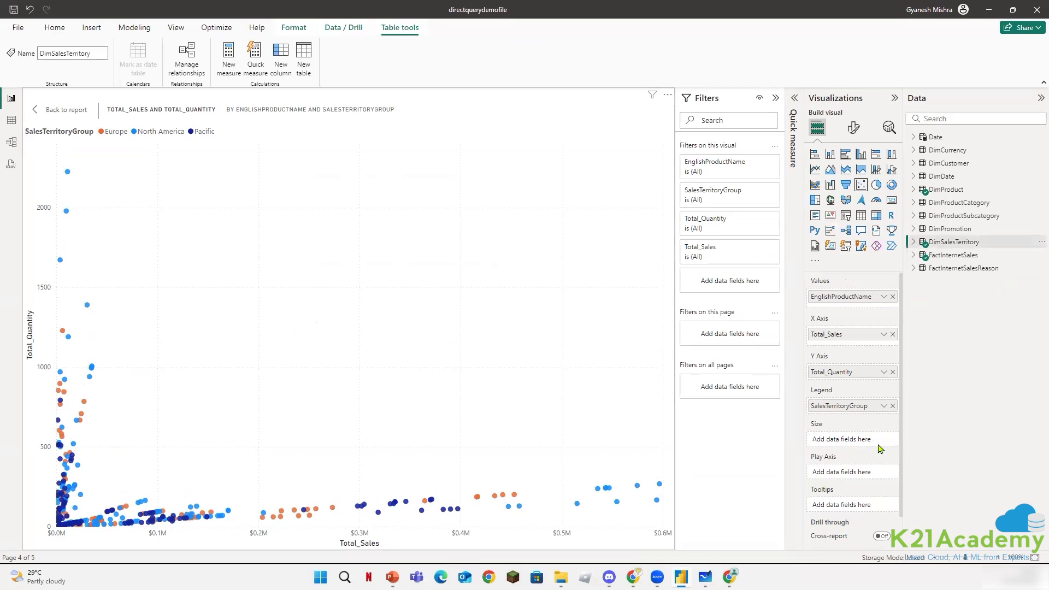
Size the scatter chart's bubbles by SalesAmount from FactInternetSales.
click(915, 256)
scroll(1014, 485, down, 2)
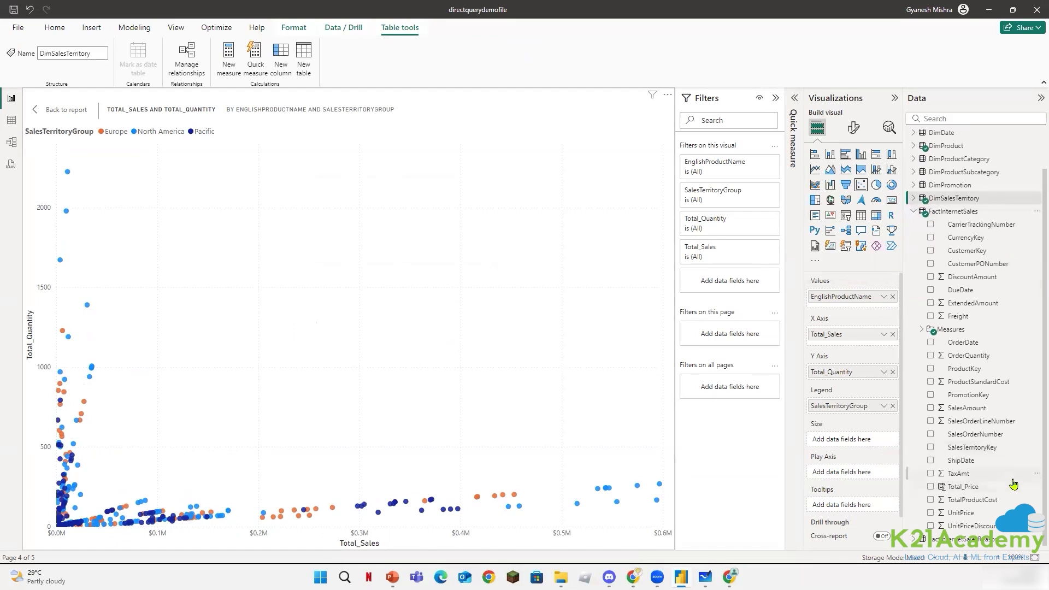
click(922, 330)
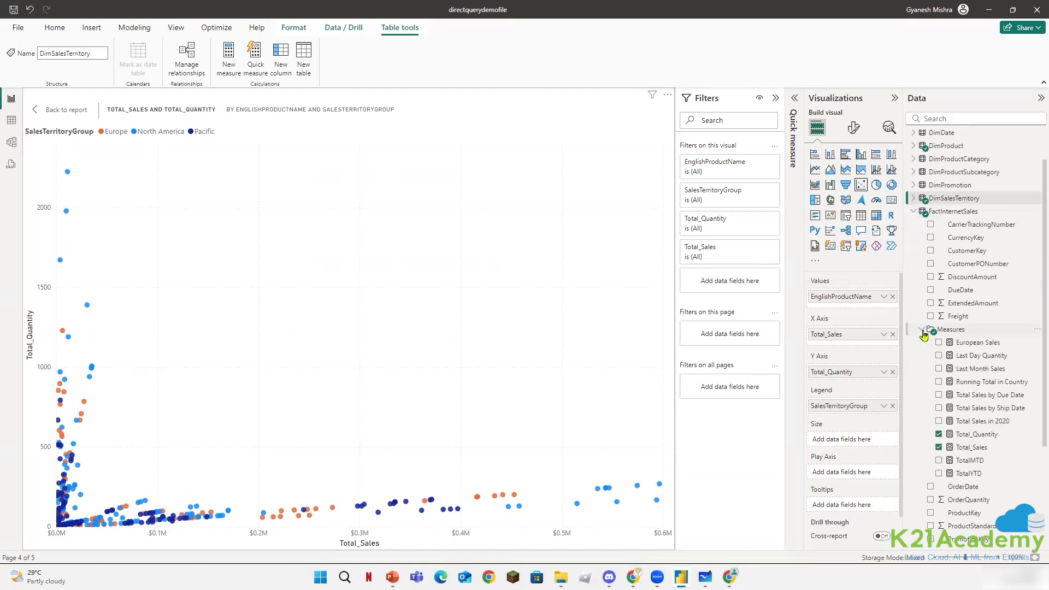
click(922, 330)
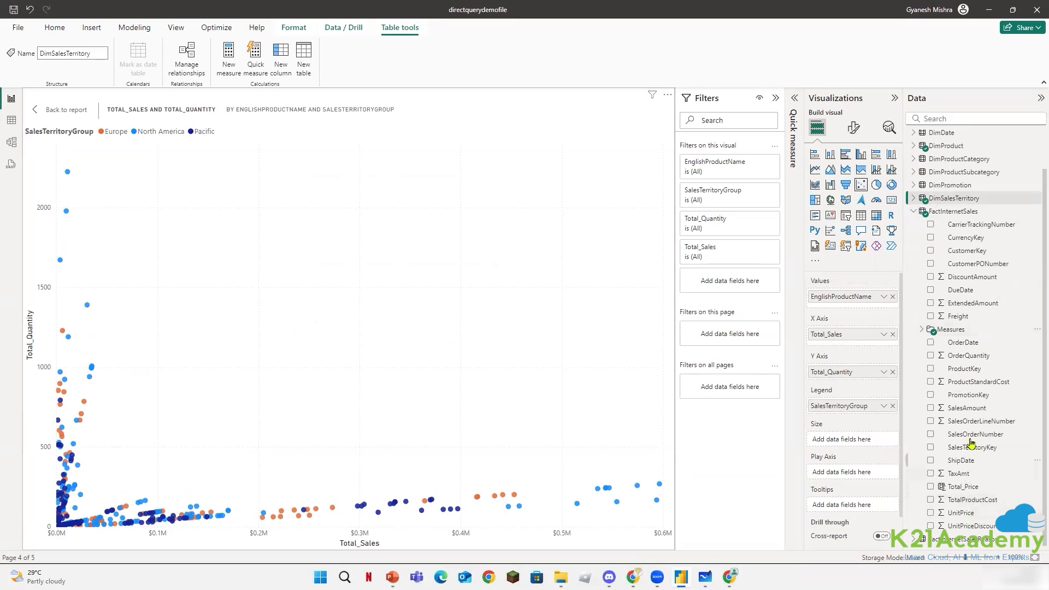
drag(969, 409, 876, 441)
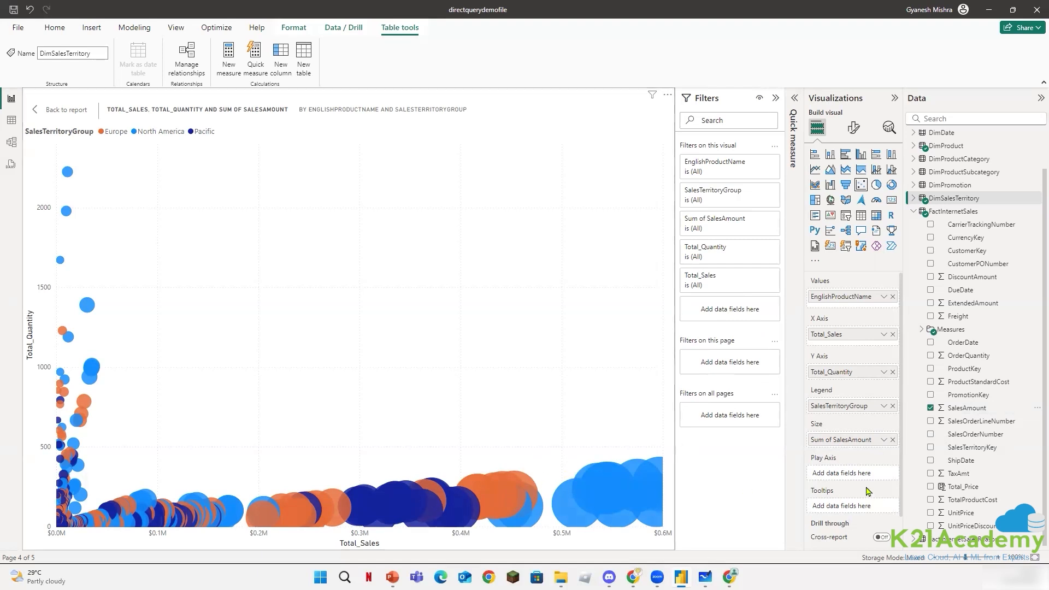
Set Month from the Date Hierarchy as the scatter chart's play axis.
click(914, 134)
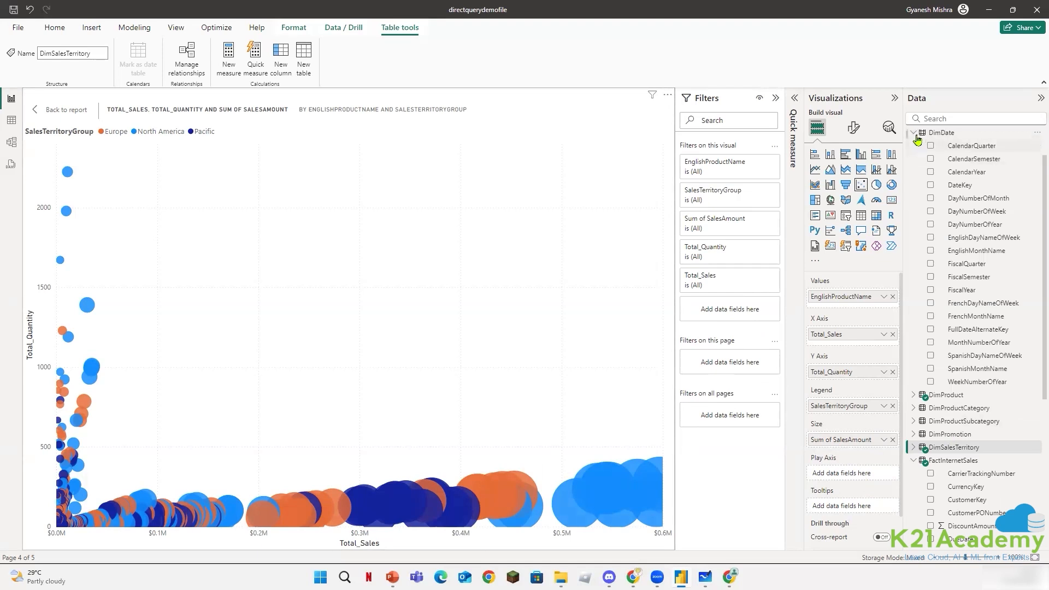
click(914, 133)
scroll(929, 371, up, 1)
click(916, 256)
click(914, 137)
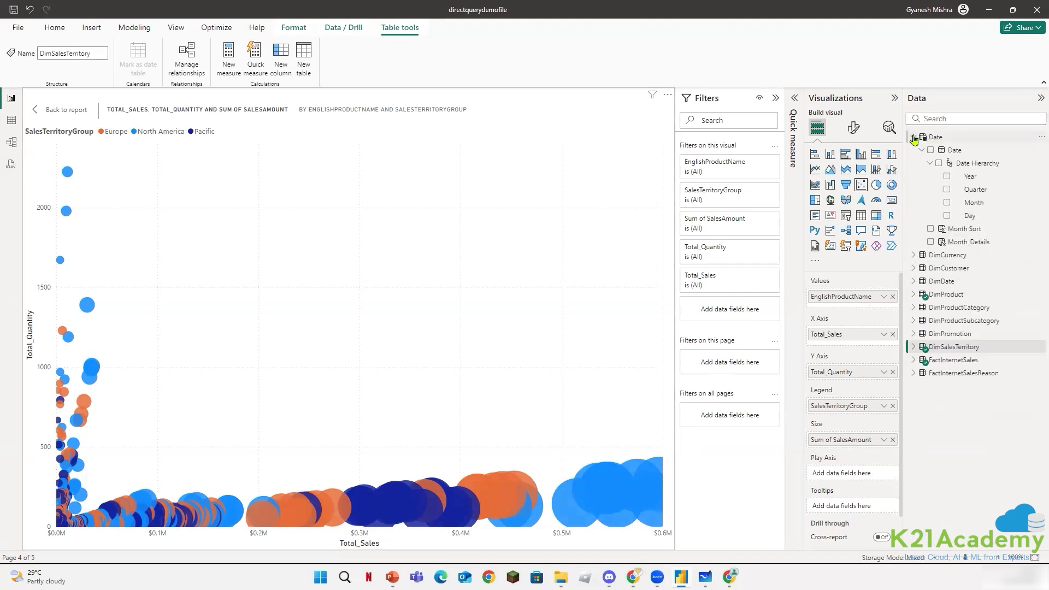
drag(990, 207, 892, 476)
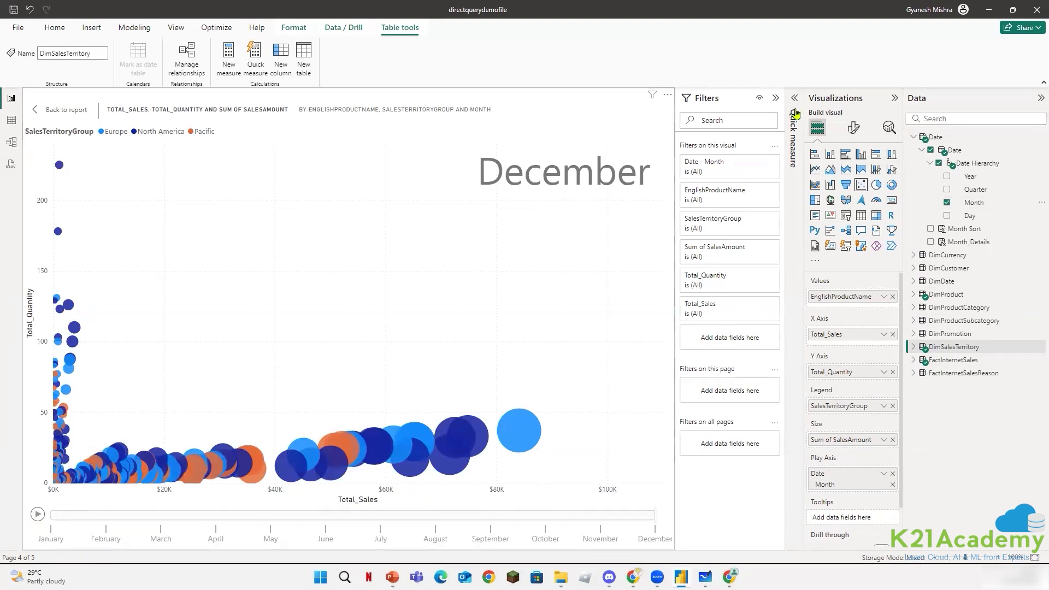
Review the marker shape and size options in the scatter chart's formatting settings.
click(855, 129)
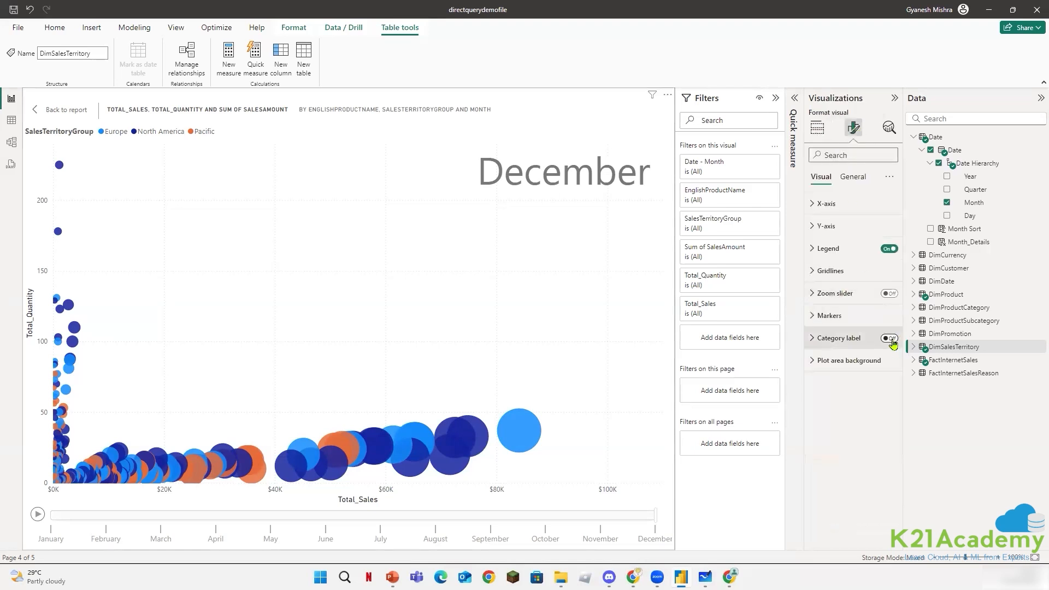
click(813, 316)
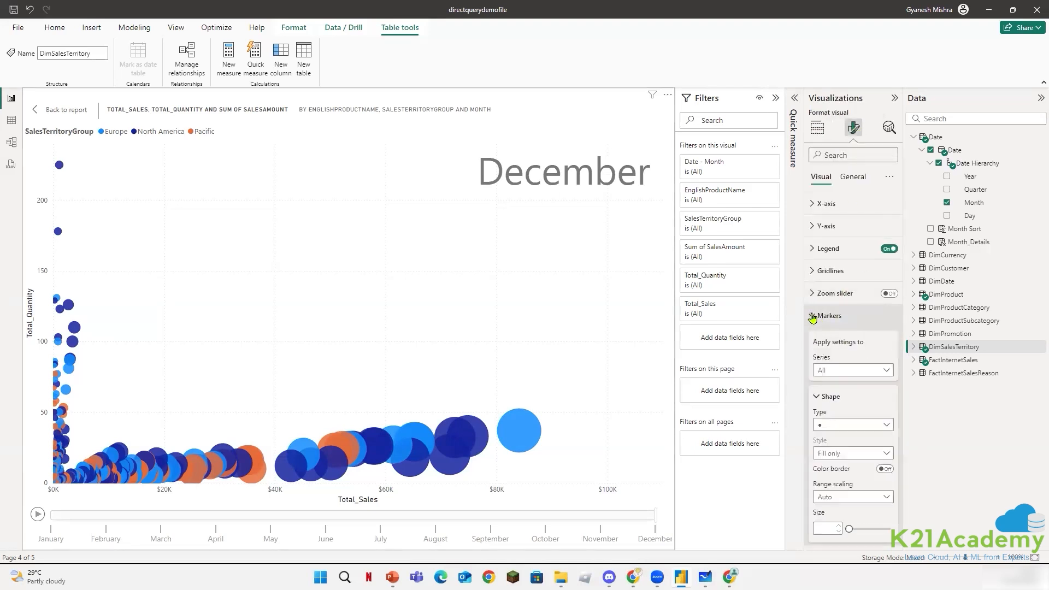
click(813, 317)
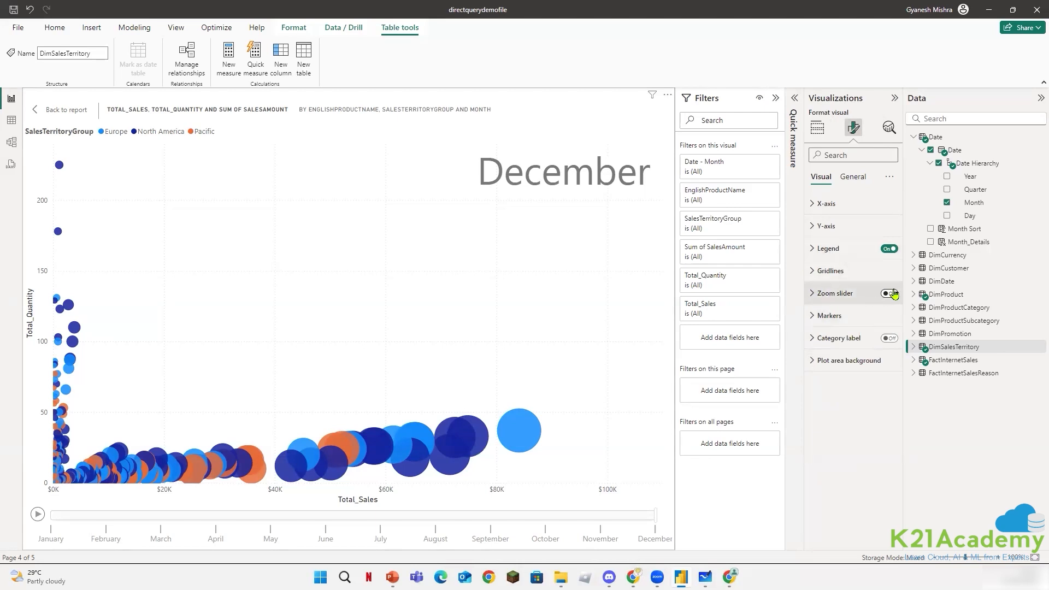
Try category labels on the scatter chart's bubbles, turning them on and back off.
click(892, 340)
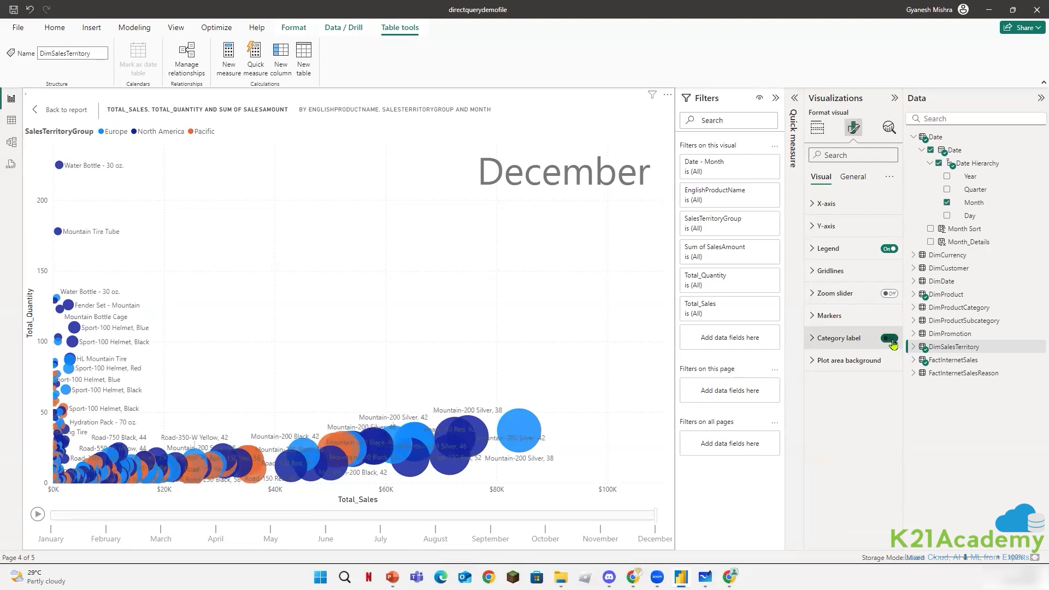
click(891, 340)
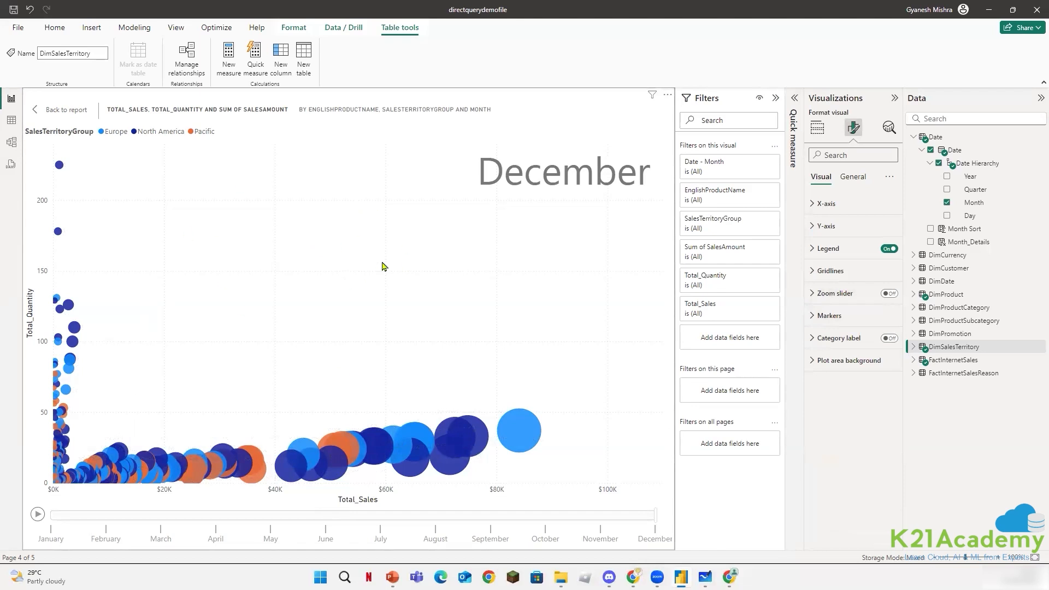
Inspect the largest bubble's details and play the monthly animation, pausing it at November.
mouse_move(529, 445)
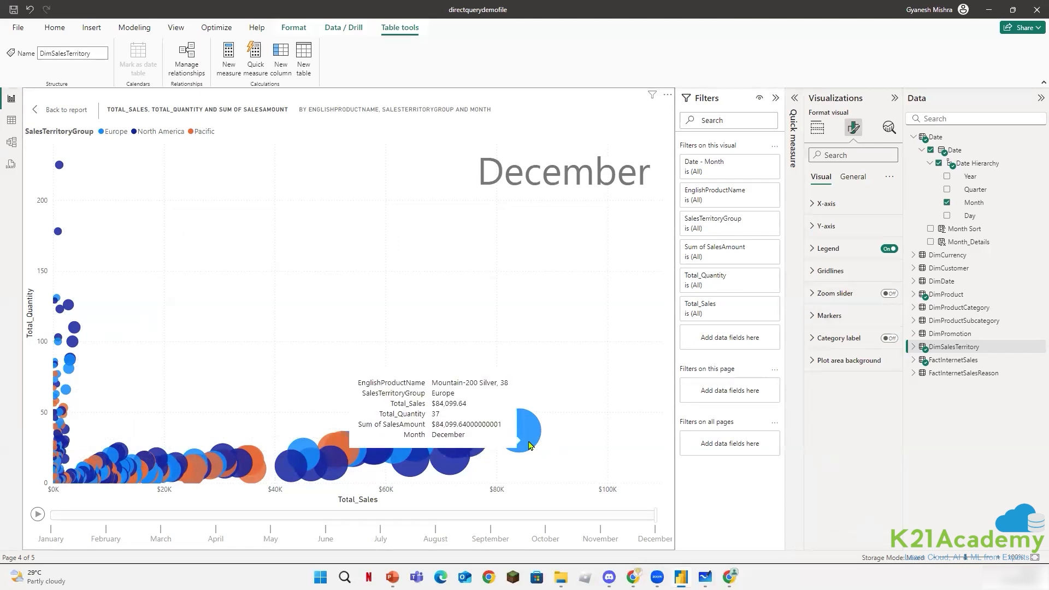
click(38, 515)
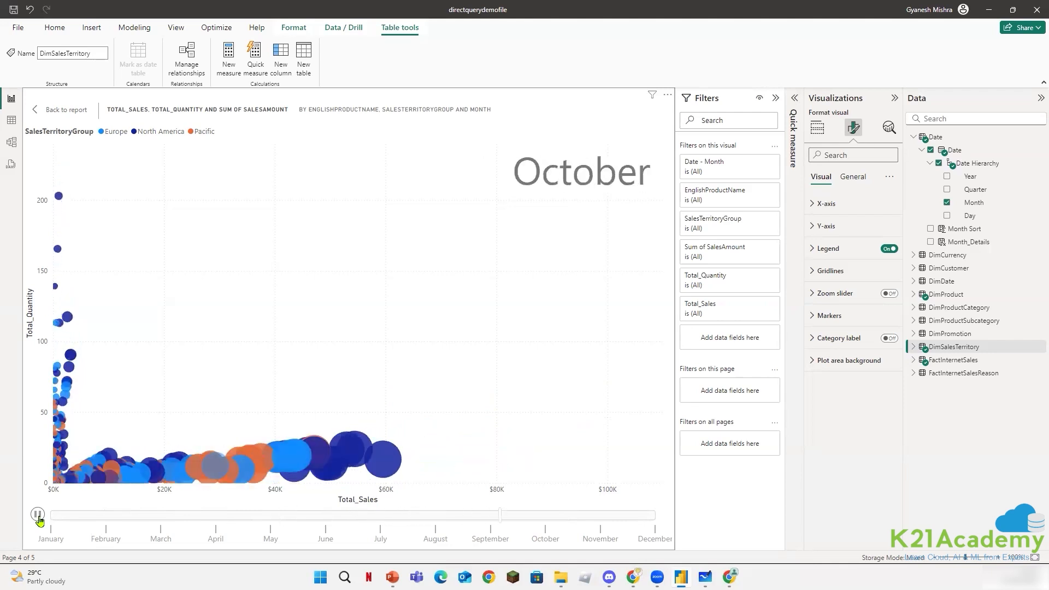
click(38, 515)
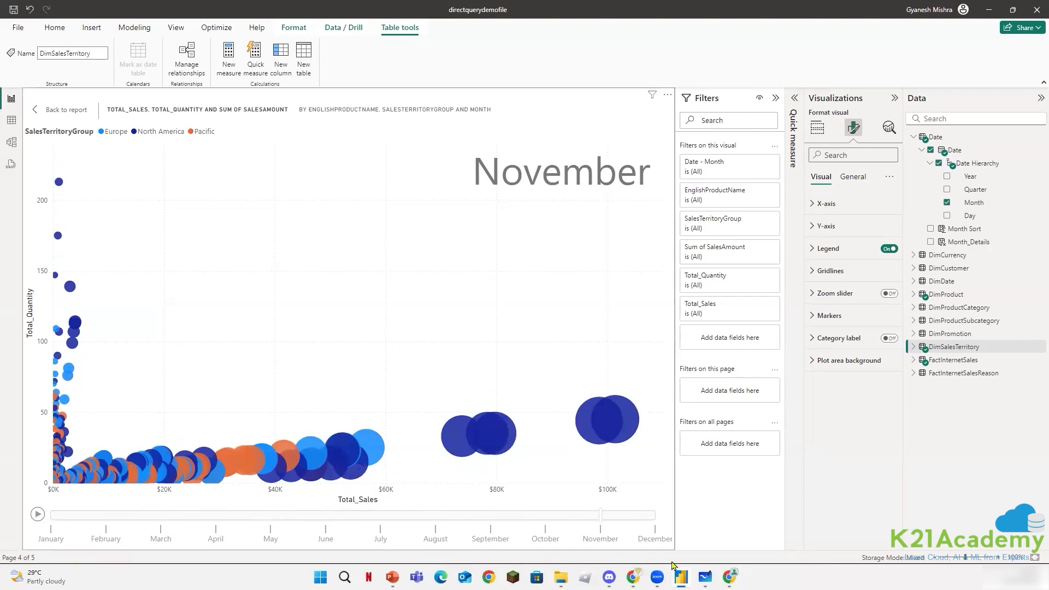
Replace EnglishProductName with EnglishProductCategoryName from DimProductCategory in the scatter chart's values.
click(816, 129)
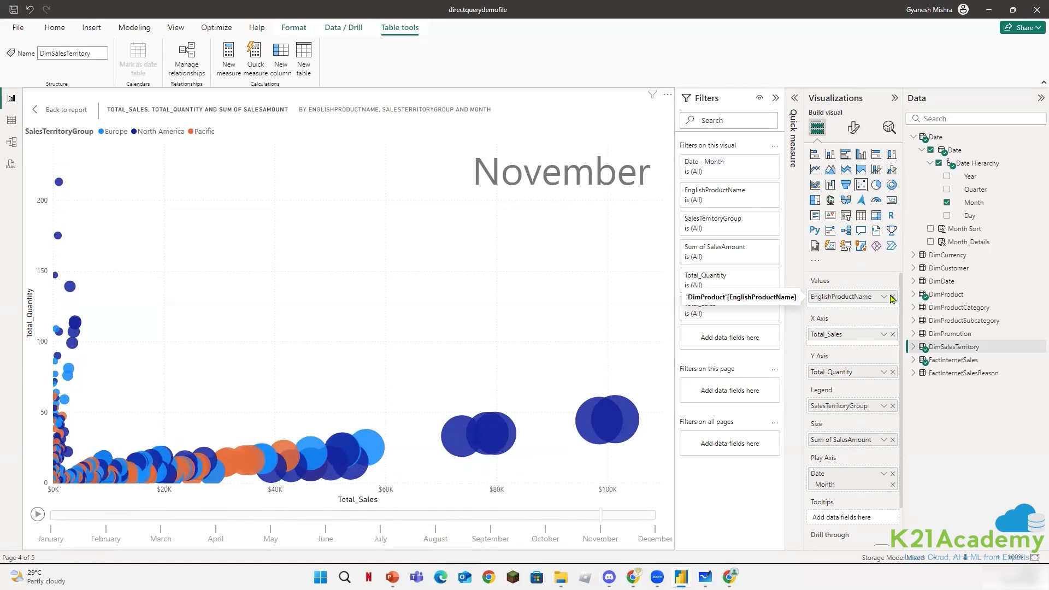
click(892, 297)
click(914, 137)
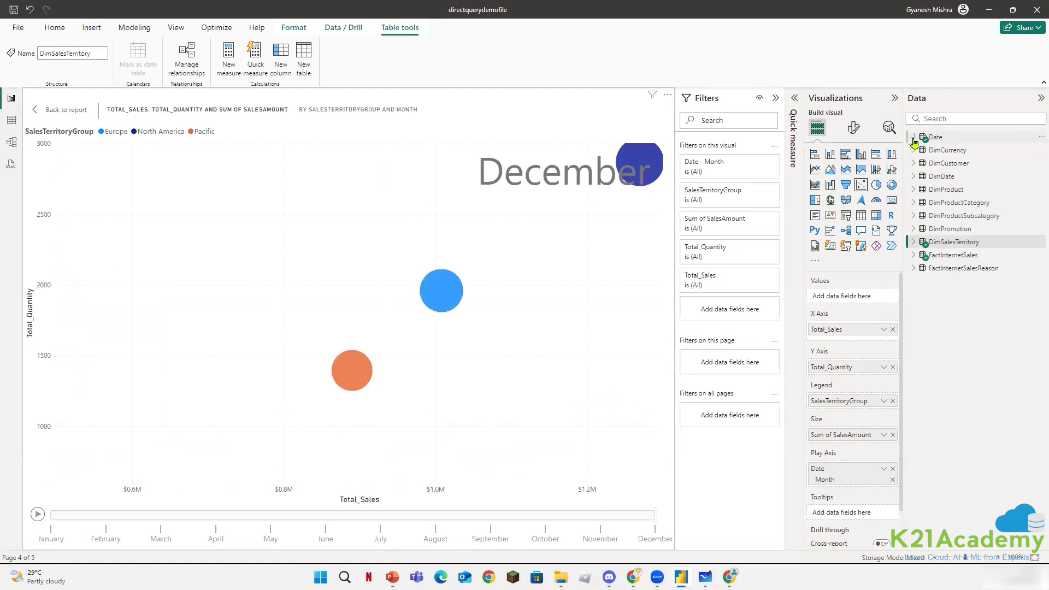
click(914, 204)
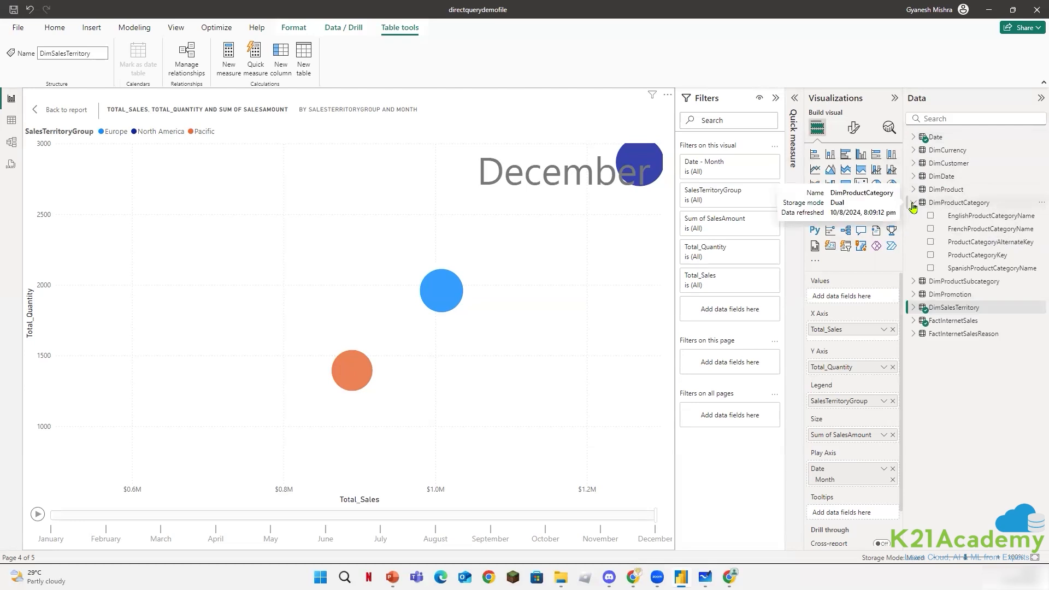
drag(953, 218, 861, 302)
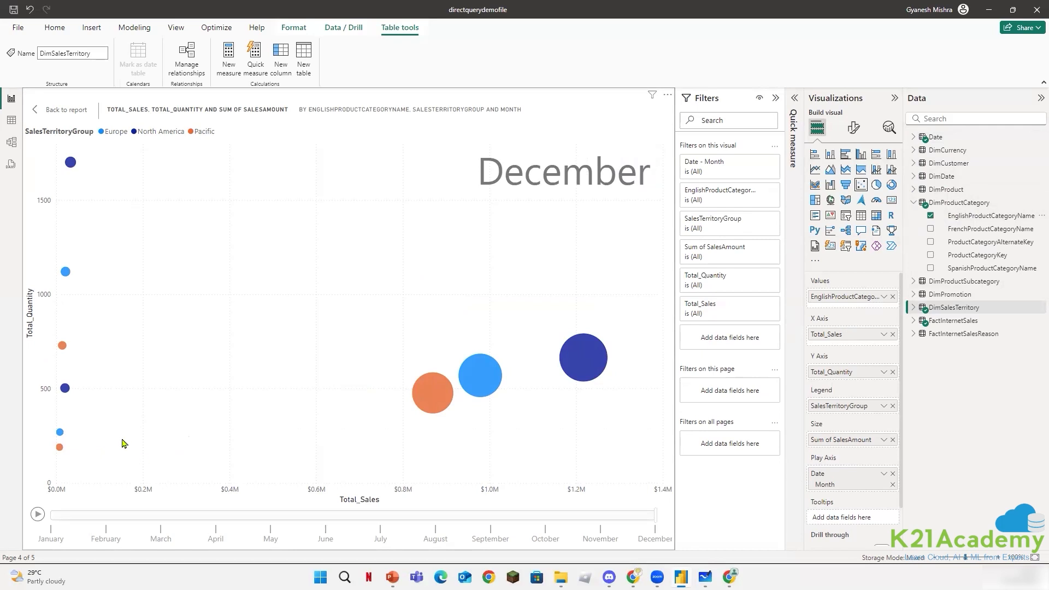
Inspect the December details of the Clothing and Bikes bubbles across the sales territory groups.
mouse_move(62, 452)
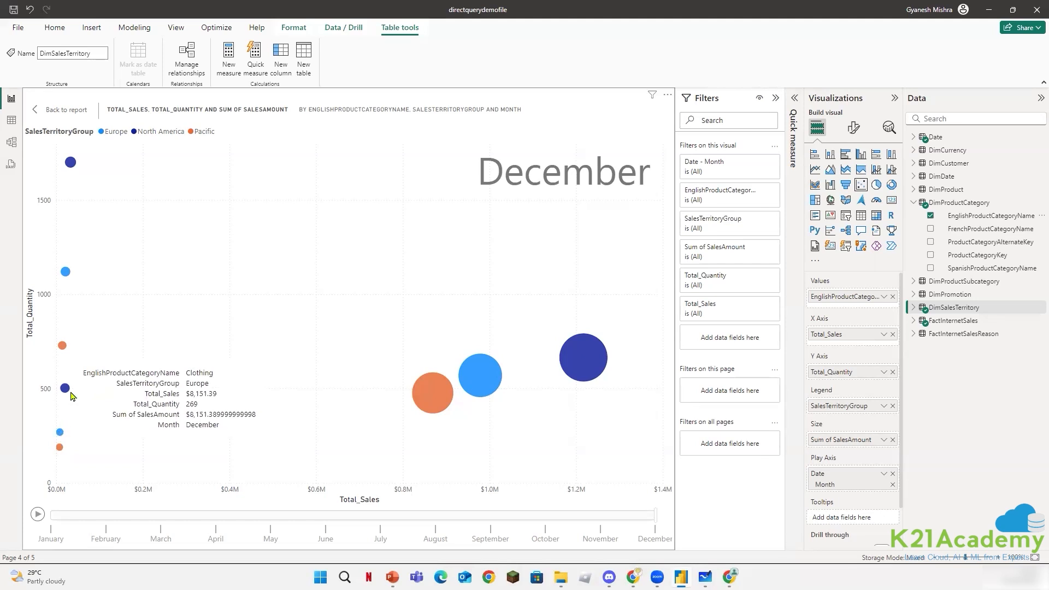
mouse_move(65, 389)
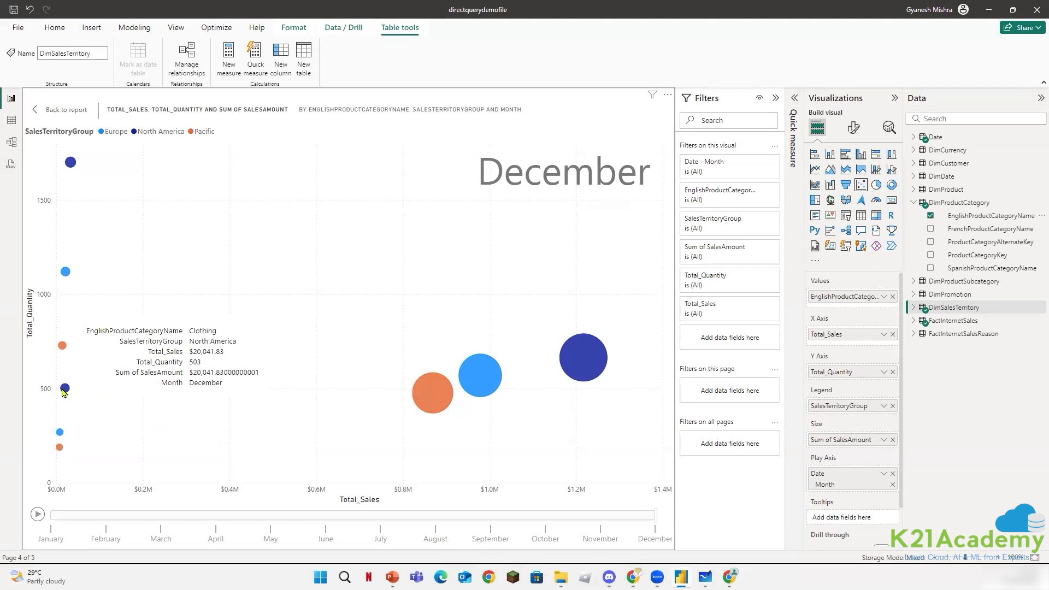
mouse_move(588, 358)
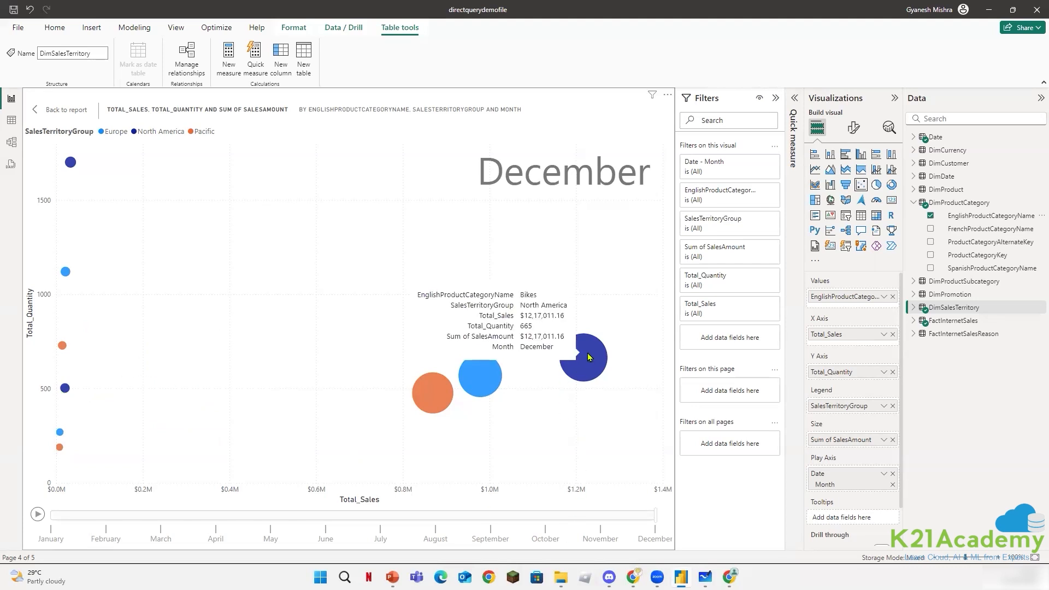
mouse_move(474, 381)
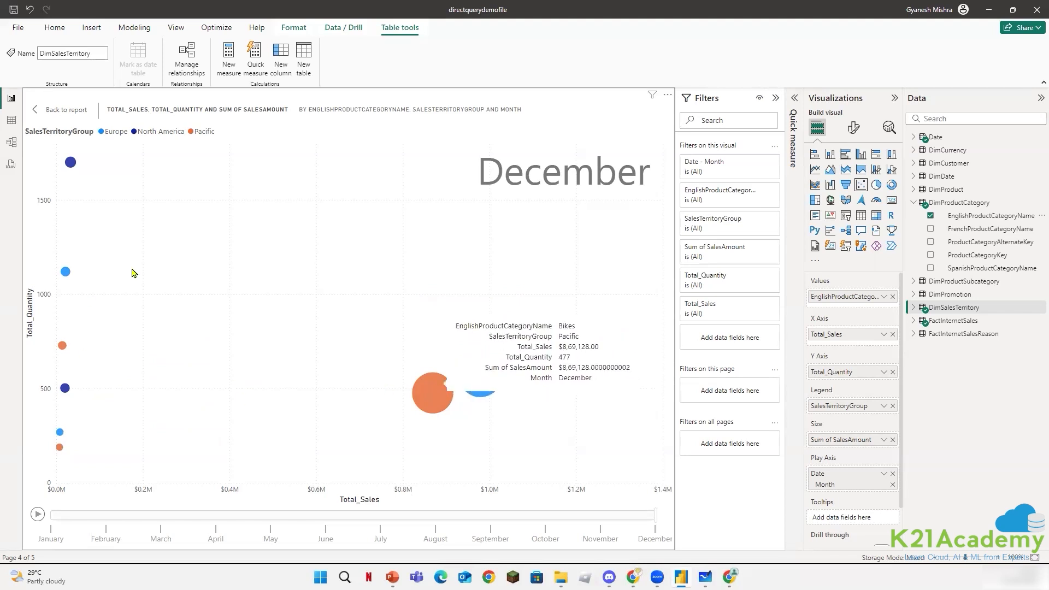
Replace EnglishProductCategoryName with EnglishProductSubcategoryName from DimProductSubcategory in the scatter chart's values.
click(931, 216)
click(913, 203)
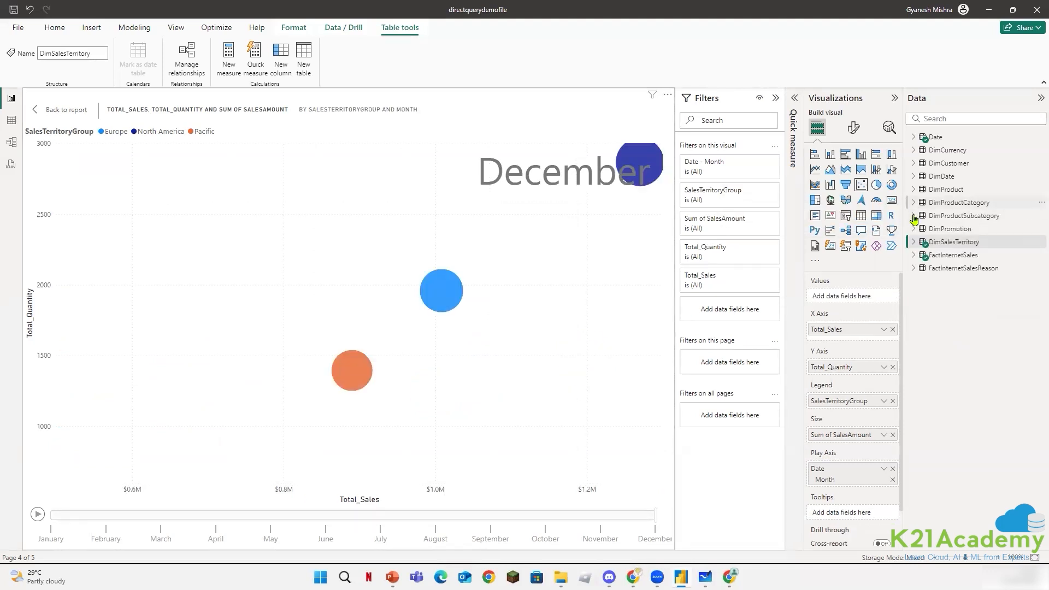
click(914, 217)
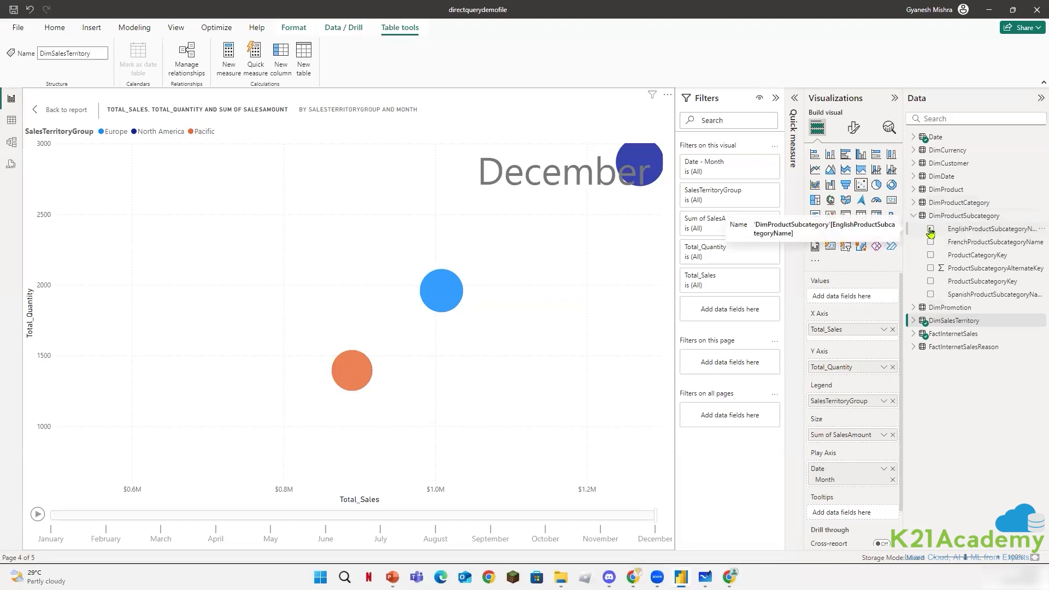
click(931, 230)
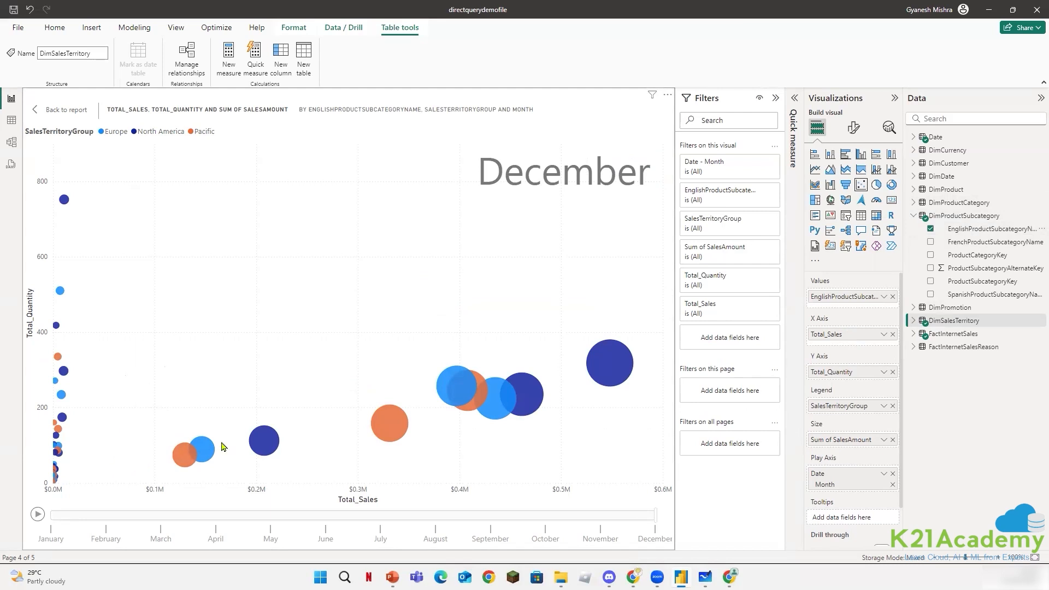
Play the monthly animation, pause it at July, and inspect the European Mountain, Touring and Road Bikes bubbles.
click(37, 515)
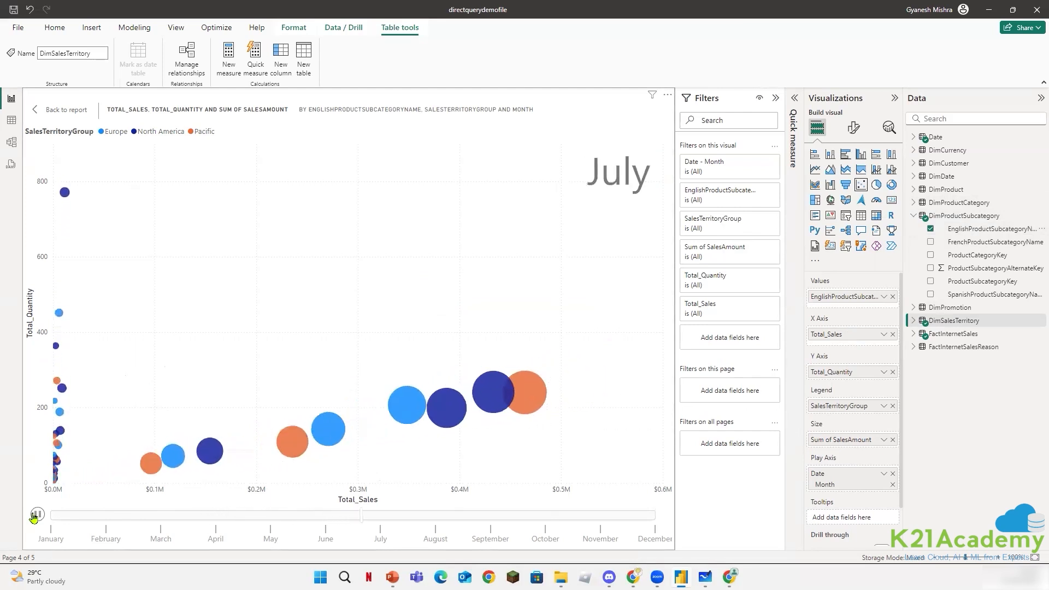
click(35, 515)
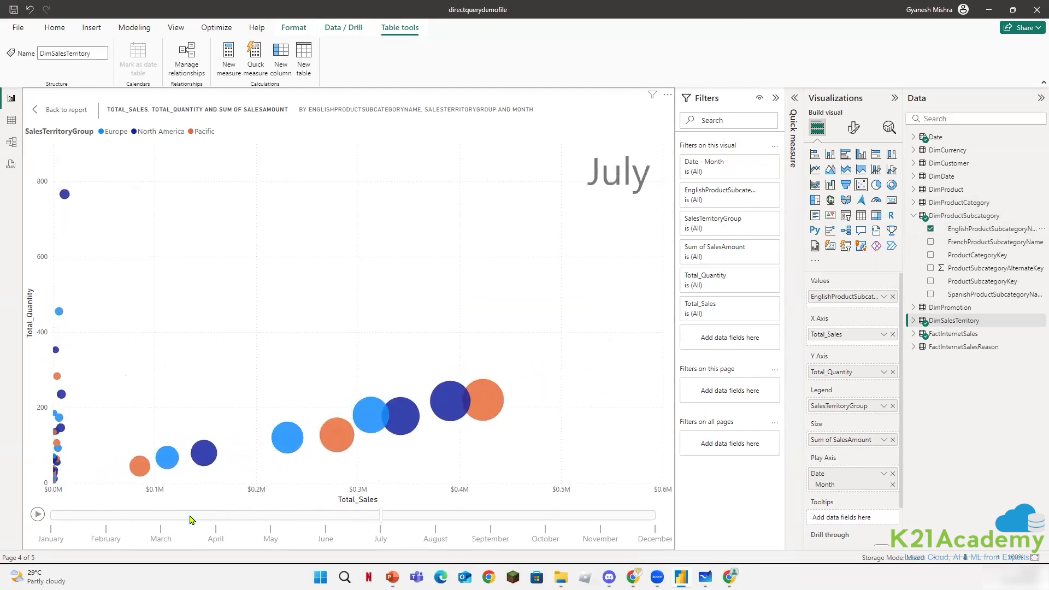
mouse_move(292, 437)
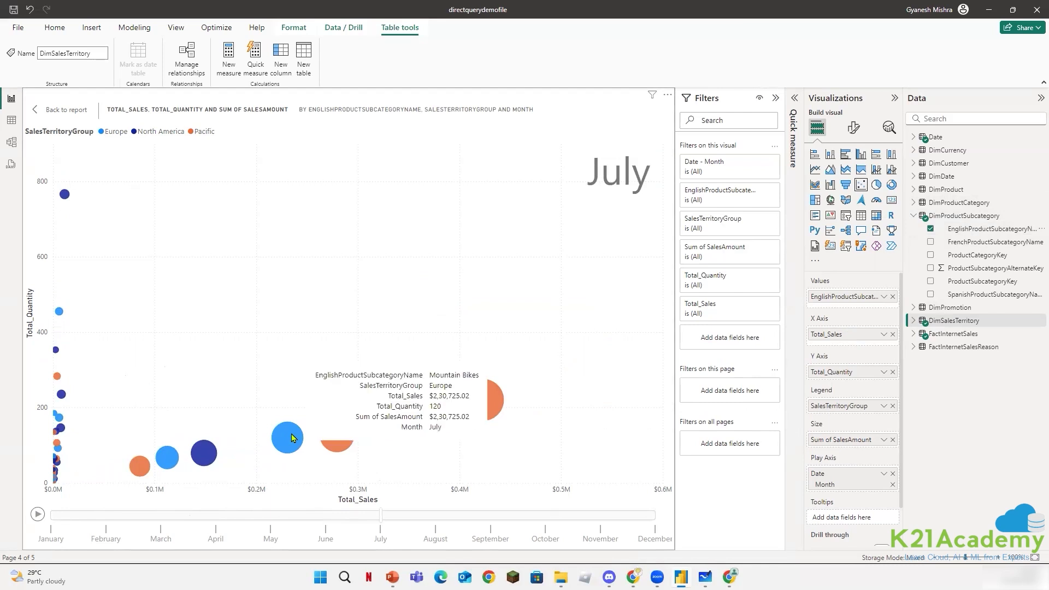
mouse_move(165, 466)
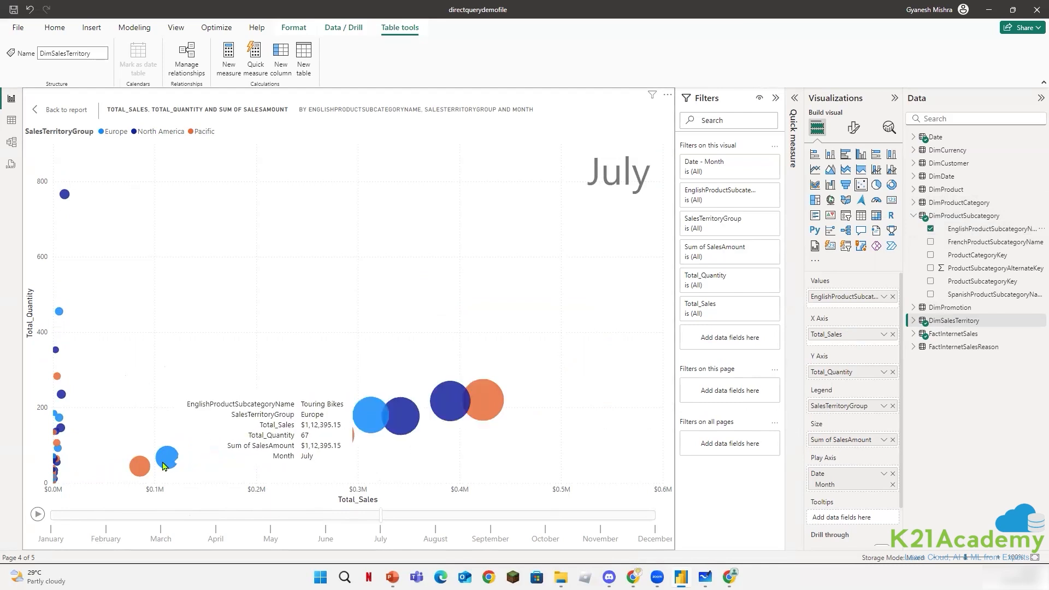
mouse_move(363, 411)
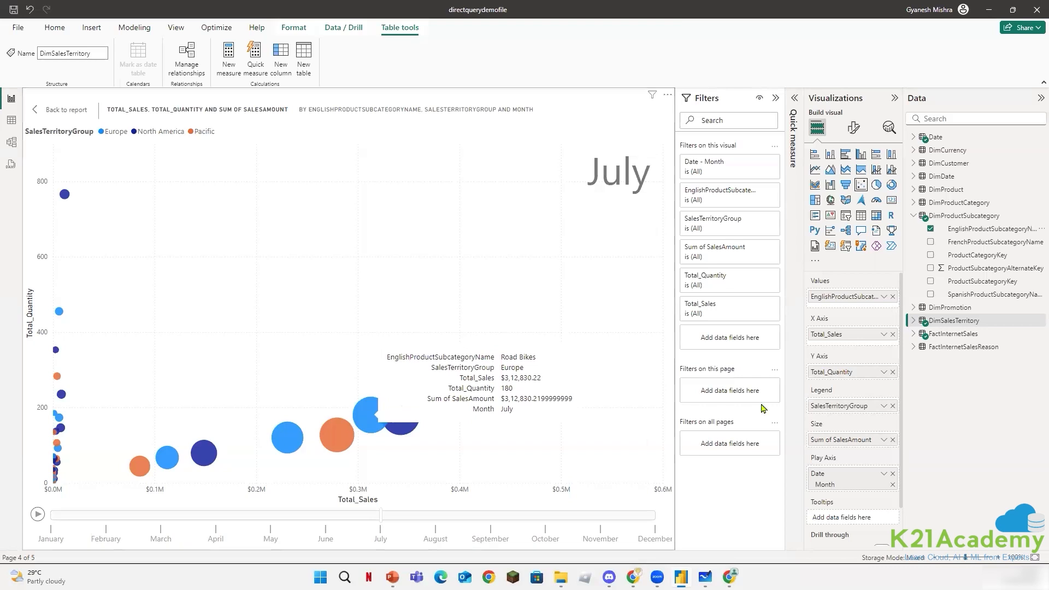
Turn on category labels for the scatter chart so each bubble carries its product subcategory name.
click(849, 130)
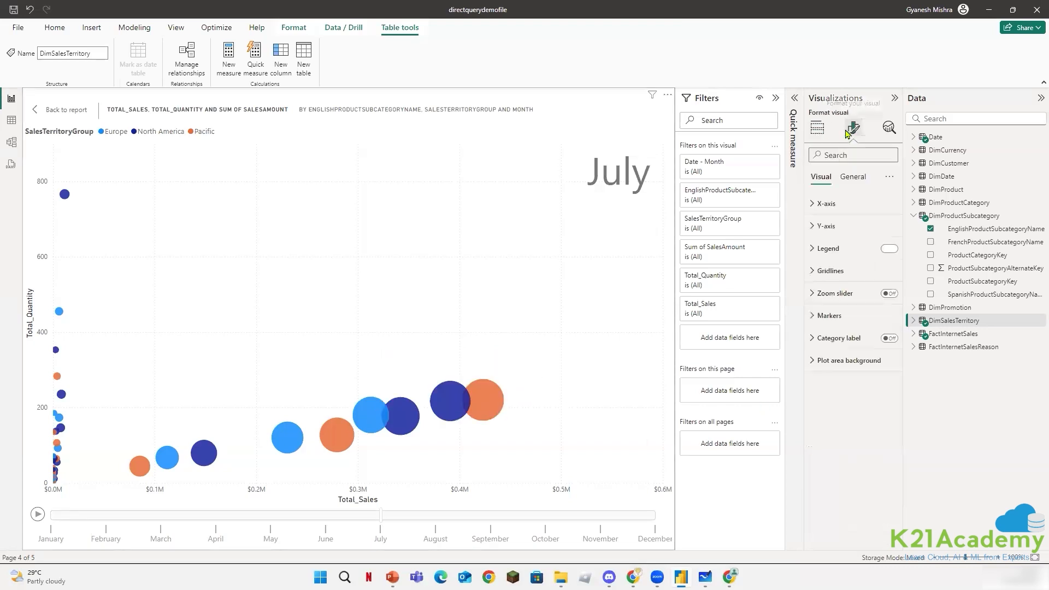
click(894, 340)
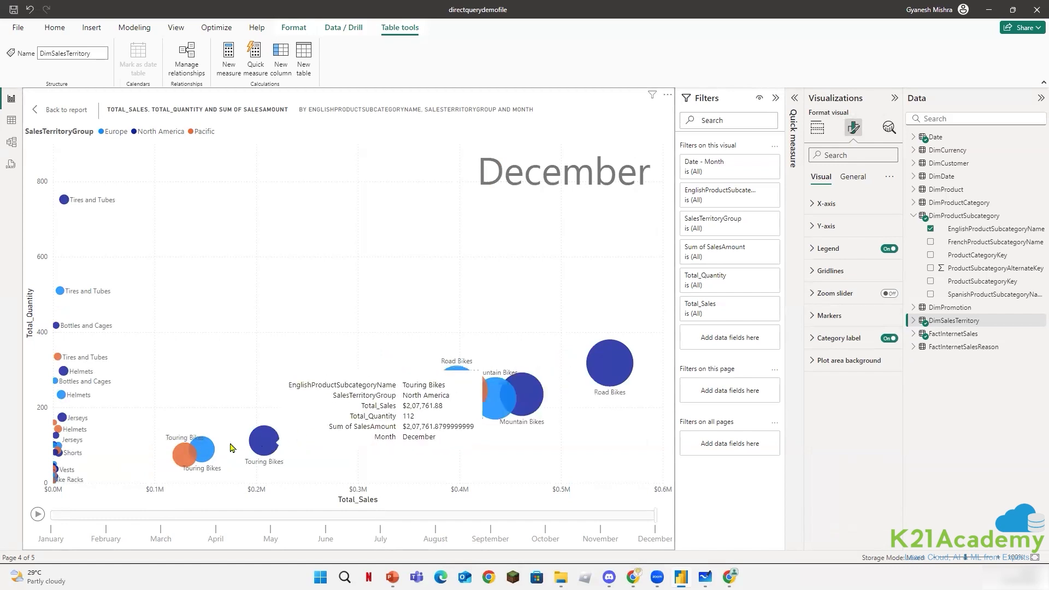
mouse_move(207, 453)
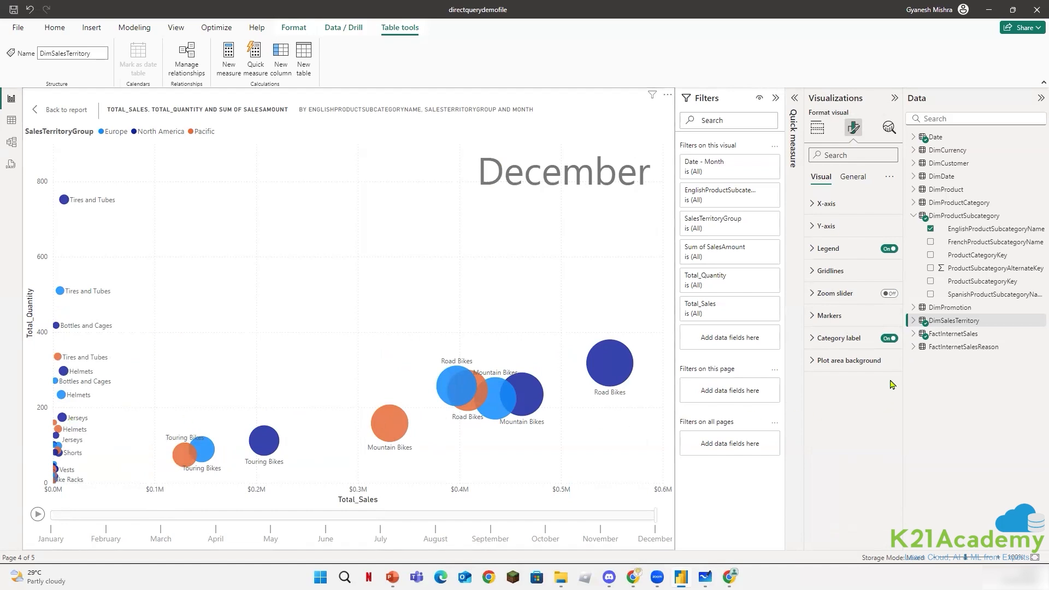
Play the labelled chart's monthly animation, pause it at March, and inspect the Road Bikes and Tires and Tubes bubbles.
click(34, 521)
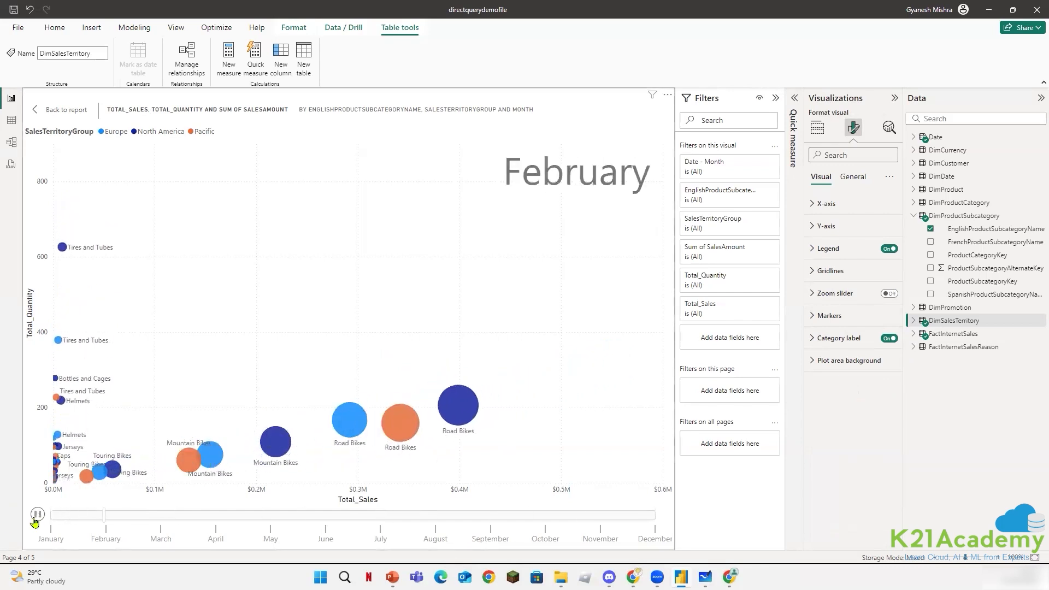
click(37, 514)
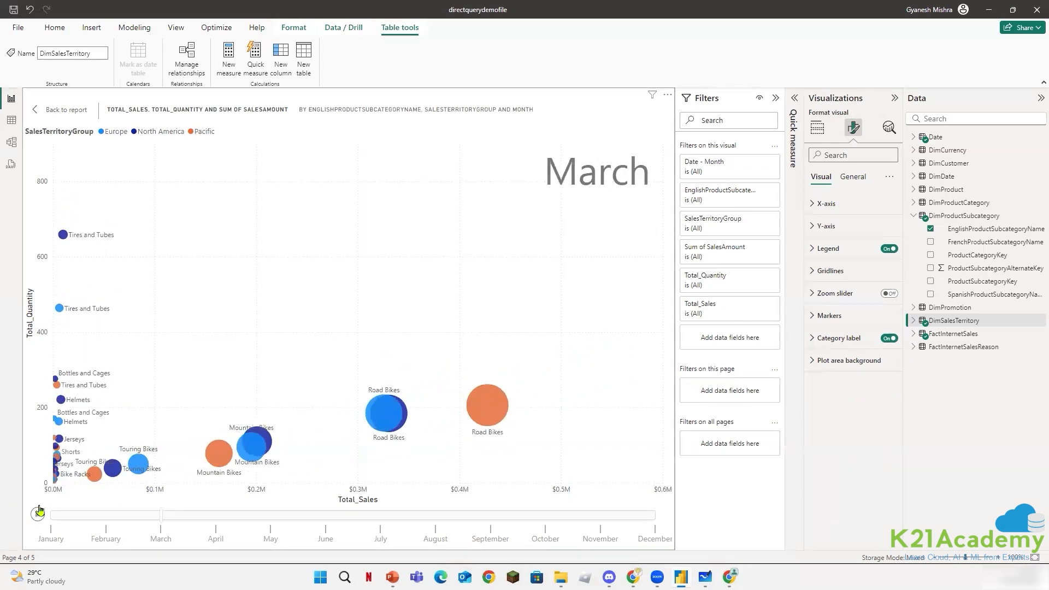
mouse_move(492, 410)
mouse_move(60, 312)
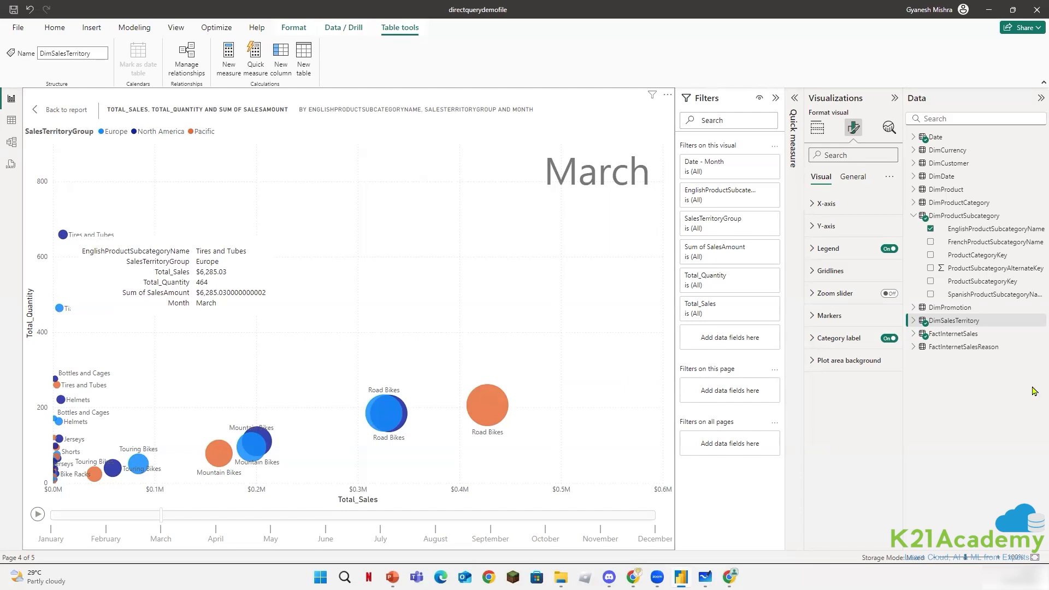
Set the SalesAmount column of FactInternetSales to 2 decimal places.
click(923, 333)
scroll(1007, 498, down, 3)
scroll(1006, 498, down, 1)
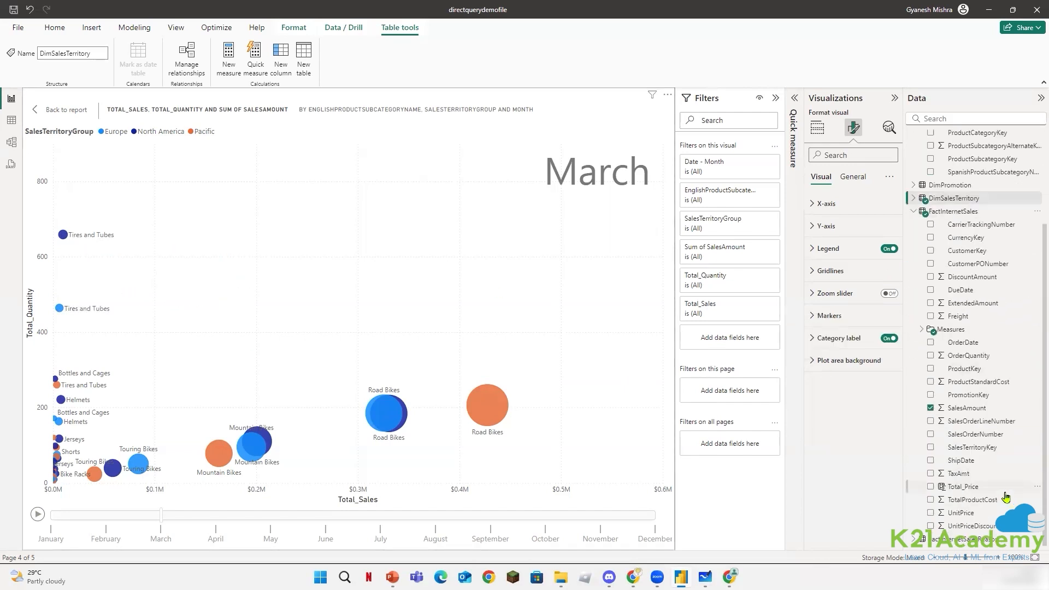
click(978, 414)
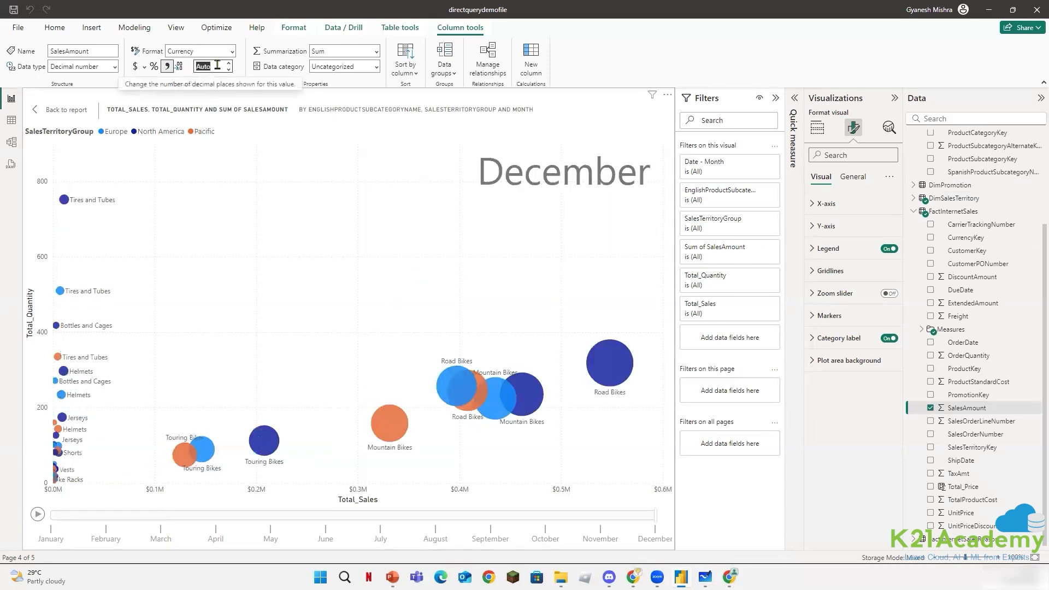
click(217, 65)
text(2)
key(Return)
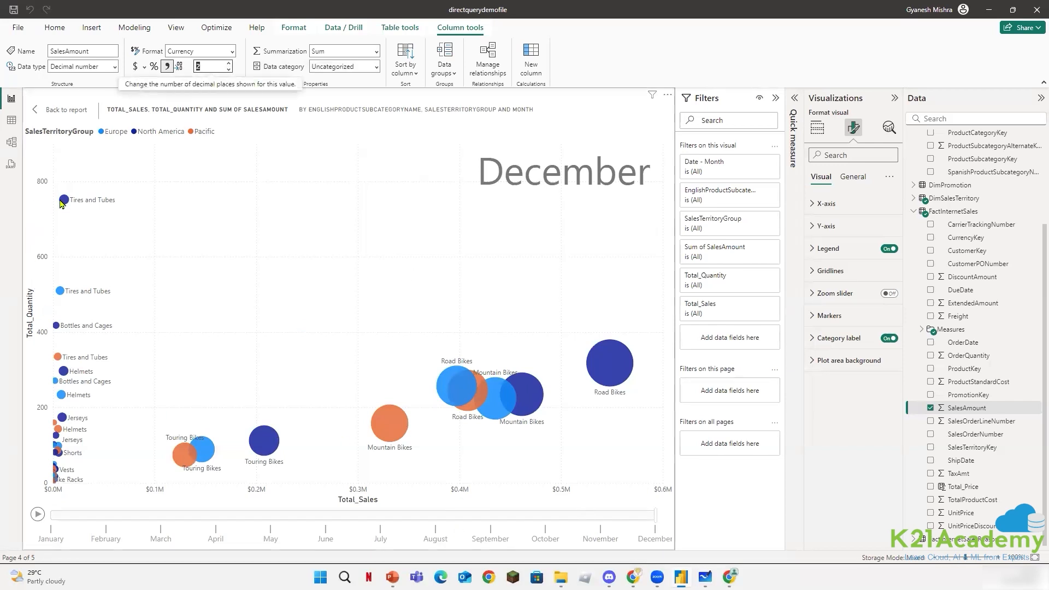
Check the SalesAmount format in the bubble details, replay the monthly animation, and return to the full report page.
mouse_move(62, 203)
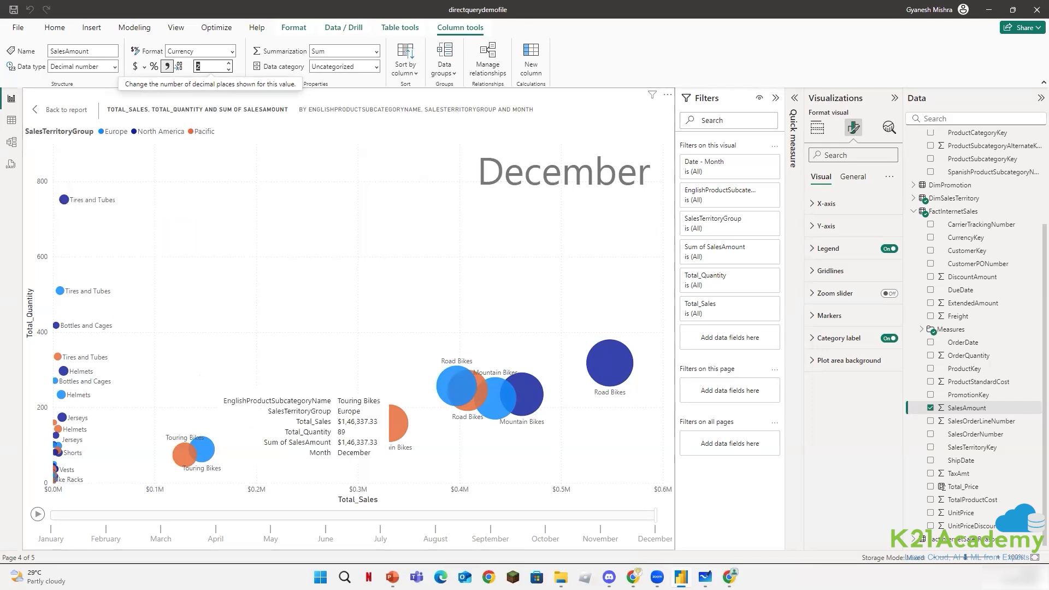
click(37, 515)
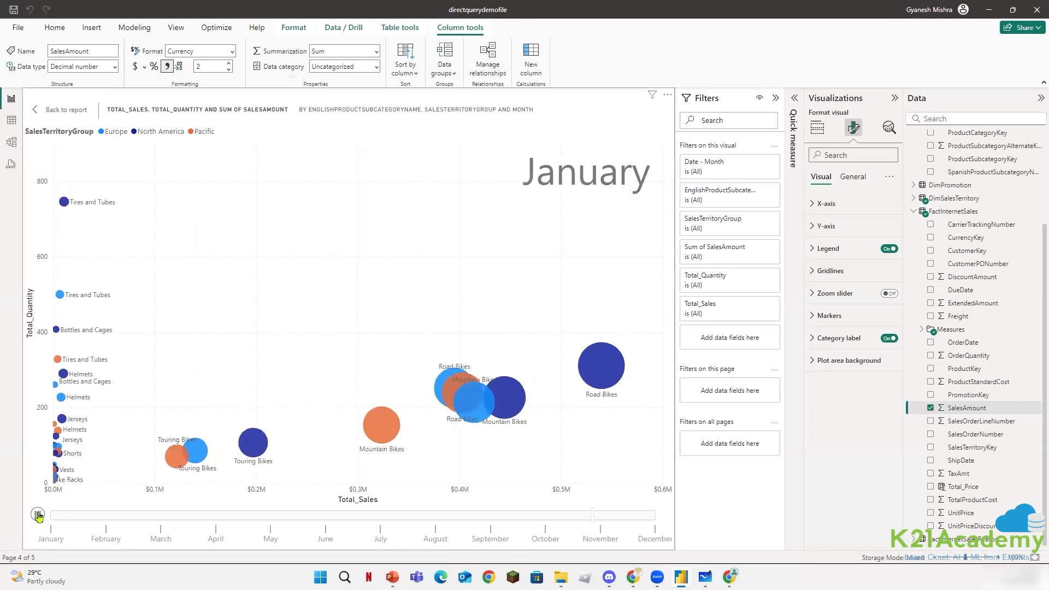
click(51, 112)
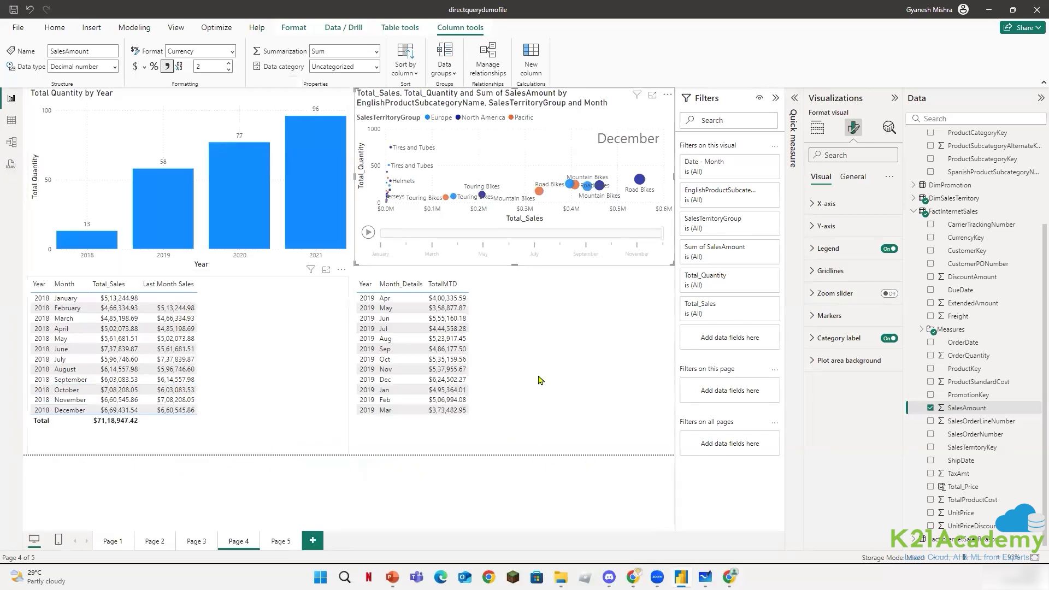
Remove Date, Total_Sales and Last Month Sales from the 2018 monthly sales table, leaving the visual without fields.
click(818, 129)
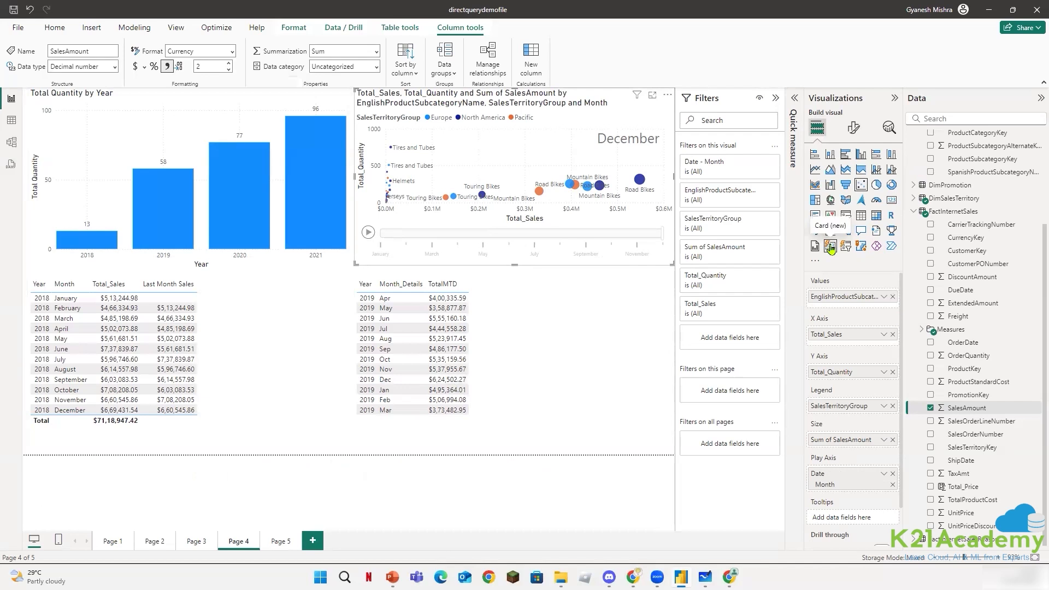
click(263, 343)
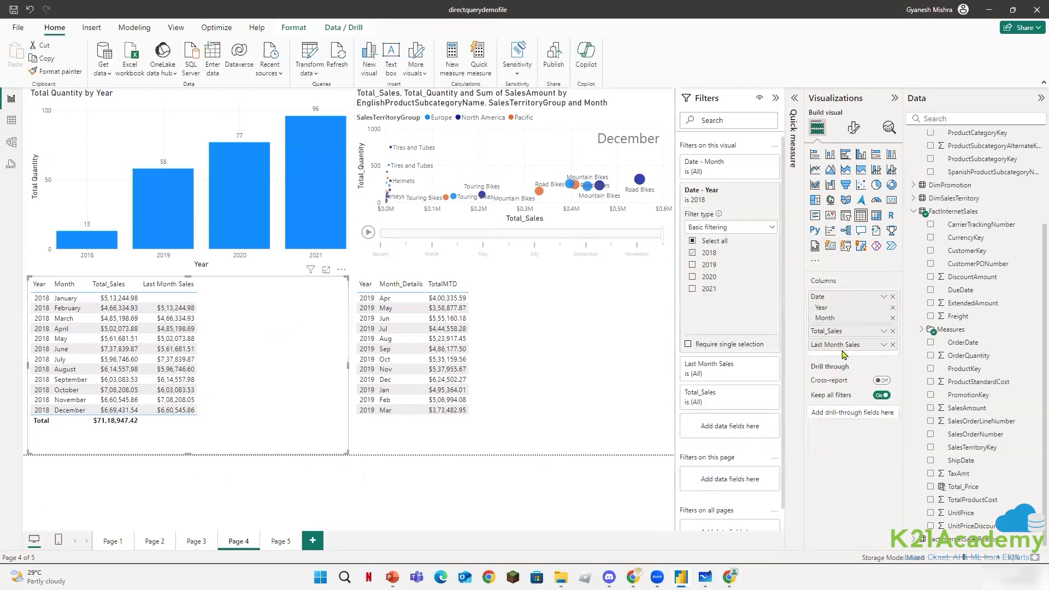
click(893, 298)
click(893, 298)
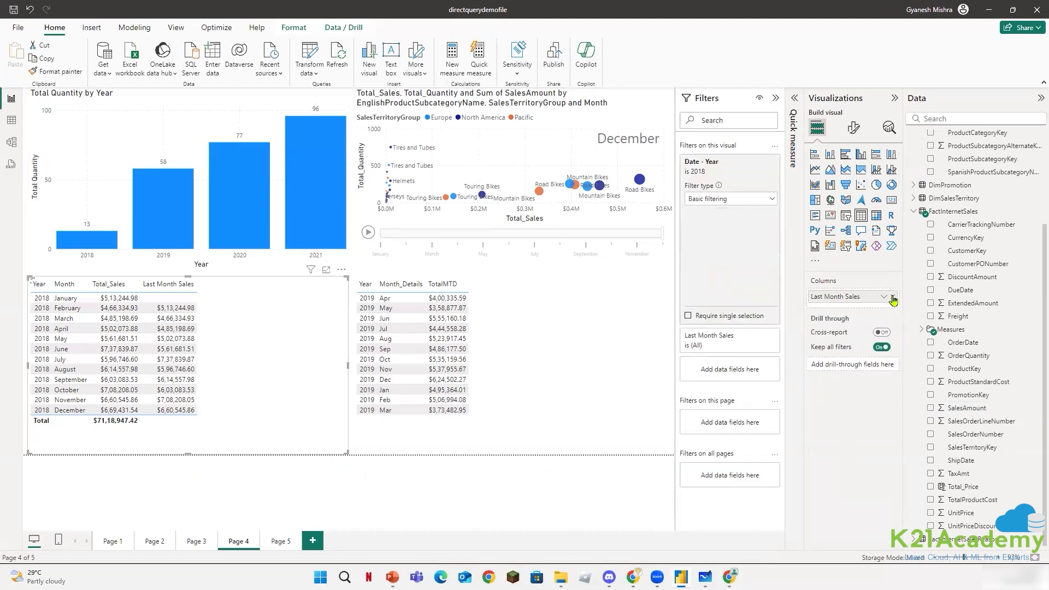
click(893, 297)
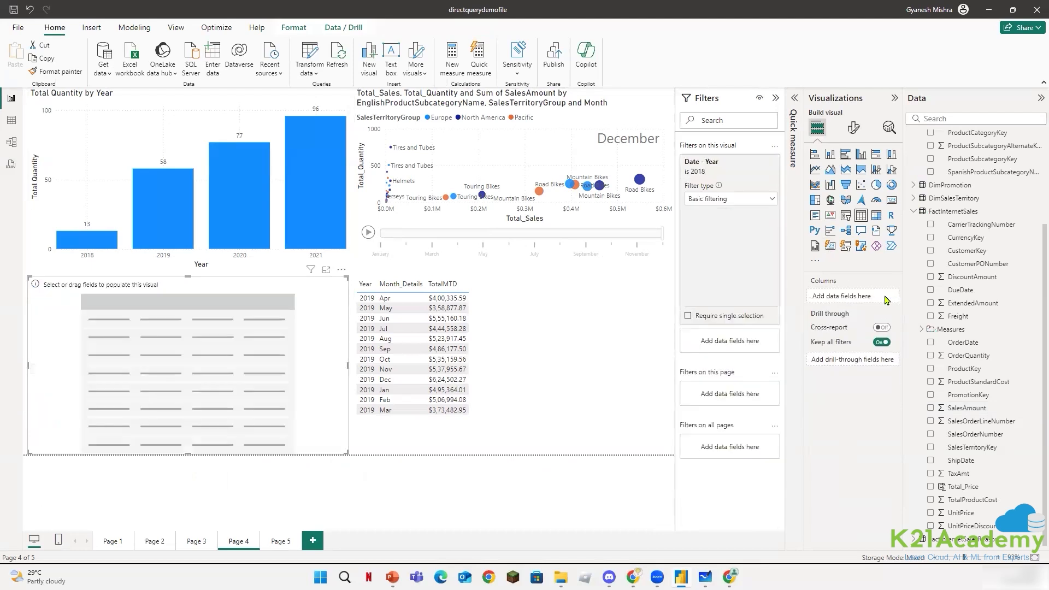
Convert the emptied table into a Card (new) visual and add the Total_Sales measure to it.
click(832, 247)
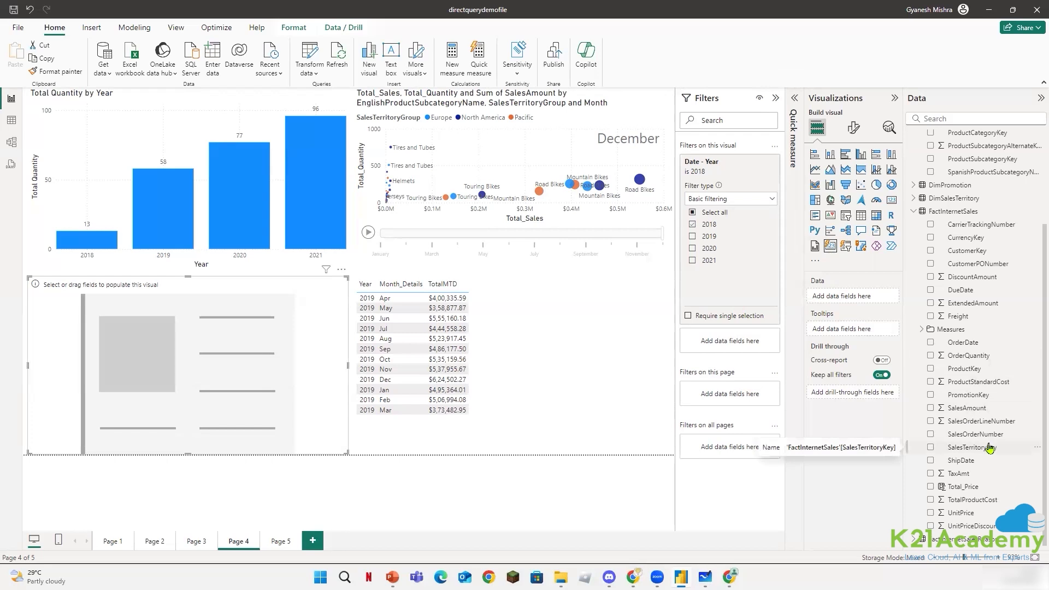
click(922, 329)
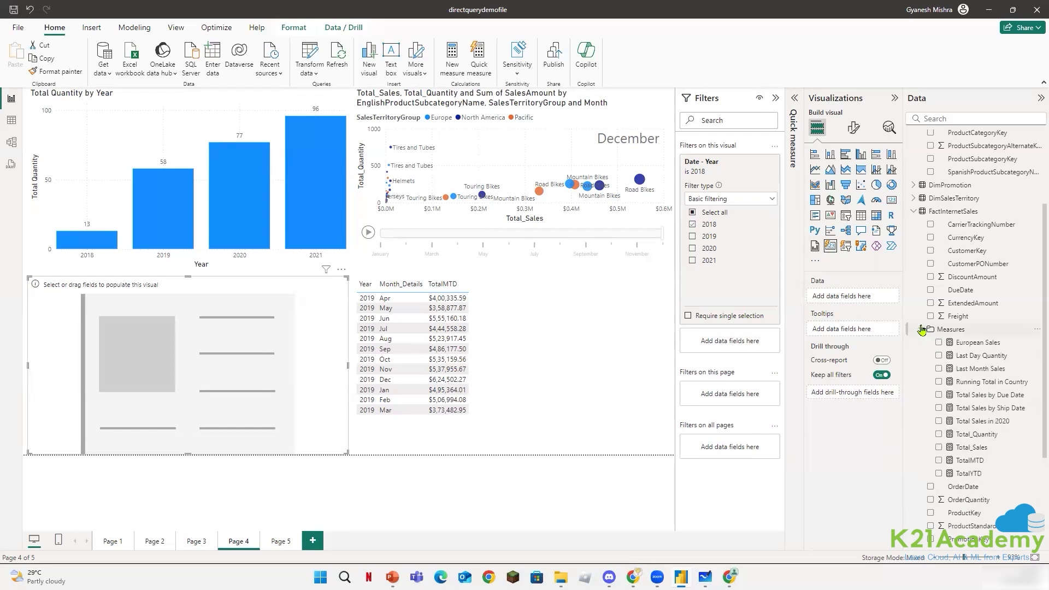
click(939, 448)
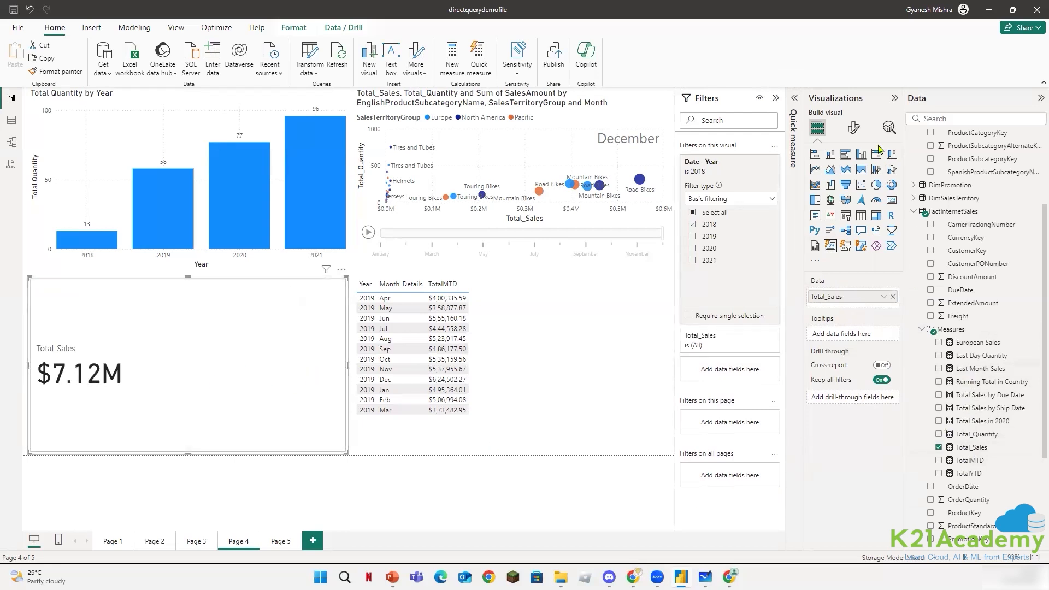
Try the Grid arrangement in the Total_Sales card's layout settings and return it to Single row.
click(854, 128)
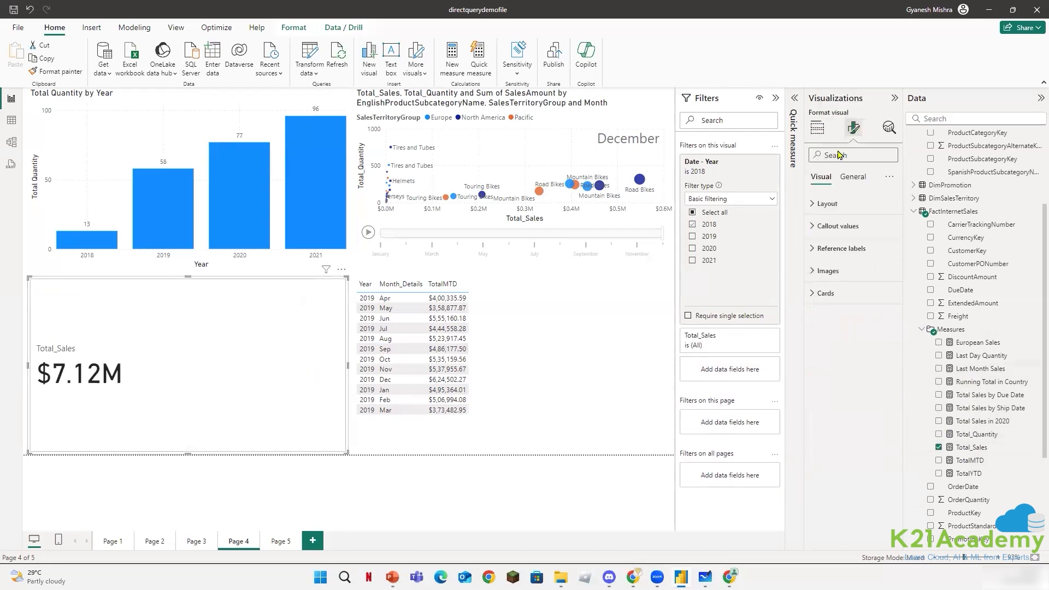
click(813, 206)
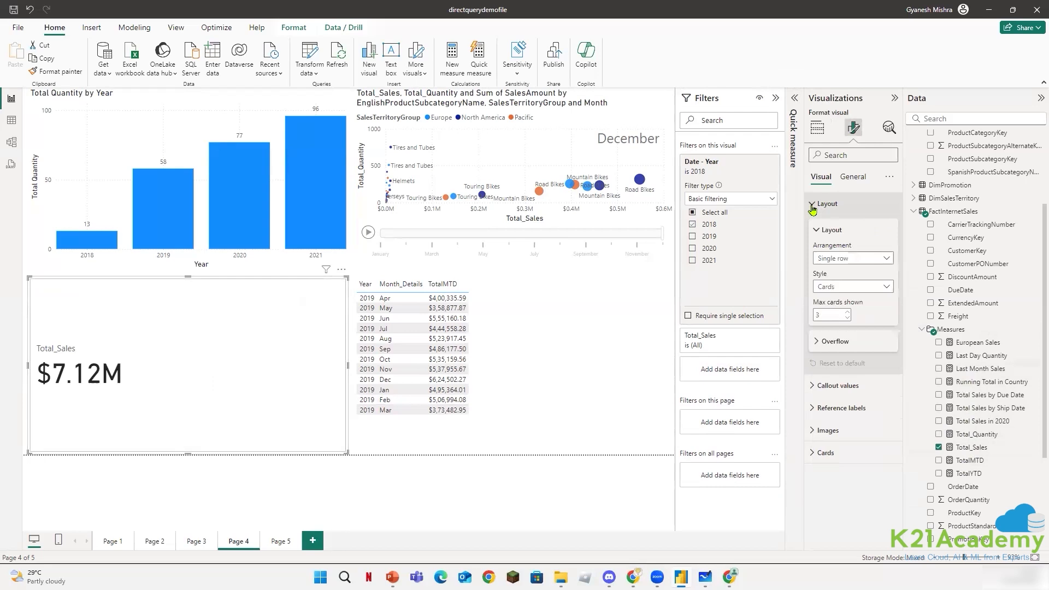
click(871, 258)
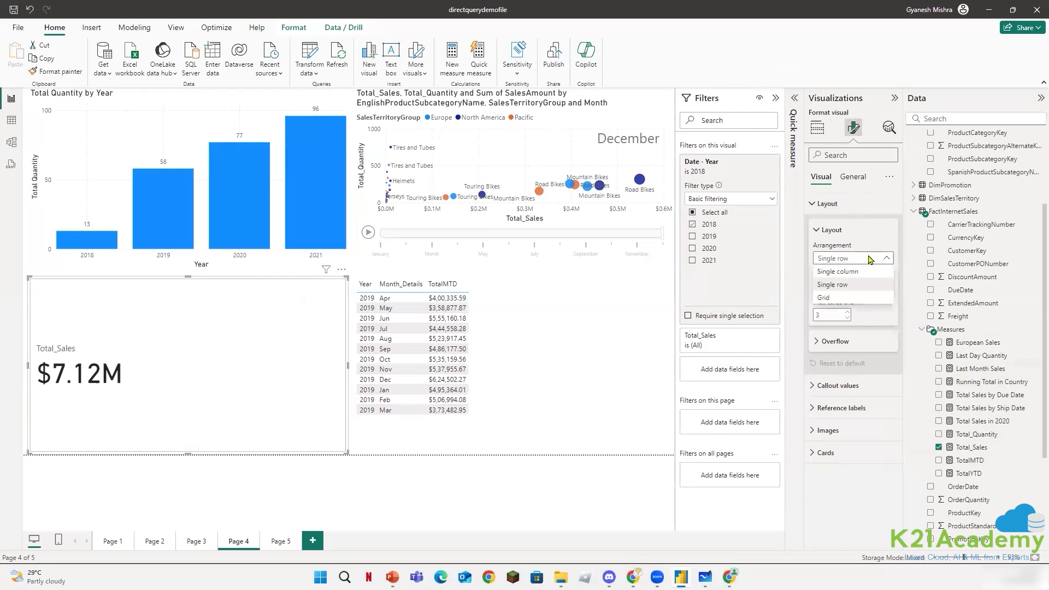
click(843, 299)
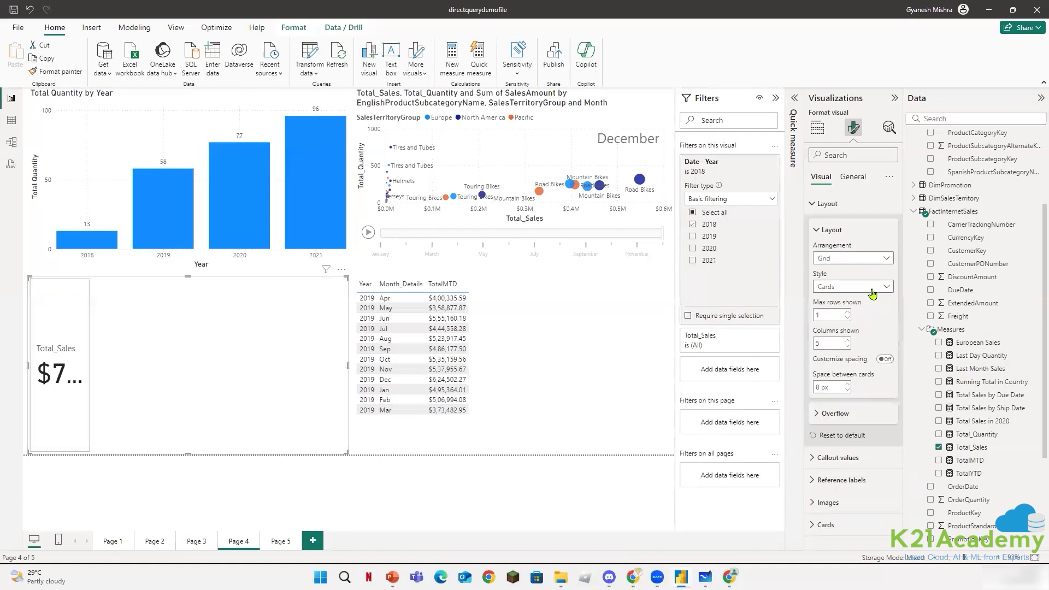
click(867, 259)
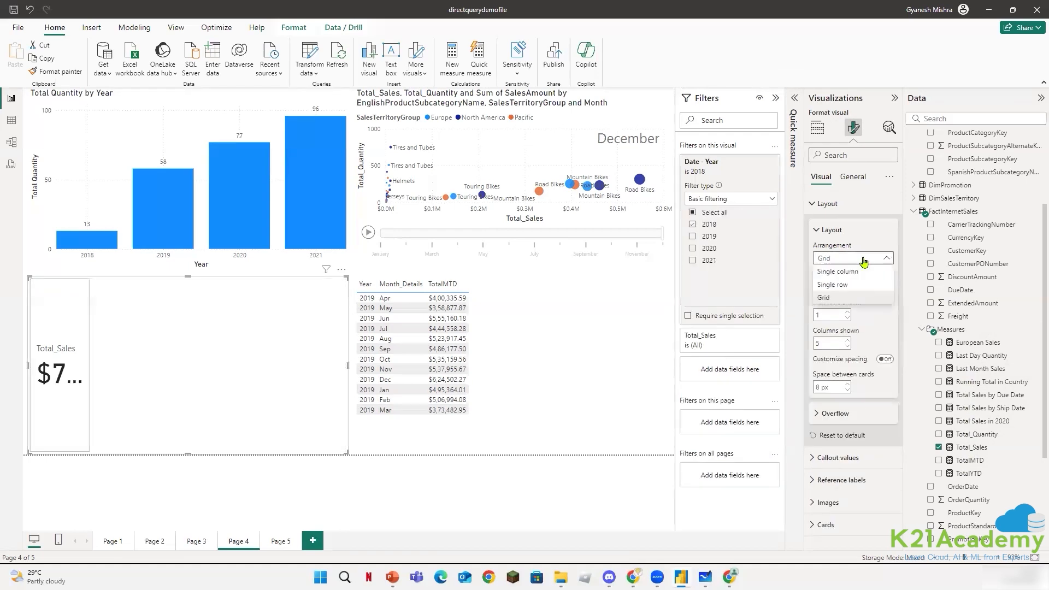
click(856, 285)
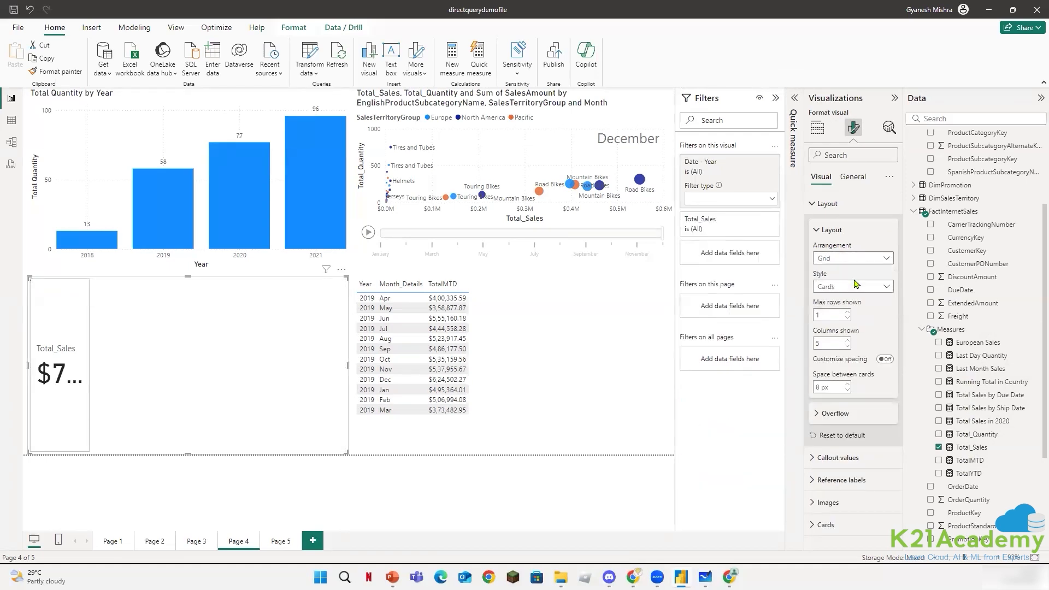
Try the Table style for the Total_Sales card's layout and return it to Cards.
click(862, 288)
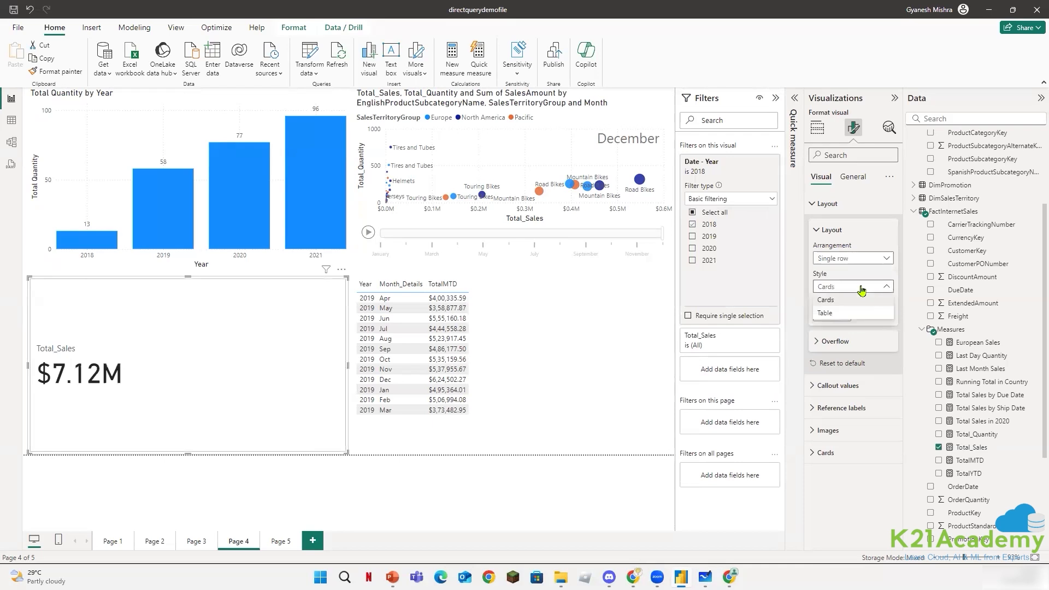
click(854, 314)
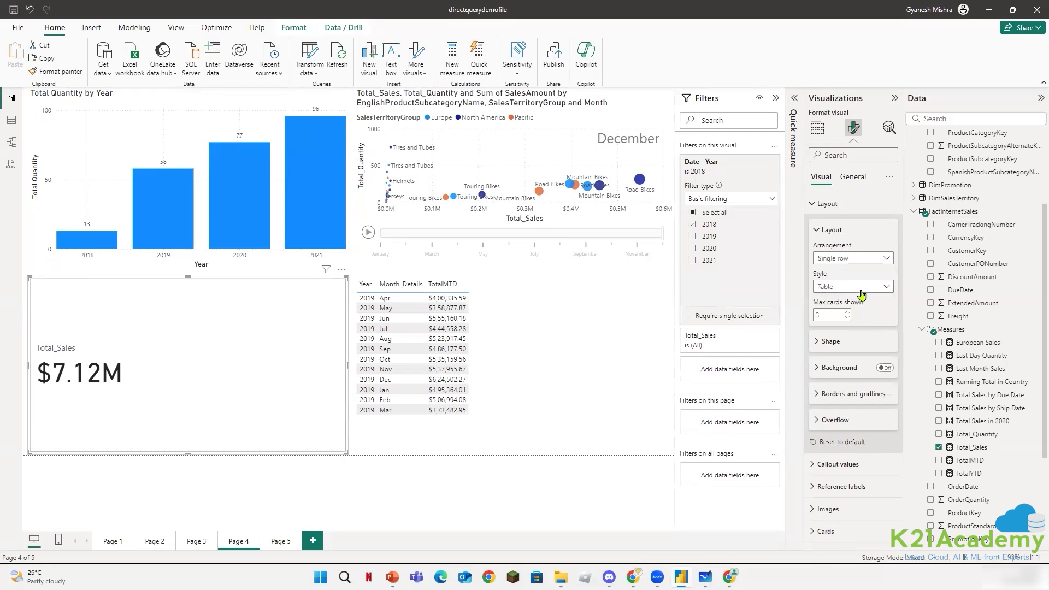
click(859, 287)
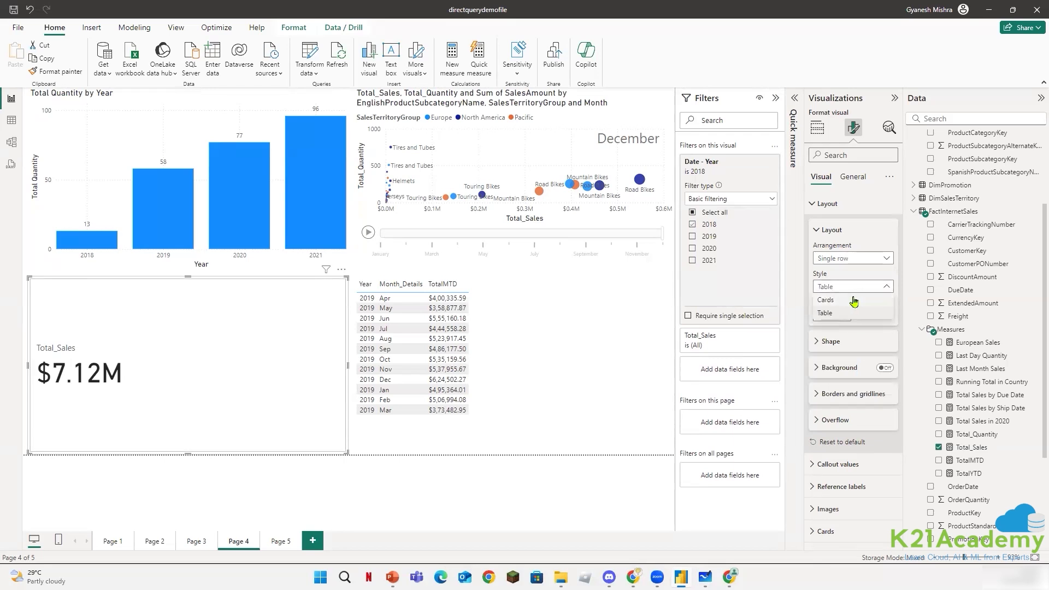
click(854, 300)
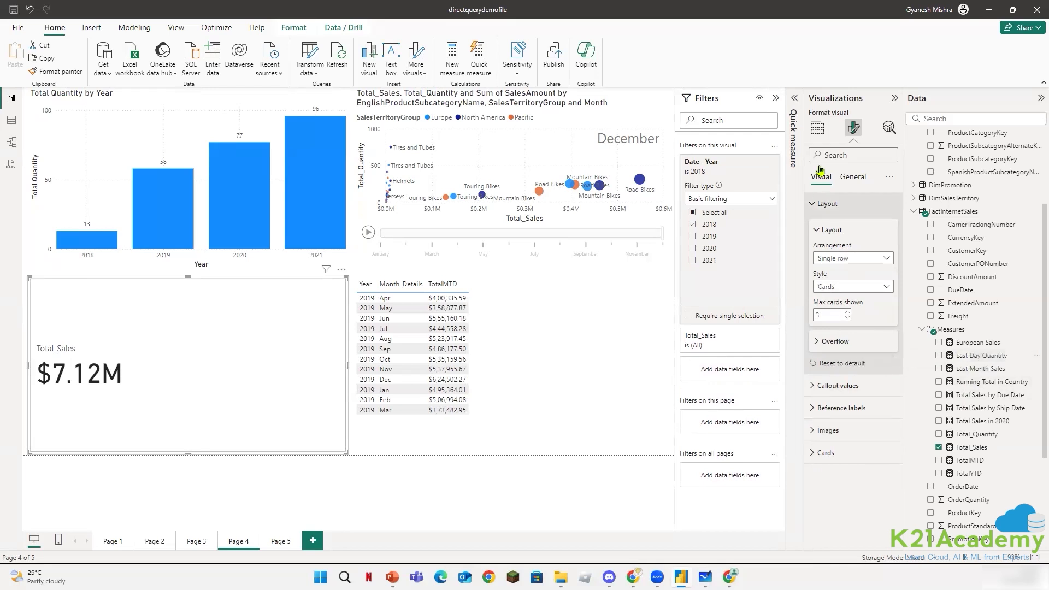
Add Last Day Quantity to the card visual beside Total_Sales, and replace it with the Total_Quantity measure.
click(817, 127)
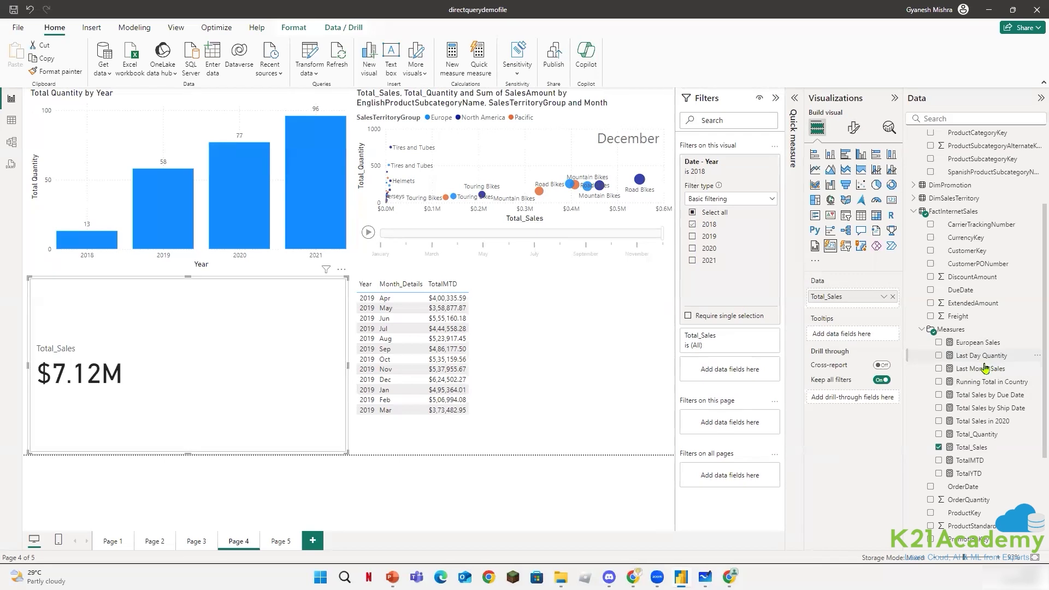
drag(979, 356, 874, 307)
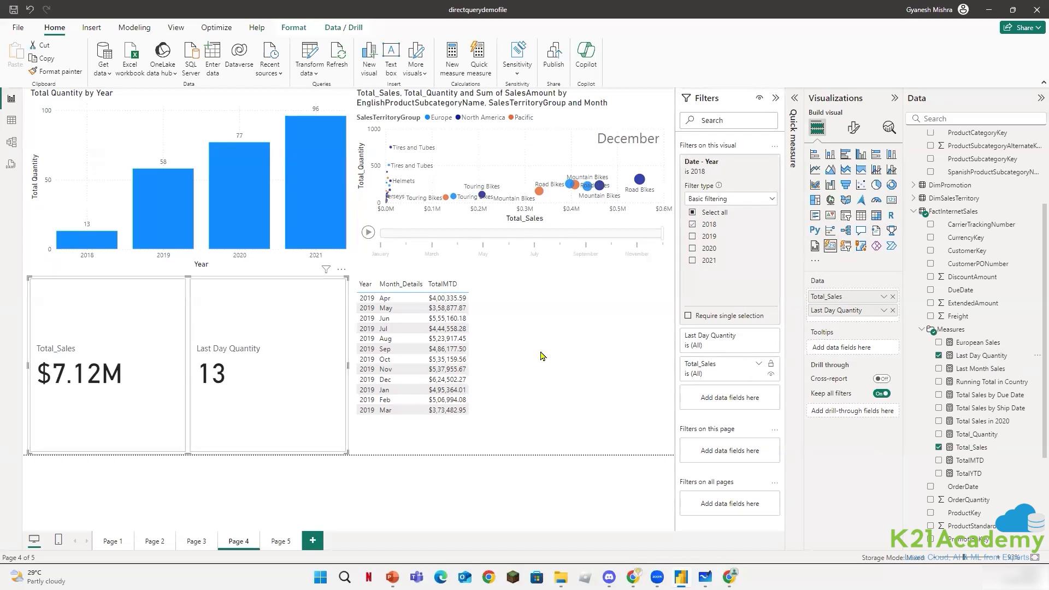
click(601, 421)
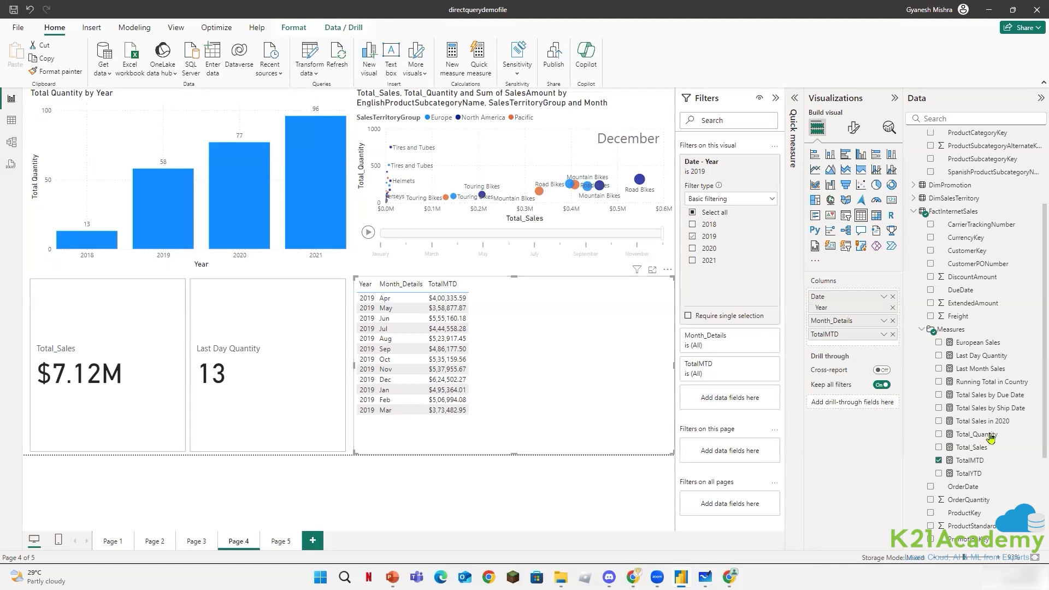
click(320, 384)
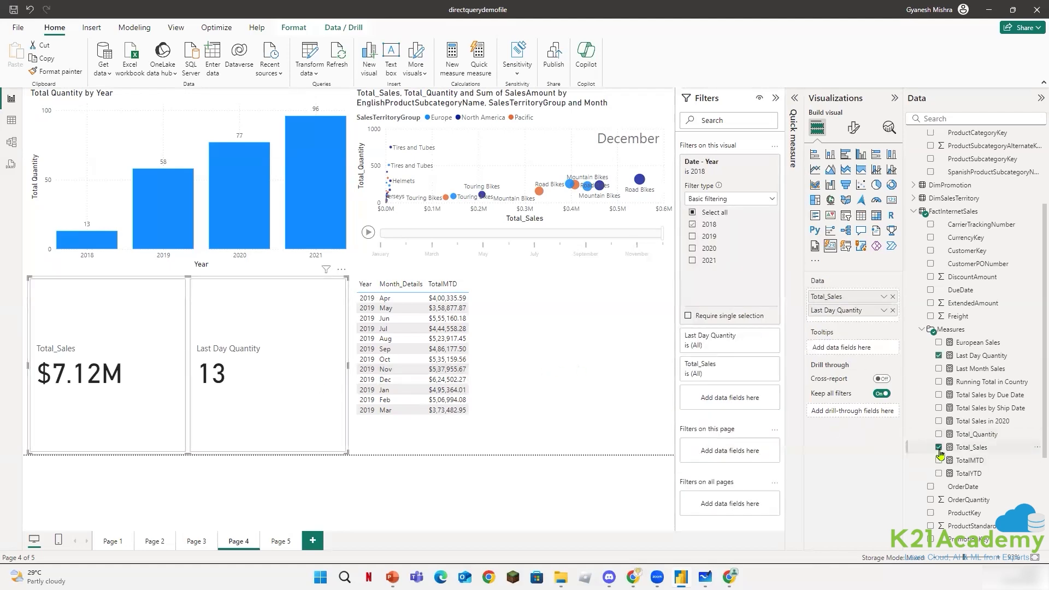
click(940, 355)
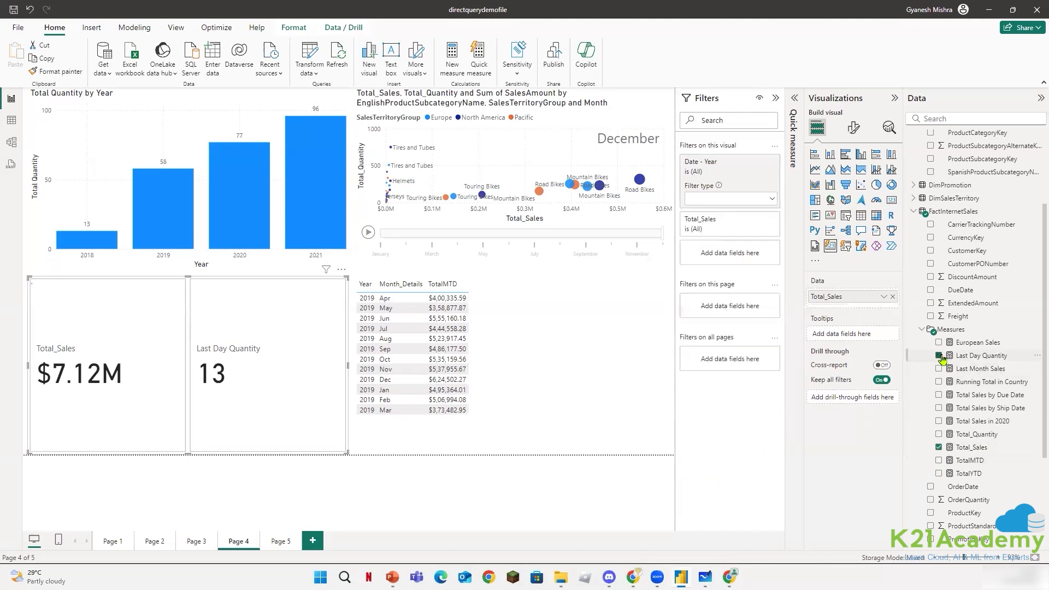
click(939, 434)
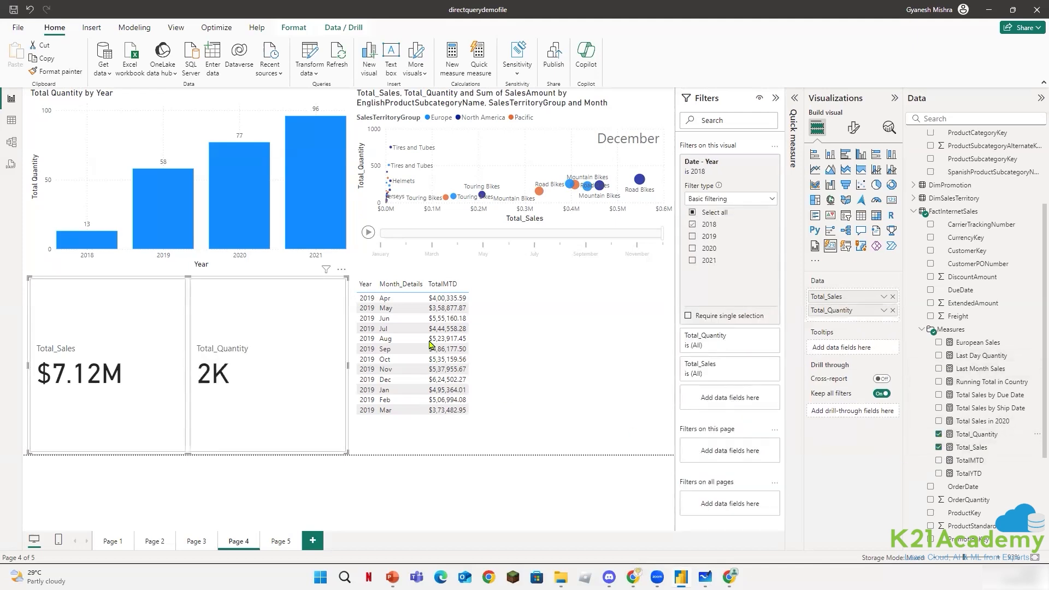
Play the scatter chart's animation, pause it at July, and cross-filter the page by a North America bubble, clearing the selection.
click(369, 233)
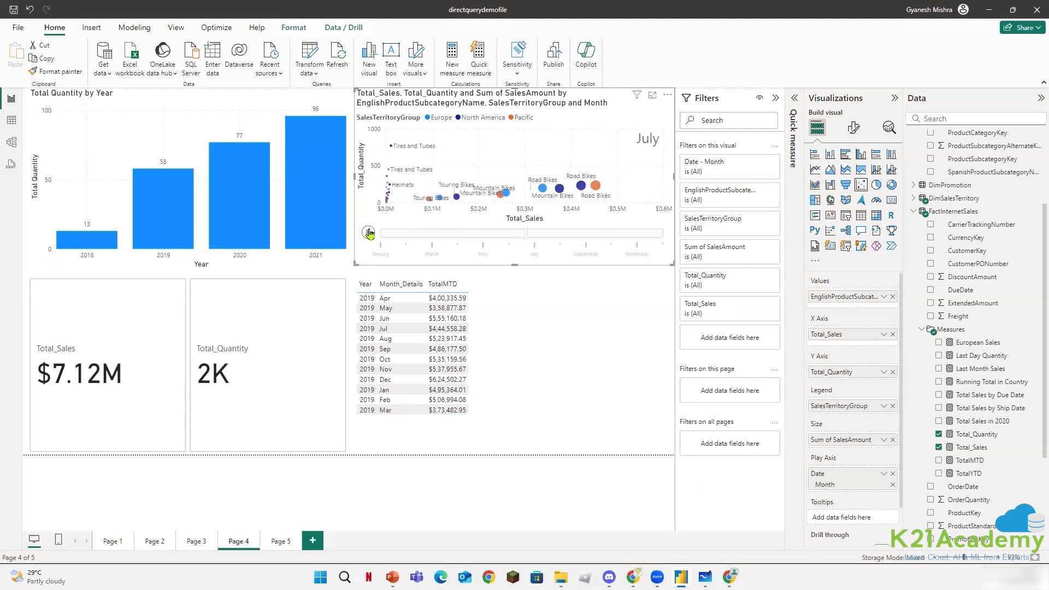
click(369, 234)
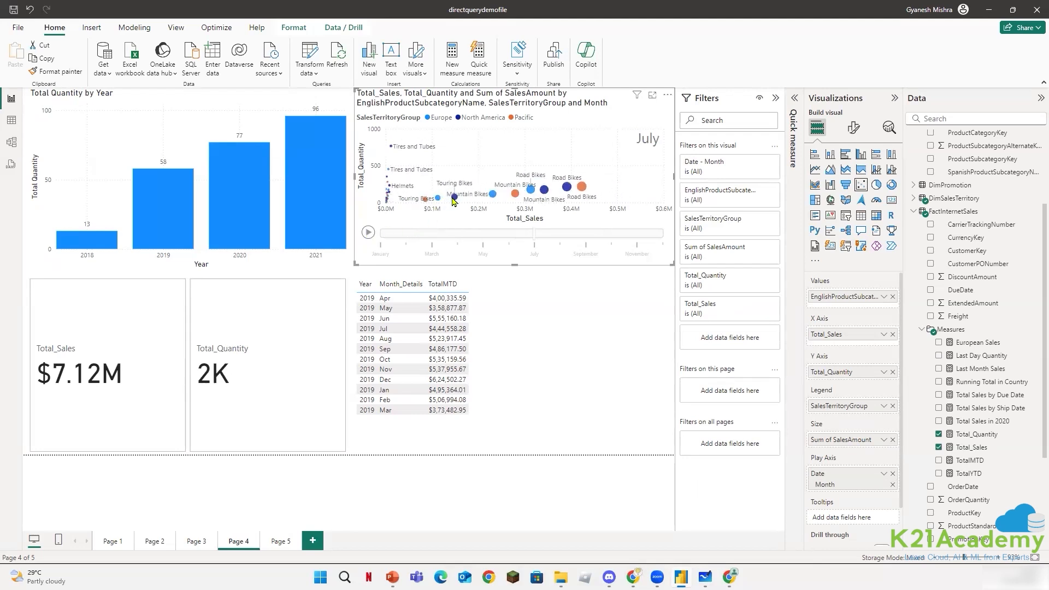
click(453, 200)
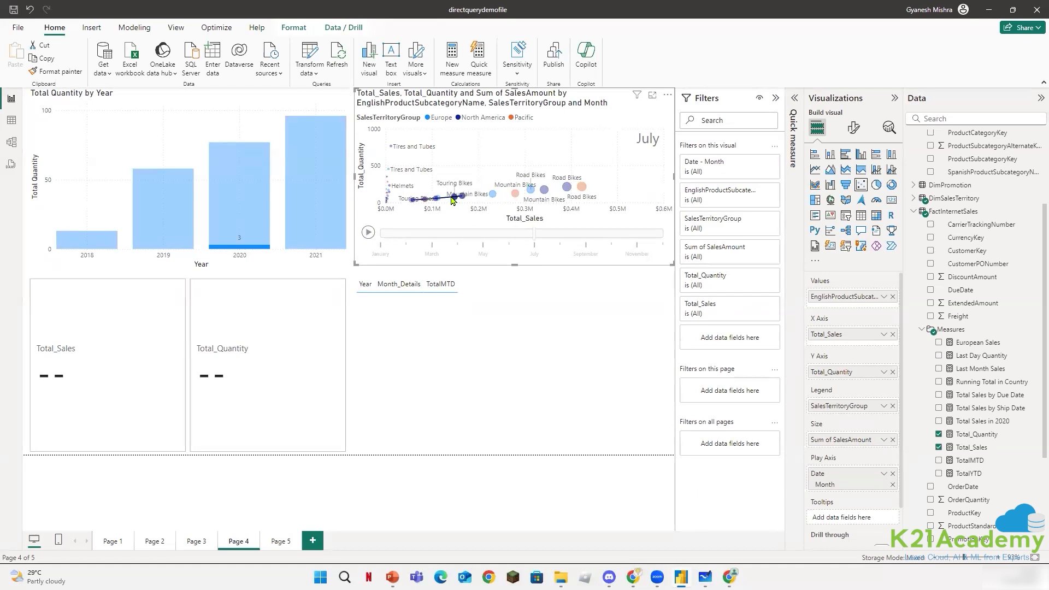
click(453, 200)
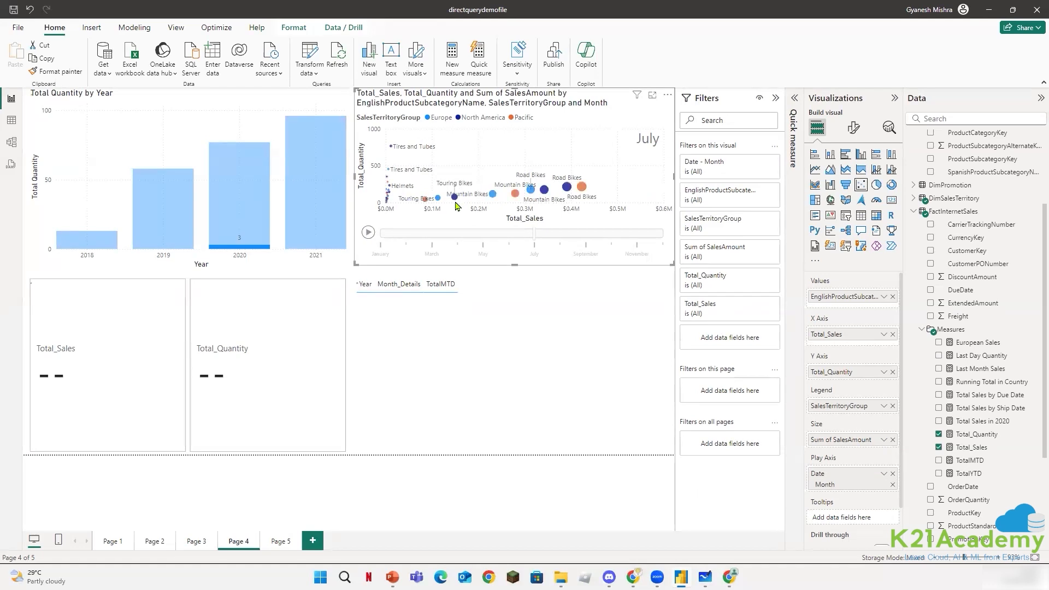
Drill the Total Quantity by Year chart into 2021, return to the year level, and turn off drill mode.
click(321, 191)
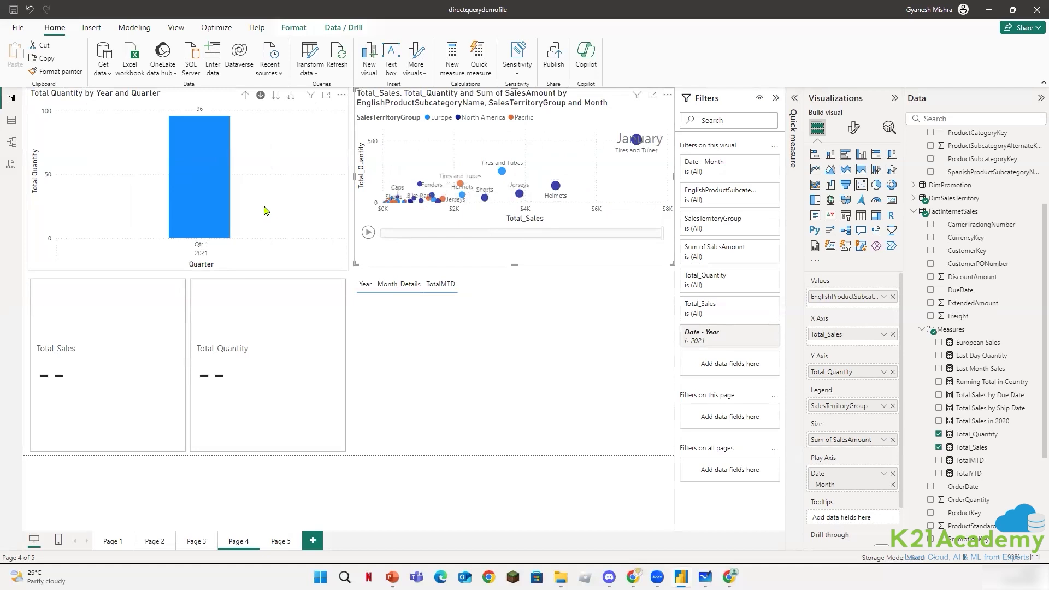
click(241, 97)
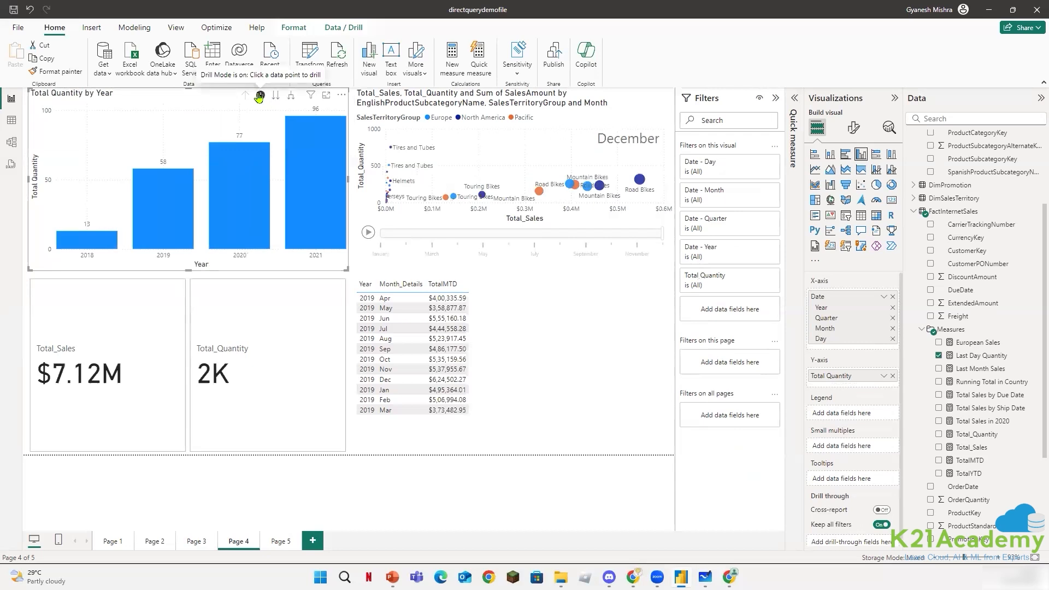
click(260, 97)
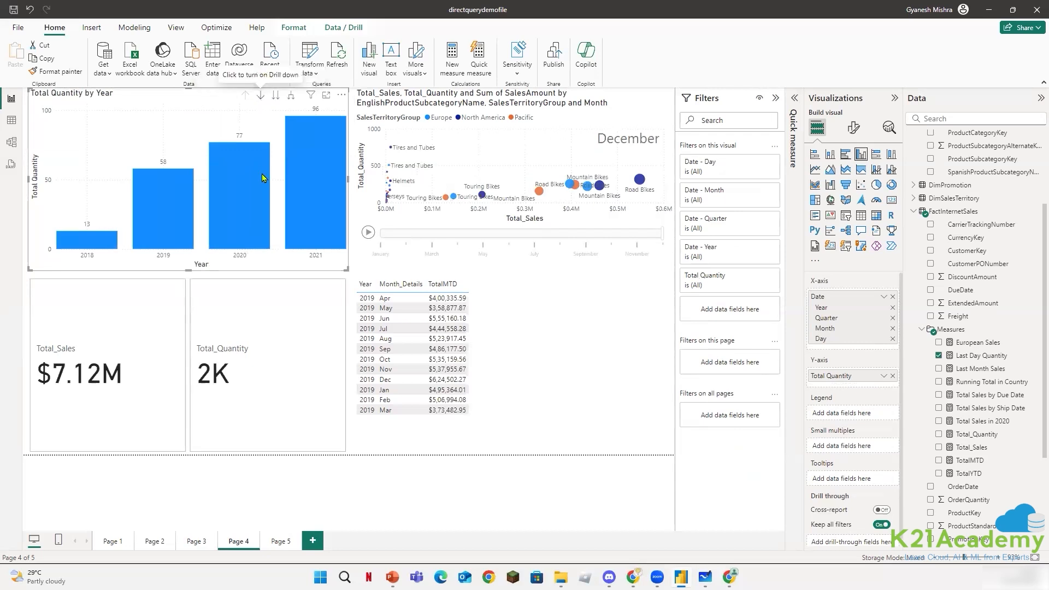
Cross-filter the page by the 2021 and 2019 bars in turn, clear each selection, and select the card visual.
click(315, 186)
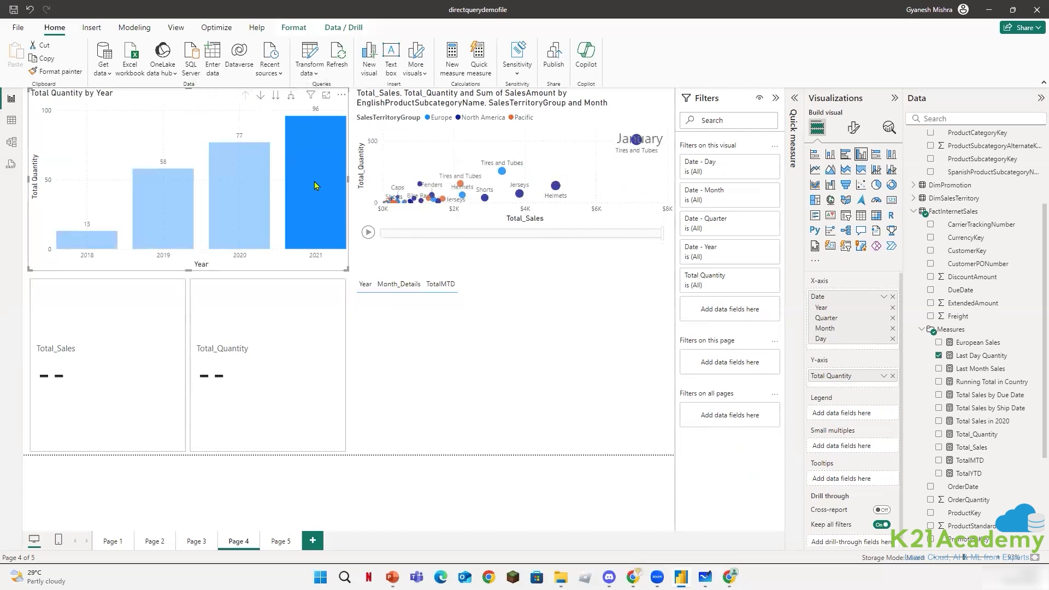
click(315, 186)
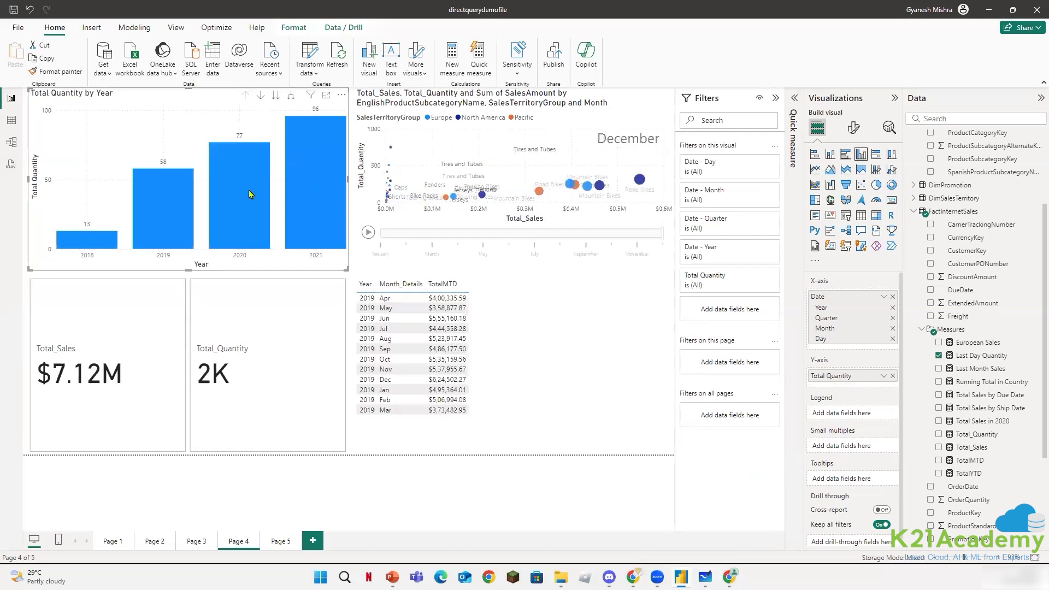
click(172, 217)
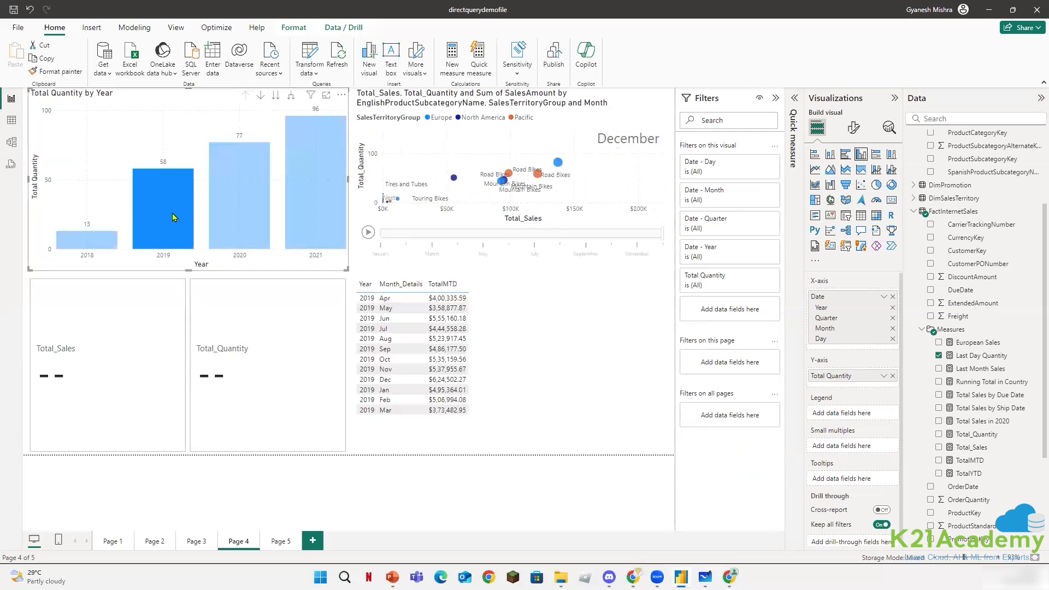
click(173, 212)
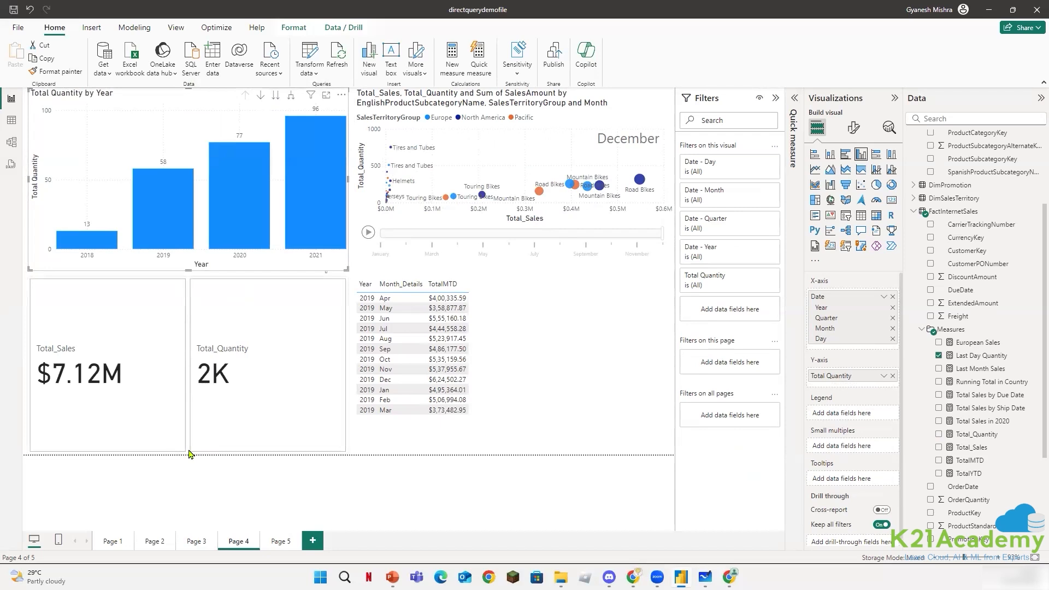
click(190, 454)
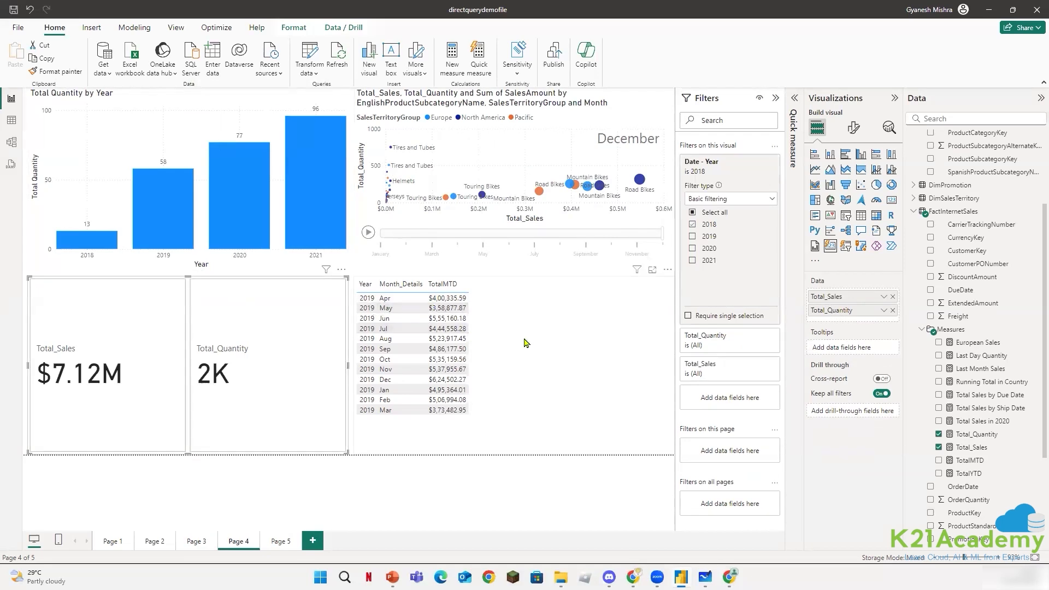
Cross-filter the page by the North America Road Bikes bubble in the scatter chart, and clear the selection.
click(639, 182)
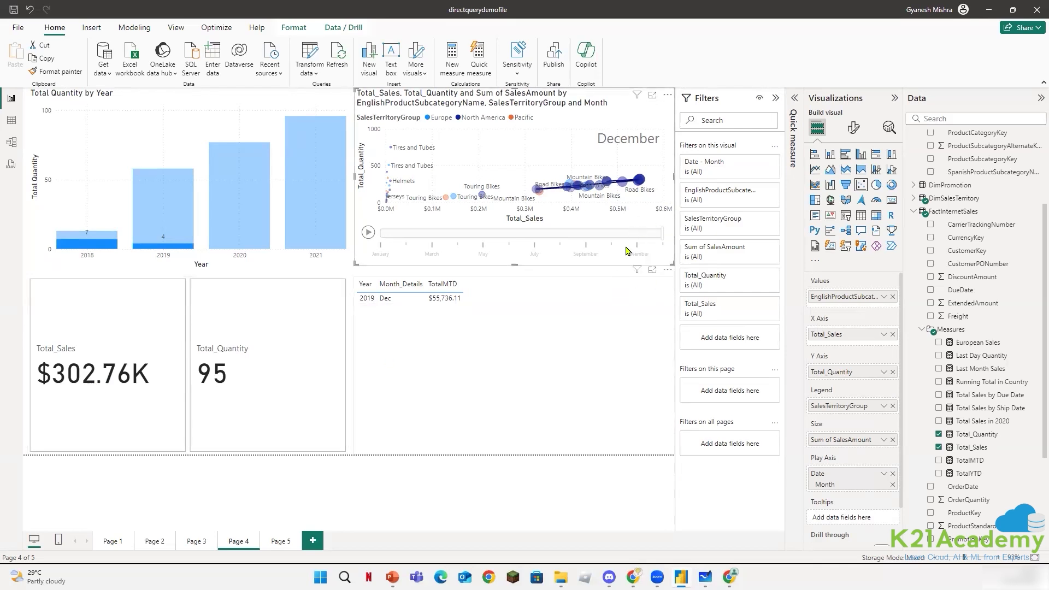
click(641, 180)
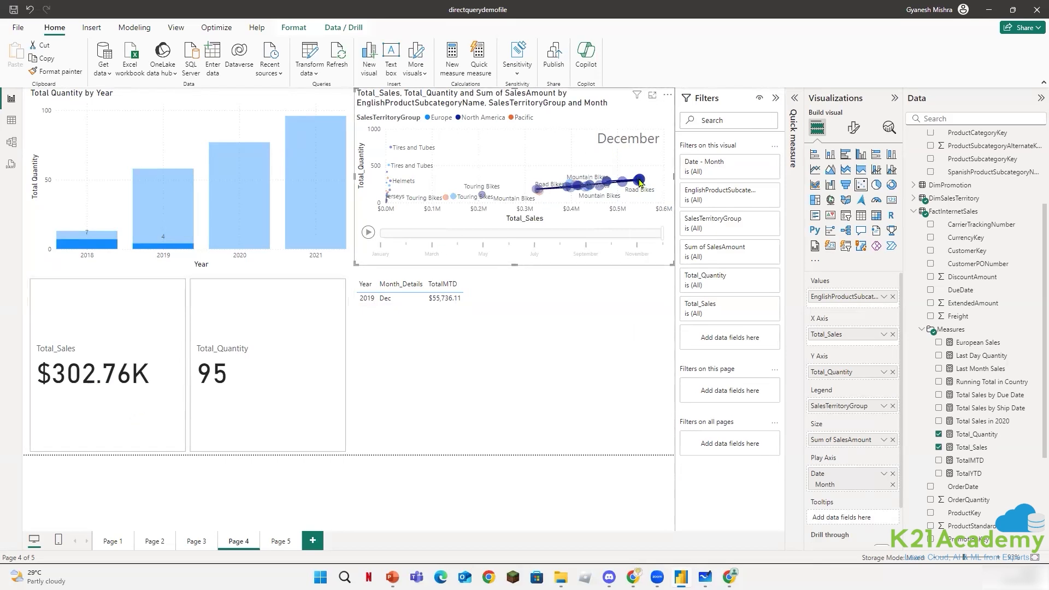
mouse_move(640, 182)
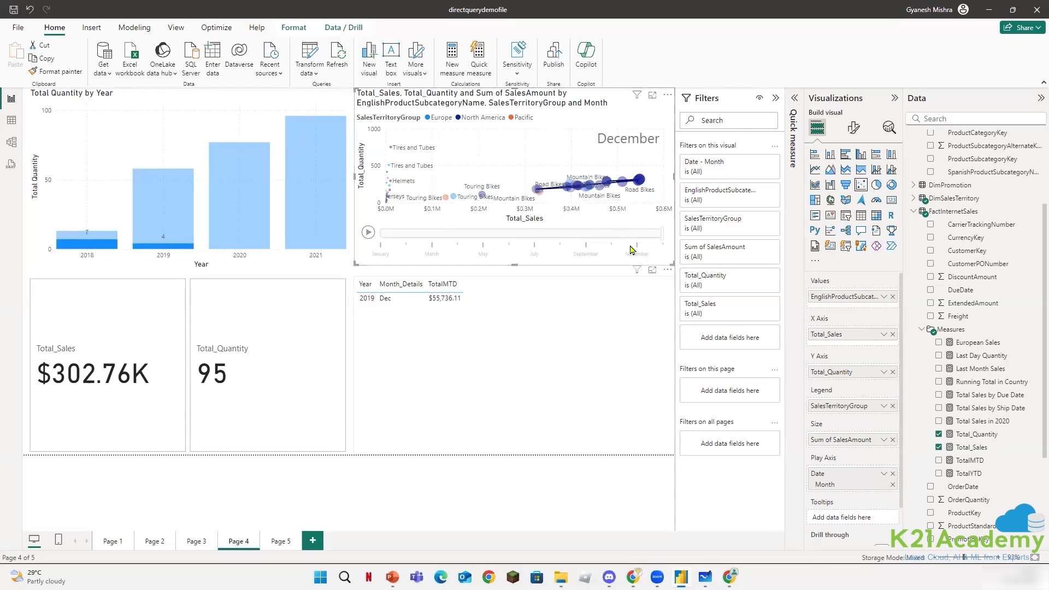
click(639, 183)
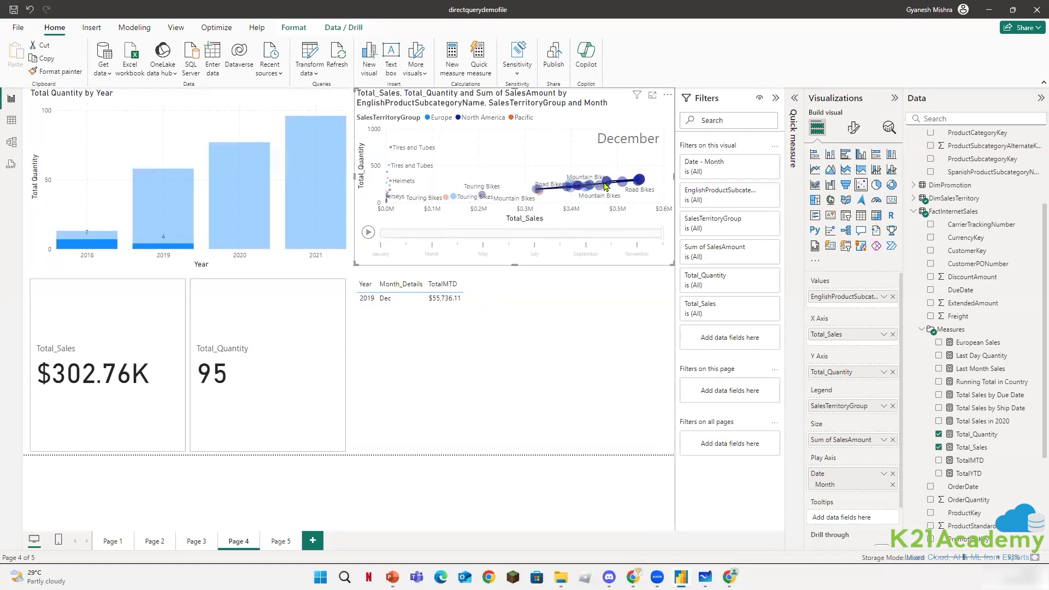
click(603, 185)
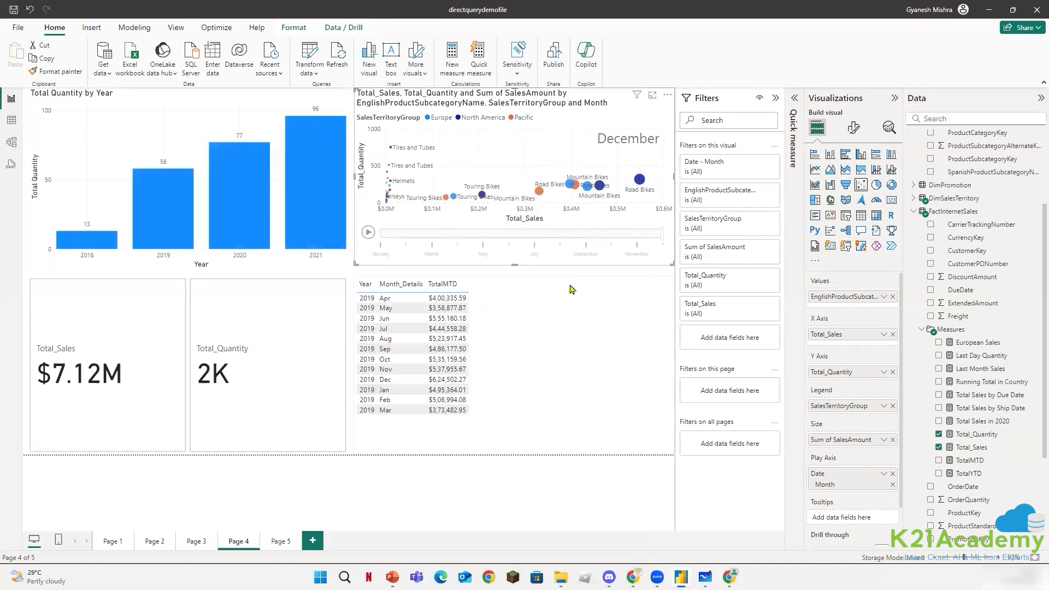
Add 2018 to the Year filter of the TotalMTD table, and remove it again.
click(602, 384)
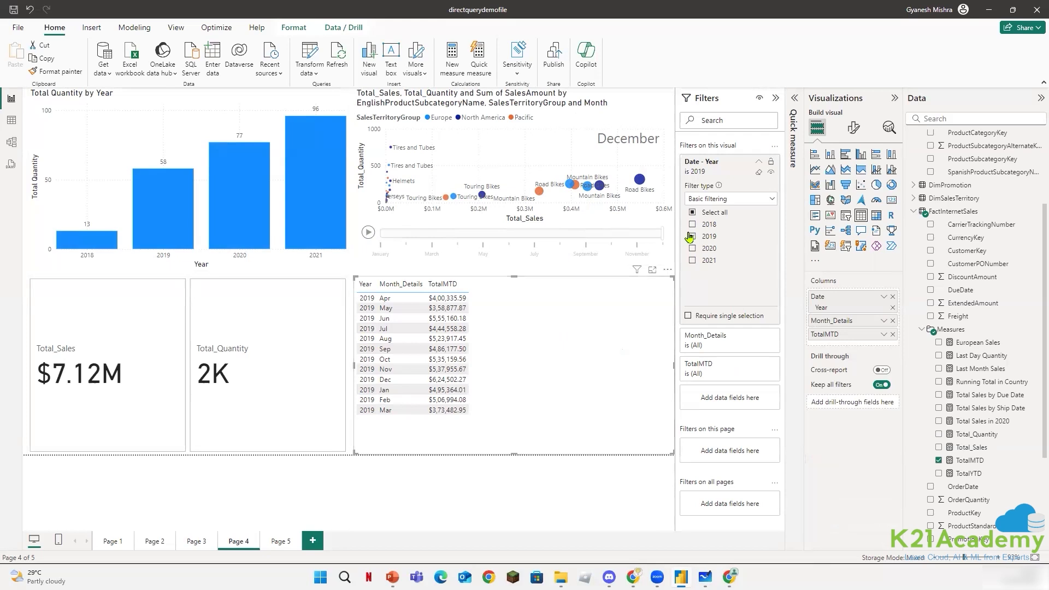
click(759, 165)
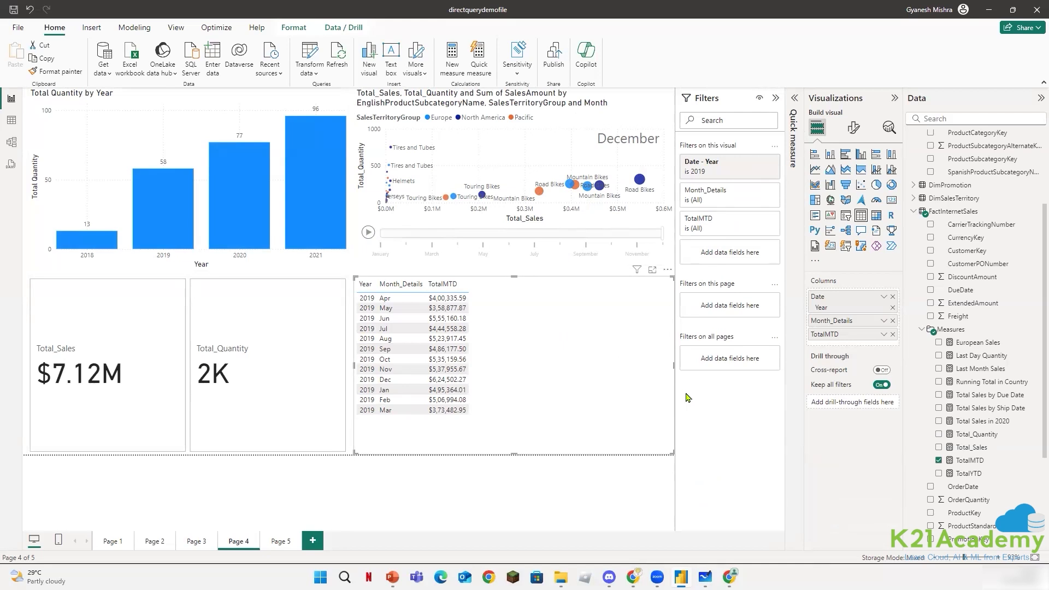
click(758, 165)
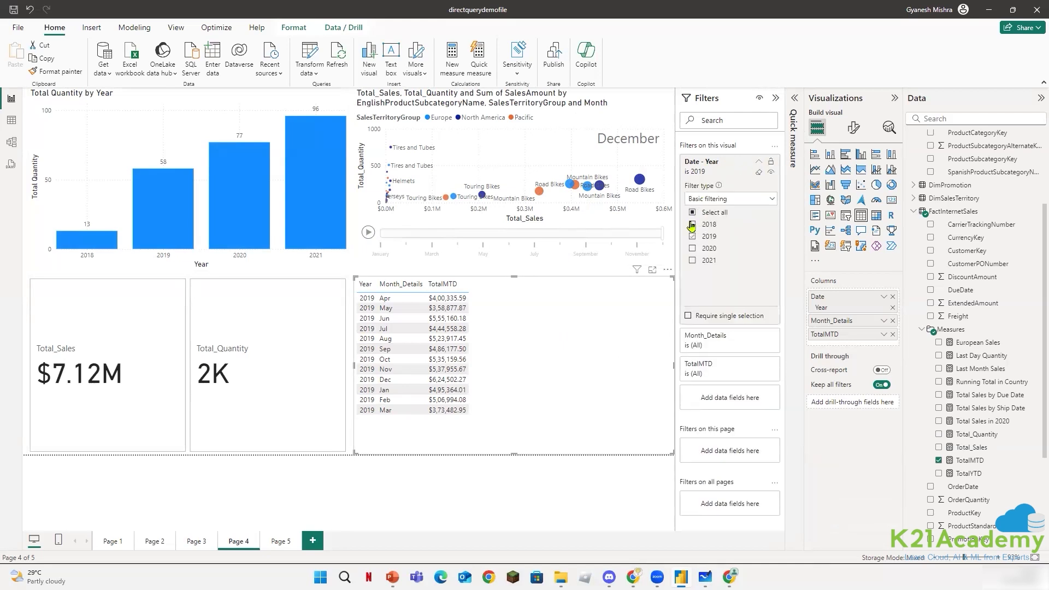
click(692, 224)
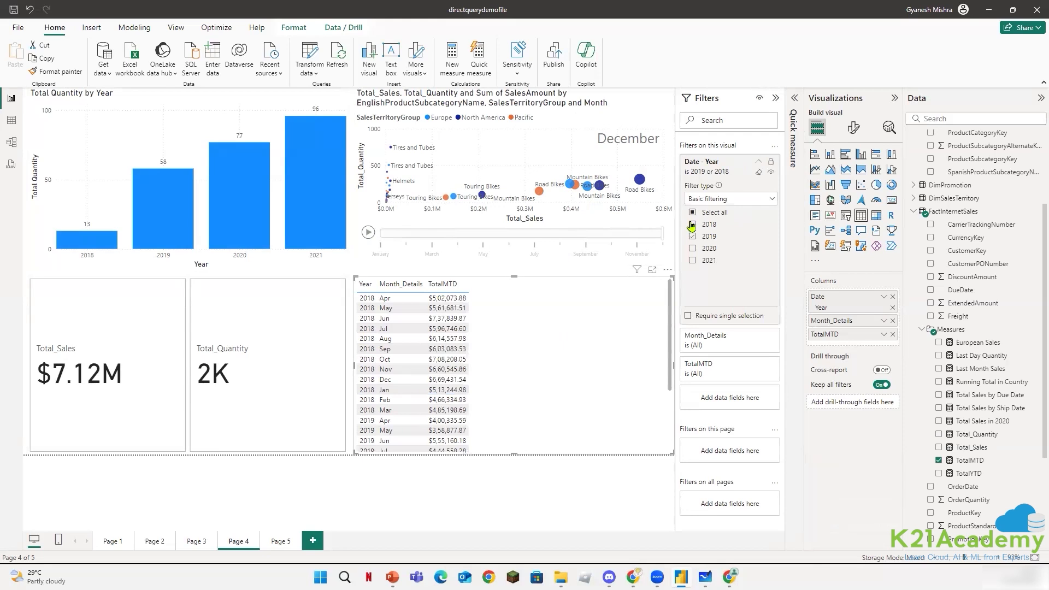
click(693, 225)
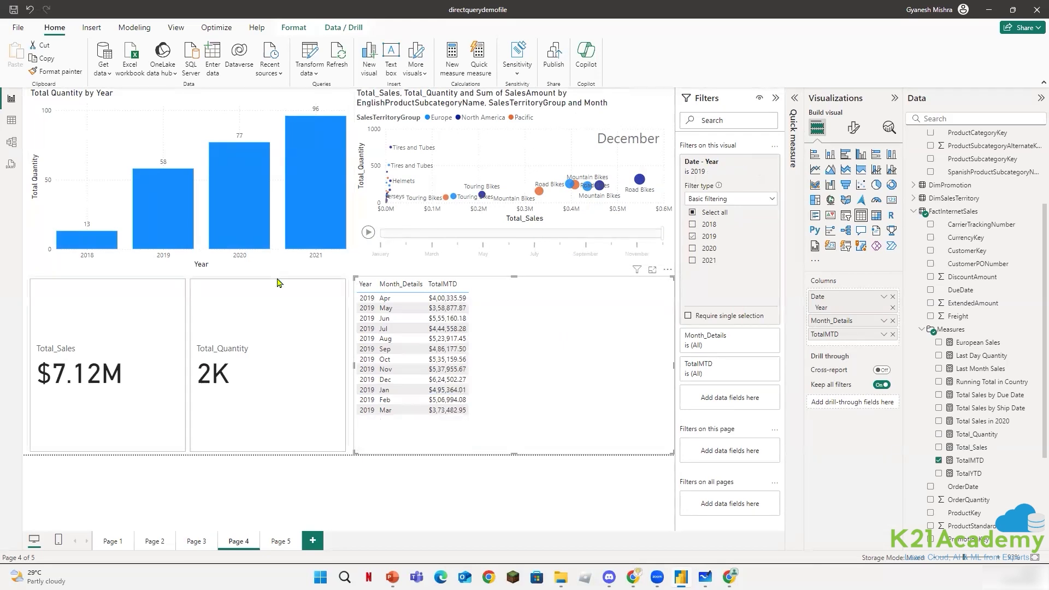
Remove the Total_Quantity and Total_Sales measures from the card visual.
click(261, 300)
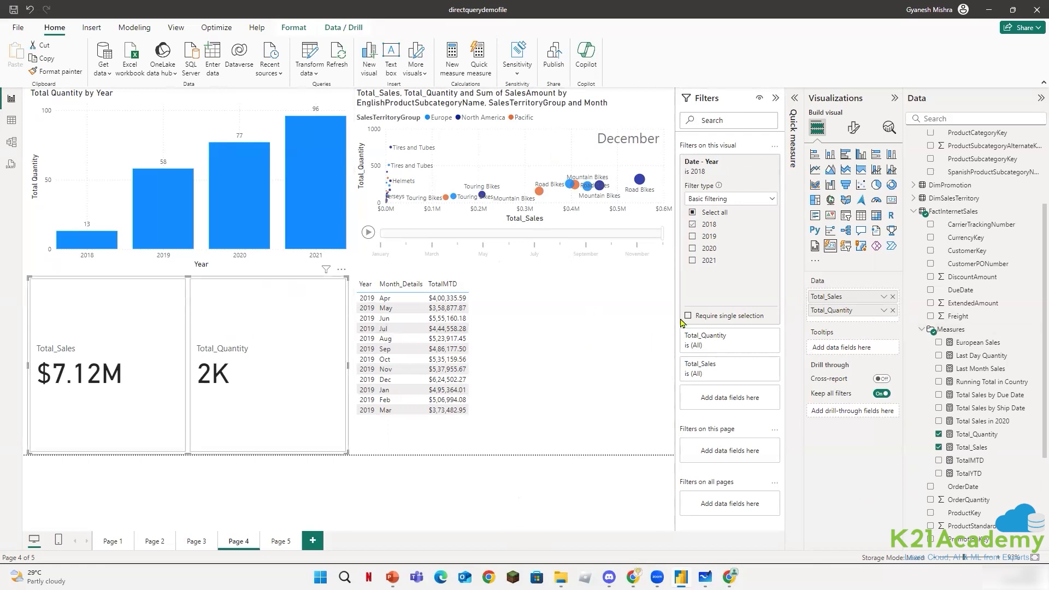
click(893, 306)
click(893, 298)
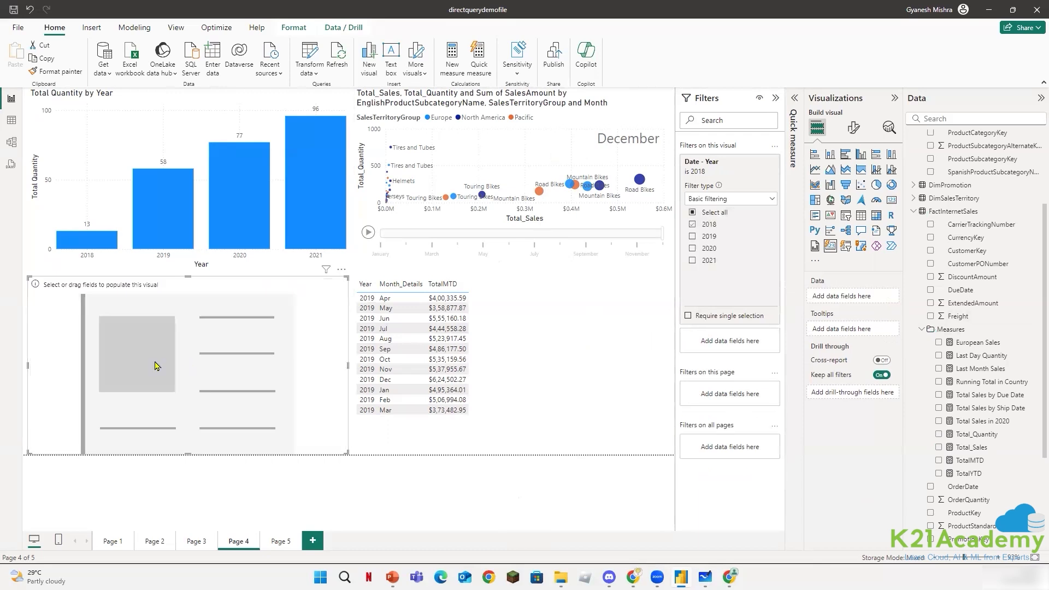
Narrow the empty card to half its width, and place a copy of it beside the original.
drag(348, 363, 188, 370)
click(161, 367)
click(162, 367)
key(ctrl+c)
key(ctrl+v)
drag(139, 369, 300, 378)
click(90, 388)
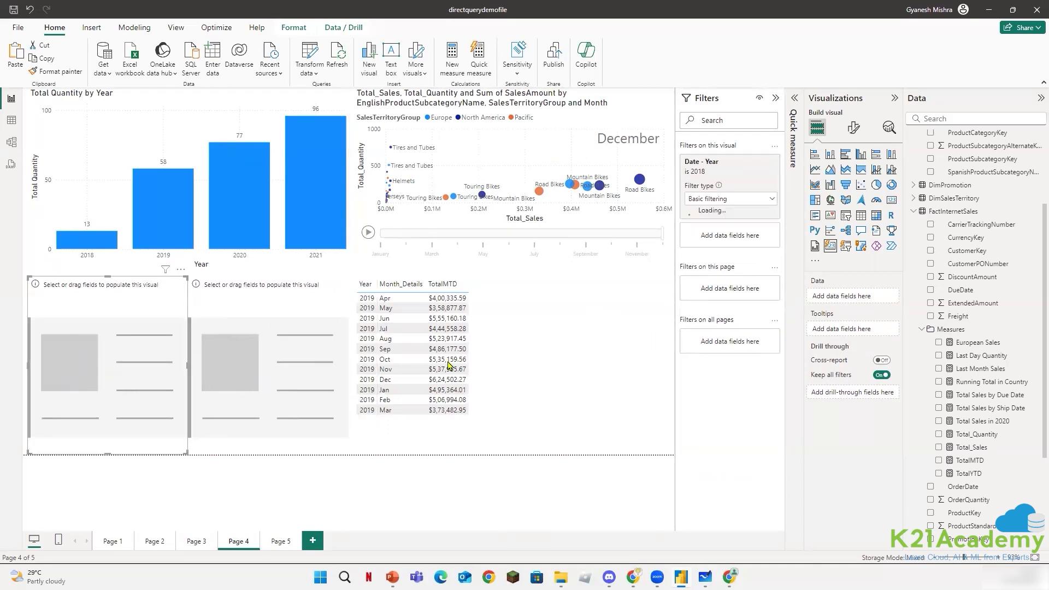
Show Total_Sales in the original card and Total_Quantity in the copied card.
click(939, 449)
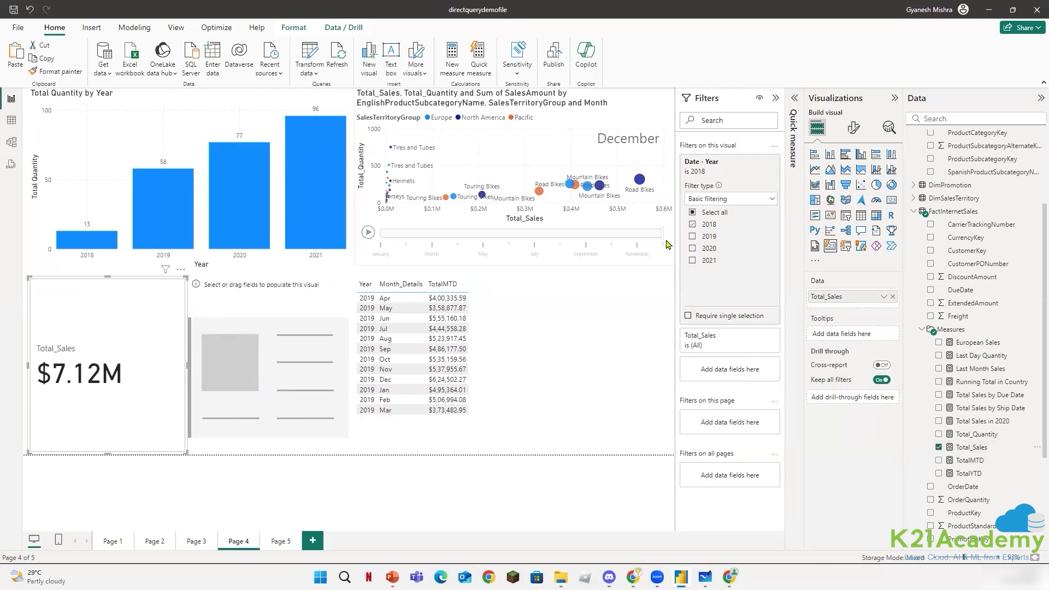
drag(576, 241, 263, 258)
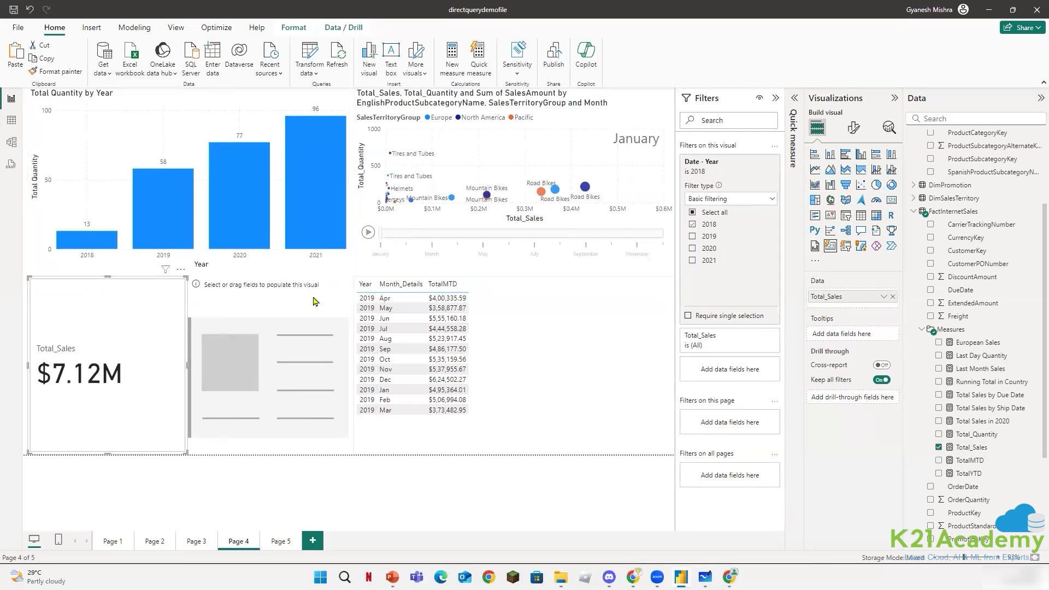
click(281, 301)
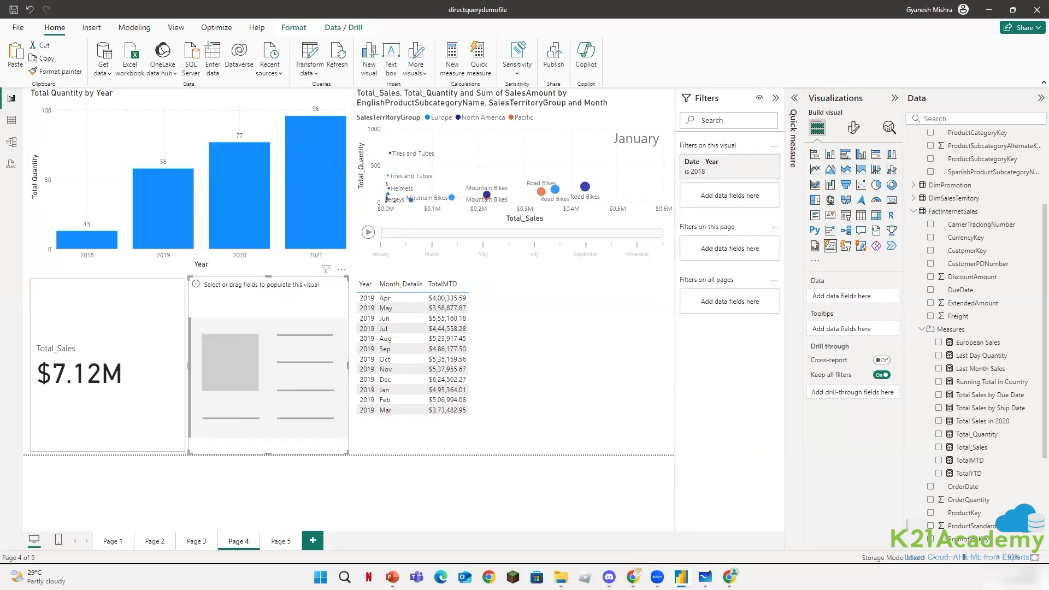
click(939, 435)
click(384, 514)
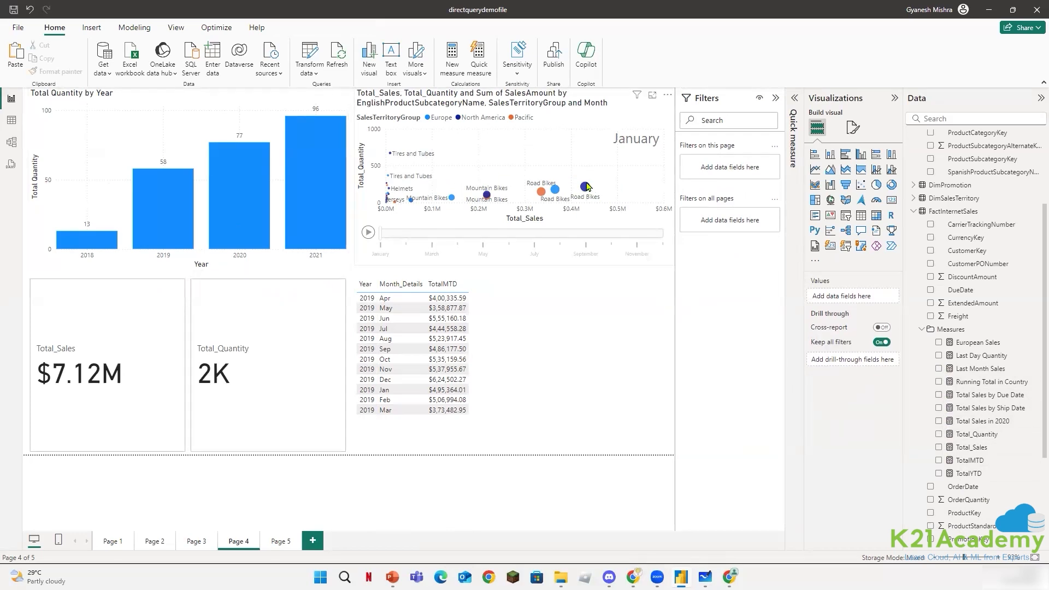
Cross-filter the page by the 2019 and 2020 bars in turn, clearing each selection.
click(167, 212)
click(166, 212)
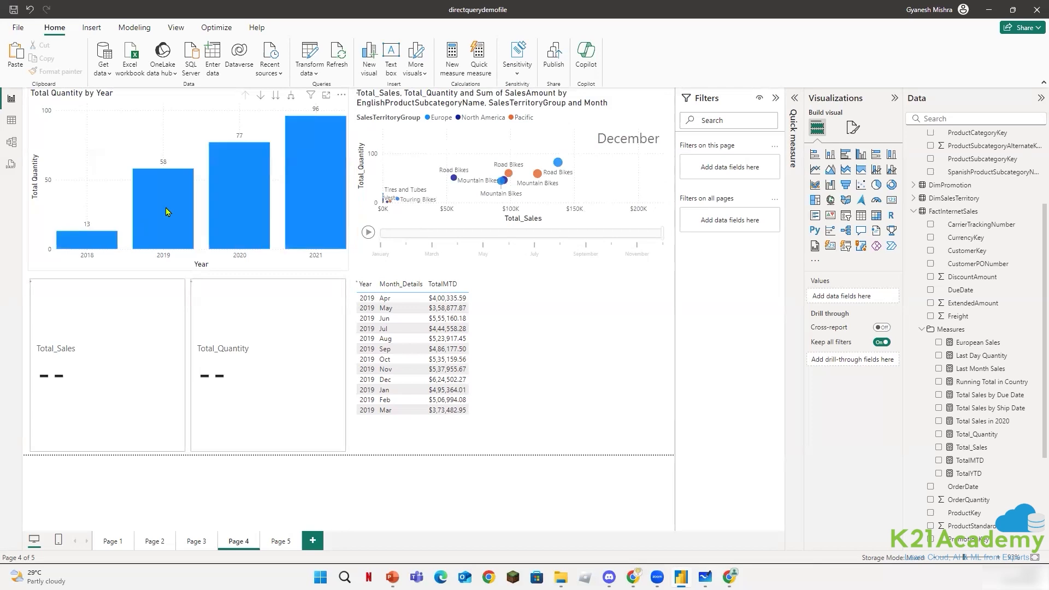
click(241, 191)
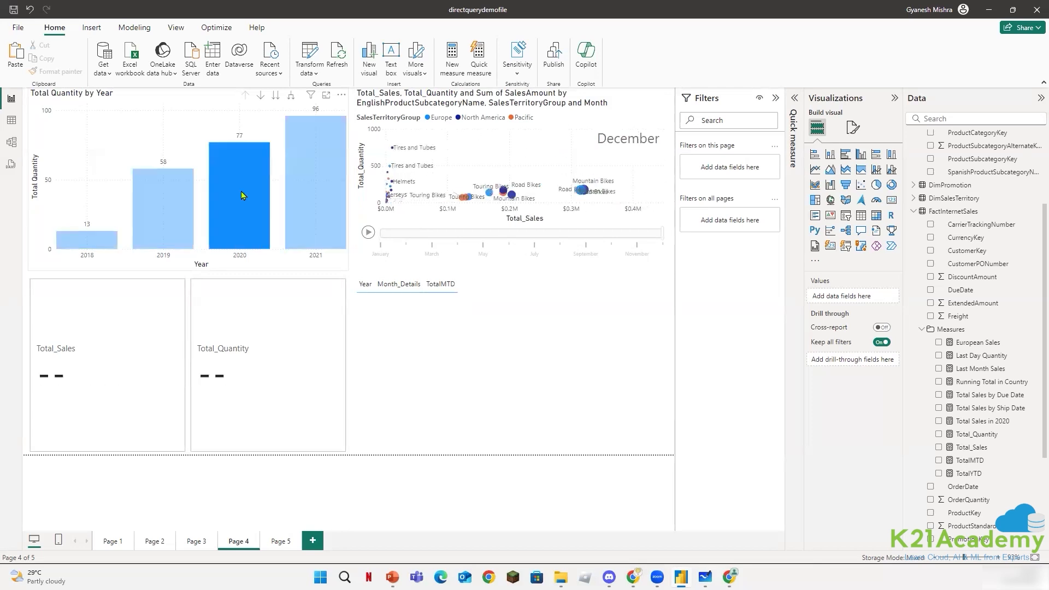
click(241, 191)
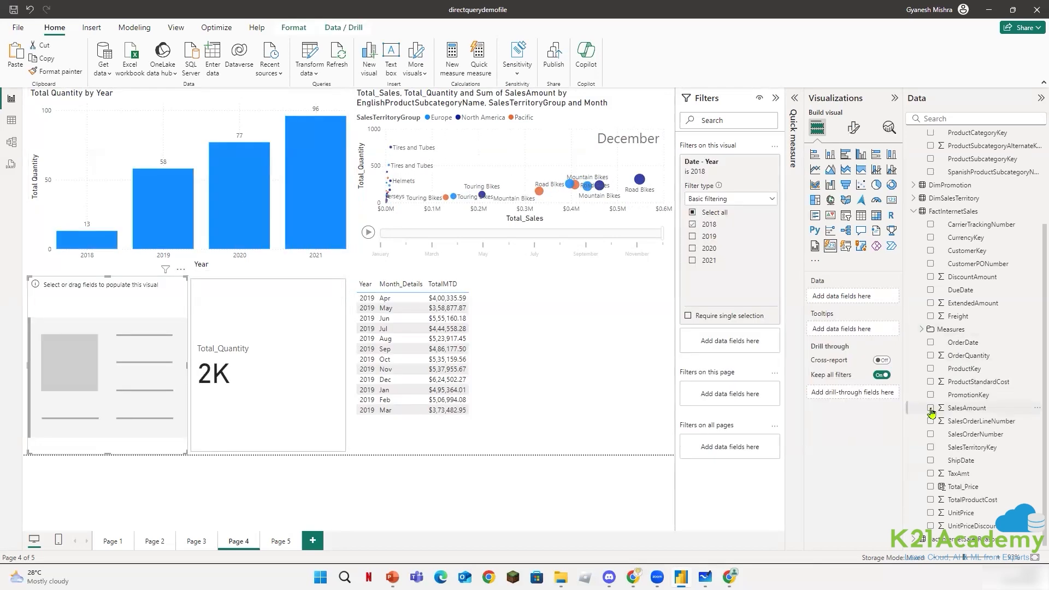
Try SalesAmount in the first card, and replace it with the Total_Sales measure.
click(931, 409)
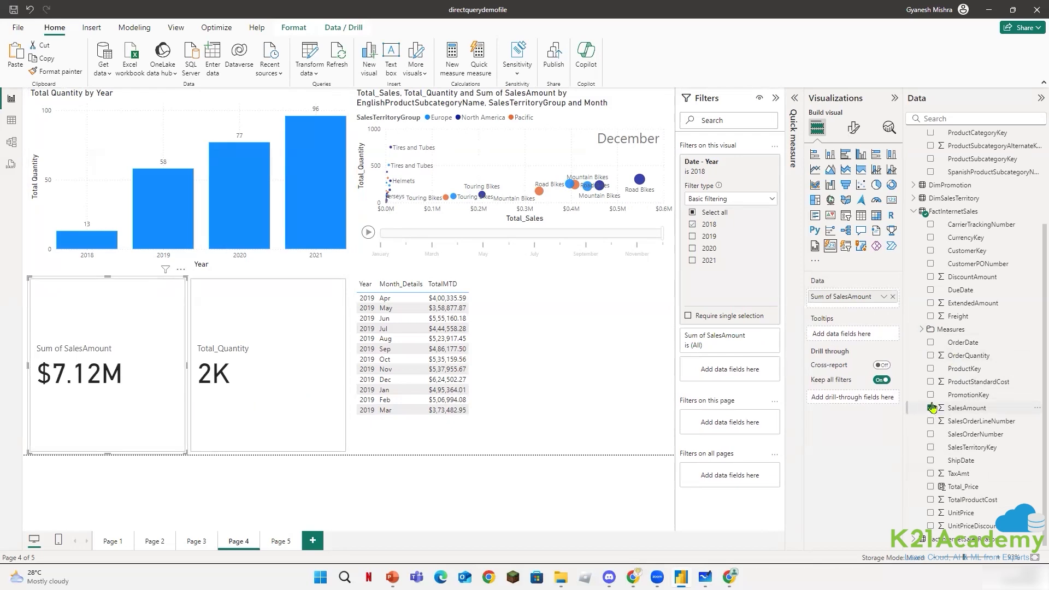
click(931, 408)
click(922, 329)
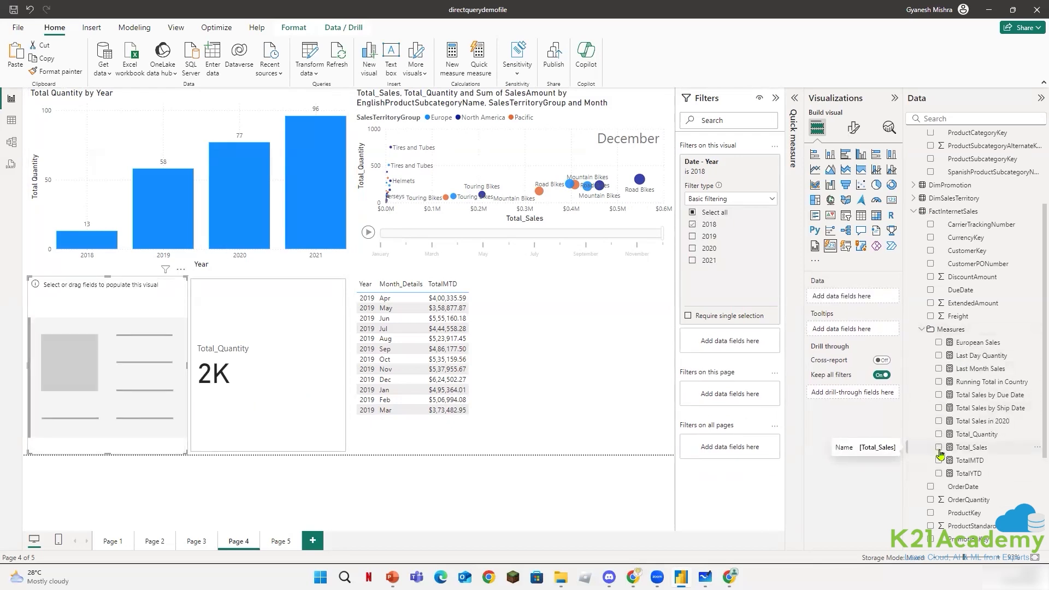
click(939, 448)
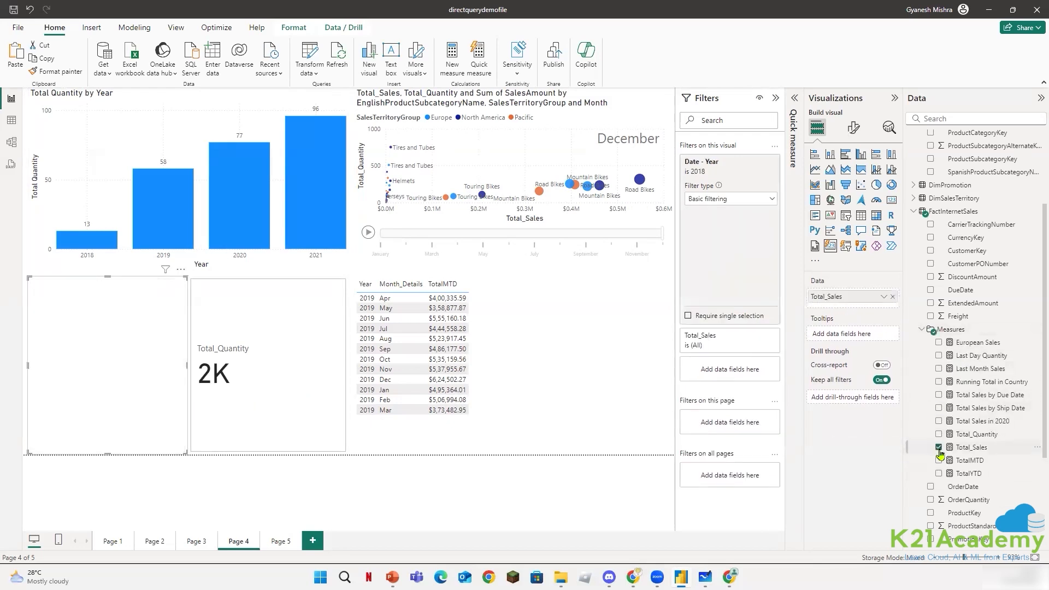
click(921, 330)
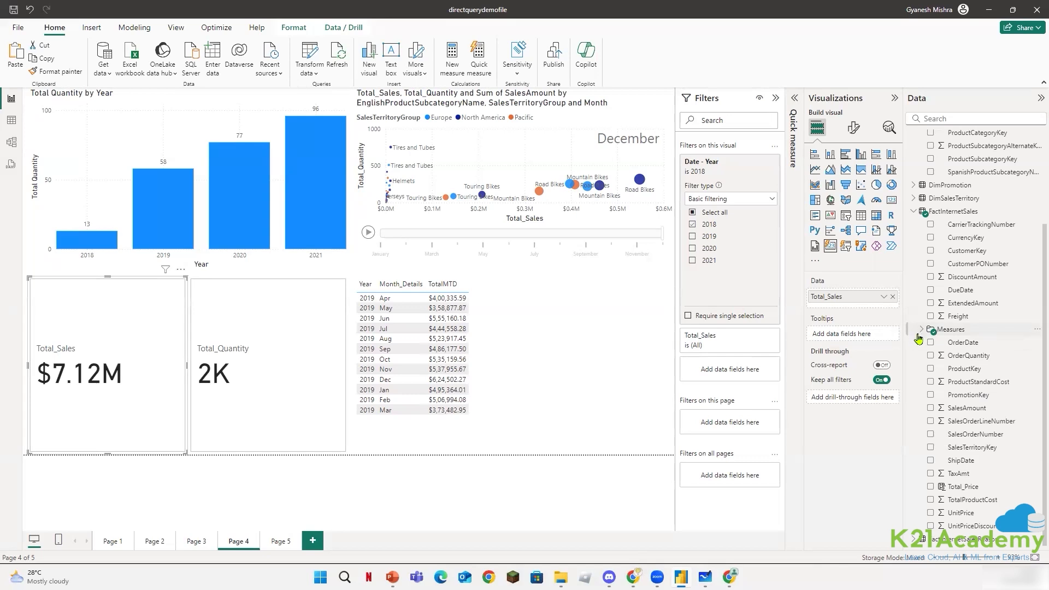
Include all years in the Year filter of both cards, and cross-filter the page by the 2020 bar, clearing the selection.
click(693, 213)
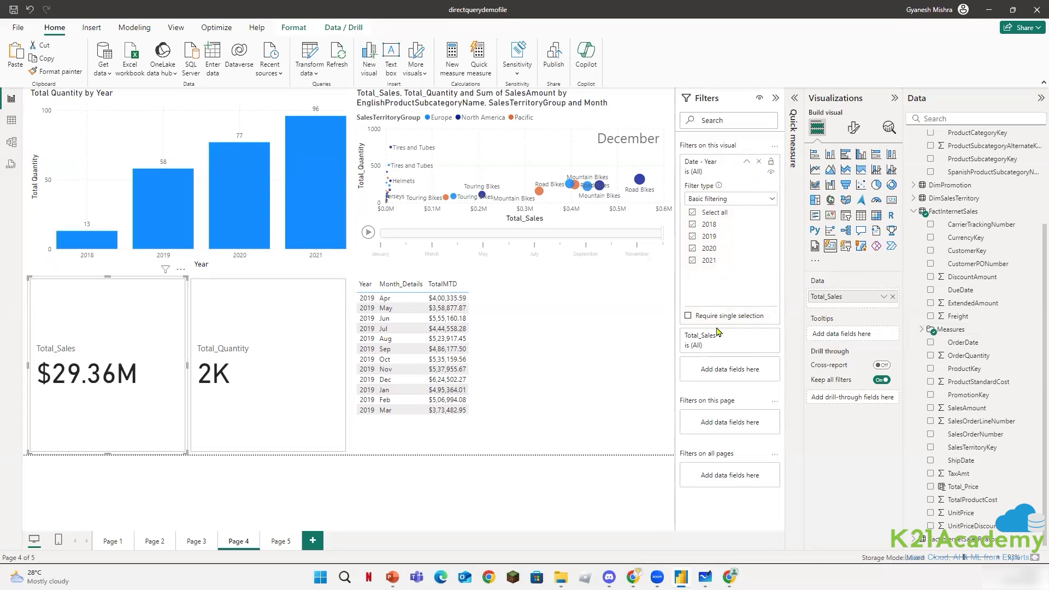
click(747, 163)
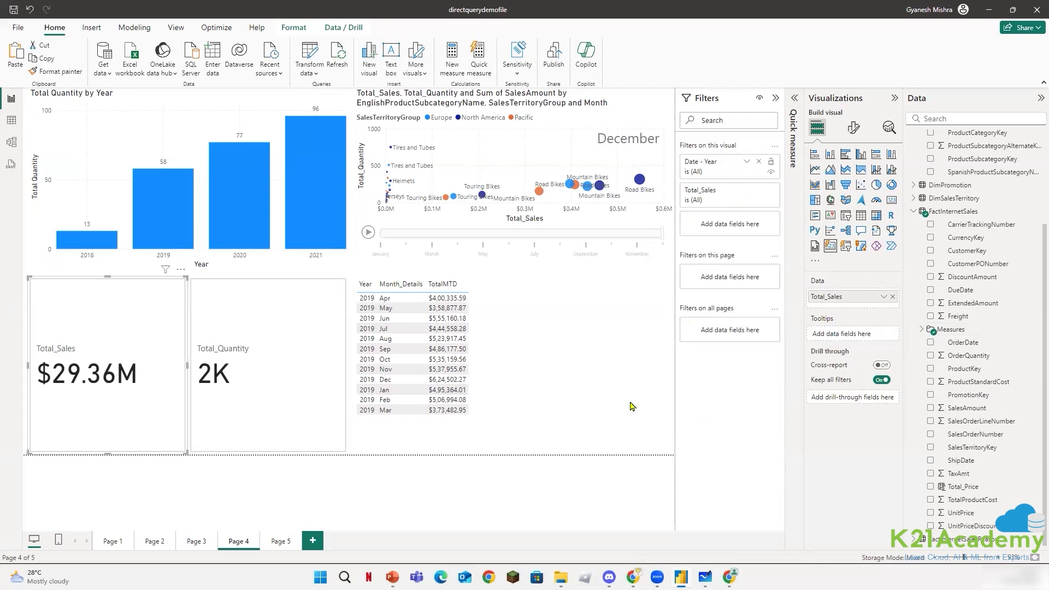
click(481, 492)
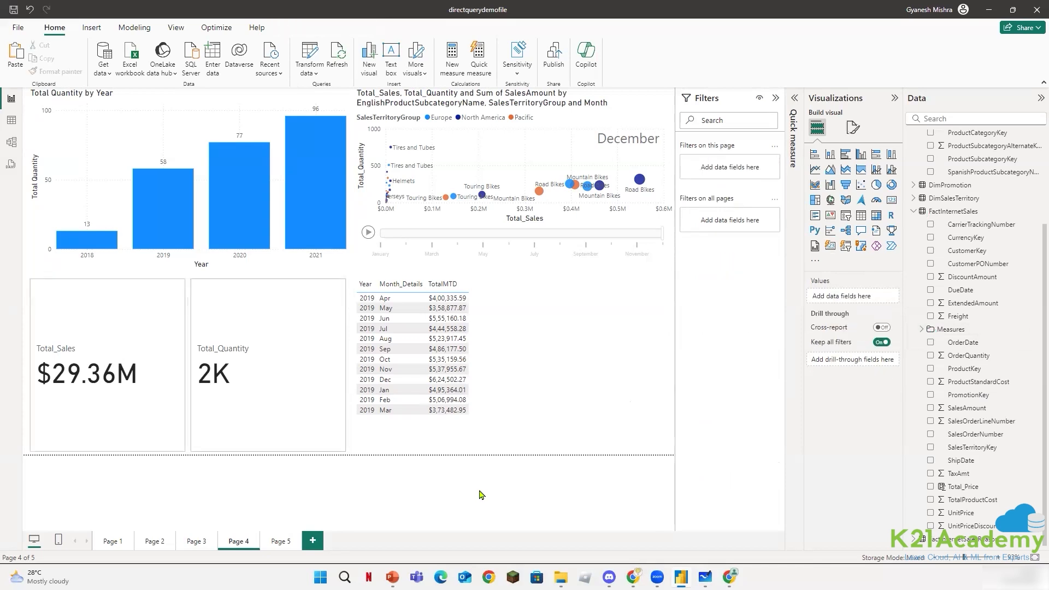
click(265, 427)
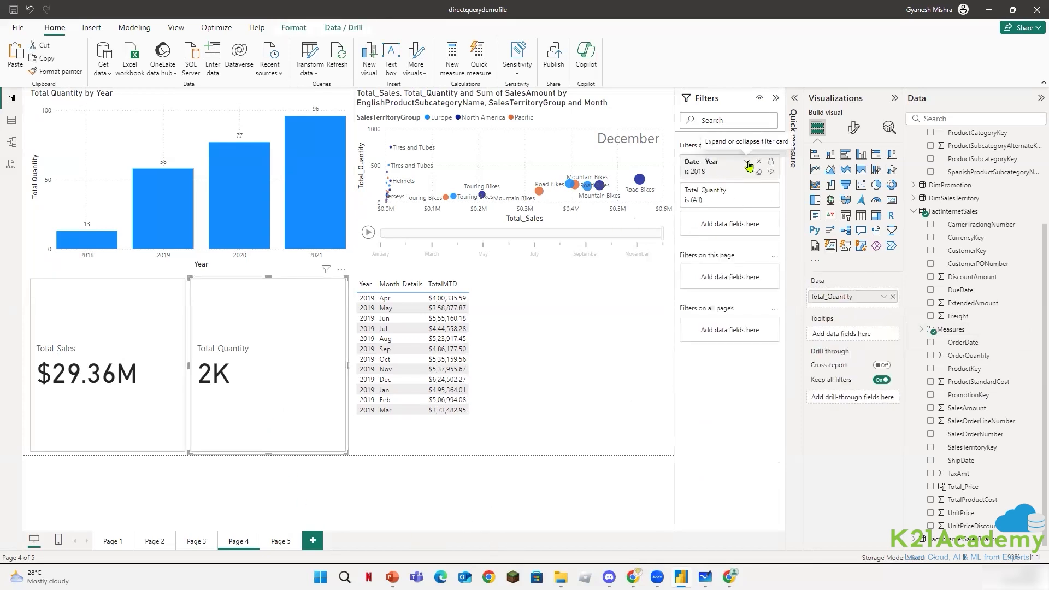
click(747, 163)
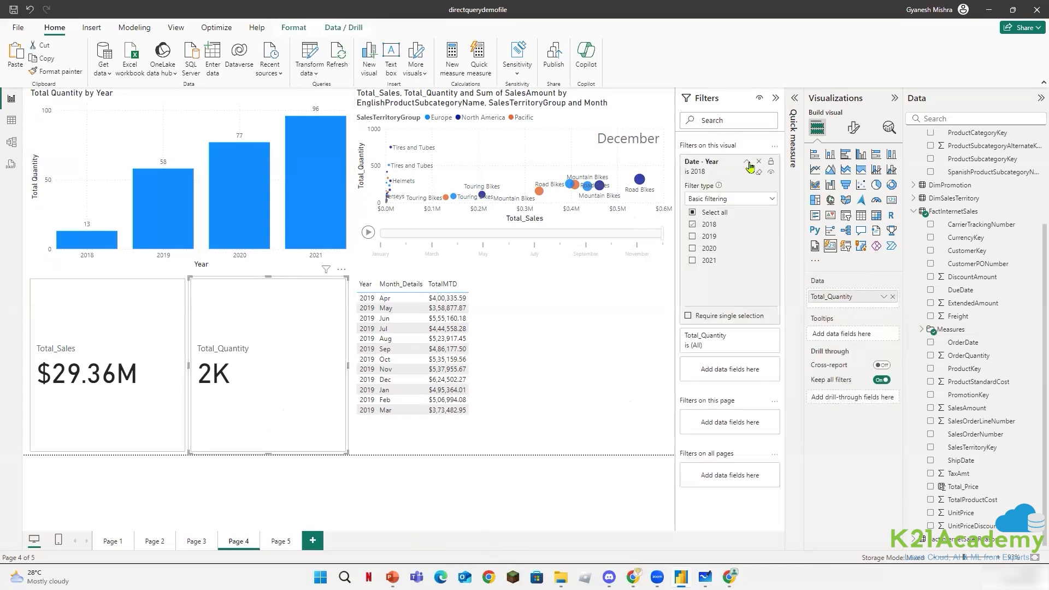
click(694, 214)
click(735, 173)
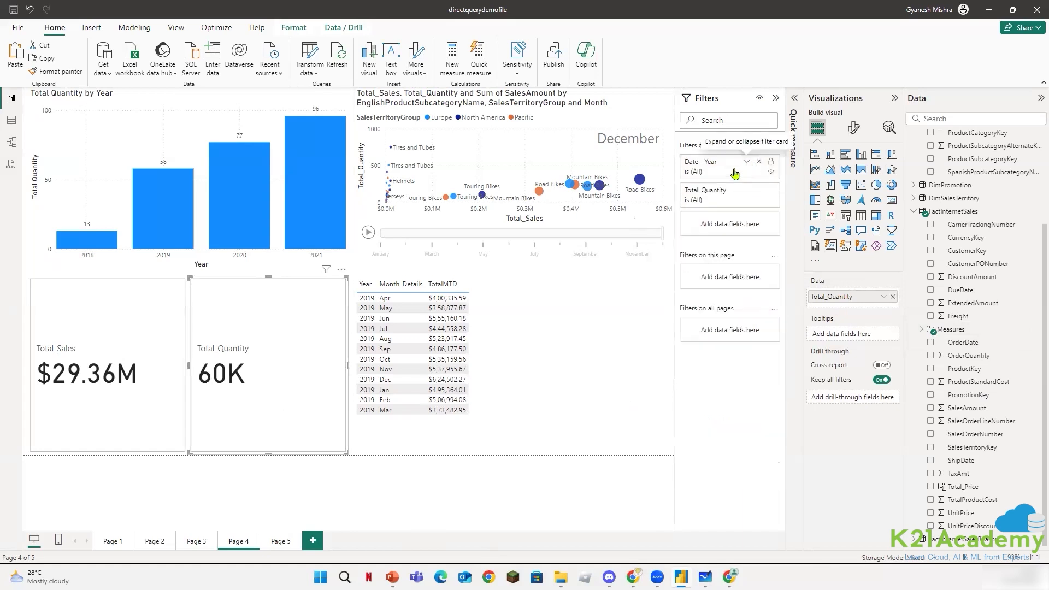
click(223, 222)
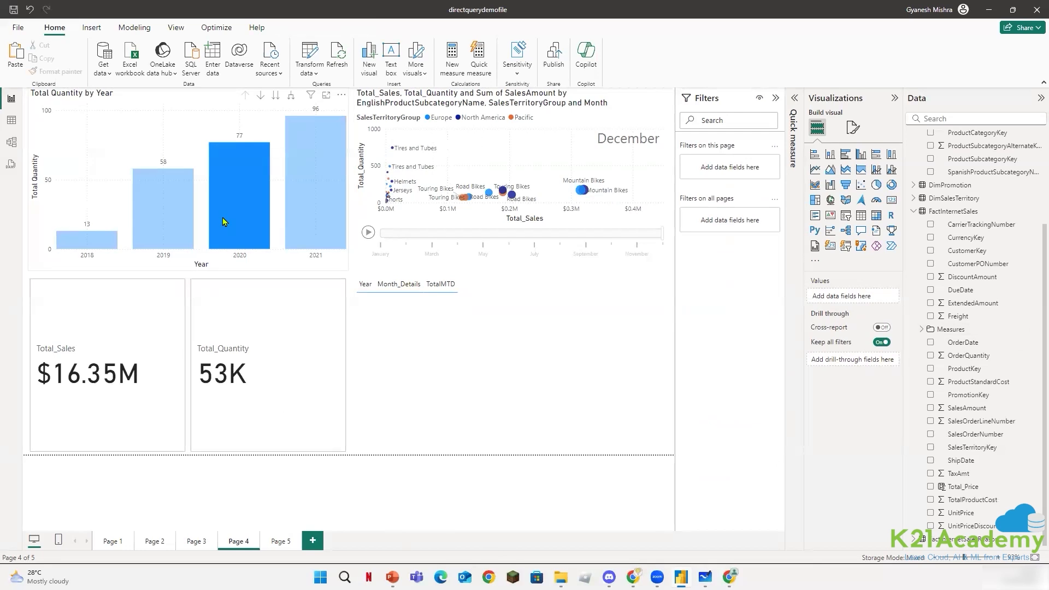
click(223, 218)
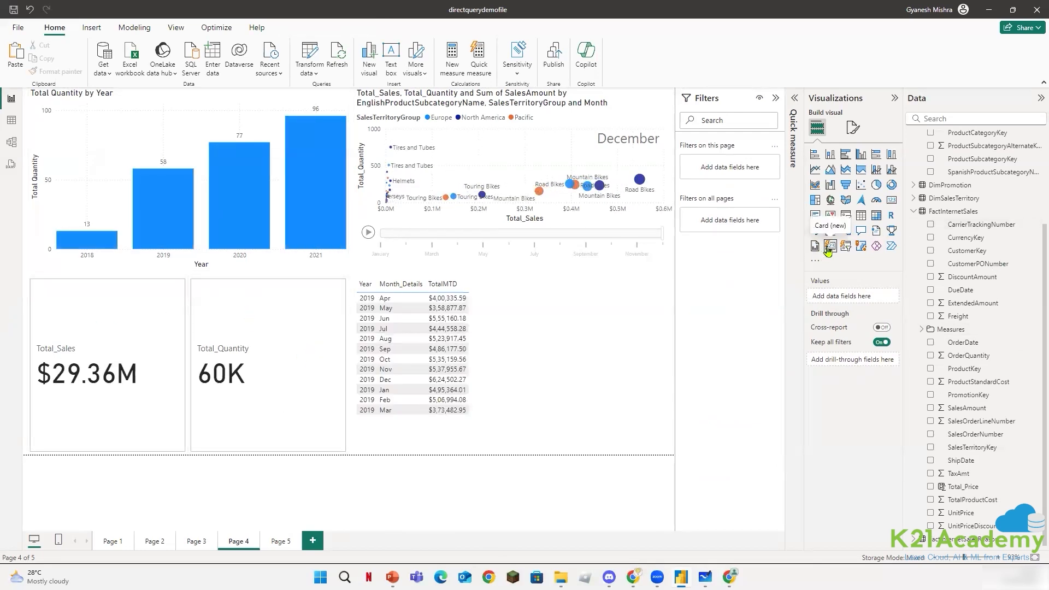
Delete the Total_Sales and Total_Quantity cards from the page.
click(140, 334)
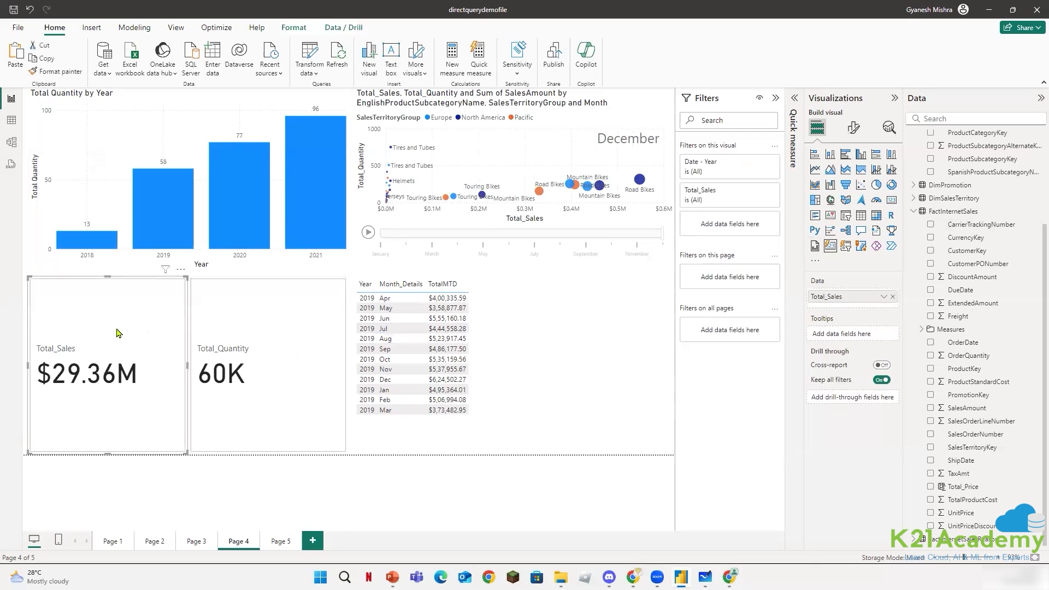
key(Delete)
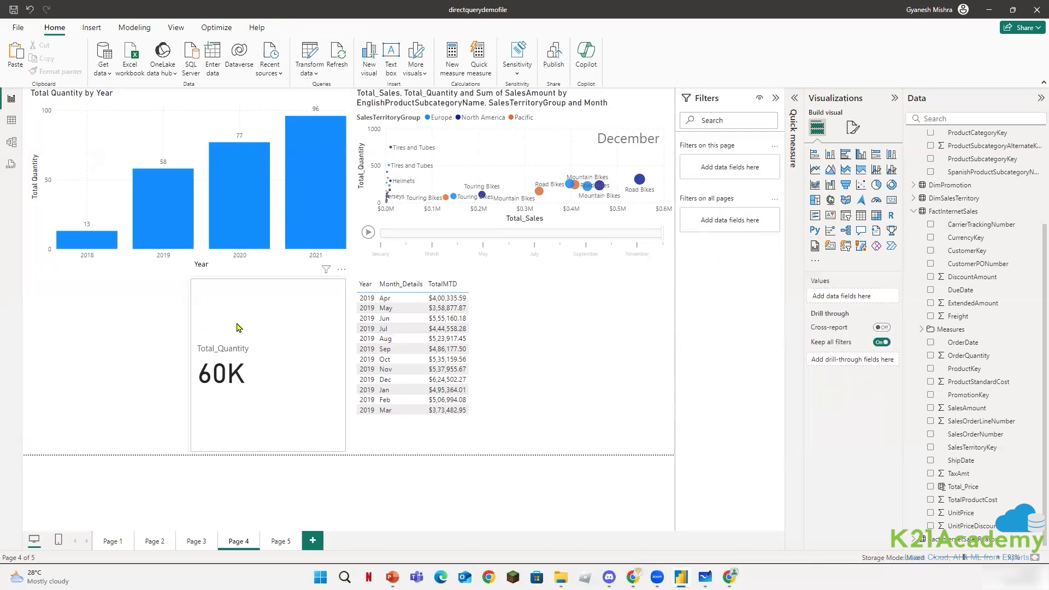
click(239, 328)
key(Delete)
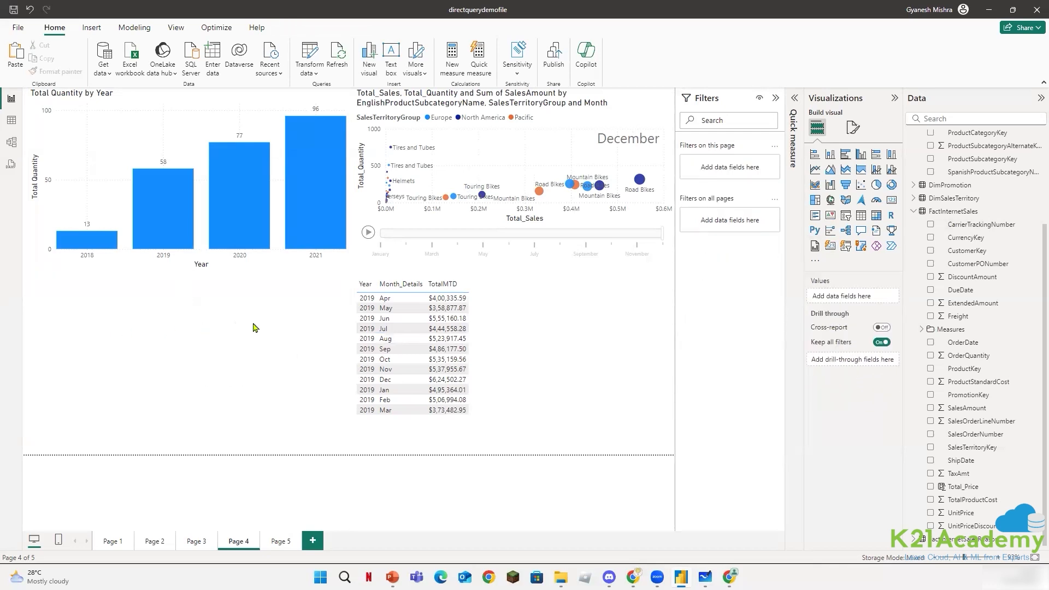
Add a new-style card visual below the bar chart showing the Total_Sales and Total_Quantity measures.
click(830, 251)
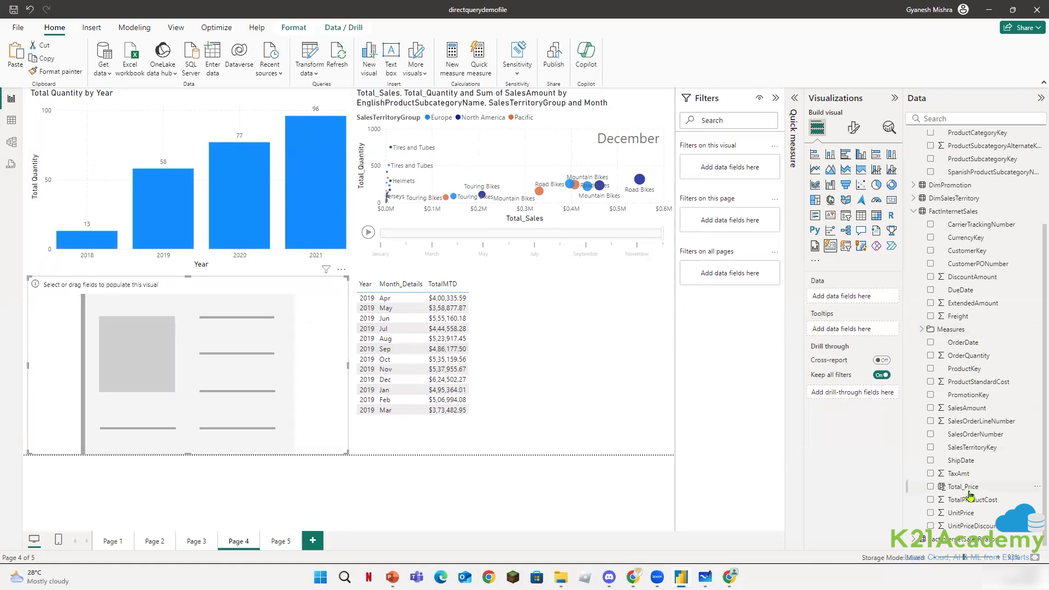
click(922, 330)
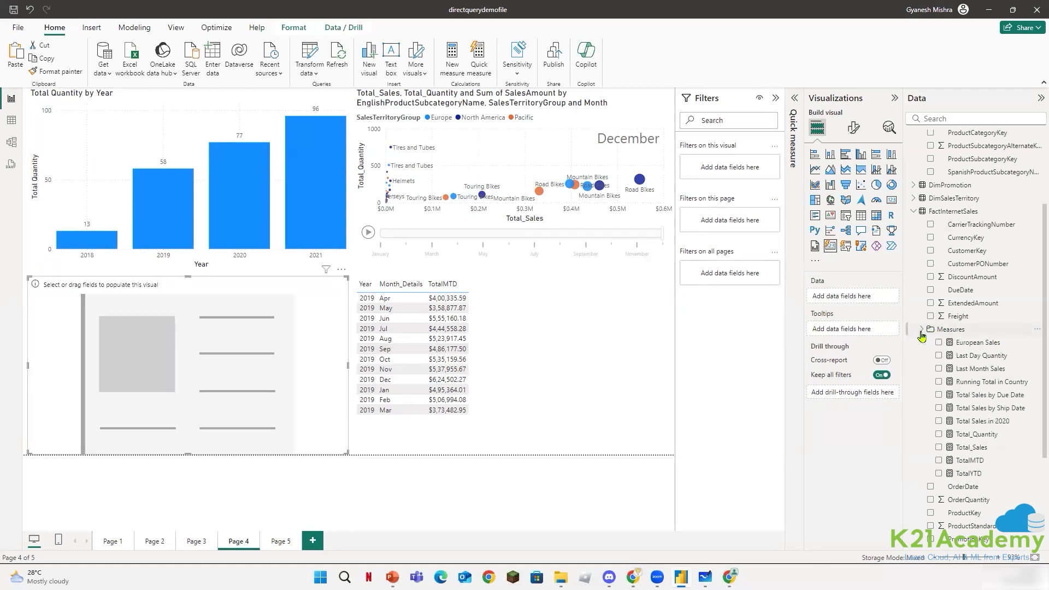
click(939, 447)
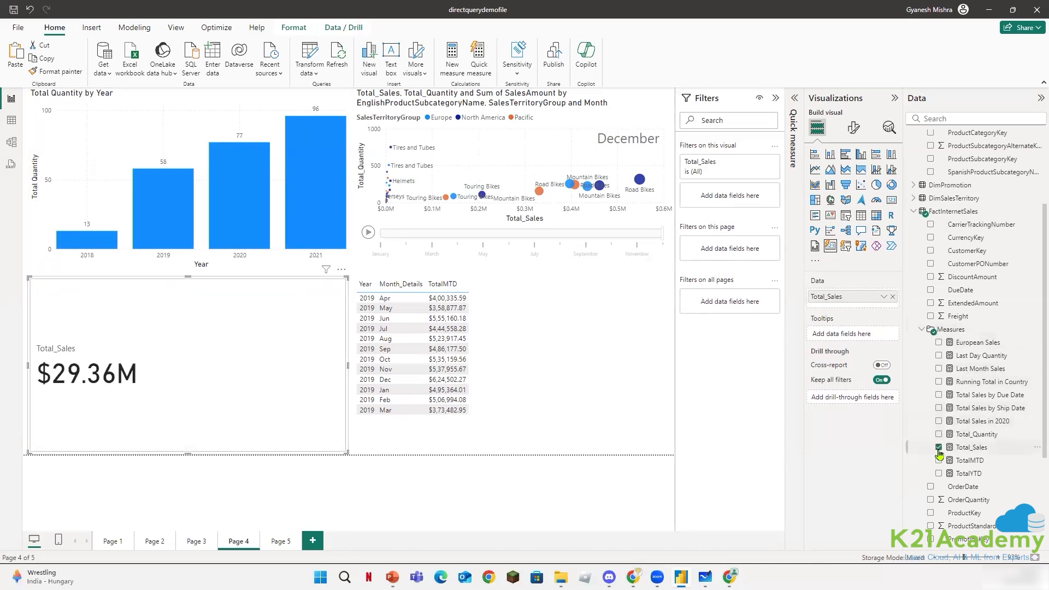
click(940, 435)
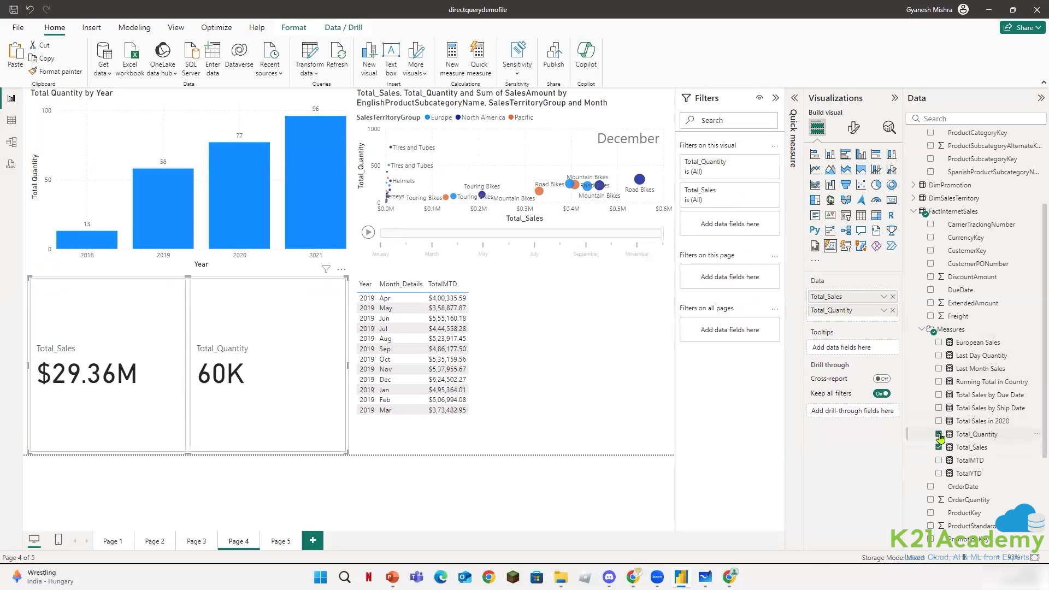
Cross-filter the page by the 2020 and 2021 bars in turn, clearing the selection.
click(251, 199)
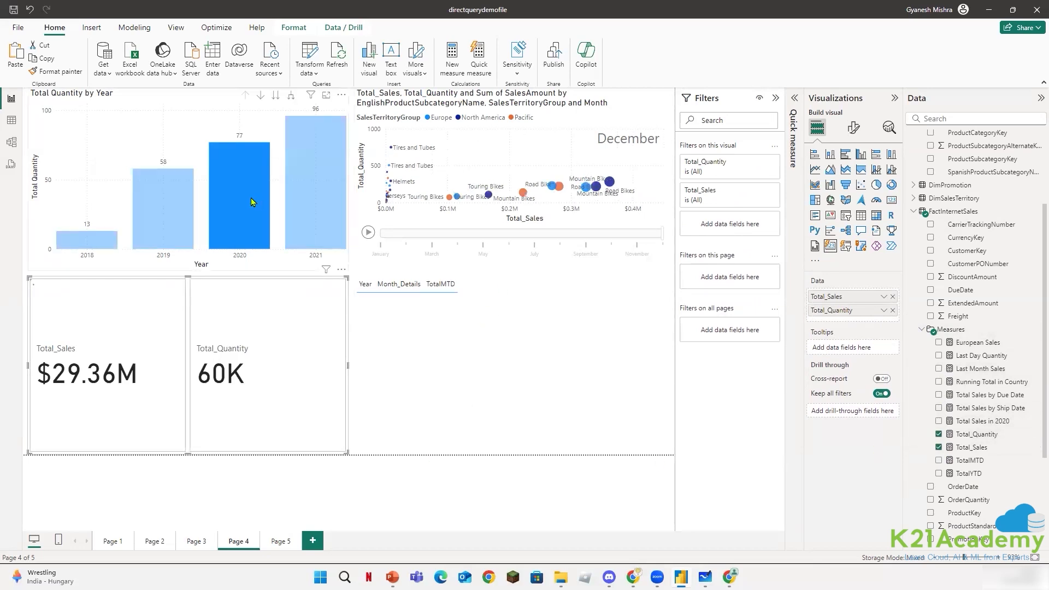
click(310, 206)
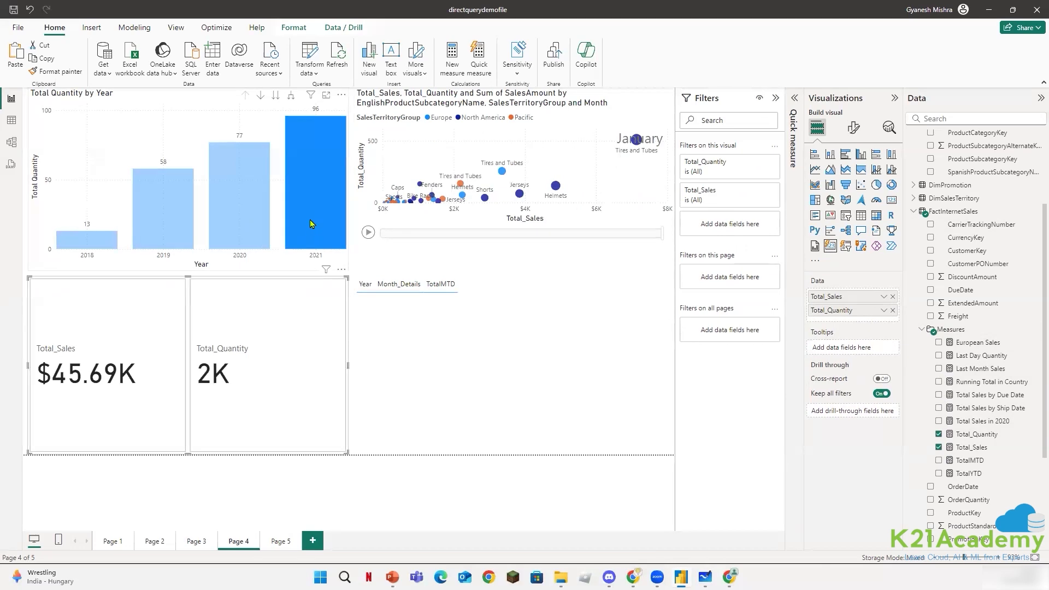
click(309, 220)
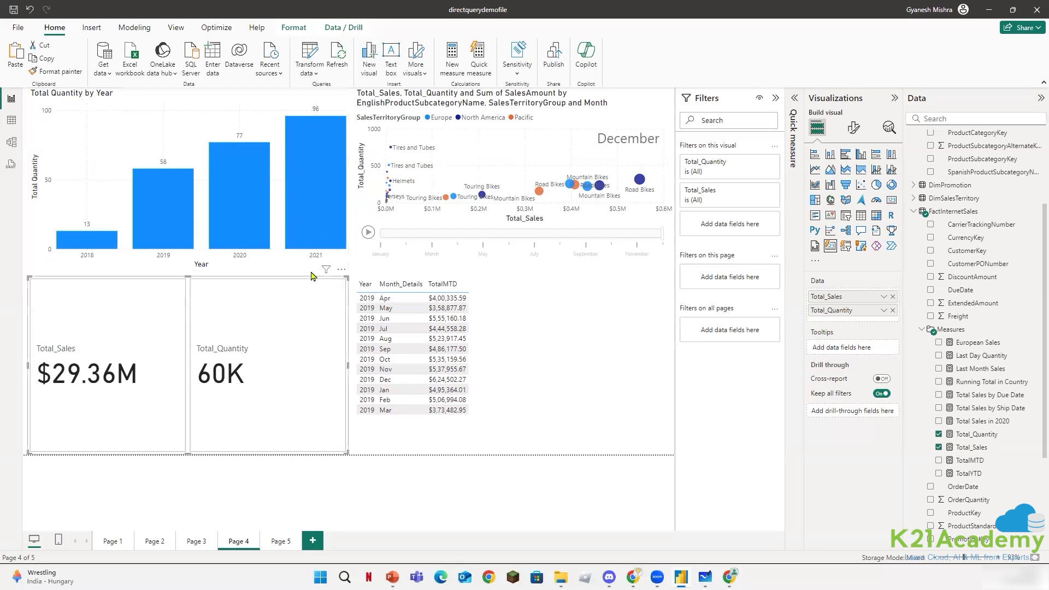
Delete the monthly TotalMTD table from the page, and glance at Page 5 before returning to Page 4.
click(566, 423)
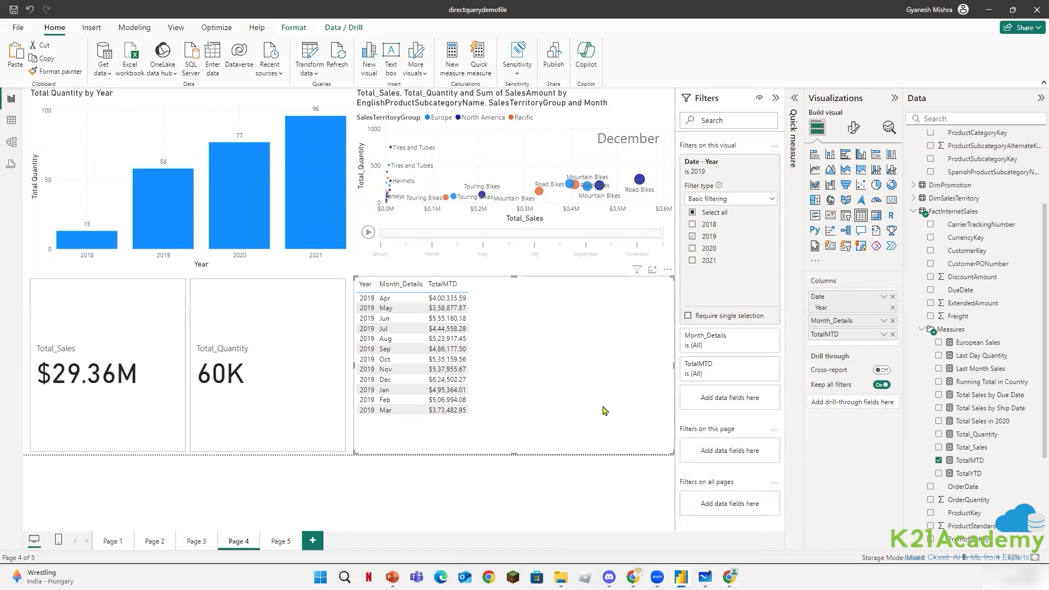
key(Delete)
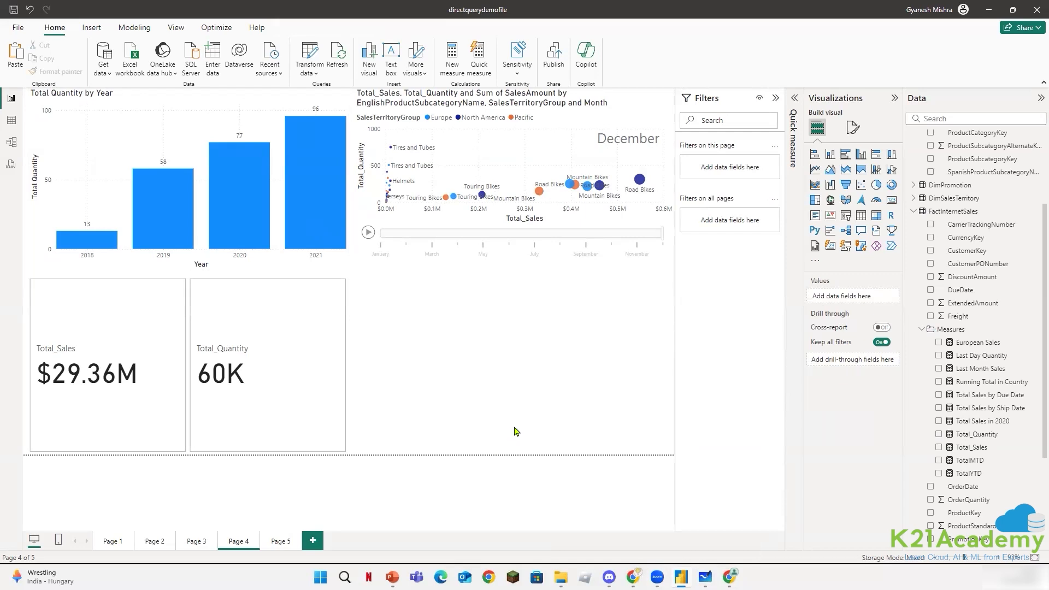
click(279, 547)
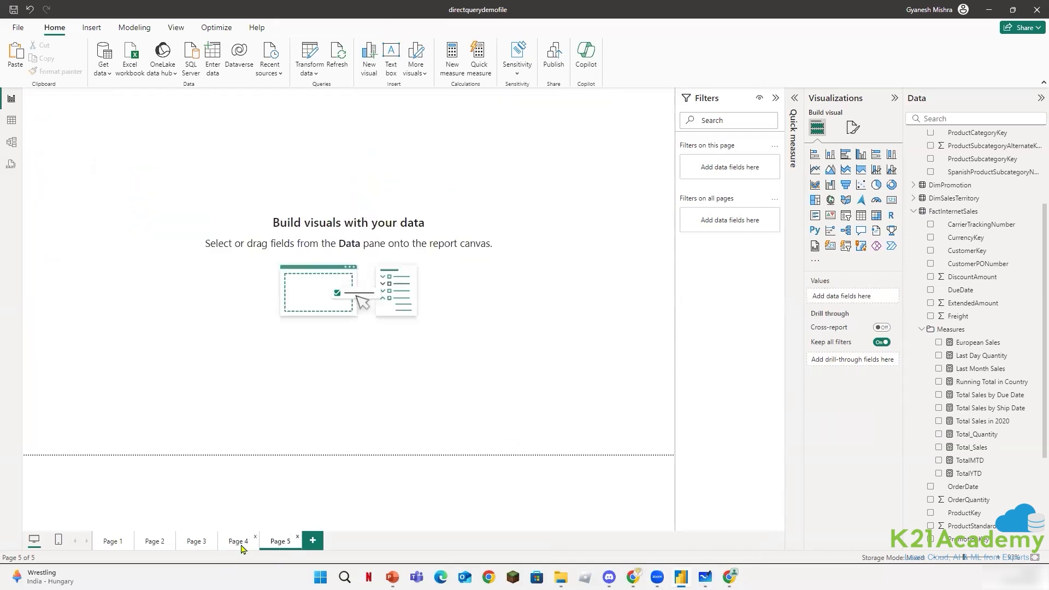
click(240, 543)
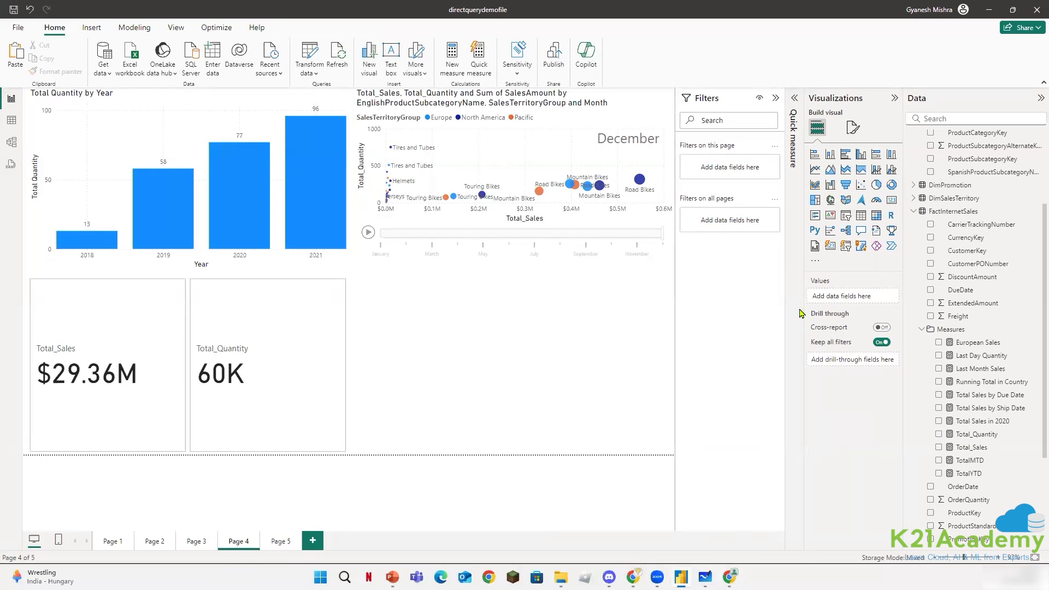
Search the Power BI visuals gallery for "Sunbur", import Microsoft Corporation's Sunburst visual, and pin it among the default visuals.
click(815, 263)
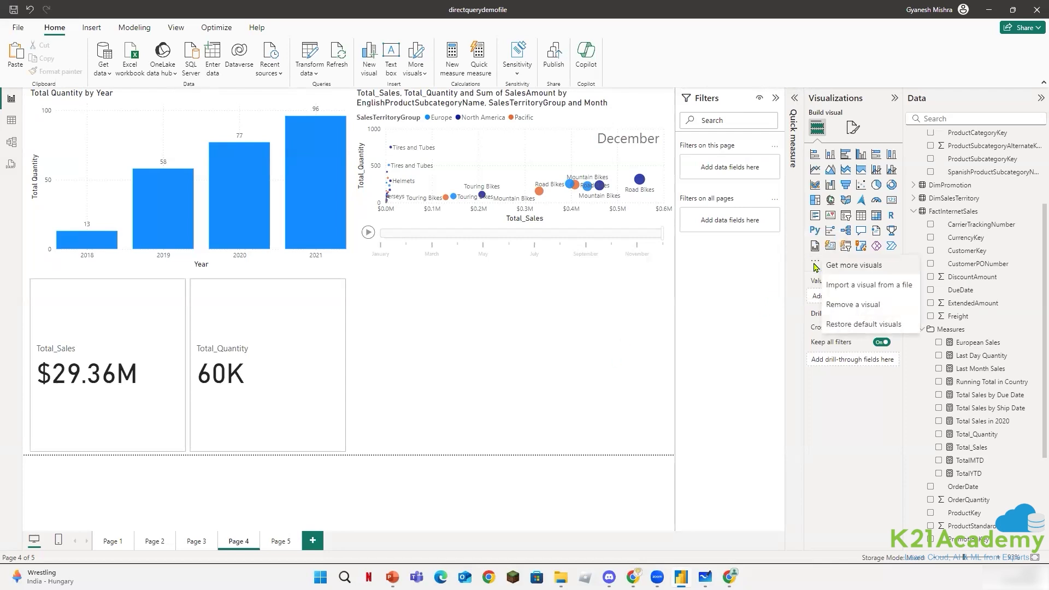
click(869, 269)
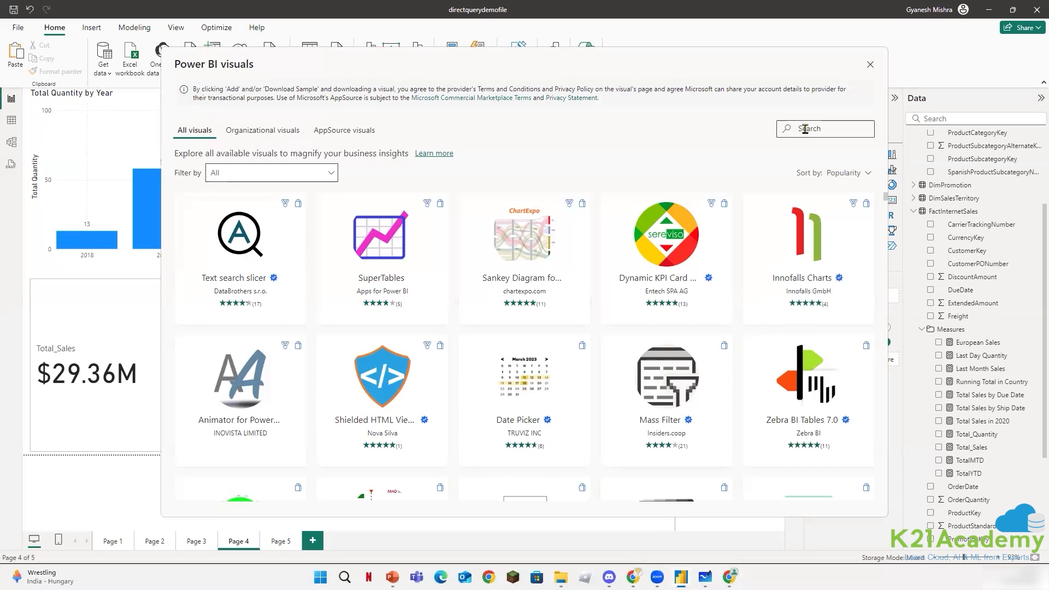
text(Sunbur)
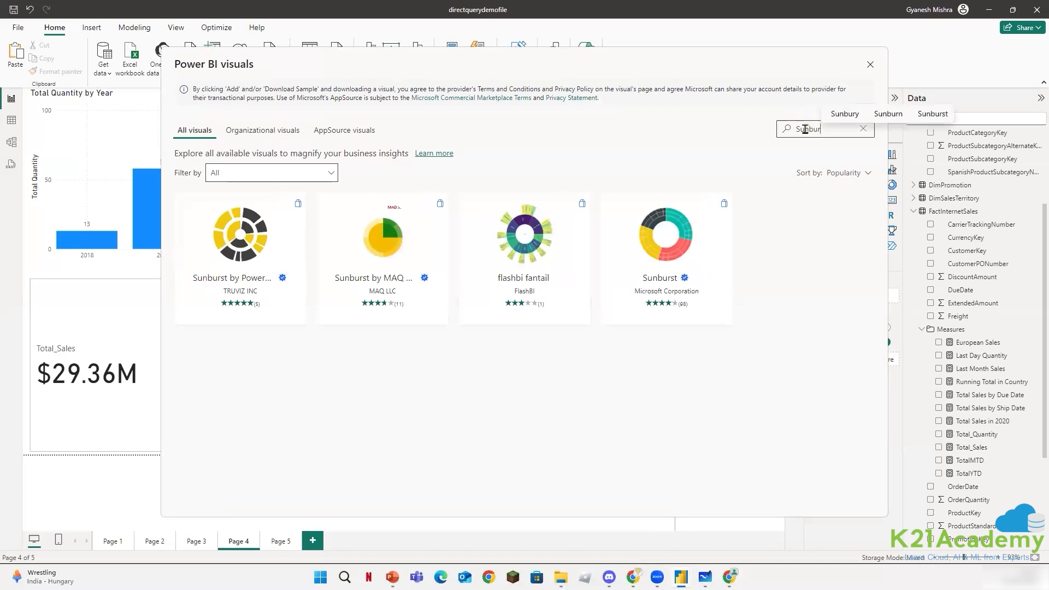
click(623, 276)
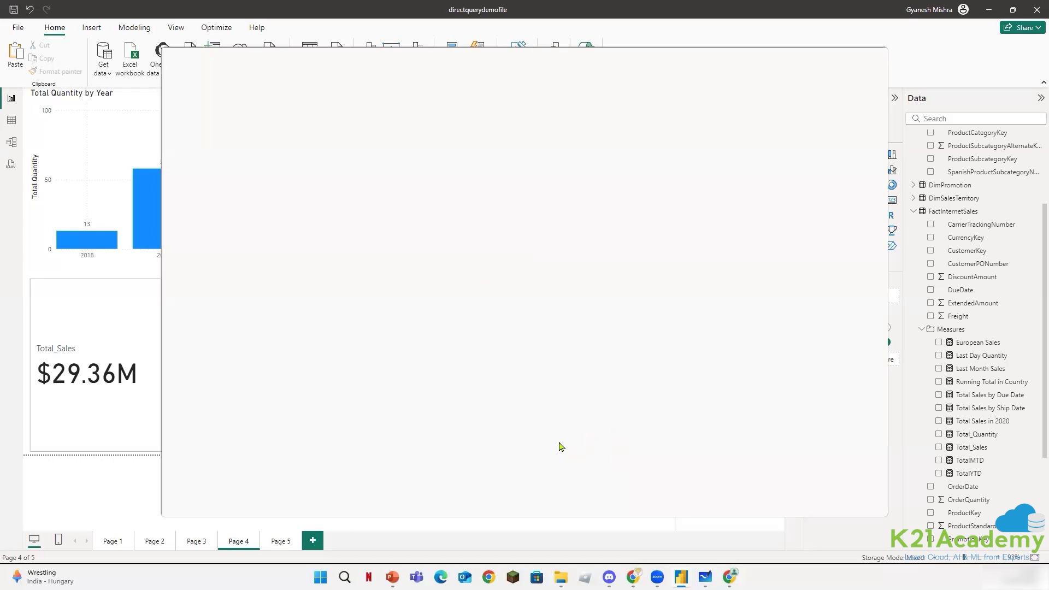
click(230, 223)
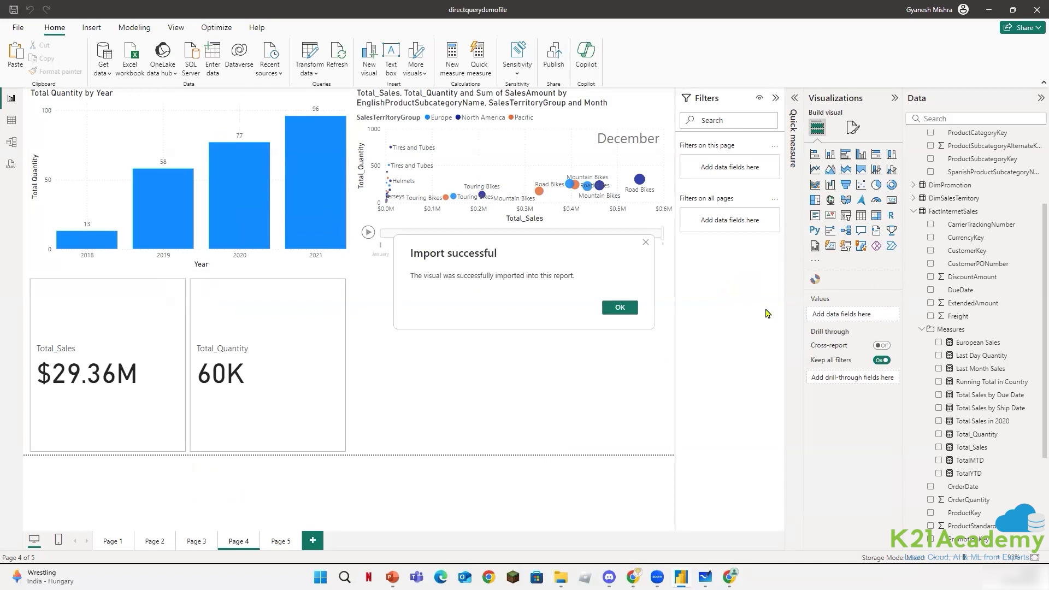
click(619, 308)
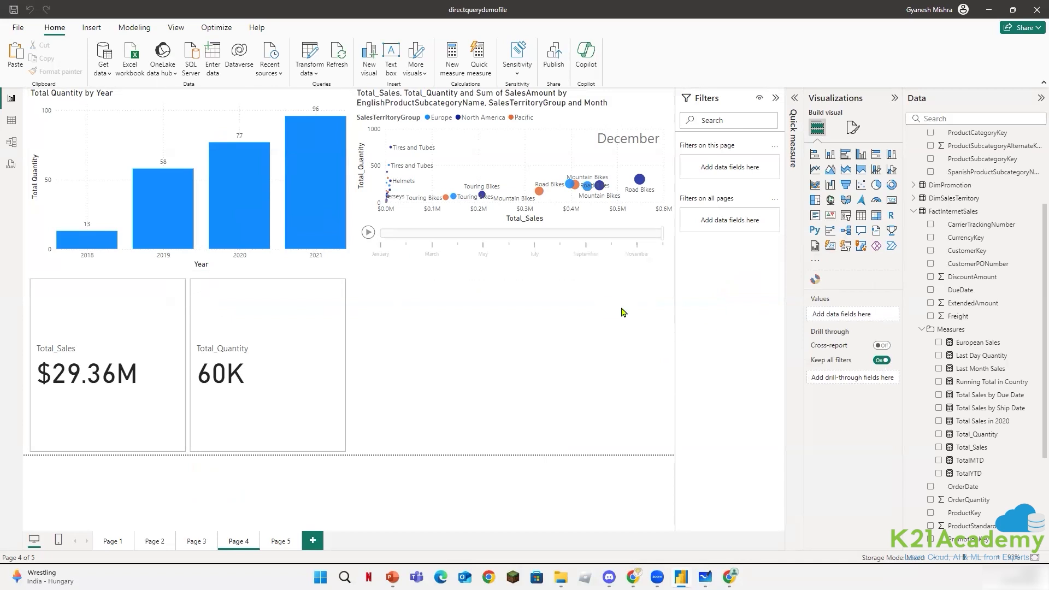
right_click(815, 282)
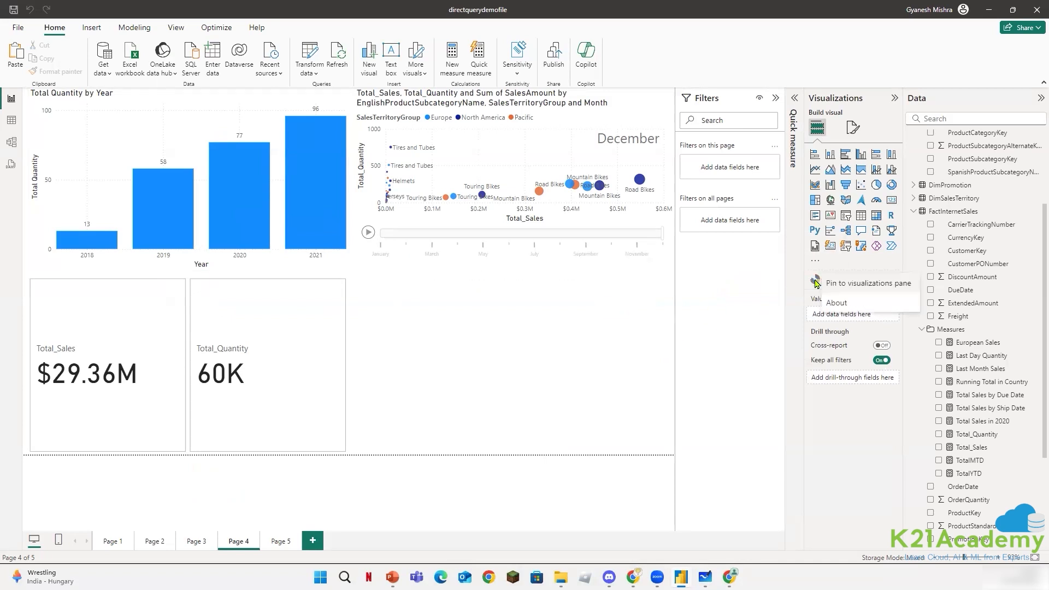
click(848, 284)
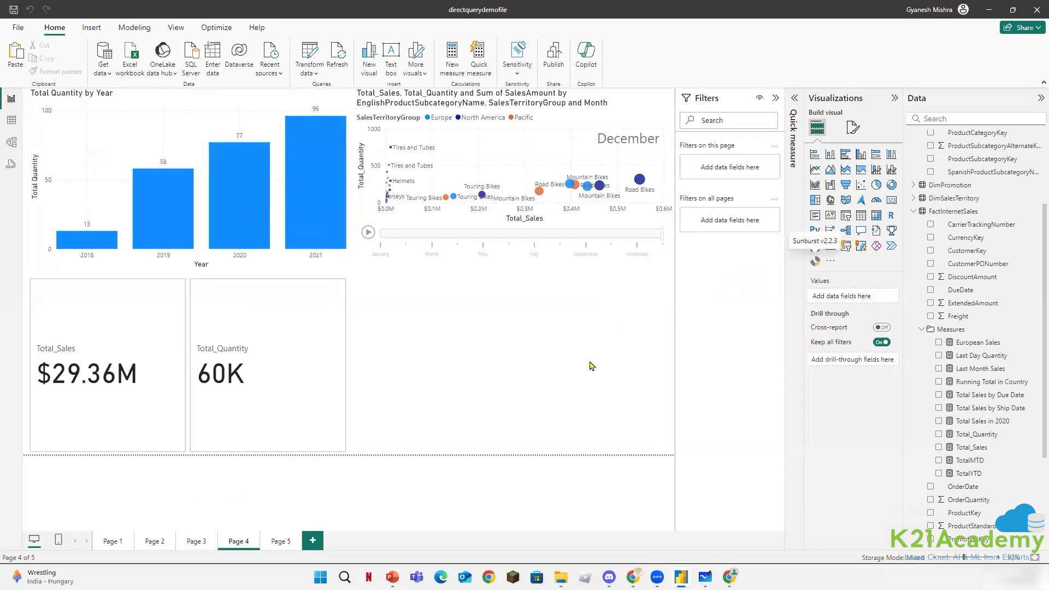
Add a Sunburst visual below the scatter chart with the Total_Sales measure as its values.
click(816, 262)
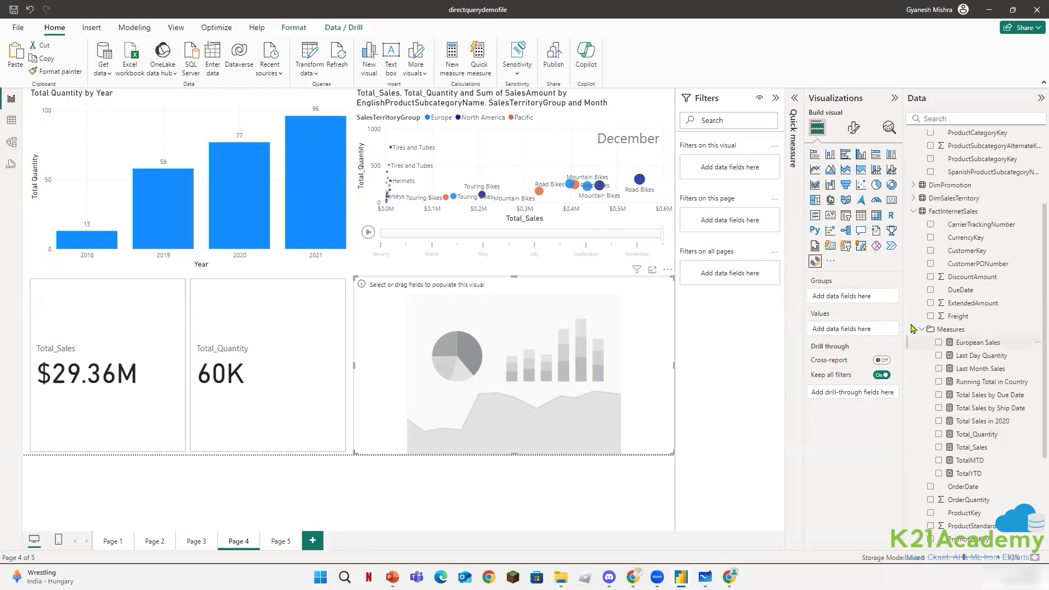
click(914, 212)
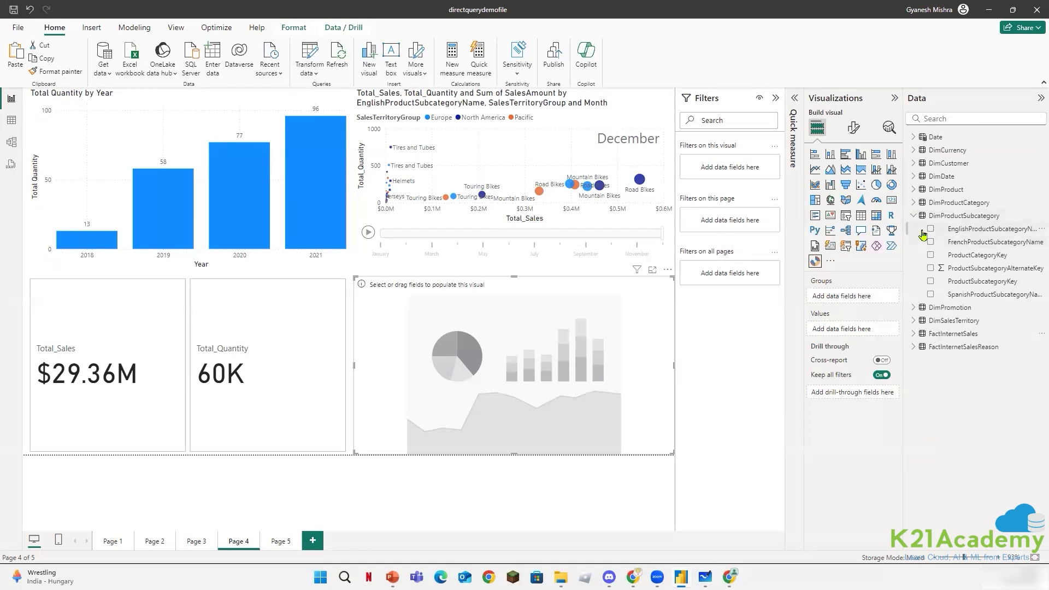
click(916, 219)
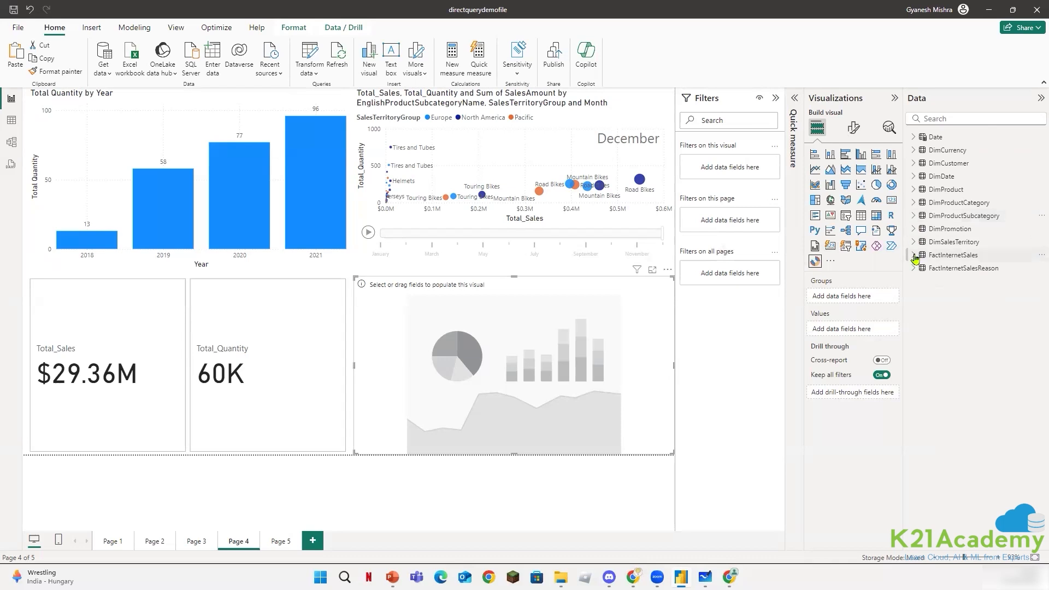
click(914, 255)
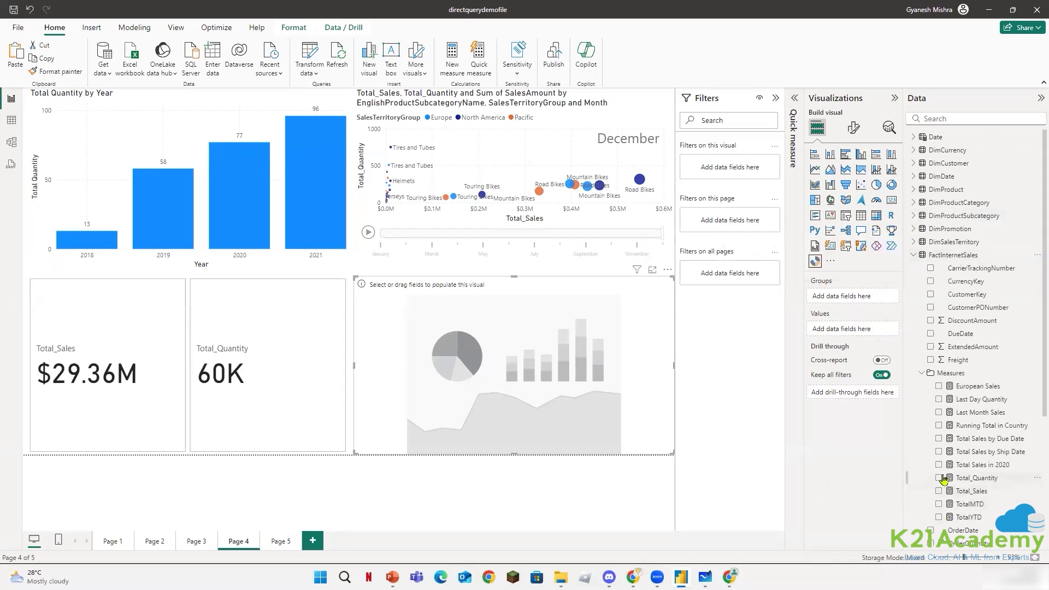
scroll(943, 480, down, 2)
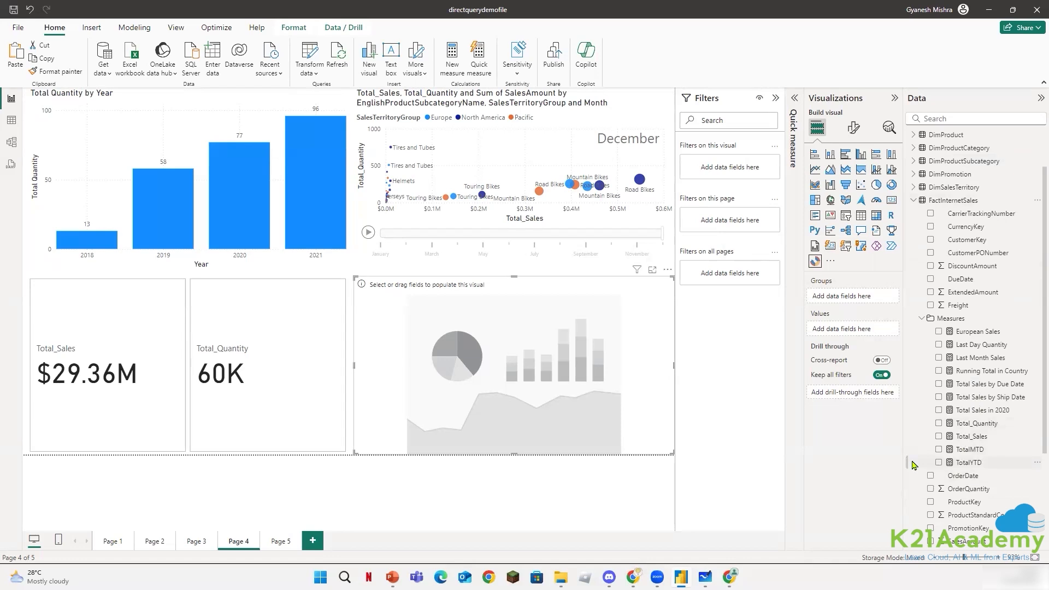
click(939, 437)
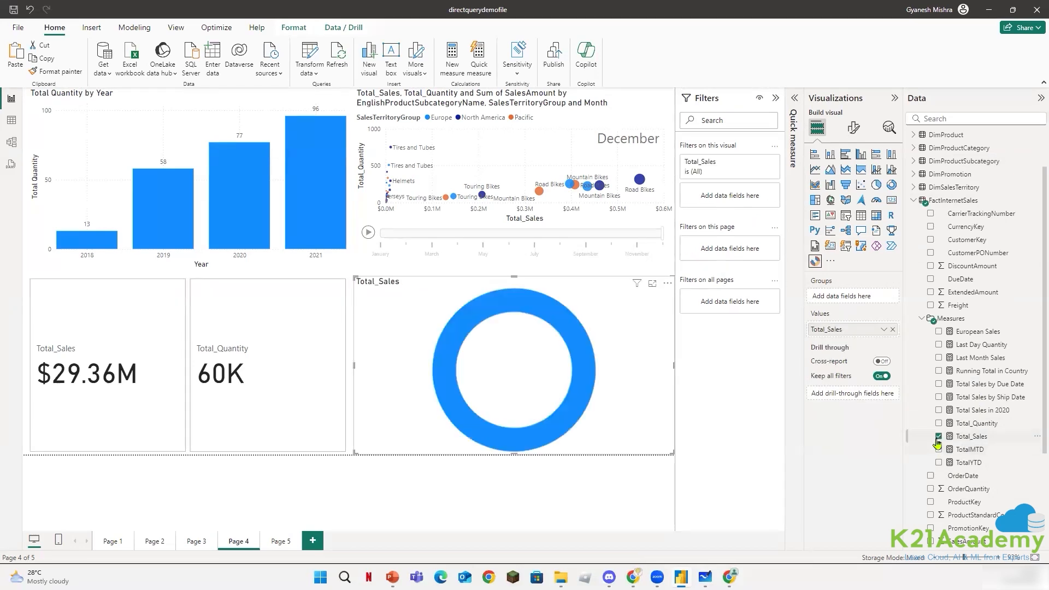
scroll(951, 415, up, 1)
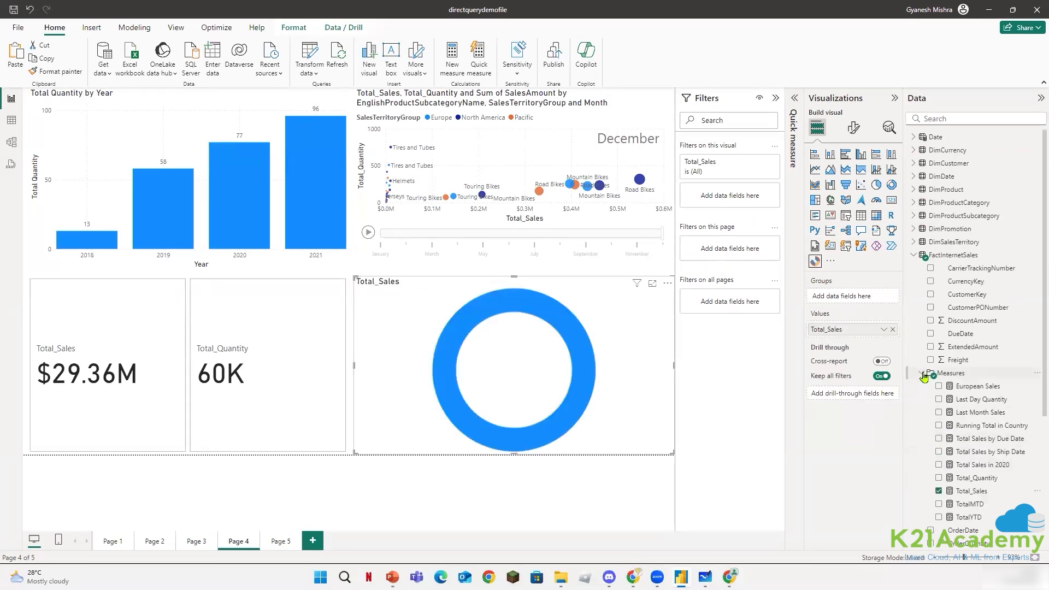
Add the Territory hierarchy from DimSalesTerritory to the Total_Sales ring chart's groups and show the chart in focus mode.
click(915, 256)
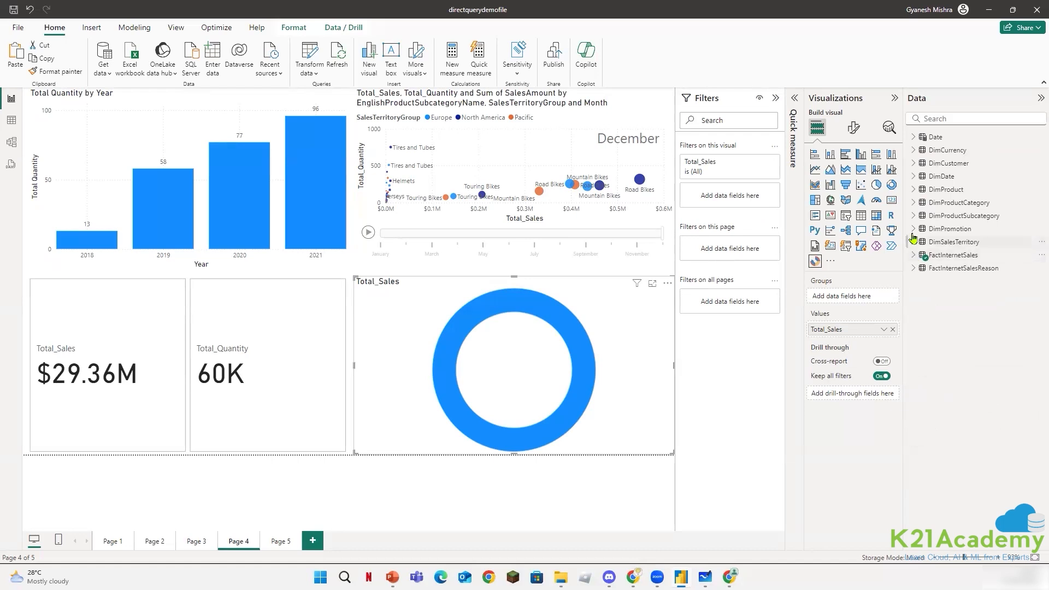
click(914, 242)
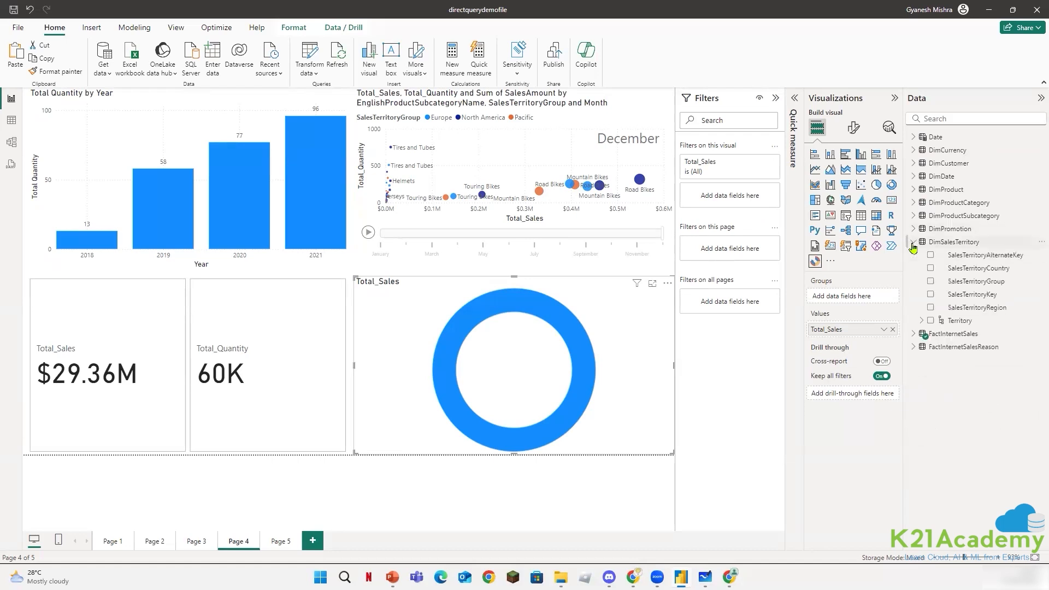
click(931, 321)
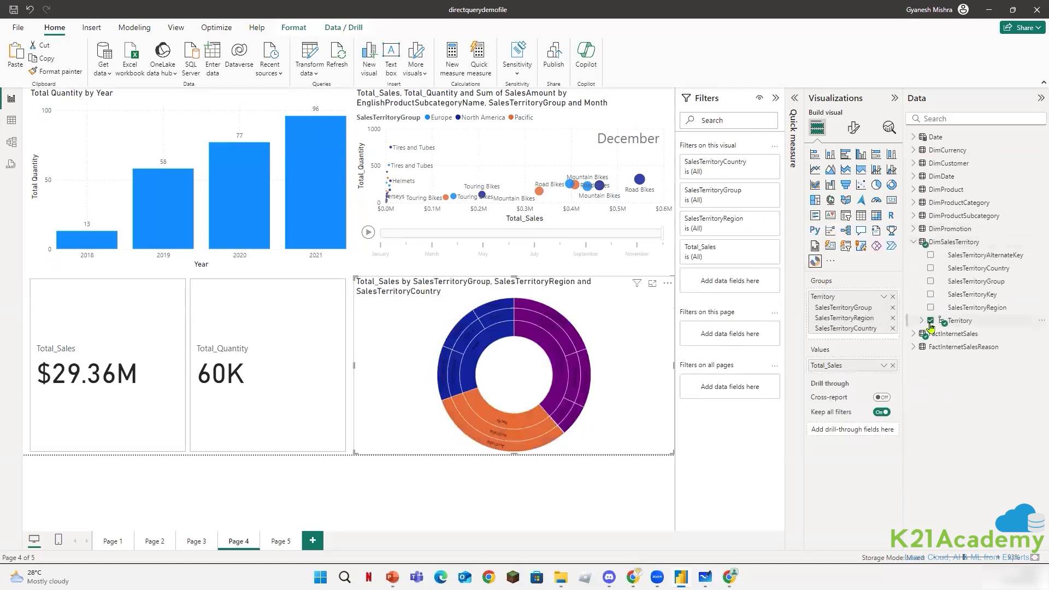
click(652, 285)
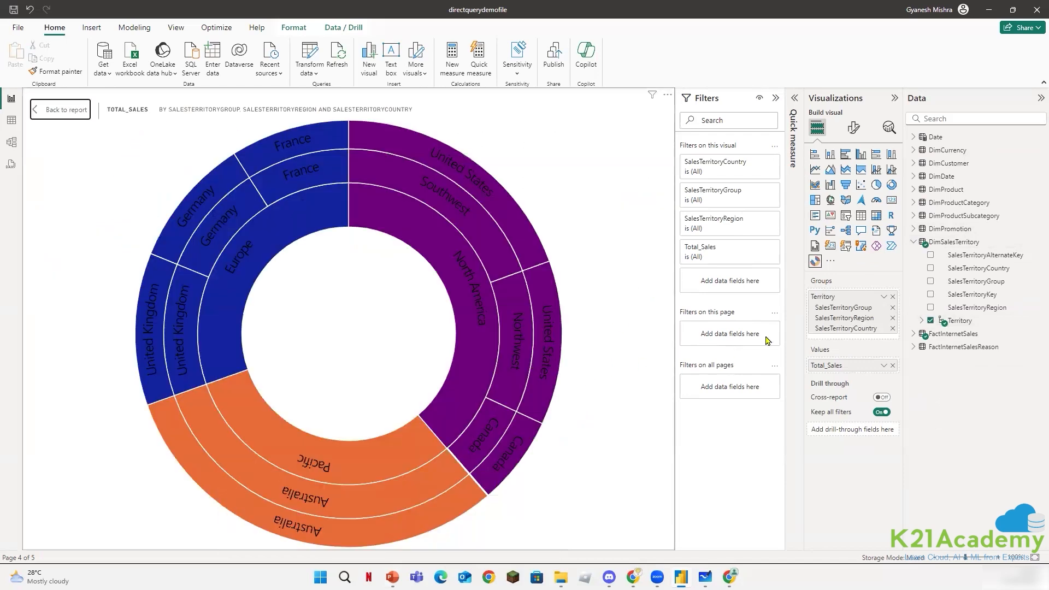
Examine the Effects and Properties settings in the ring chart's general formatting.
click(853, 129)
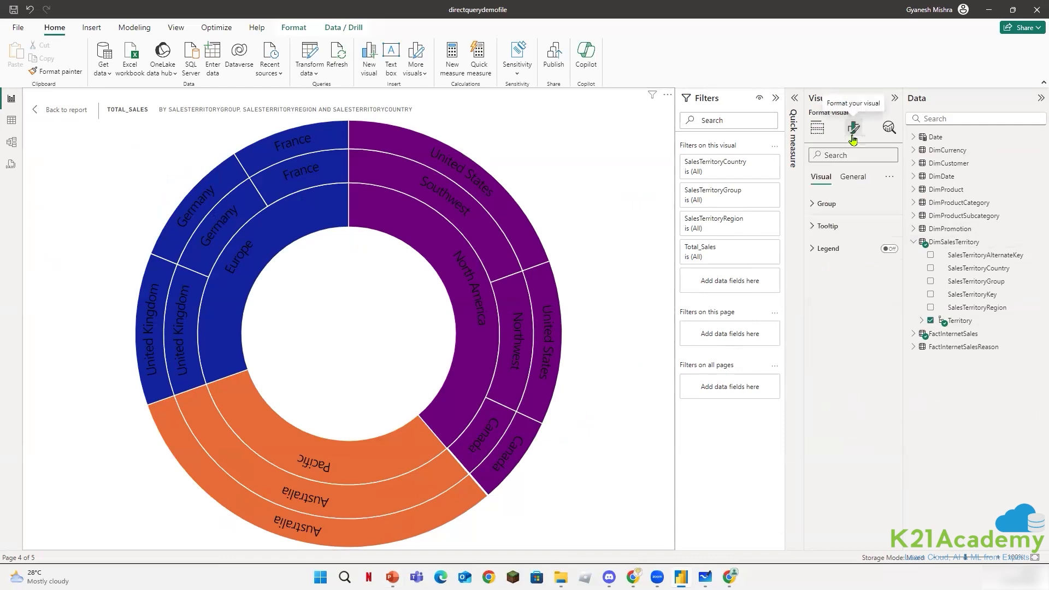
click(854, 178)
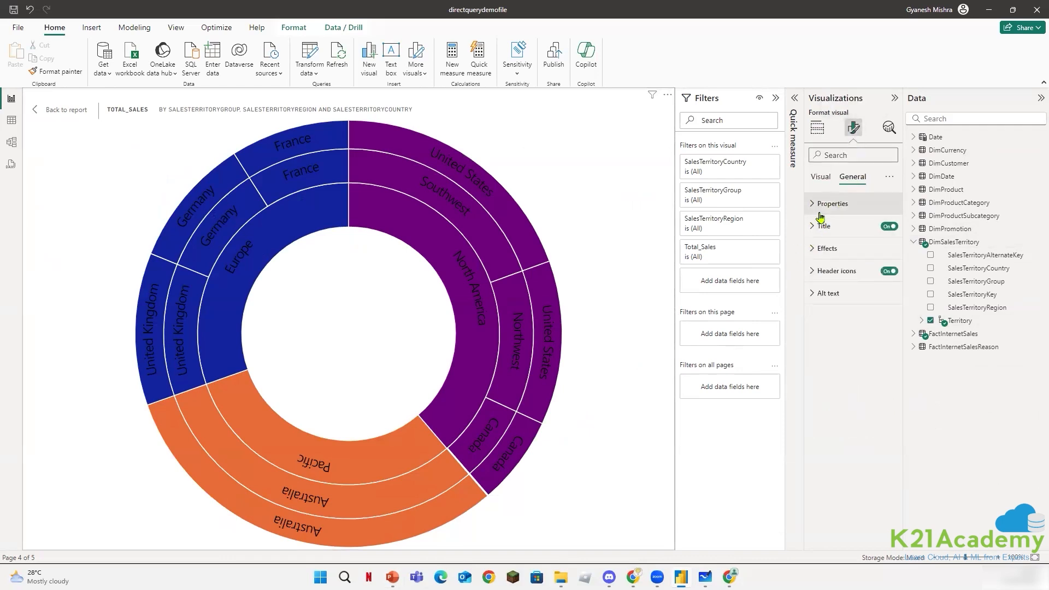
click(812, 250)
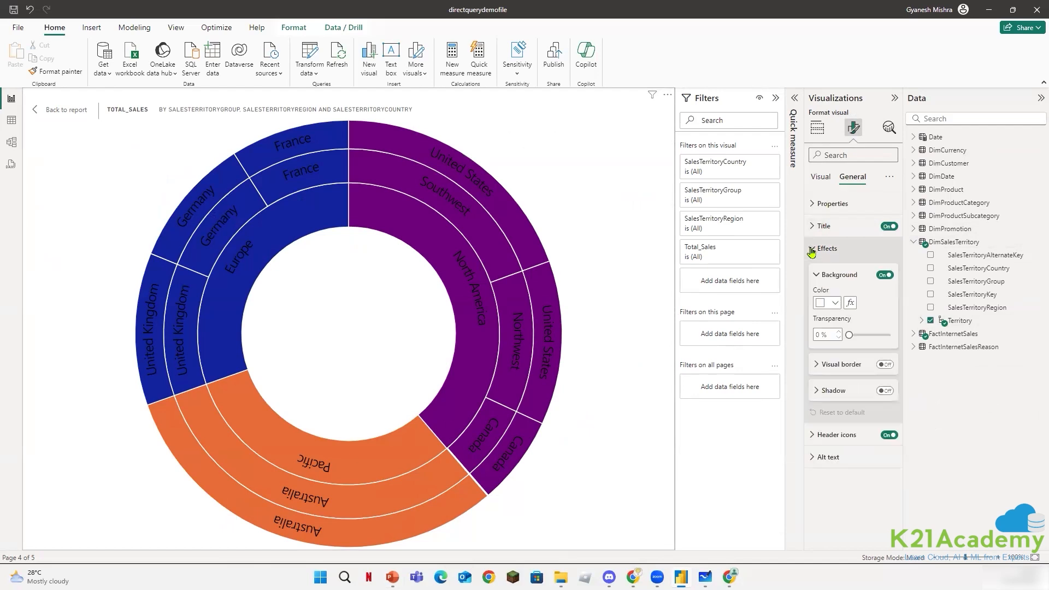
click(813, 250)
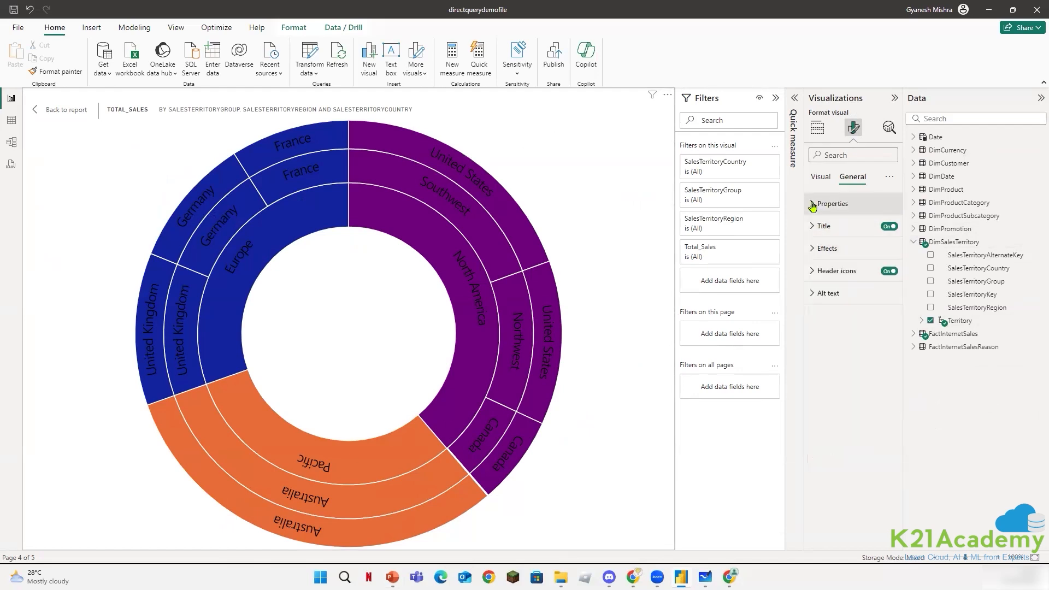
click(812, 203)
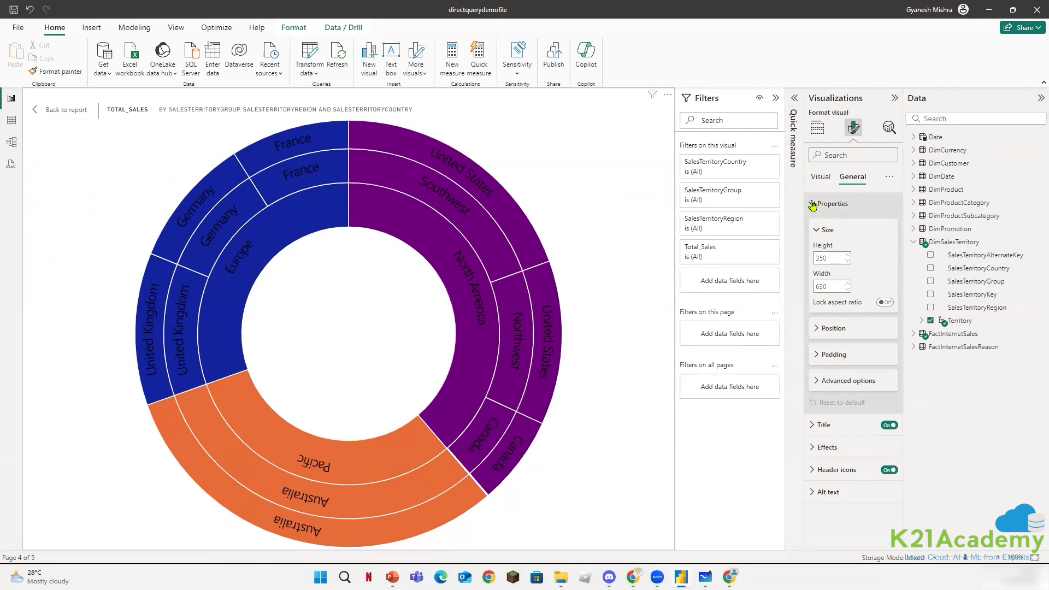
click(813, 204)
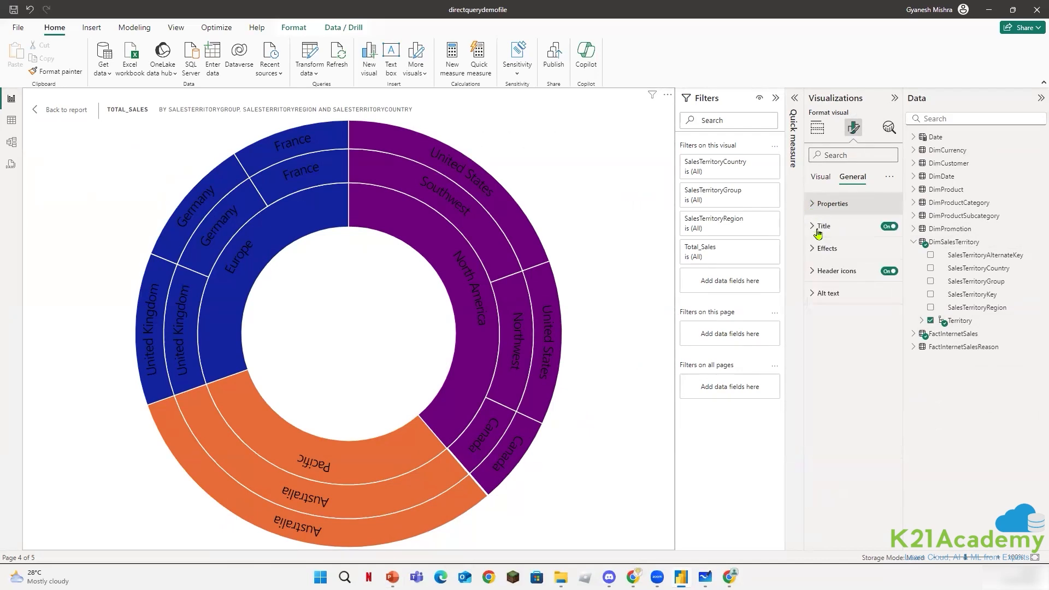
Review the chart's header icon settings and set the header icon color to white.
click(810, 281)
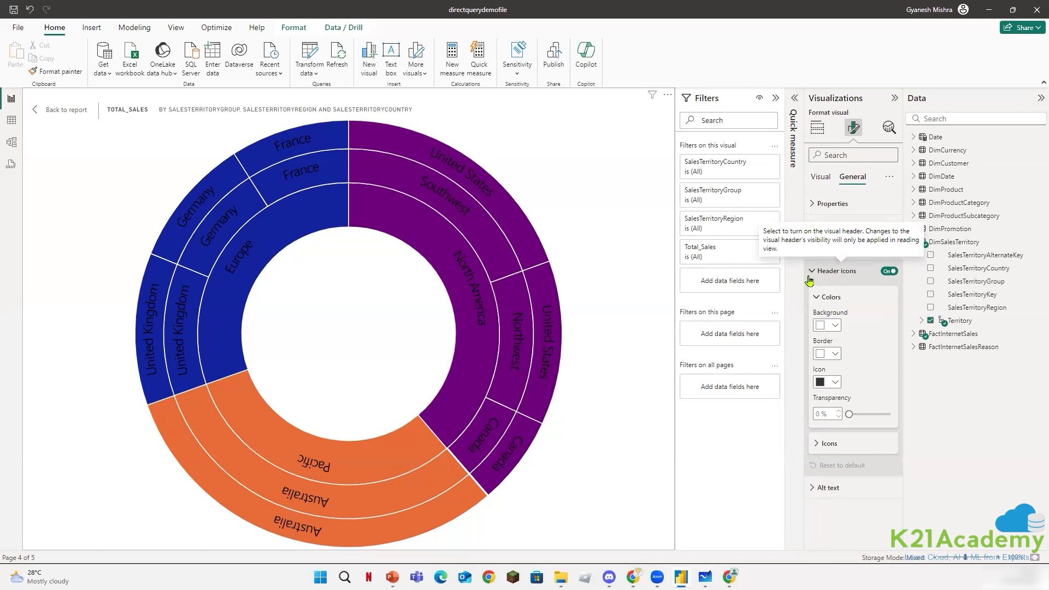
click(816, 448)
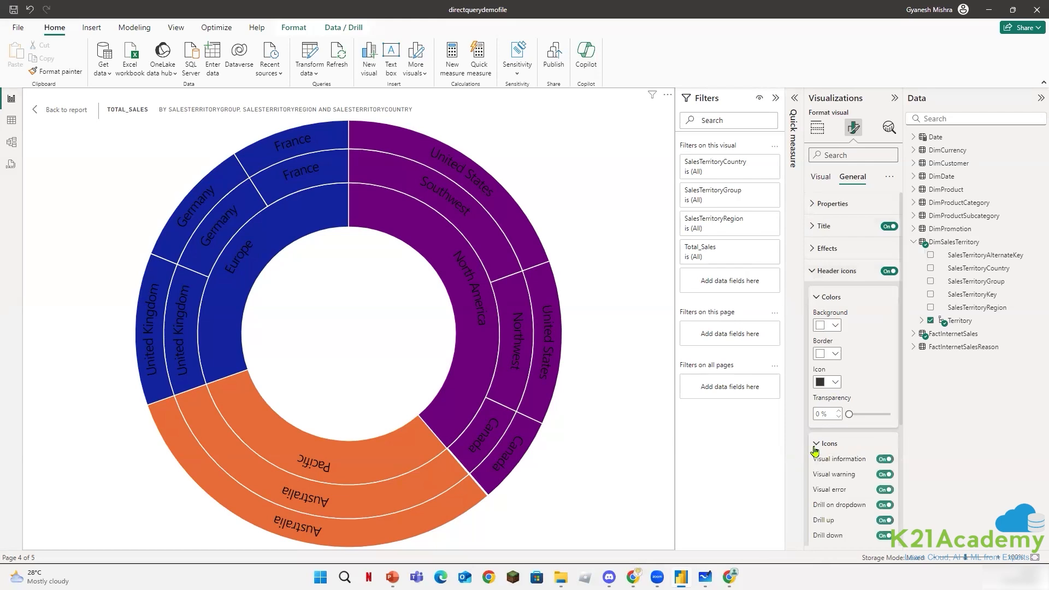
click(816, 447)
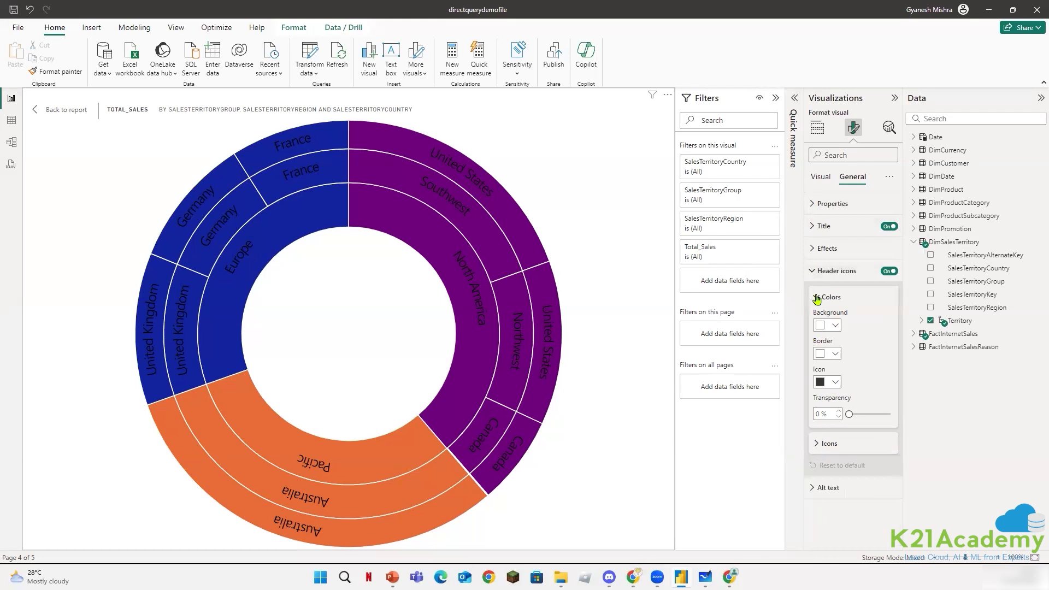
click(834, 385)
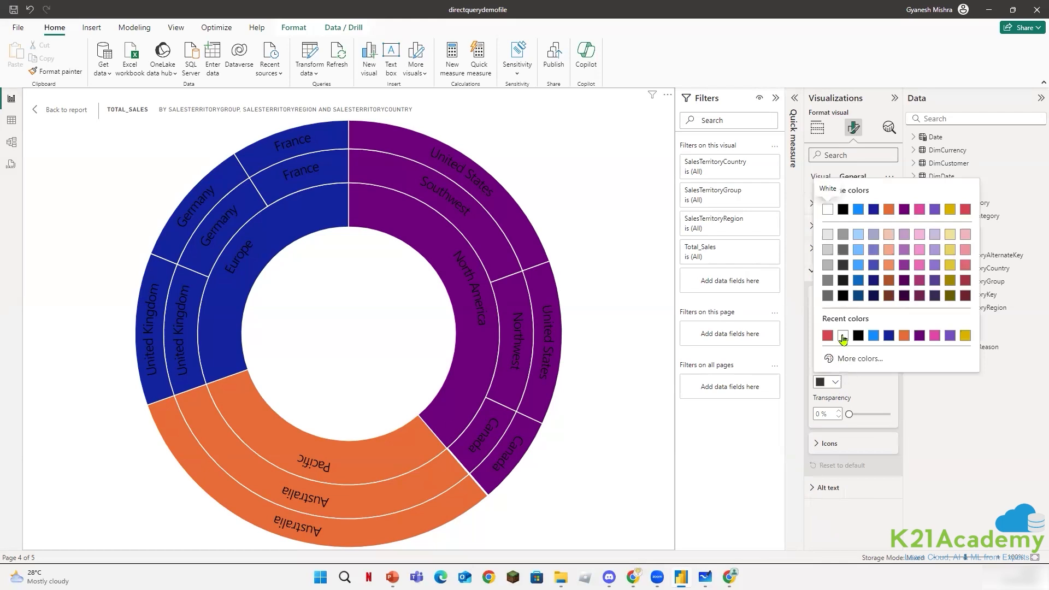
click(843, 337)
Examine the chart's Group formatting, including font size, label switches and the color of each territory.
click(820, 176)
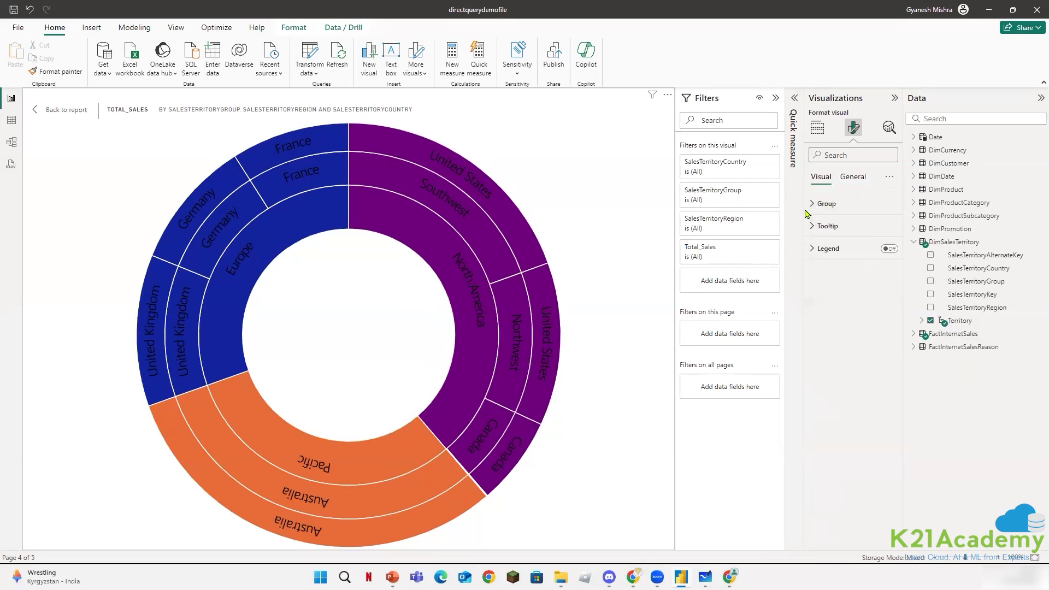
click(826, 204)
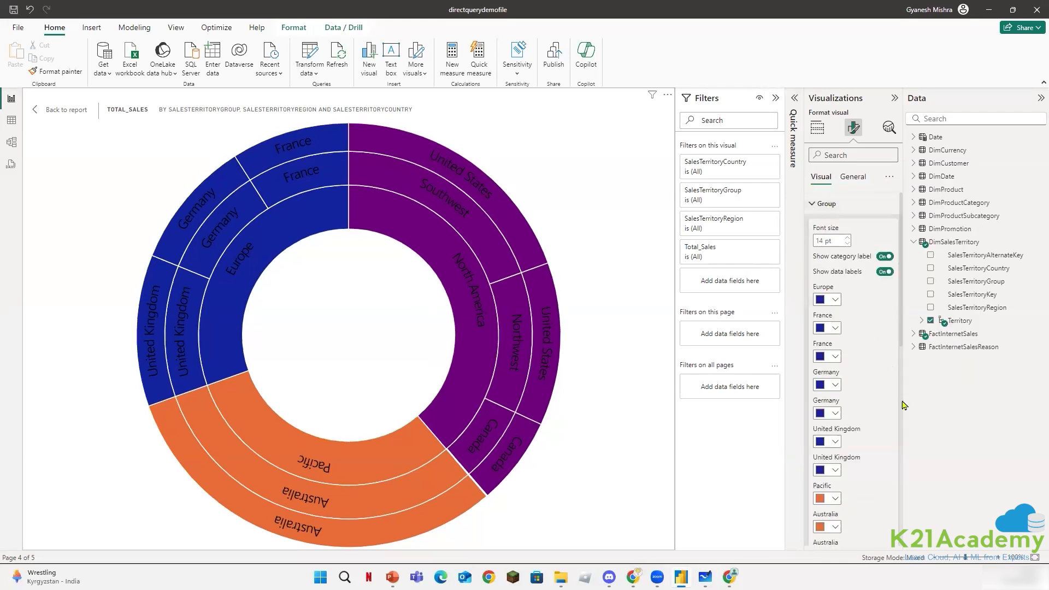
scroll(860, 448, down, 10)
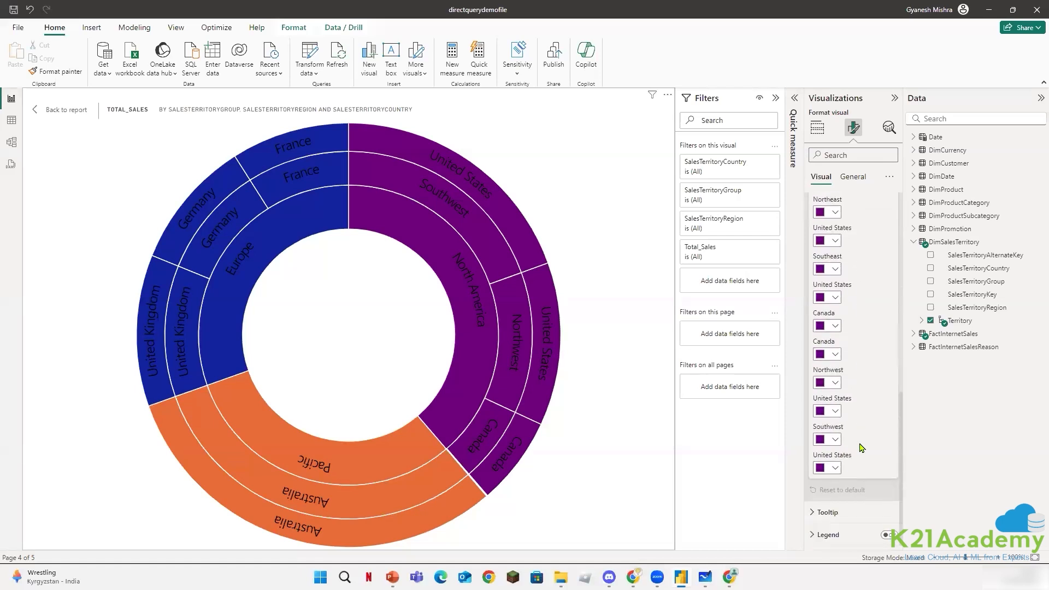
scroll(860, 448, up, 10)
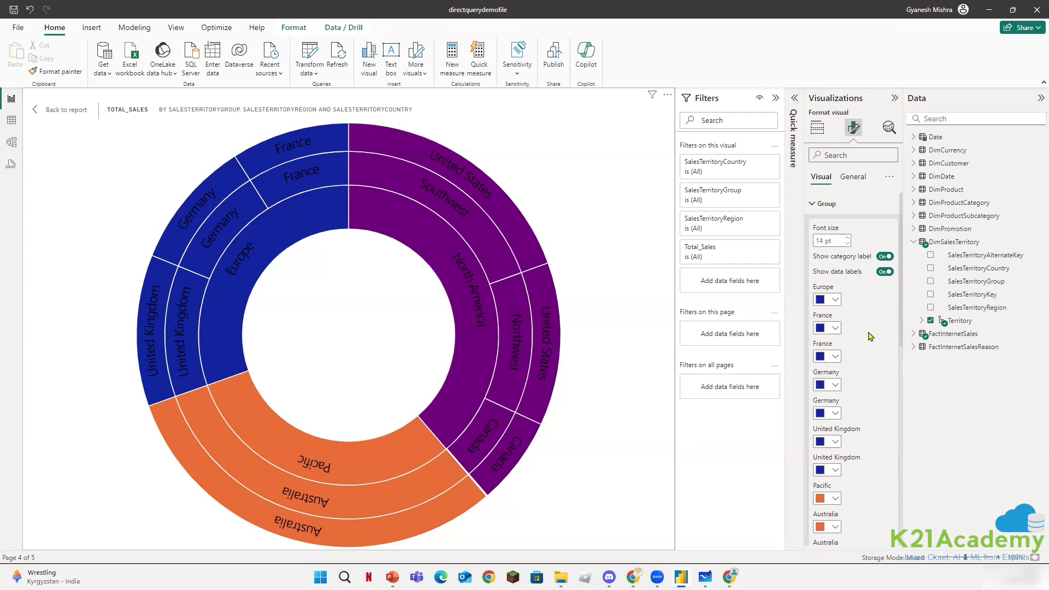
scroll(872, 336, down, 10)
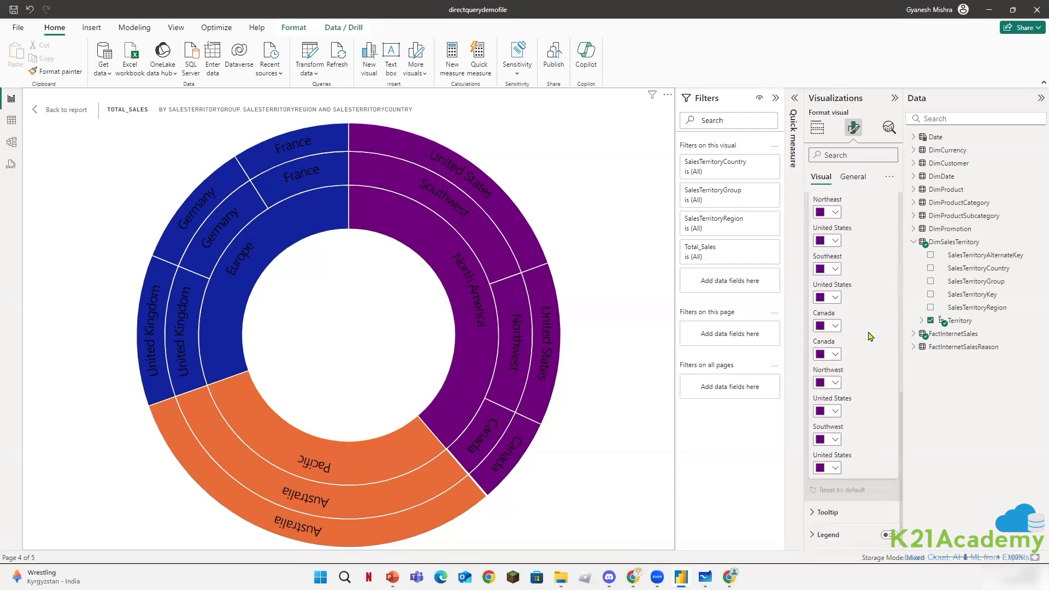
scroll(871, 351, up, 10)
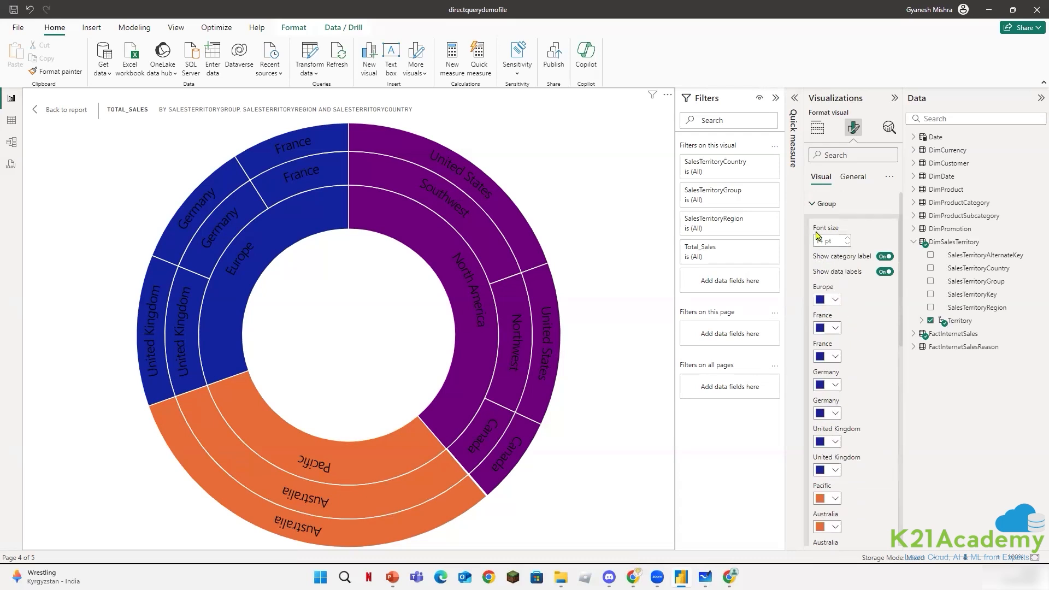
click(814, 206)
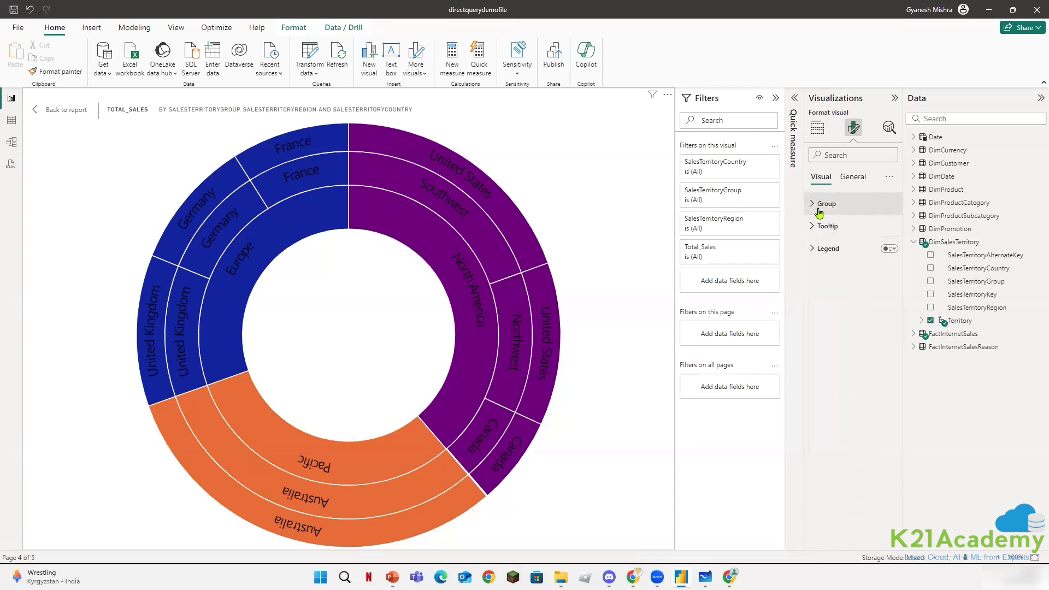
Set the Europe group's color to the light yellow #f0e199 (Theme color 7, 60% lighter).
click(813, 210)
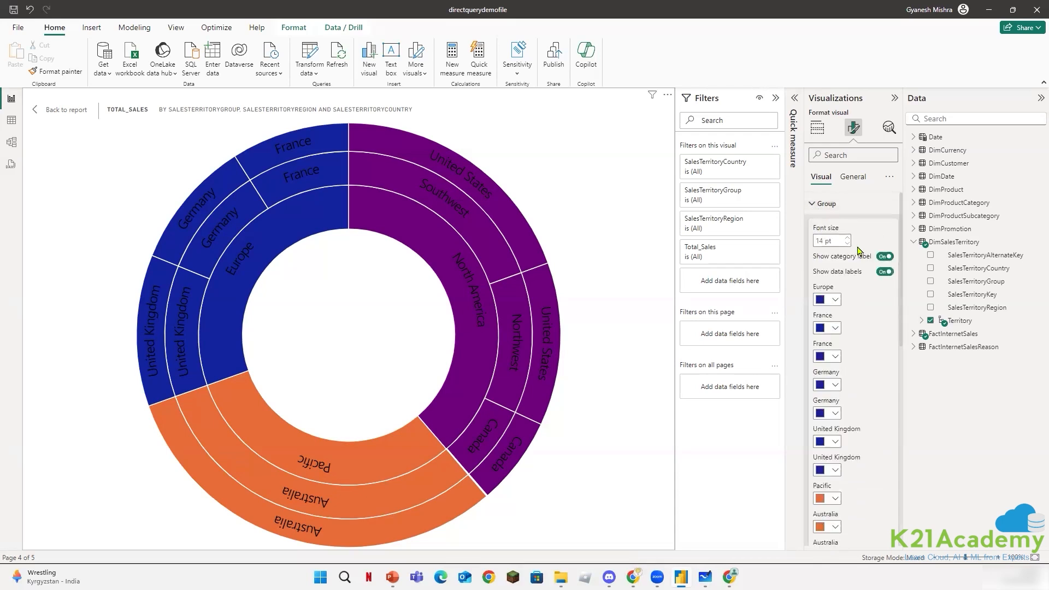
click(832, 301)
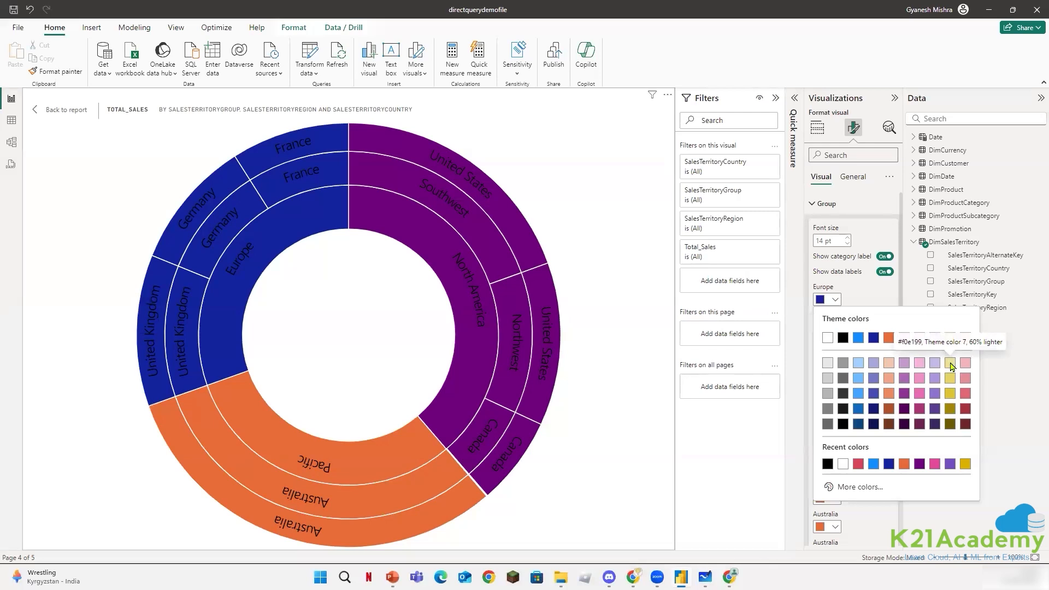
click(951, 364)
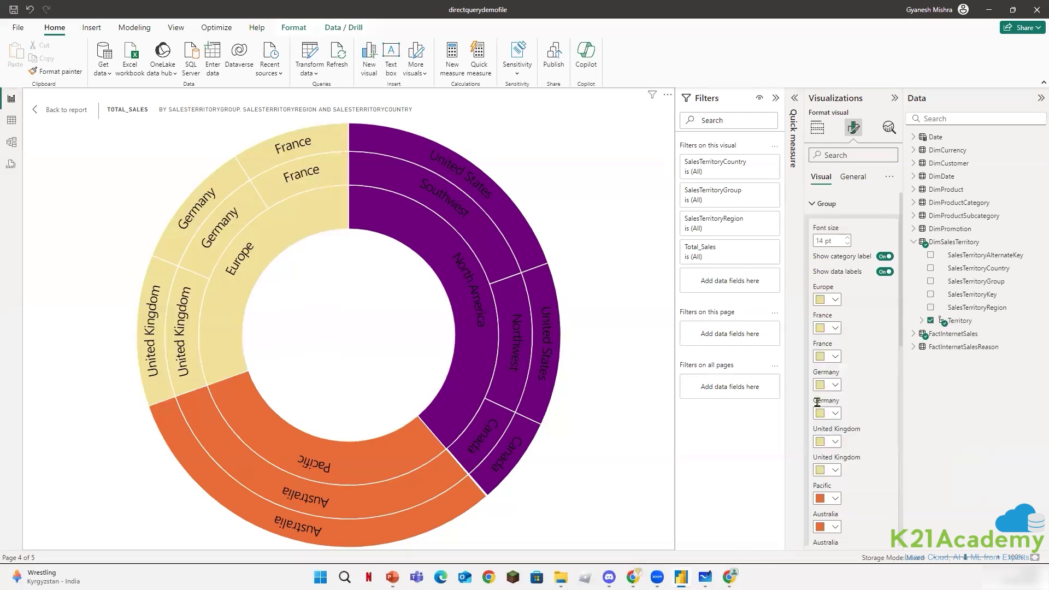
Set the North America group's color to a custom green, RGB 58, 215, 23, and close the Group settings.
mouse_move(458, 403)
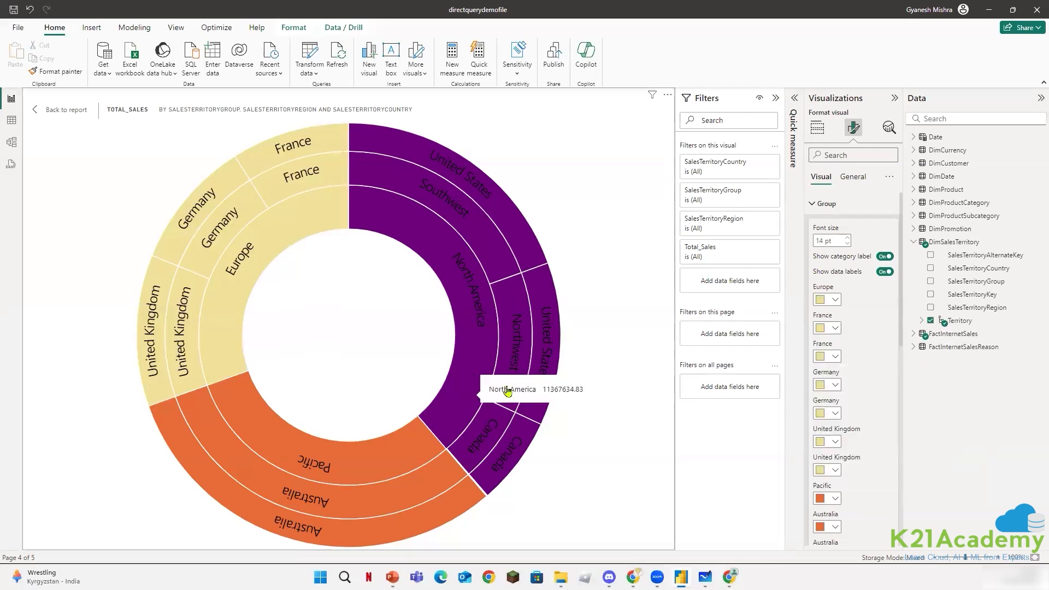
scroll(841, 381, down, 5)
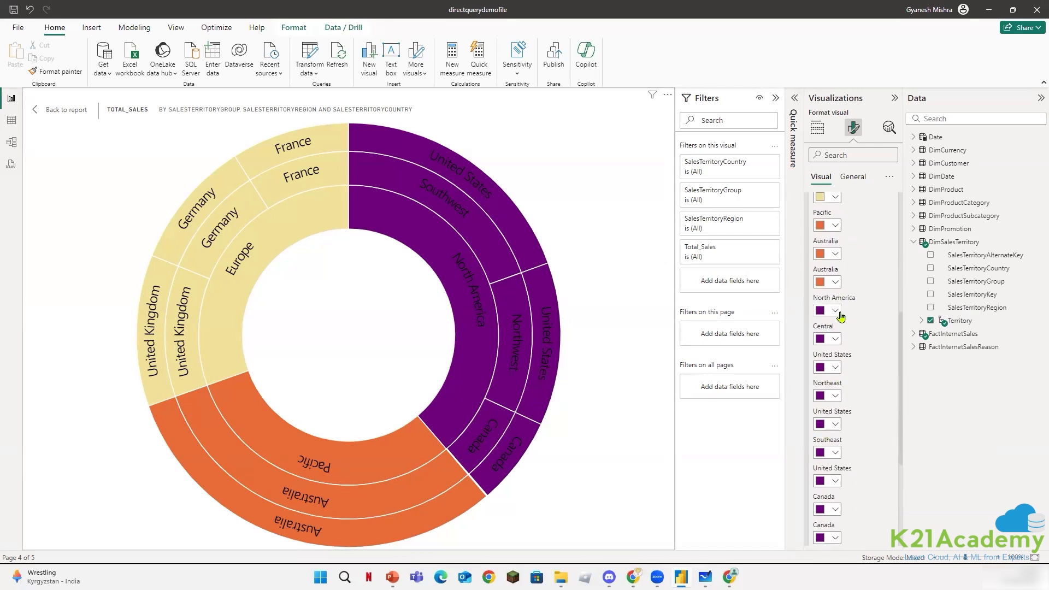
click(951, 348)
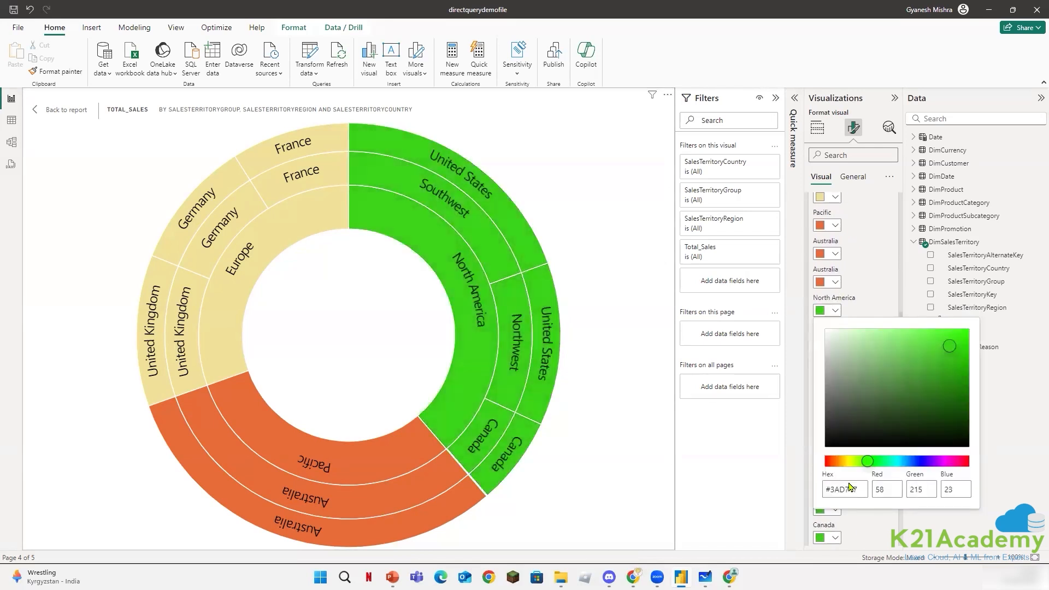
click(872, 542)
scroll(844, 491, up, 5)
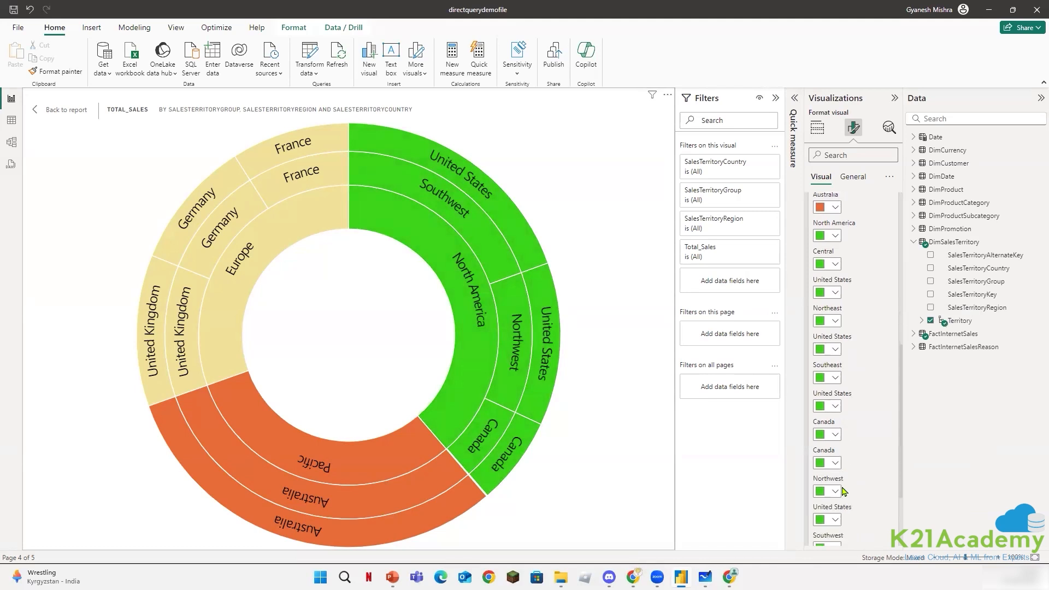
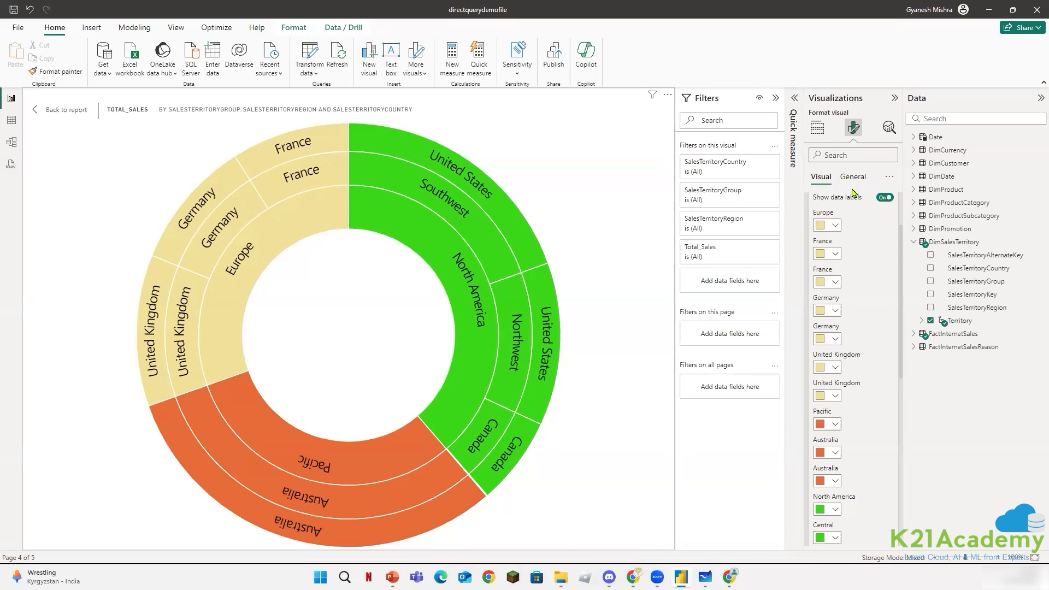
scroll(873, 249, up, 2)
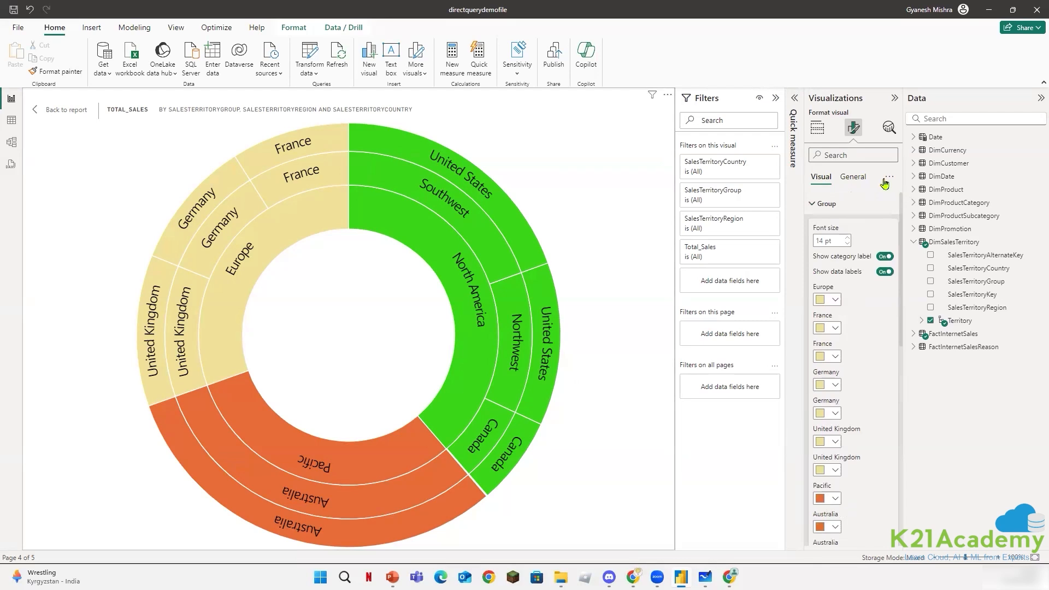
click(818, 205)
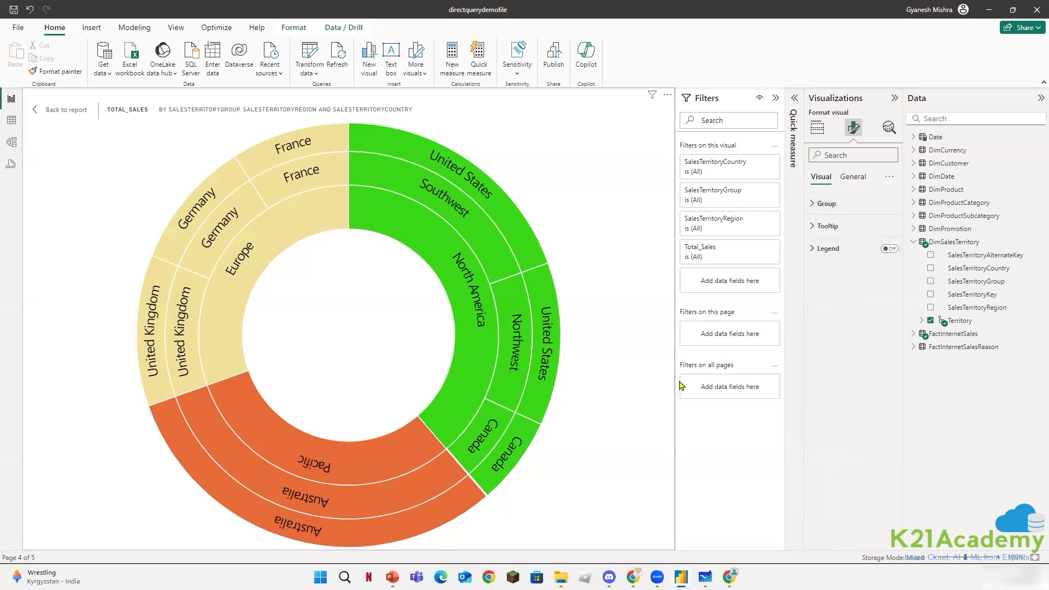
Check the sales share of the outer and inner Canada segments and of North America, then clear the segment selection.
click(496, 480)
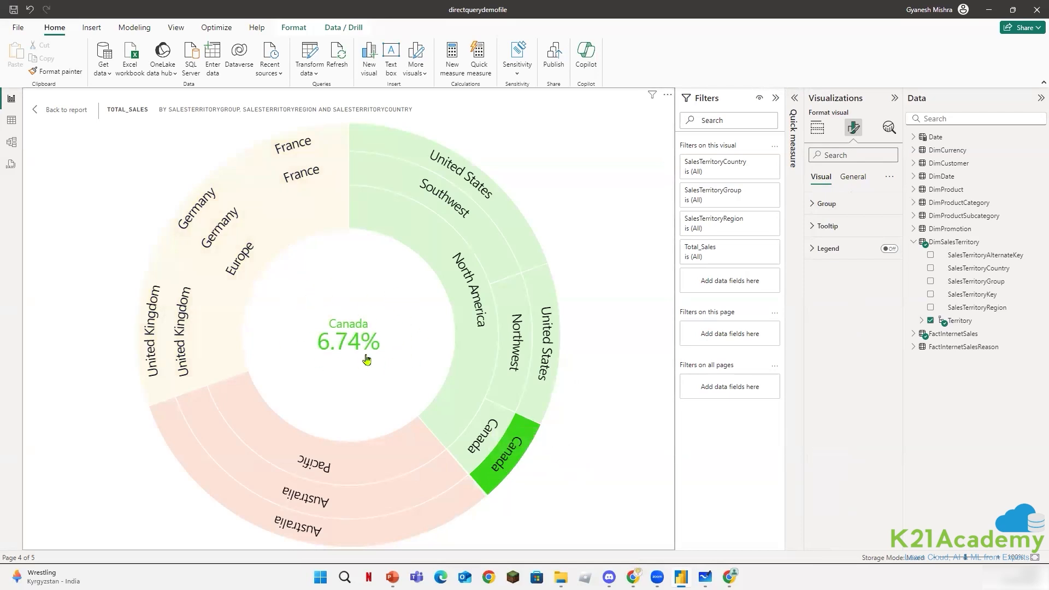
click(475, 444)
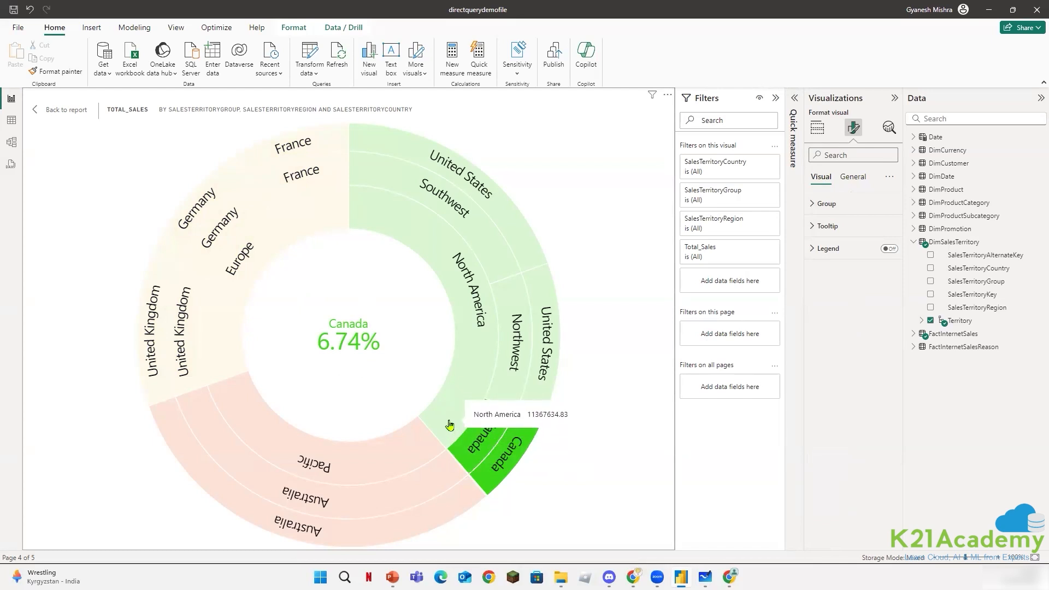
click(450, 426)
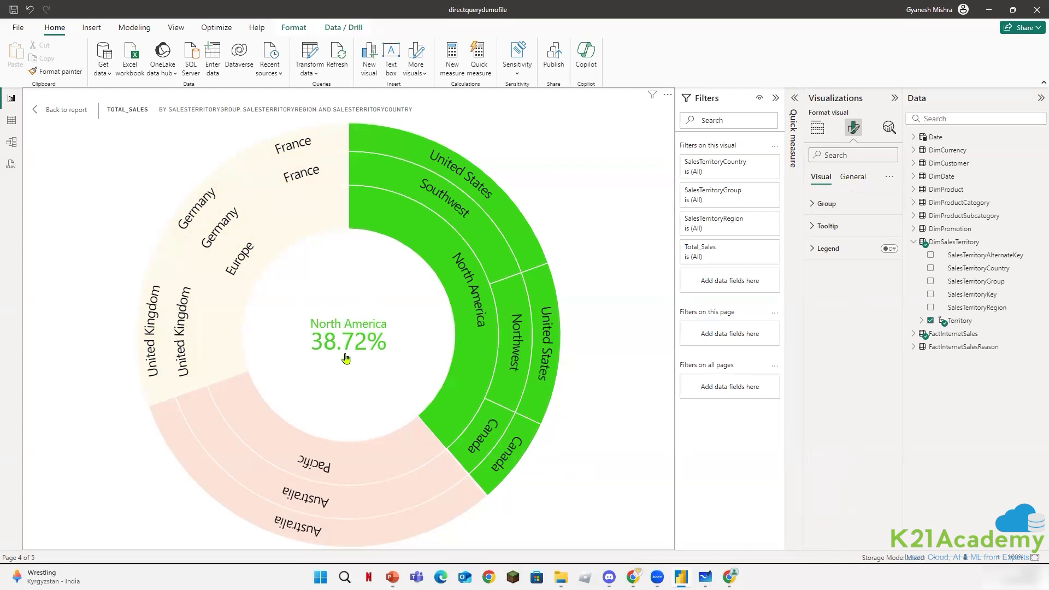
click(523, 350)
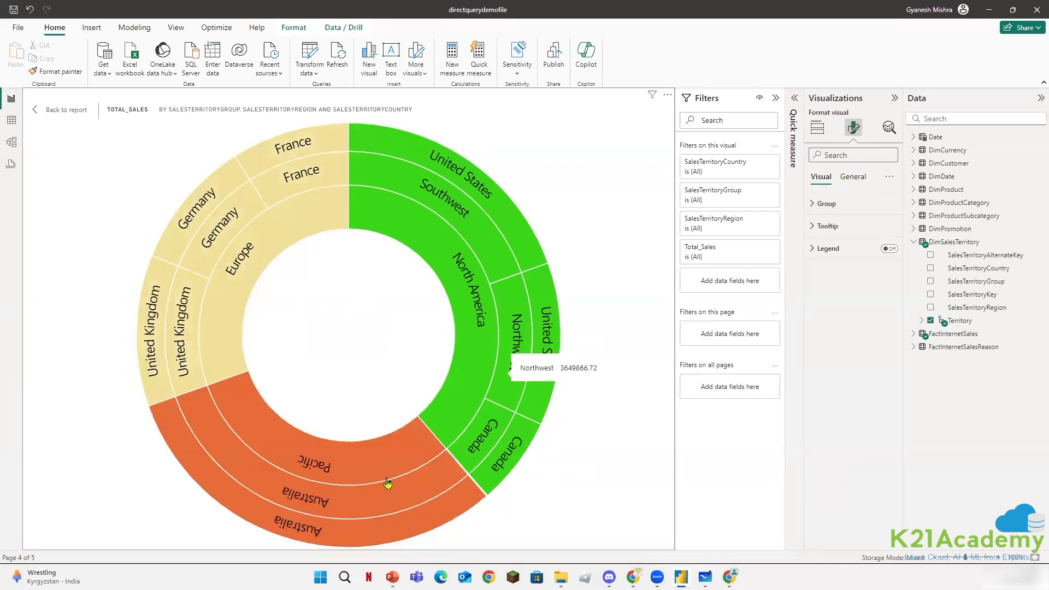
Check the Pacific segment's share of sales and look through the chart's Group formatting options.
click(324, 468)
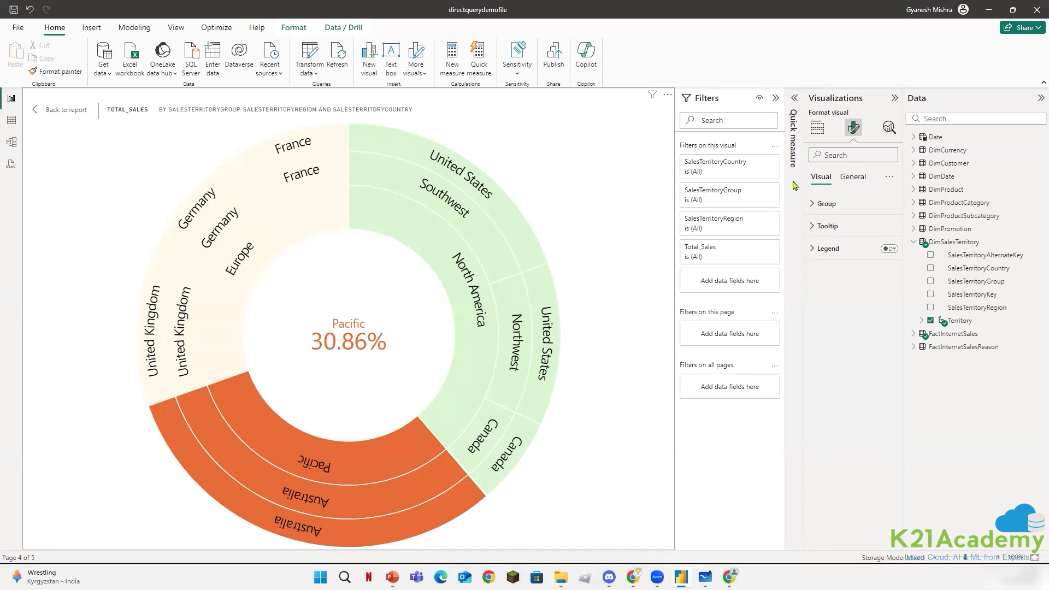
click(814, 204)
scroll(851, 304, down, 10)
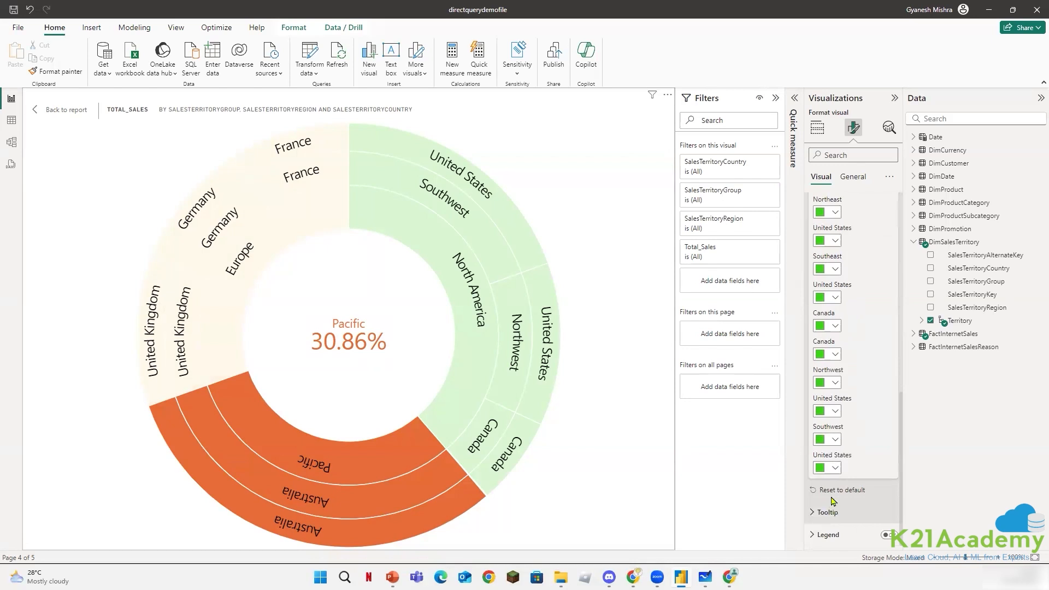
scroll(830, 500, up, 10)
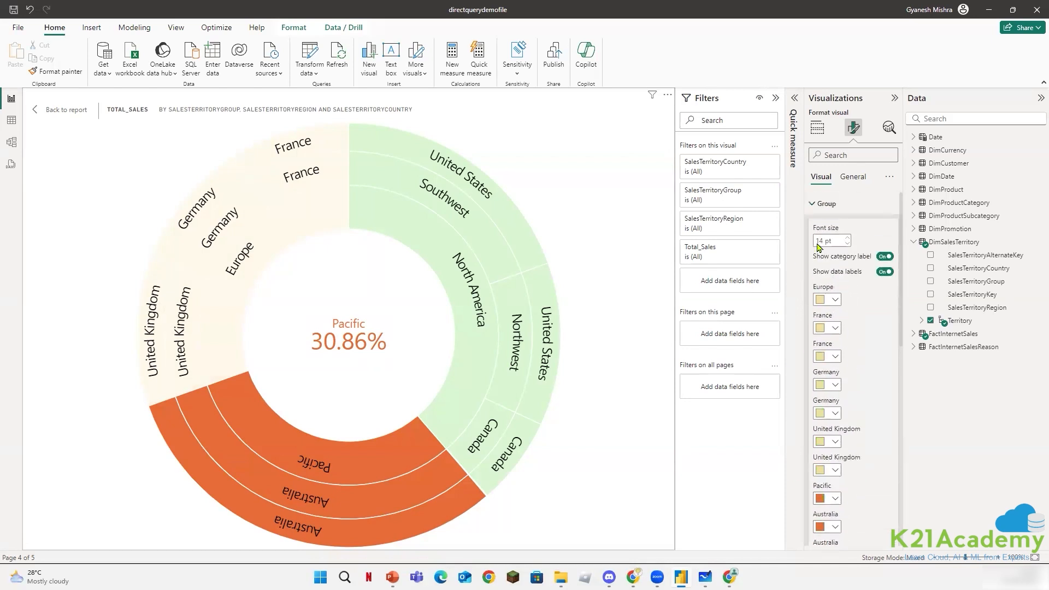
click(820, 205)
Examine the chart's header icon switches in its general formatting settings.
click(853, 176)
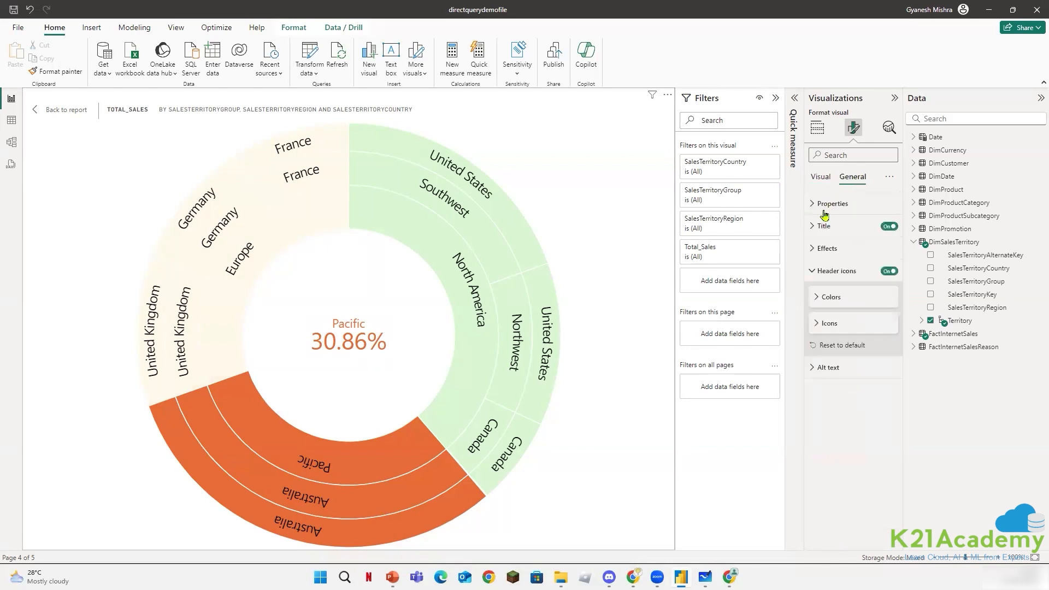
click(816, 327)
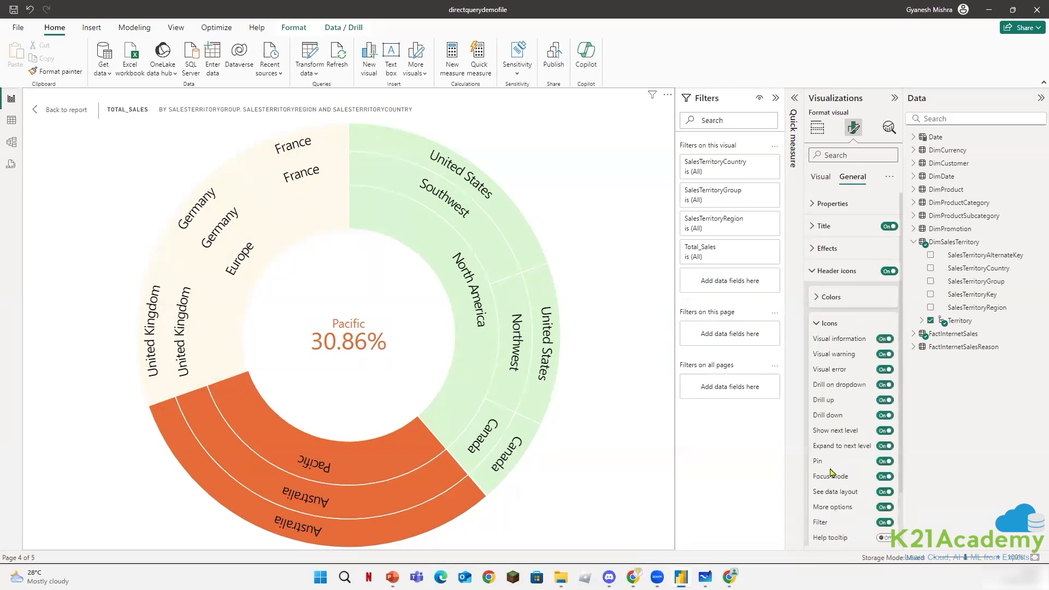
scroll(831, 473, down, 2)
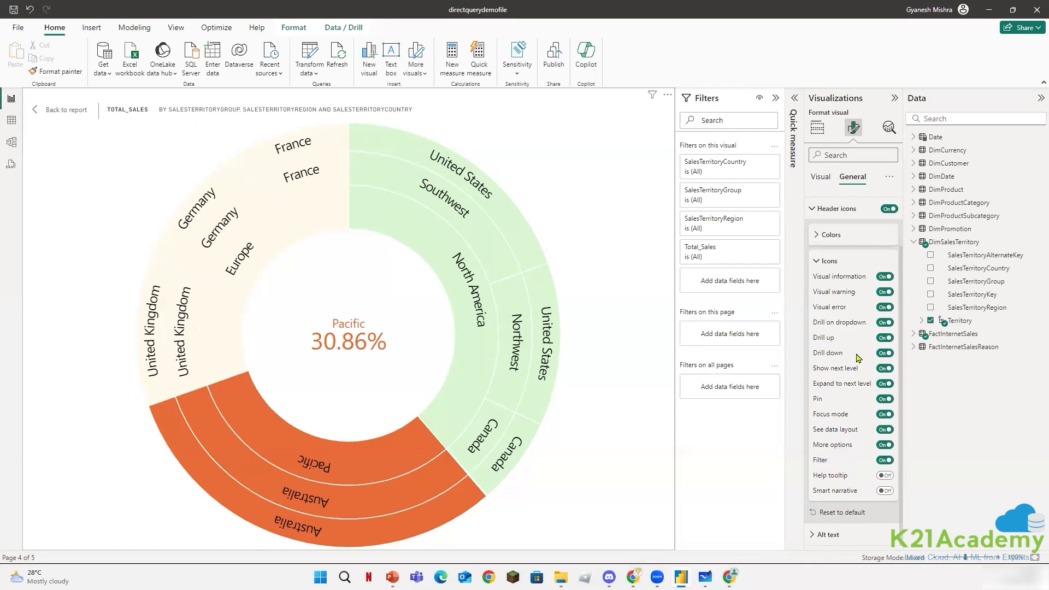
scroll(858, 344, up, 2)
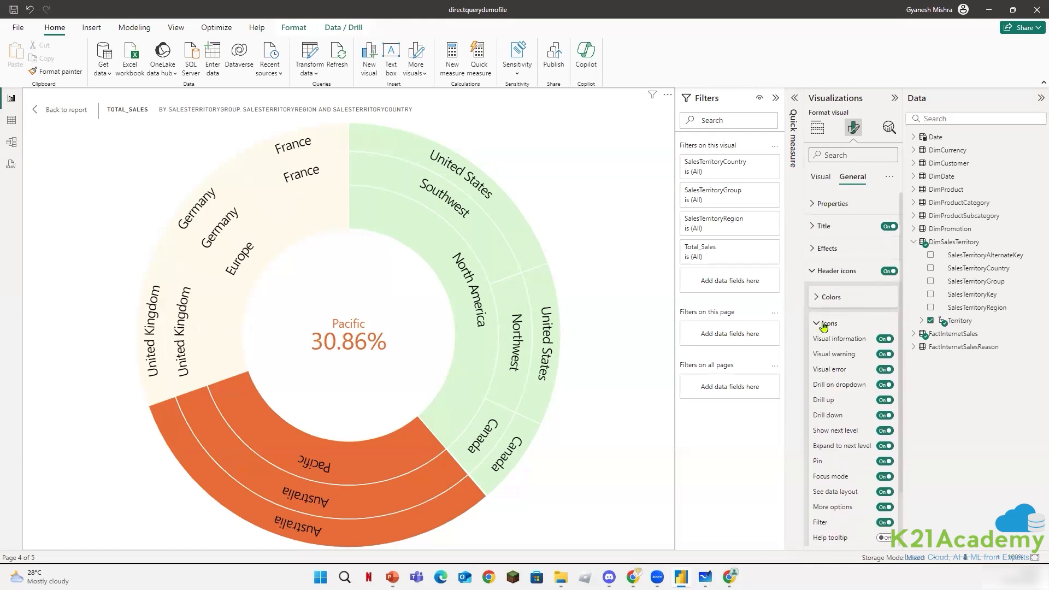
click(818, 325)
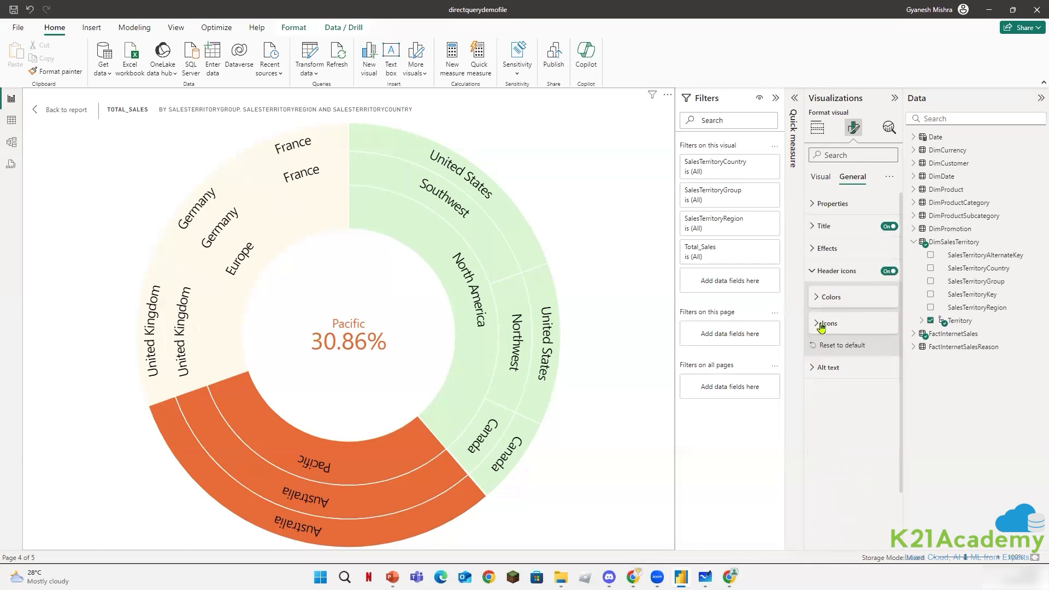
click(815, 271)
Examine the chart's Effects settings, including the background color palette, without choosing a color.
click(812, 248)
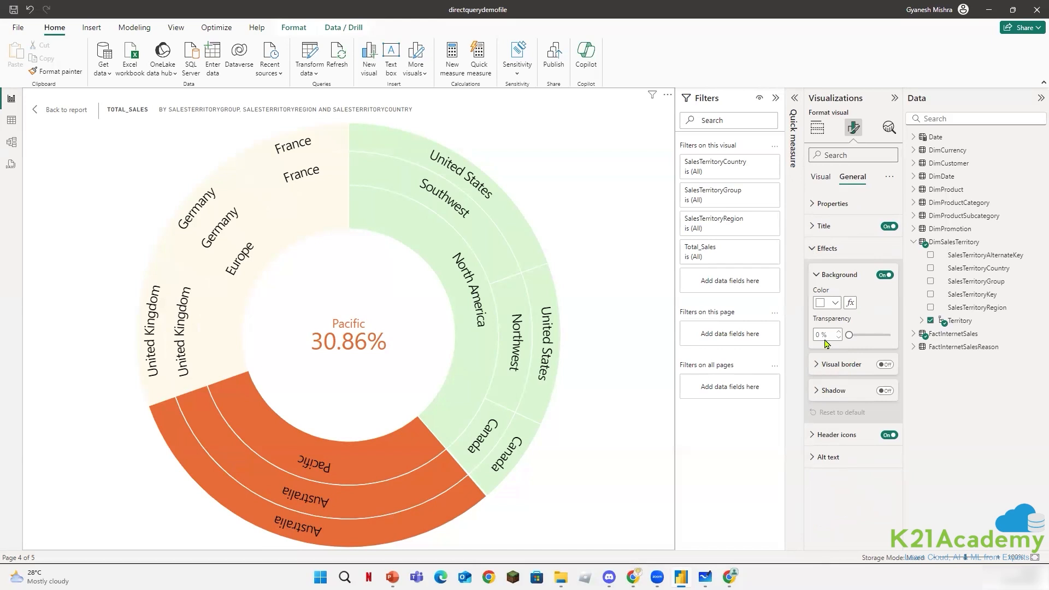
click(838, 303)
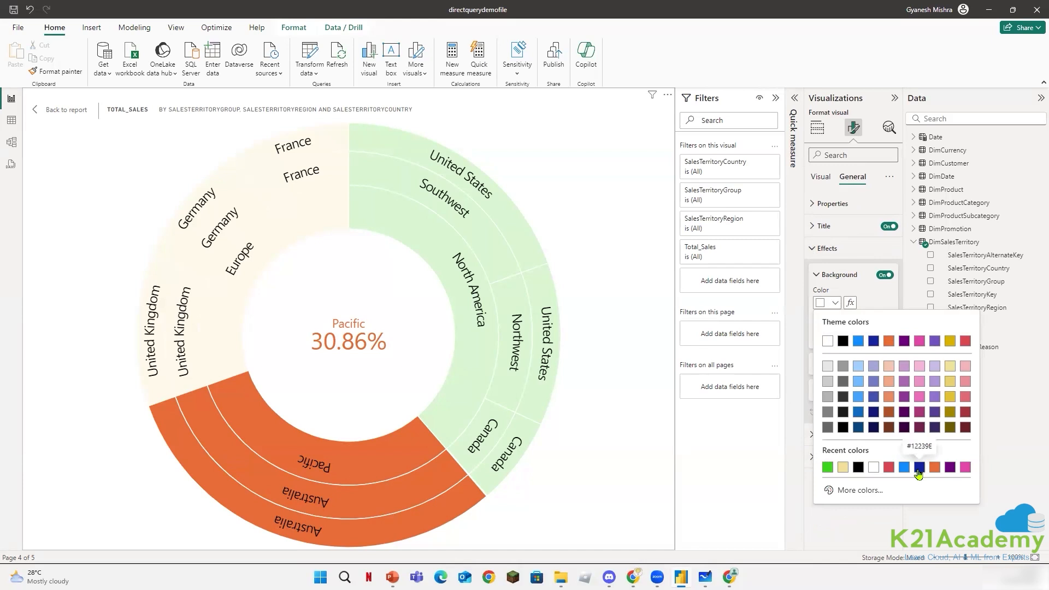
click(887, 293)
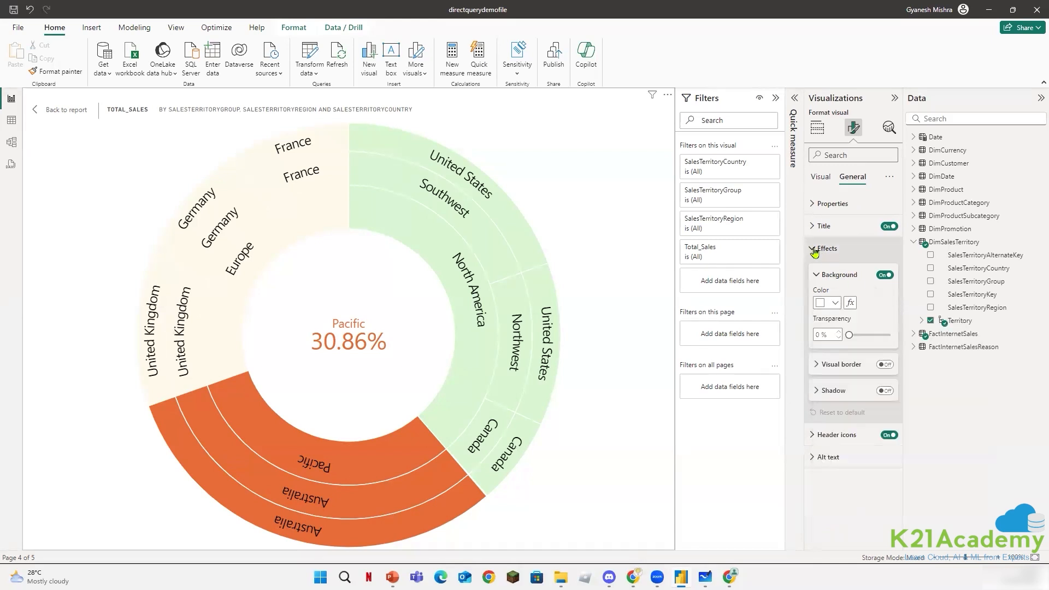
click(815, 251)
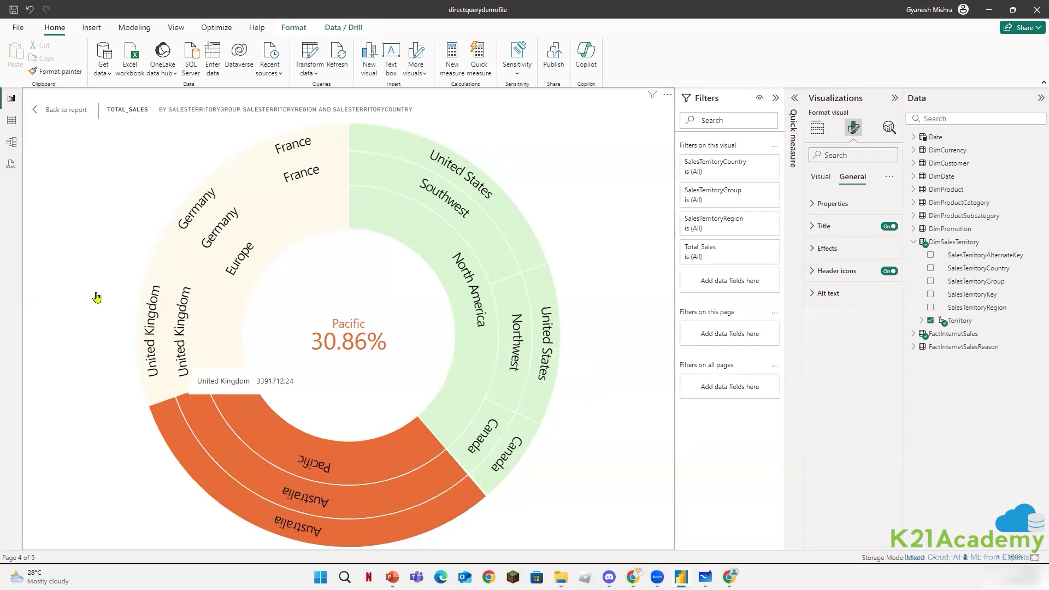
Check the sales share of the inner Germany and inner France segments in the sunburst chart.
click(210, 247)
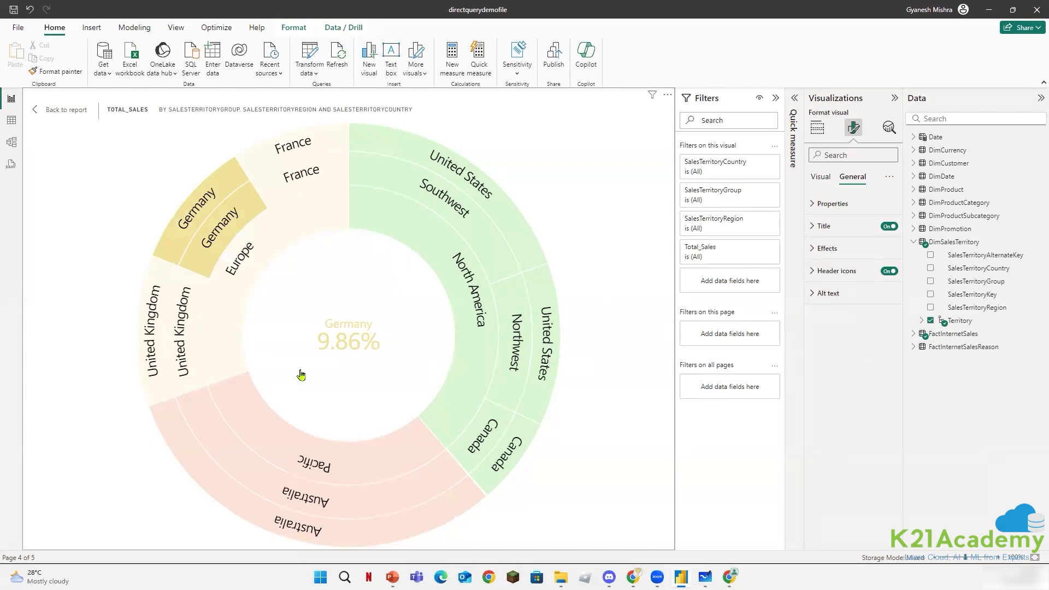
click(284, 203)
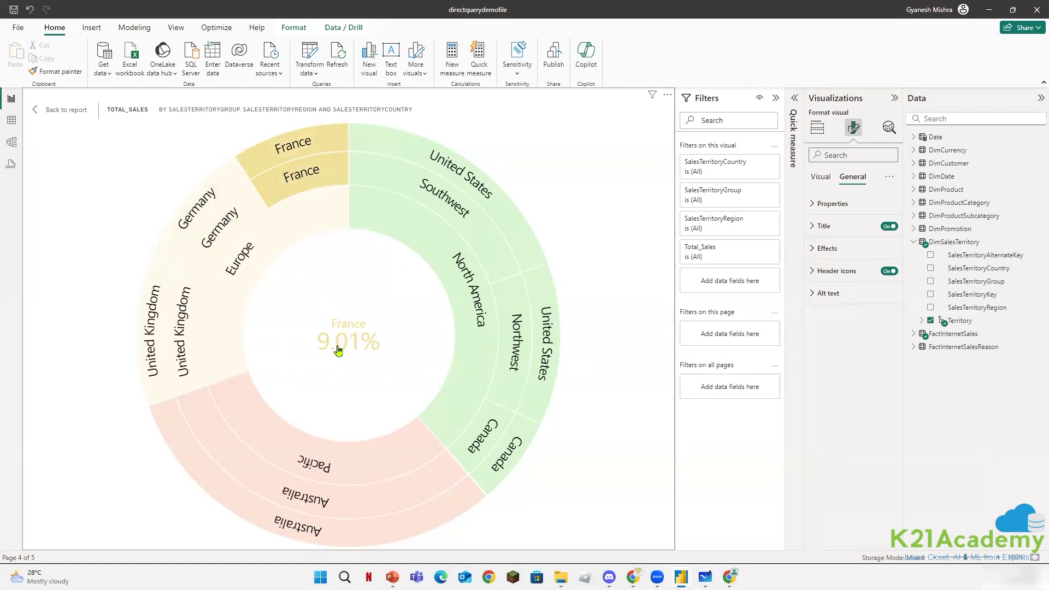
mouse_move(280, 179)
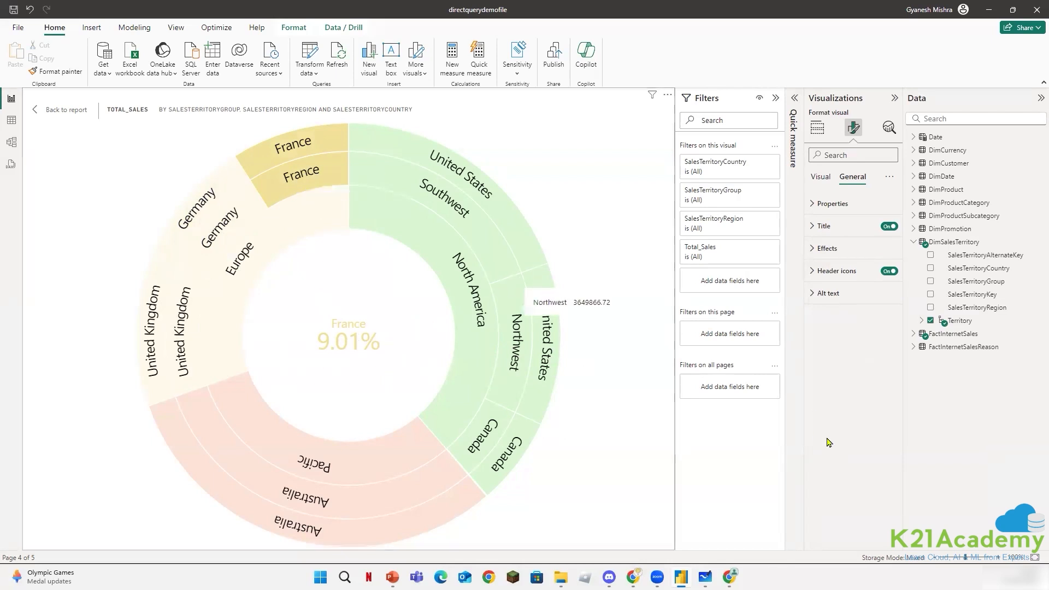
Display the formula of the Total_Sales measure from the Measures folder of FactInternetSales.
click(914, 334)
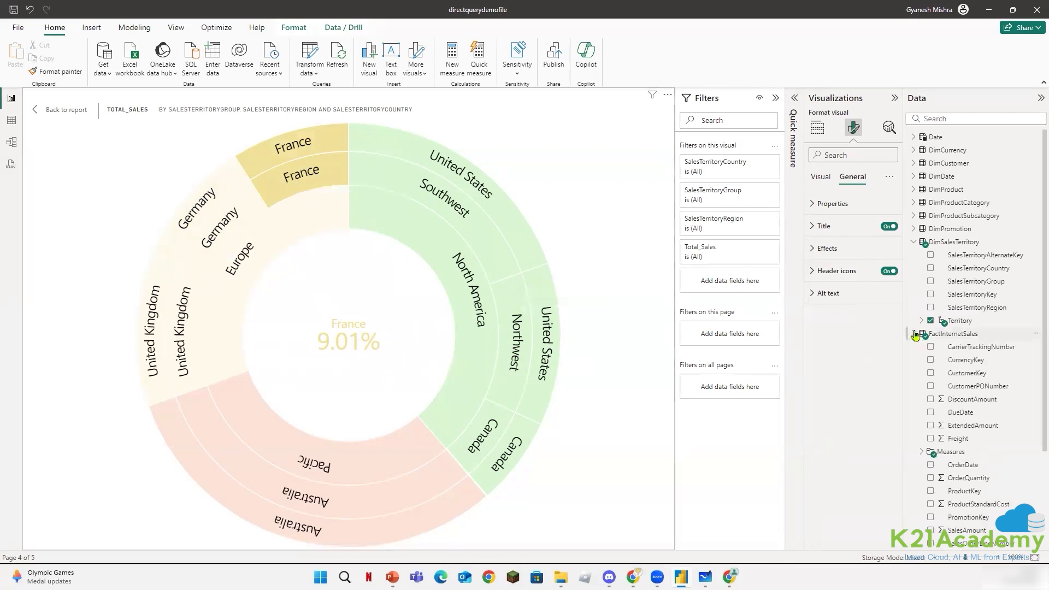
scroll(963, 526, down, 3)
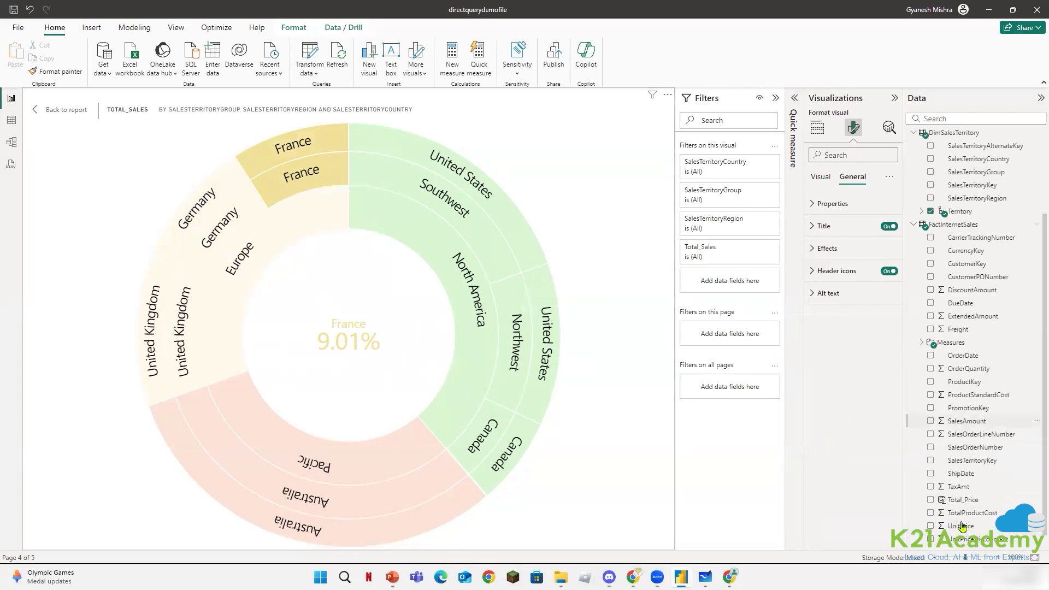
click(923, 331)
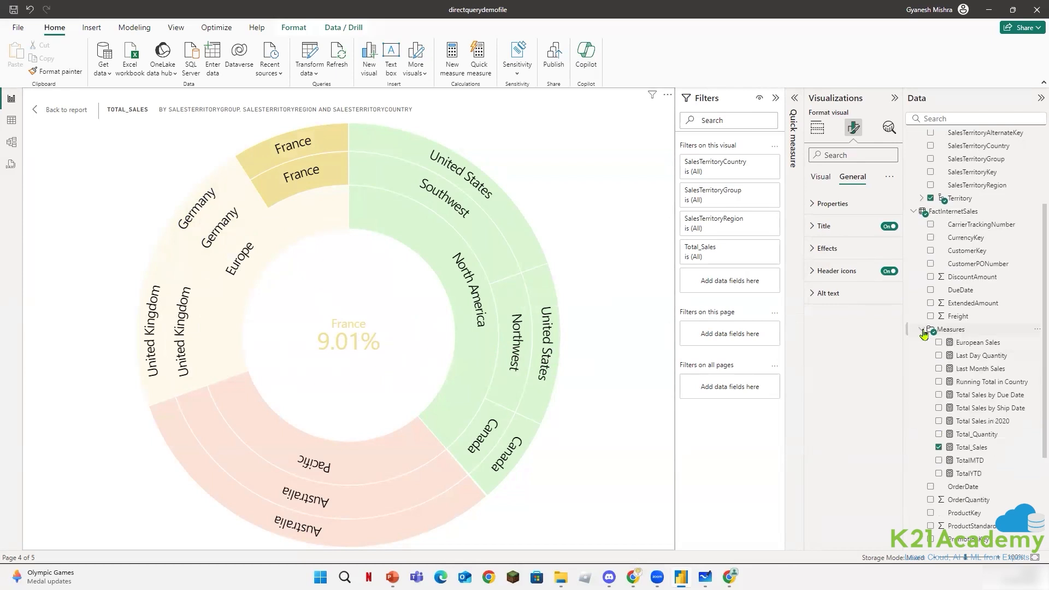
click(972, 449)
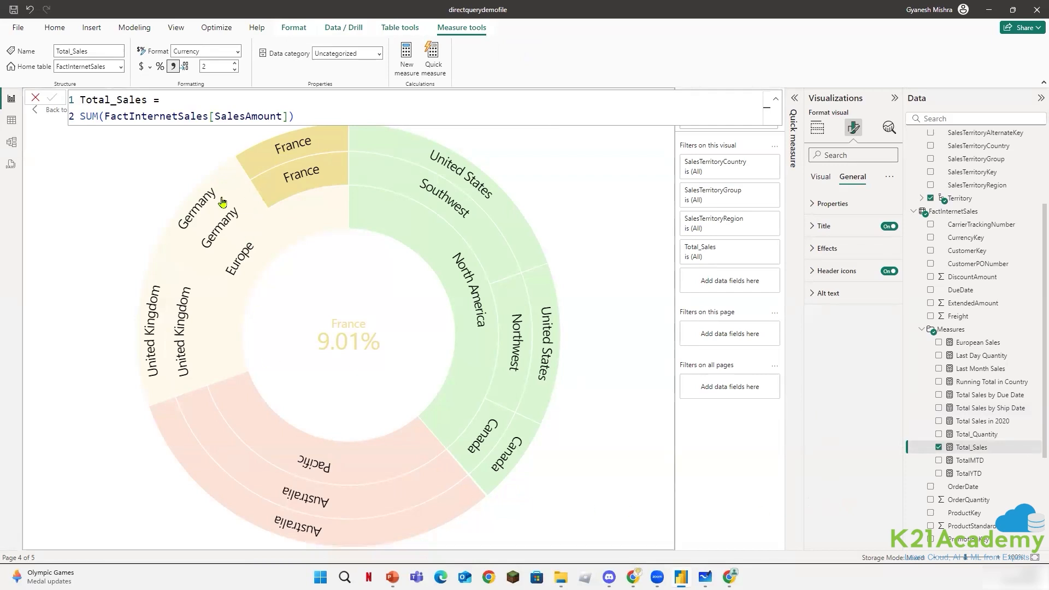
Check the sales share of the inner United Kingdom segment, Europe and North America, then clear the segment selection.
click(199, 307)
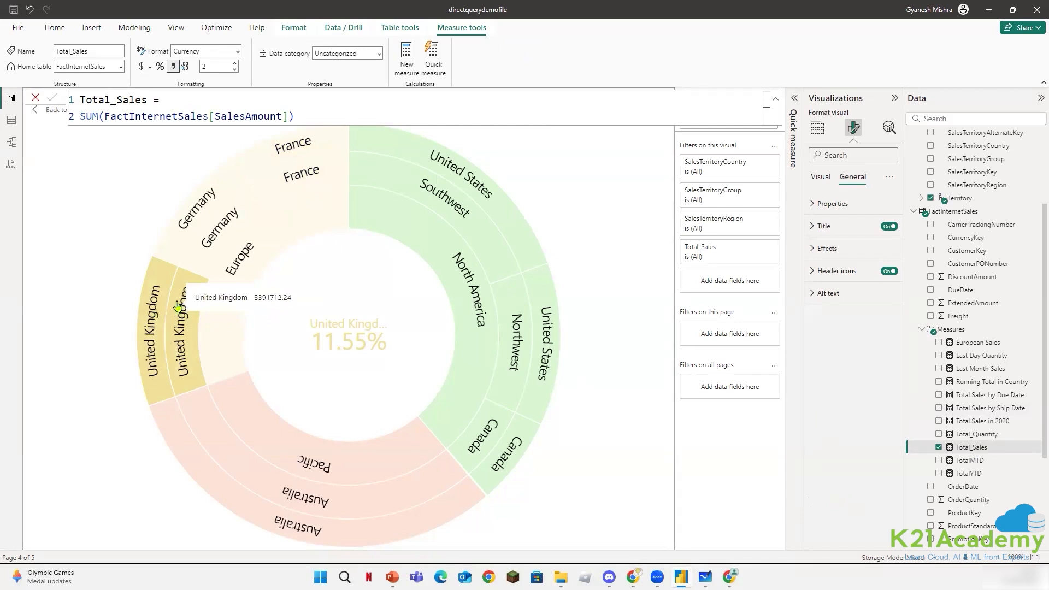
click(235, 350)
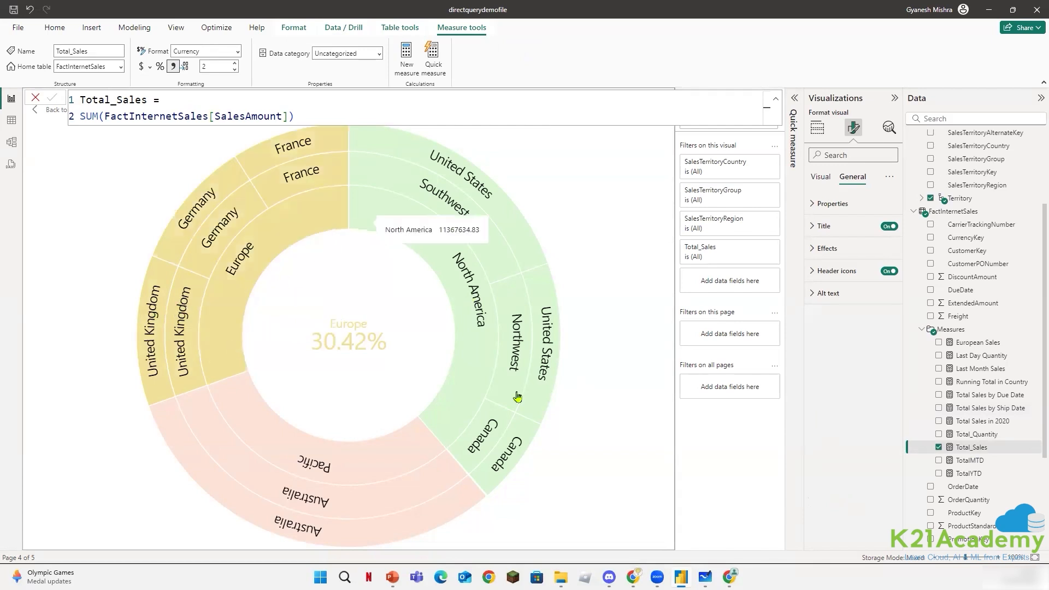
click(432, 240)
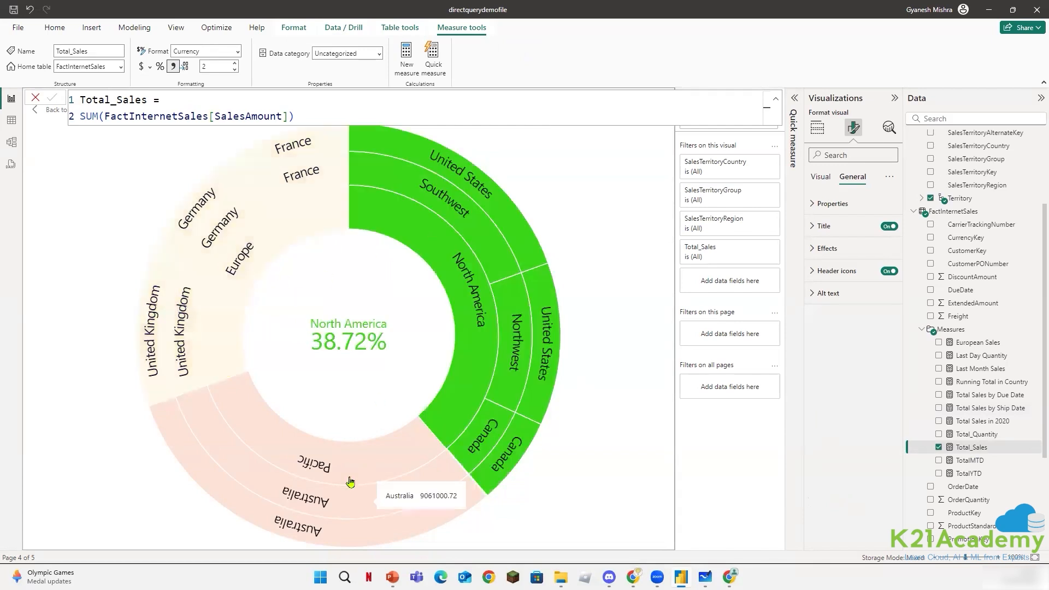
click(352, 476)
click(351, 477)
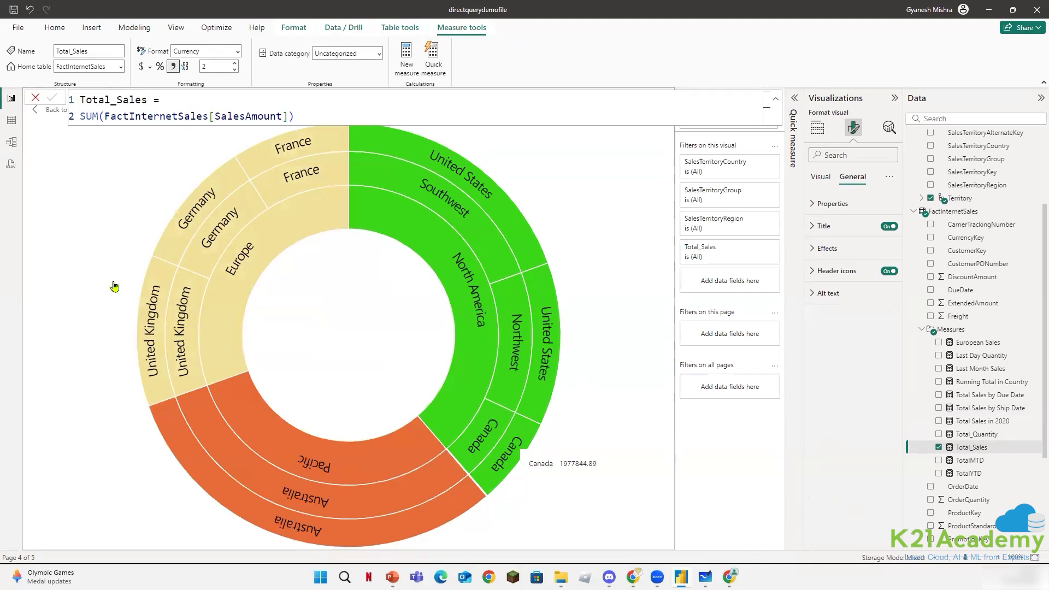
Leave the measure formula and focus mode to return to the report page, and turn off the sunburst chart's title.
click(36, 101)
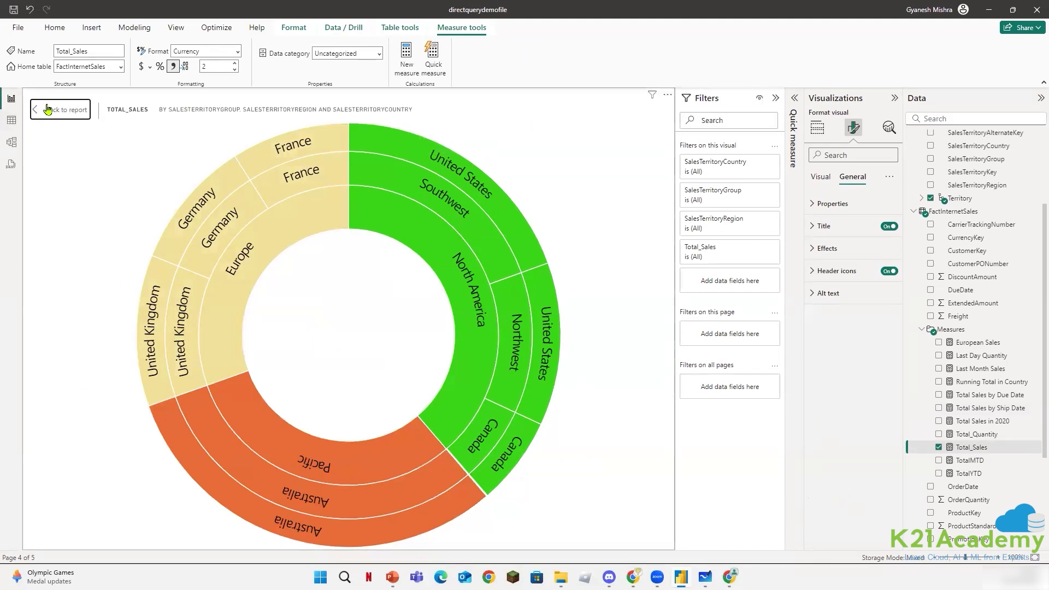
click(48, 109)
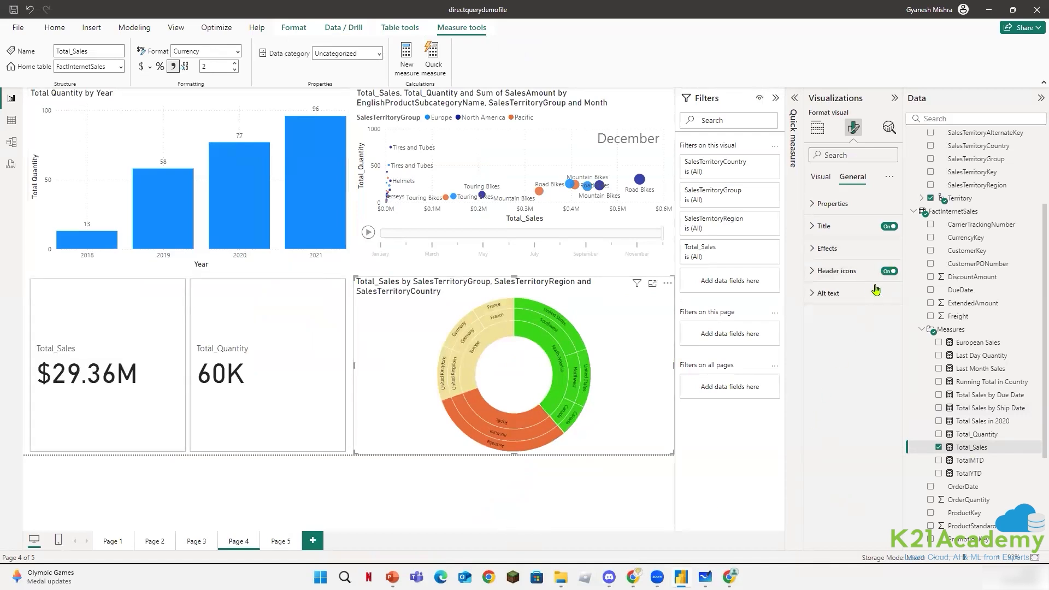
click(888, 226)
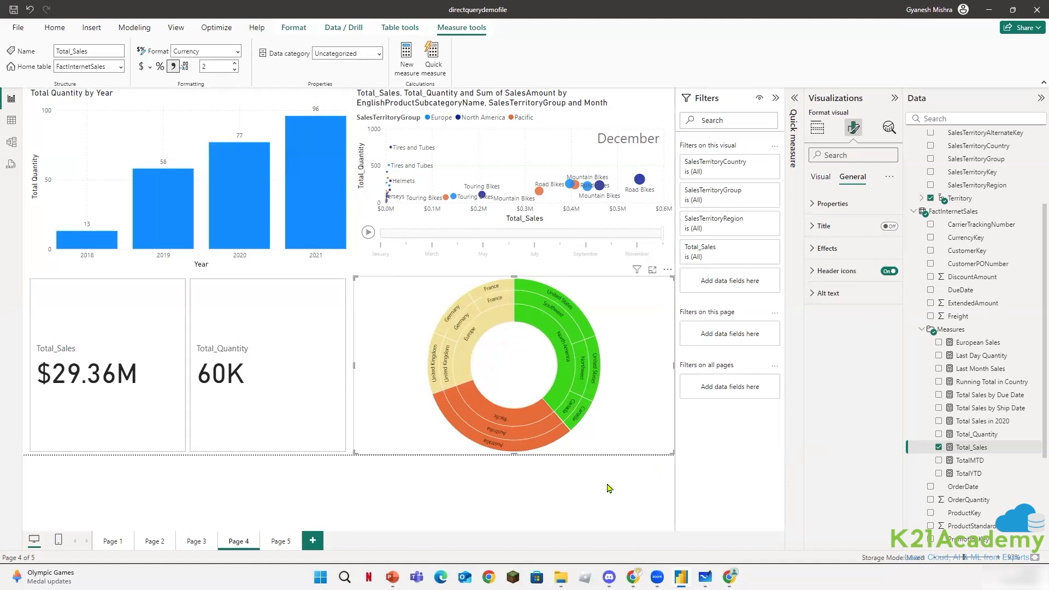
Cross-filter the page by the 2021 and 2020 bars to compare the sunburst segments, then clear the filter.
click(309, 195)
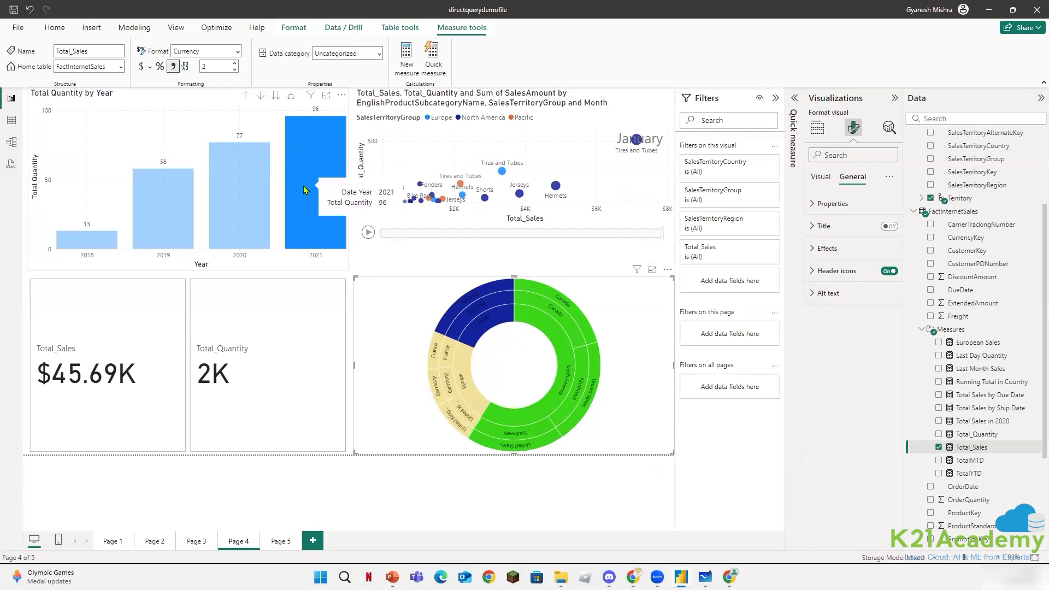
click(304, 189)
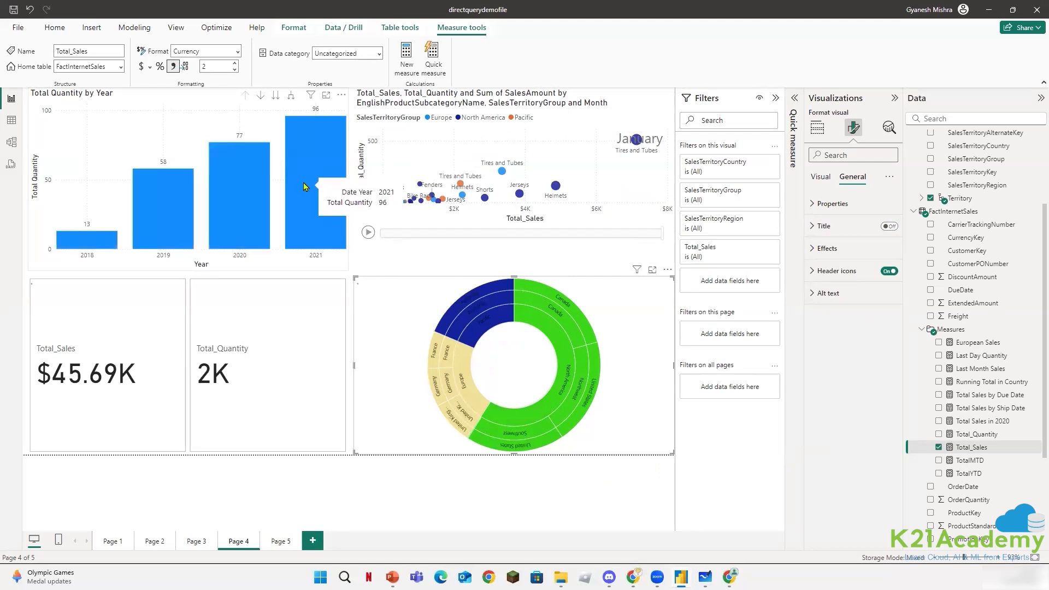
click(225, 228)
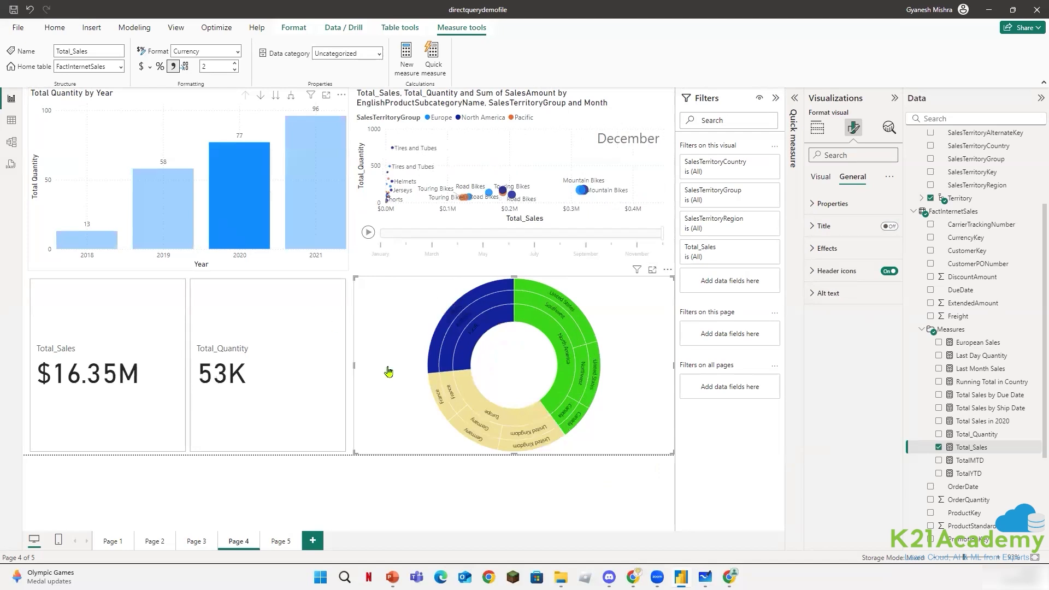
mouse_move(466, 338)
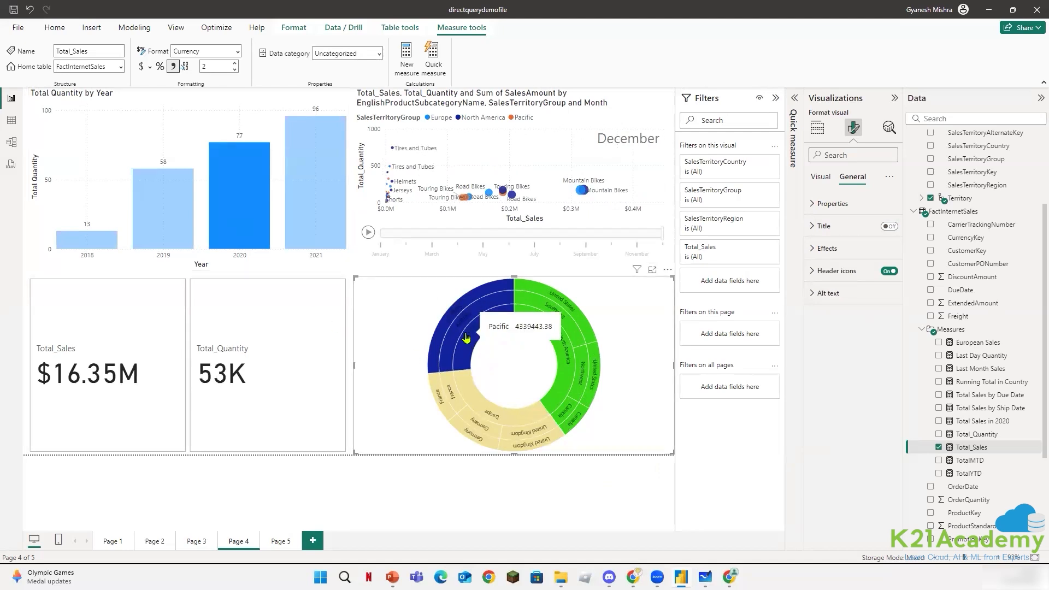
click(254, 226)
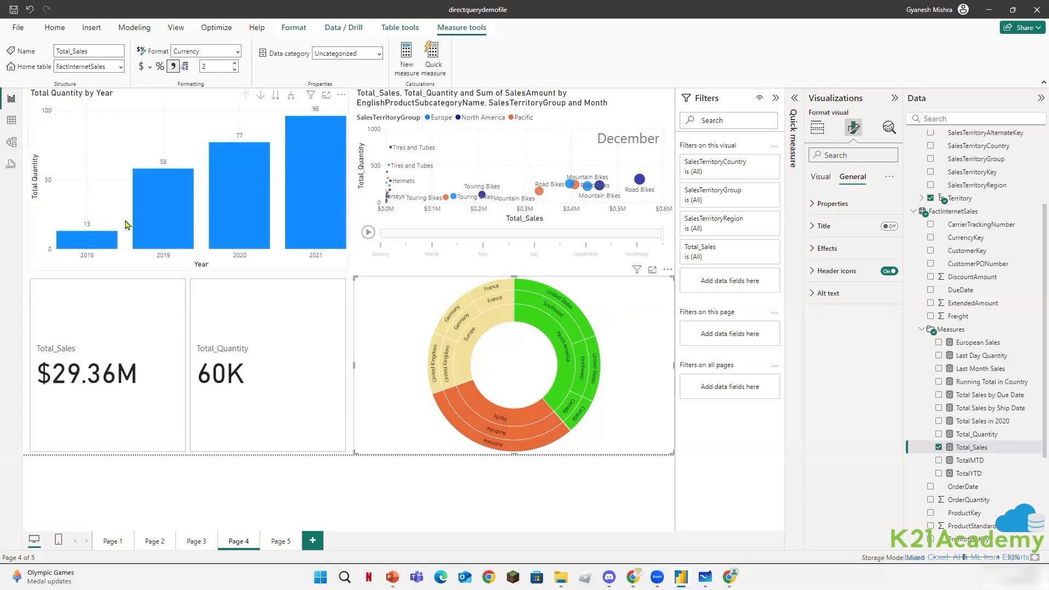
mouse_move(82, 249)
Reselect the sunburst chart and look over its Group, Tooltip and Legend formatting sections.
click(451, 503)
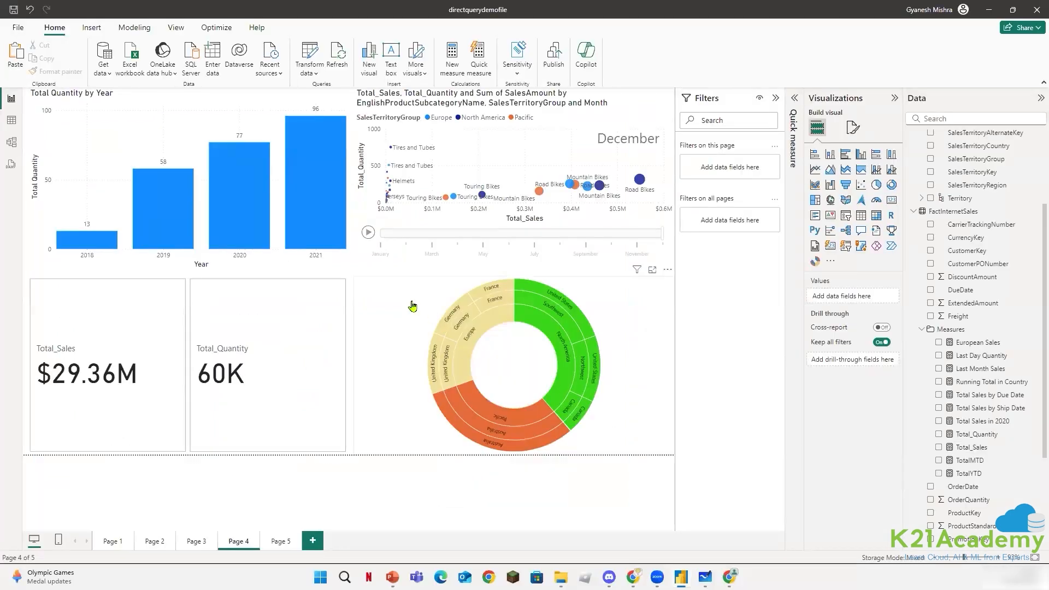
click(413, 307)
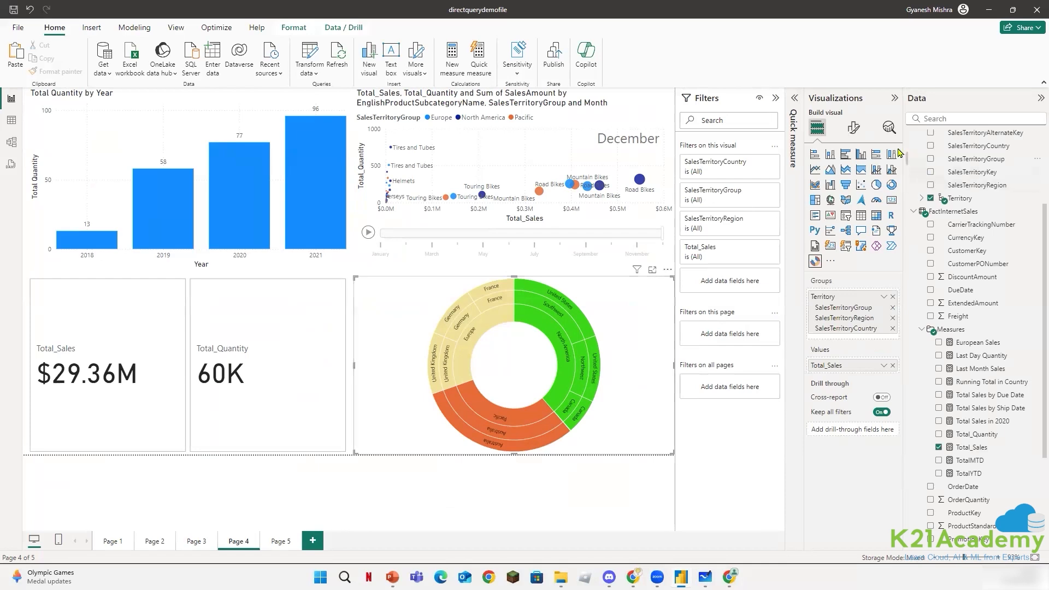
click(854, 129)
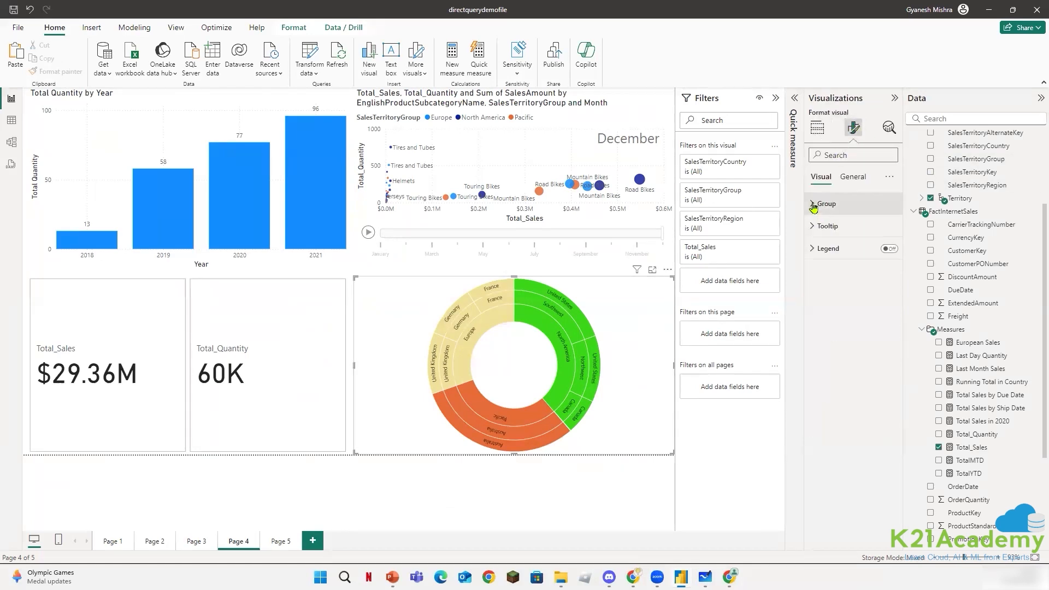
click(814, 205)
click(814, 205)
click(813, 226)
click(812, 226)
click(813, 249)
click(813, 249)
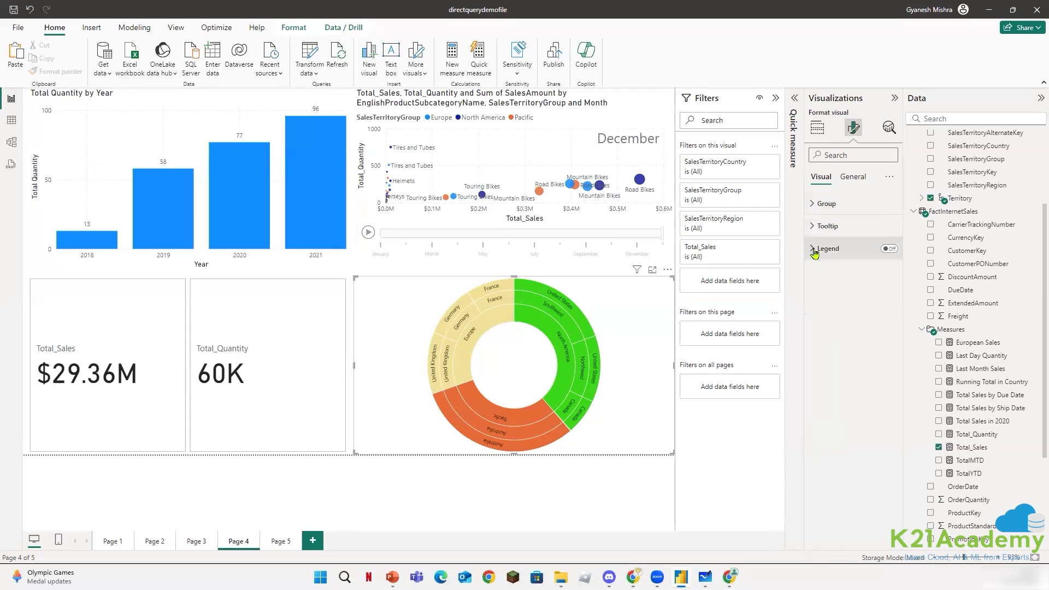
Turn on the sunburst chart's legend and expand the legend settings.
click(890, 250)
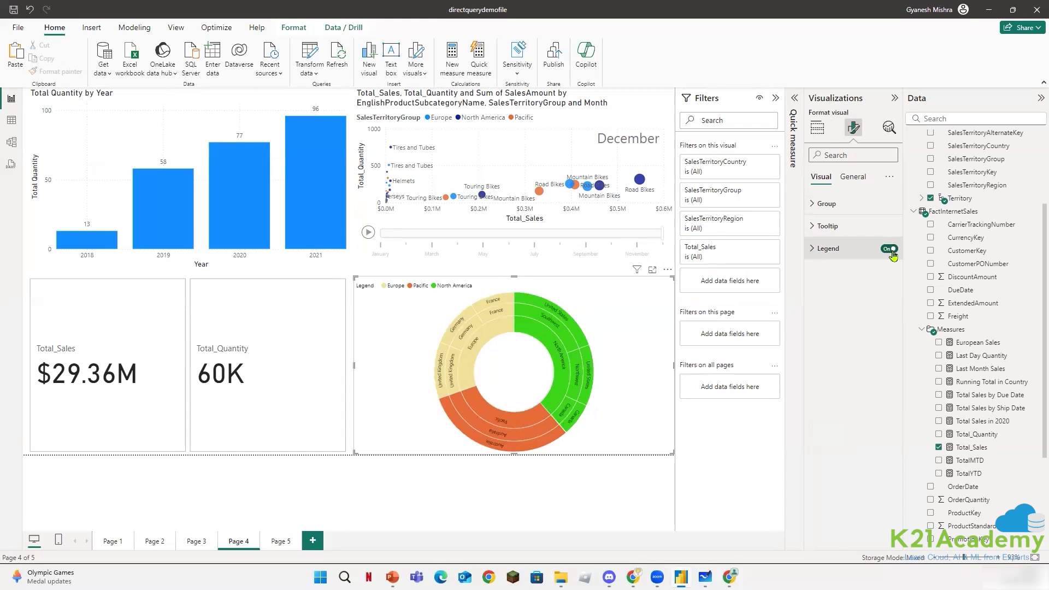
click(893, 256)
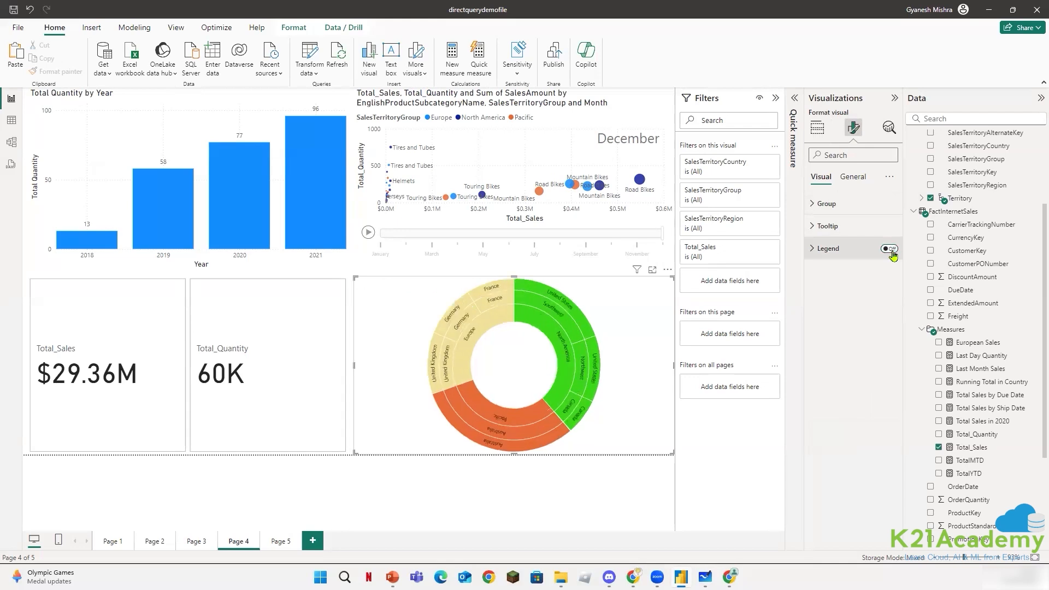
click(893, 254)
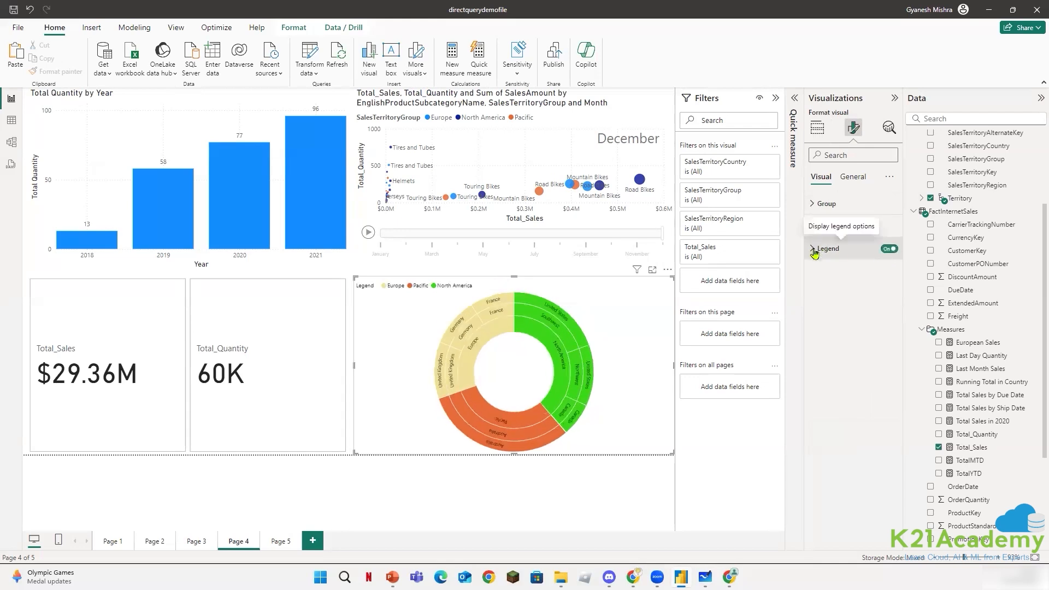
click(814, 251)
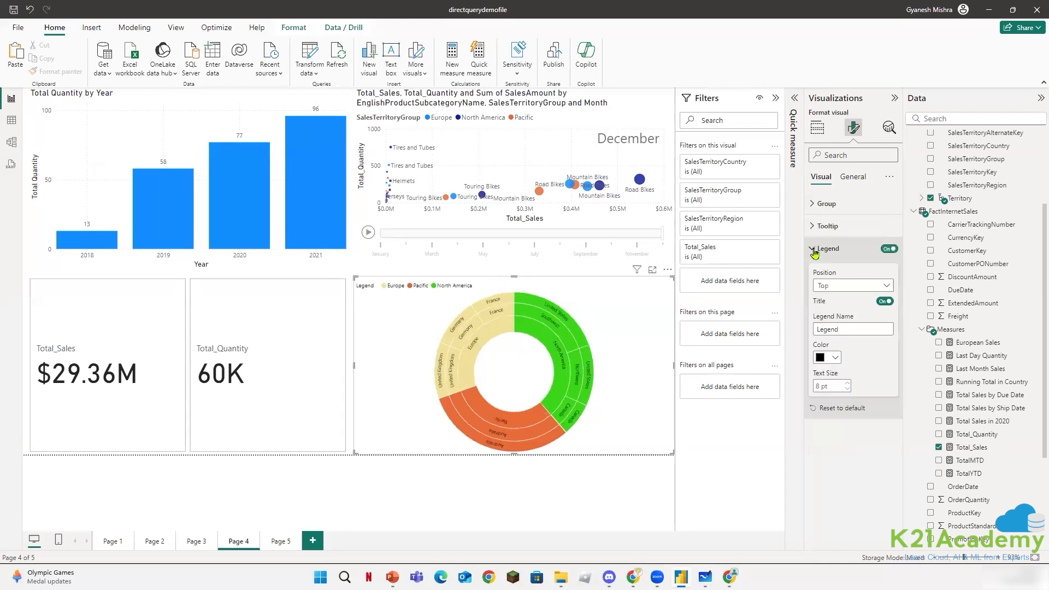
Try white as the sunburst legend's text color, then set it back to black.
click(835, 358)
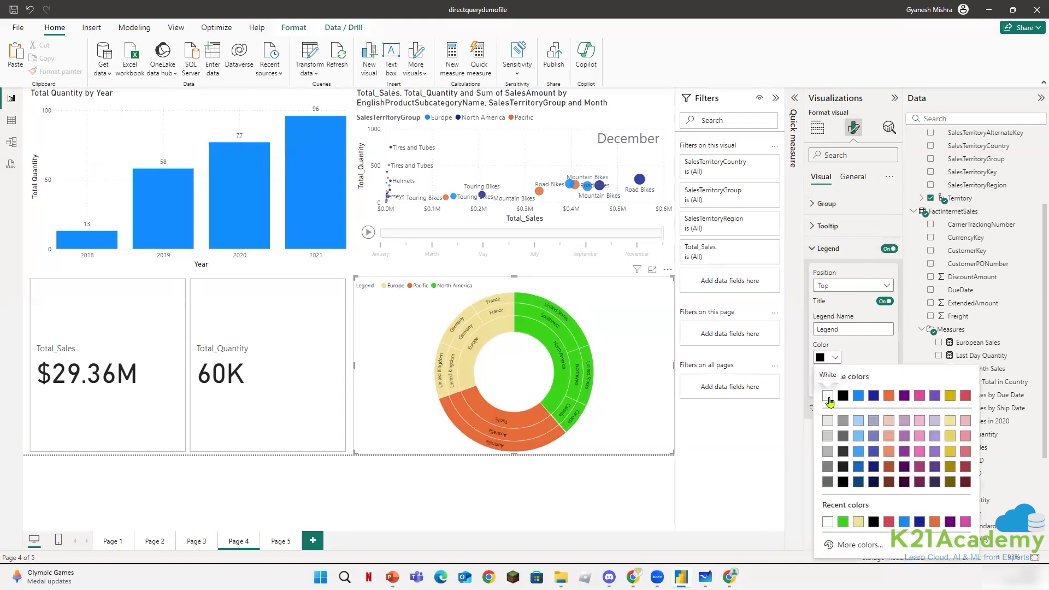
click(828, 396)
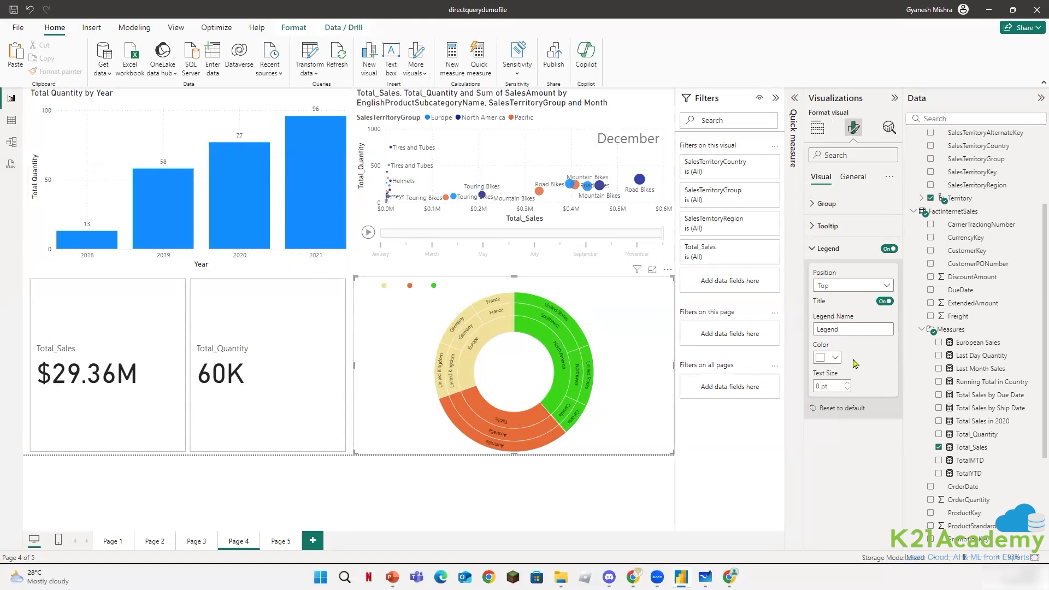
click(836, 358)
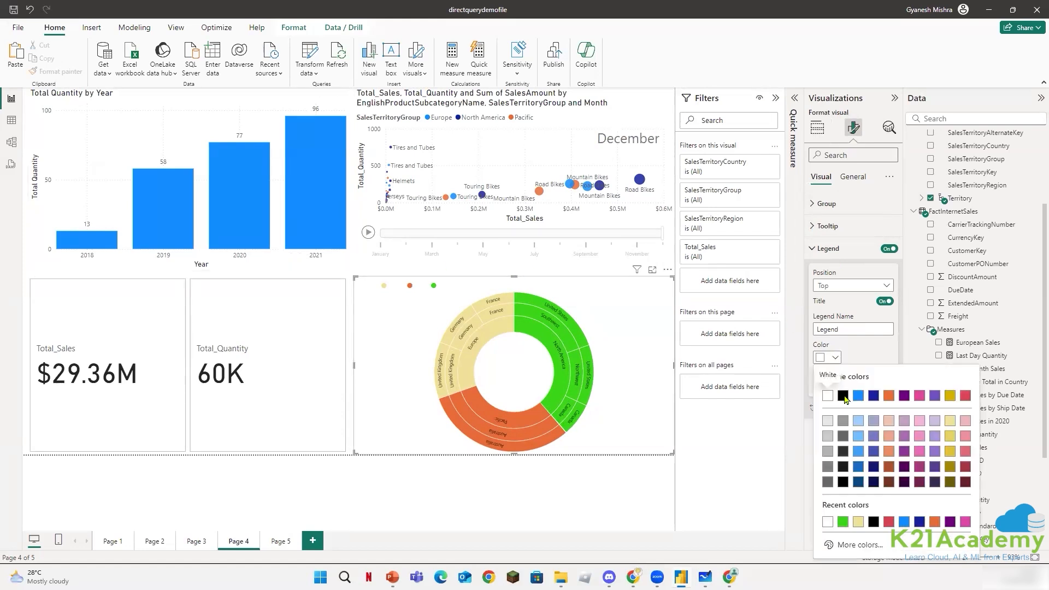
click(844, 397)
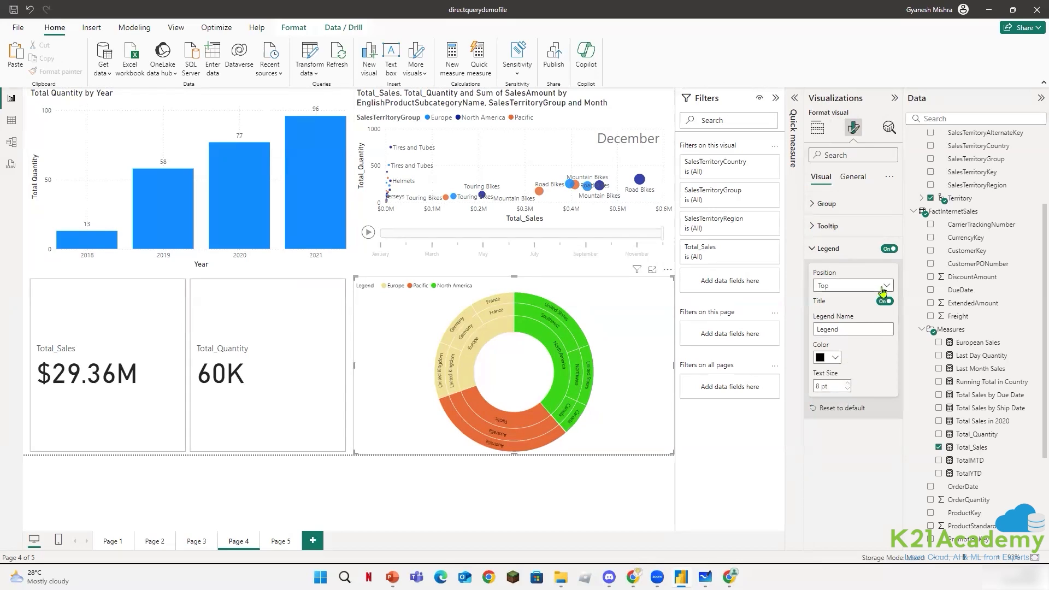
Look over the legend's position options and the sunburst chart's Group settings without changing them.
click(884, 288)
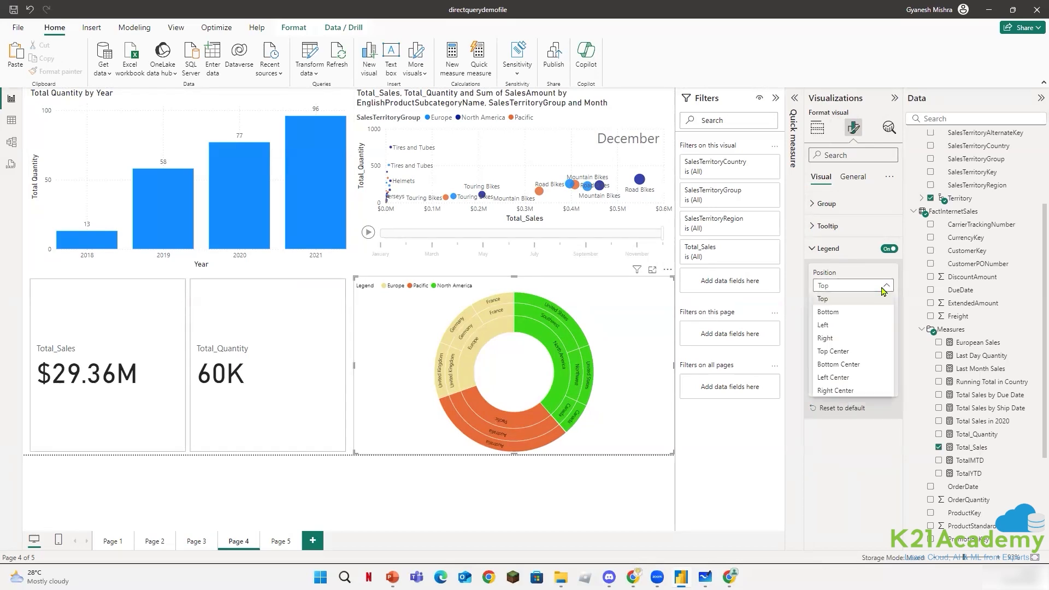
click(884, 290)
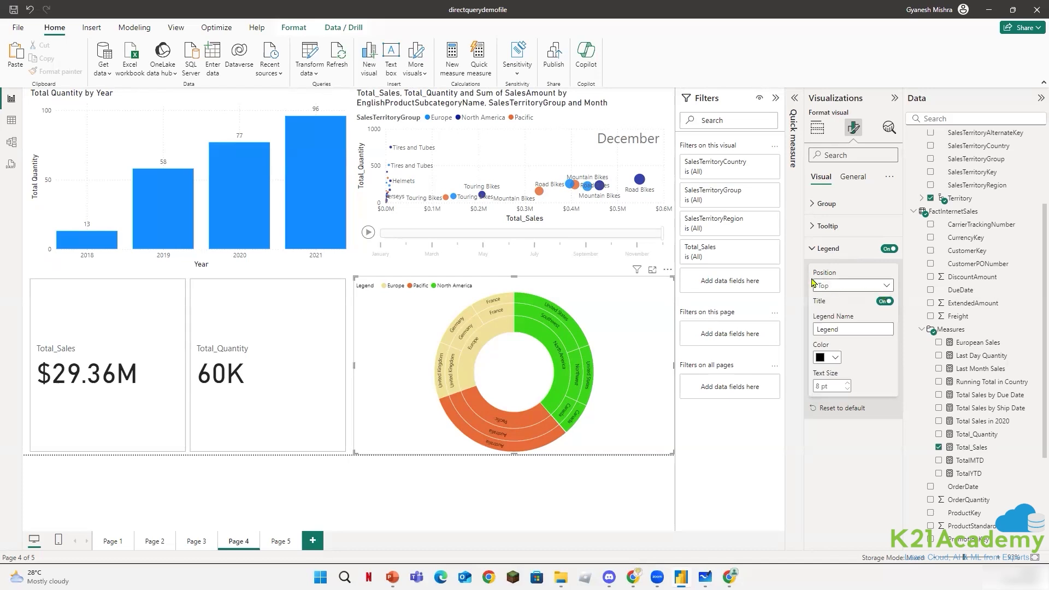
click(812, 248)
click(822, 204)
click(823, 204)
click(535, 491)
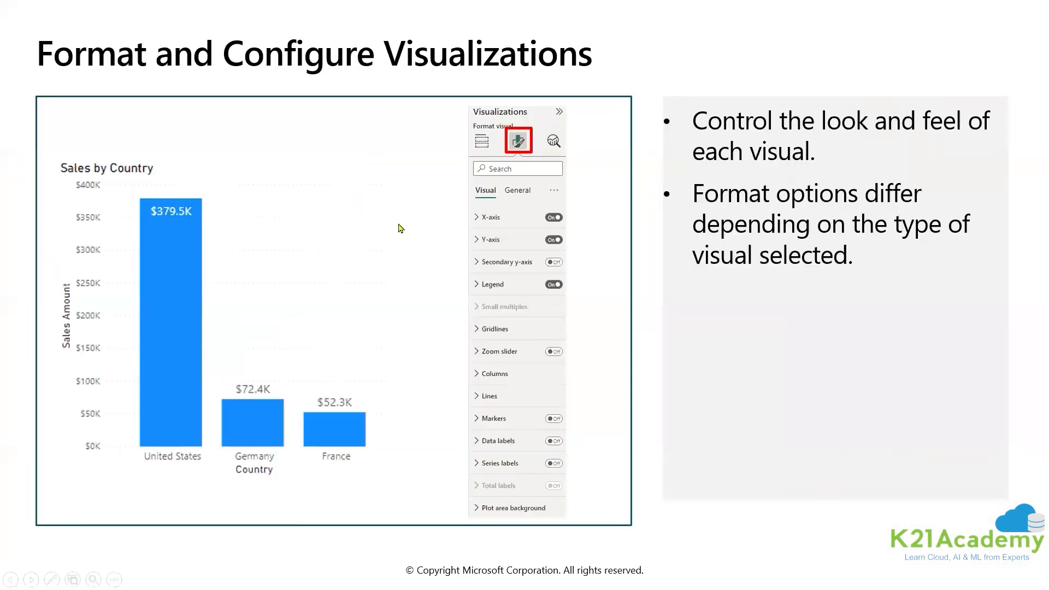
click(403, 227)
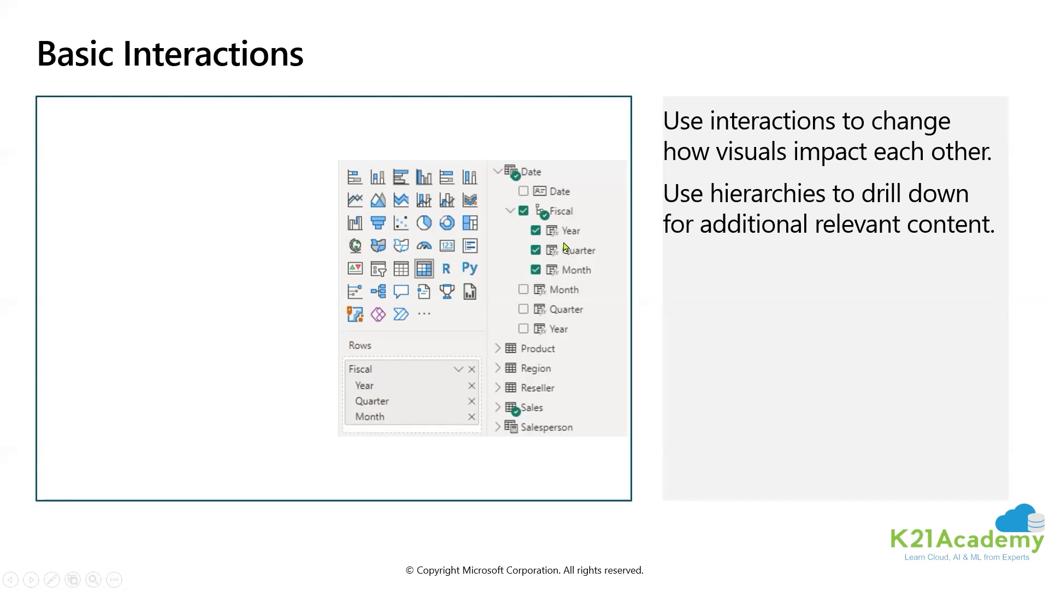
Switch back to the Power BI report and drill the Total Quantity by Year chart down through 2020, Qtr 3 and September.
key(alt+Tab)
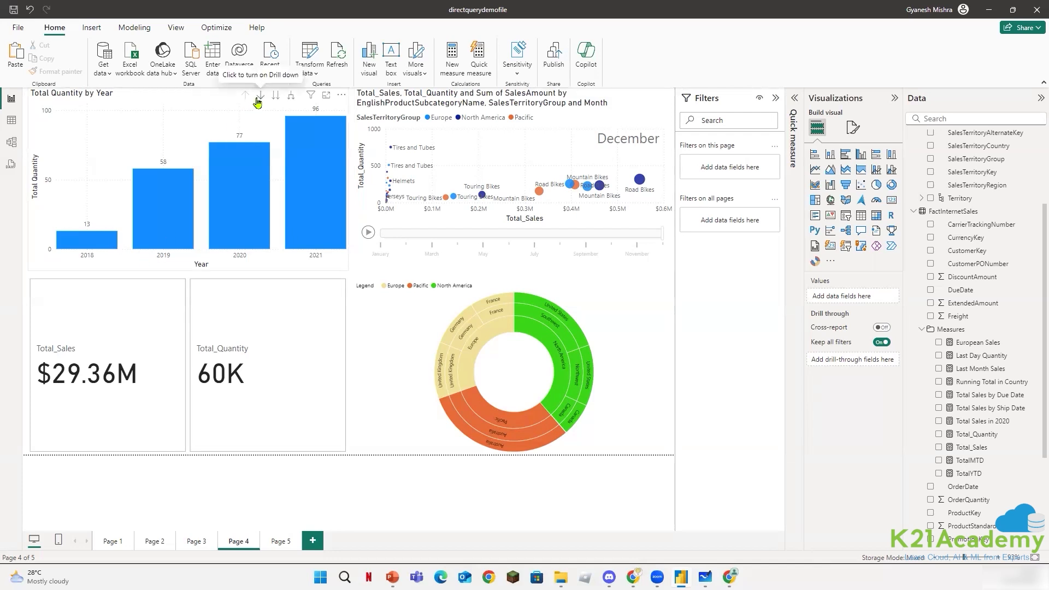
click(258, 99)
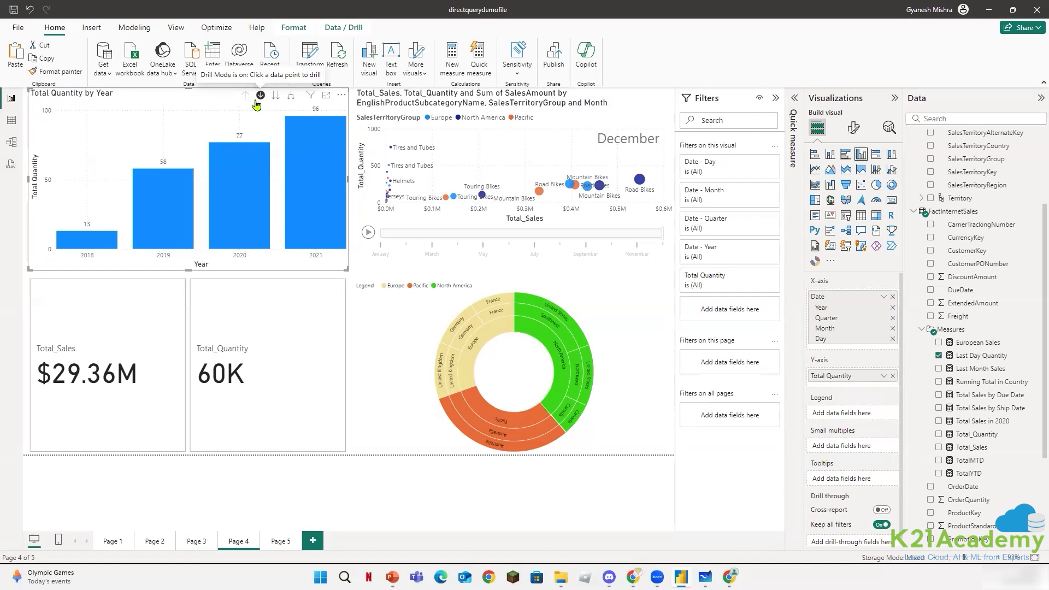
click(230, 227)
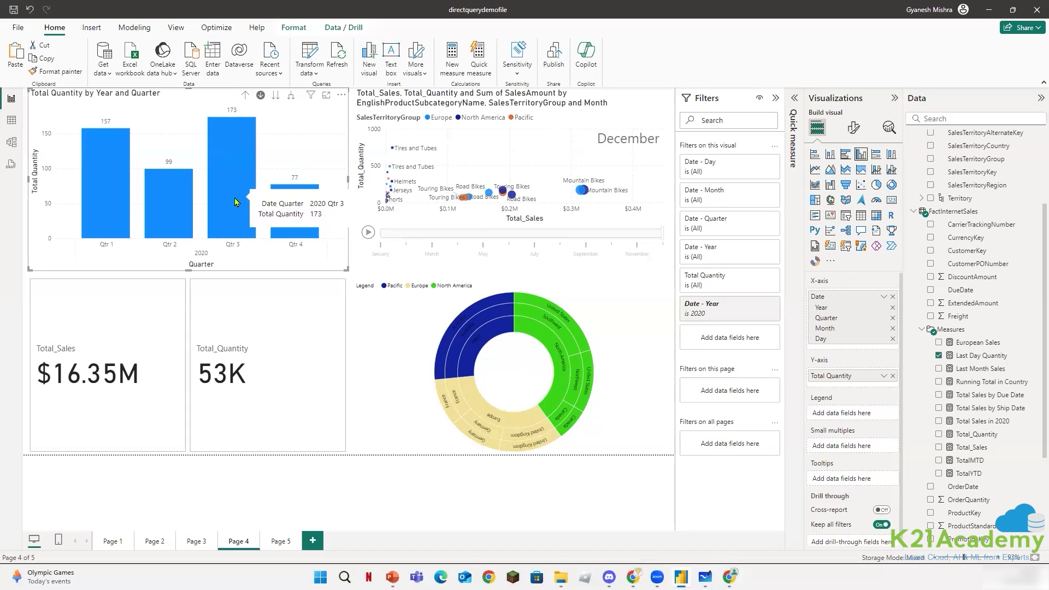
click(235, 202)
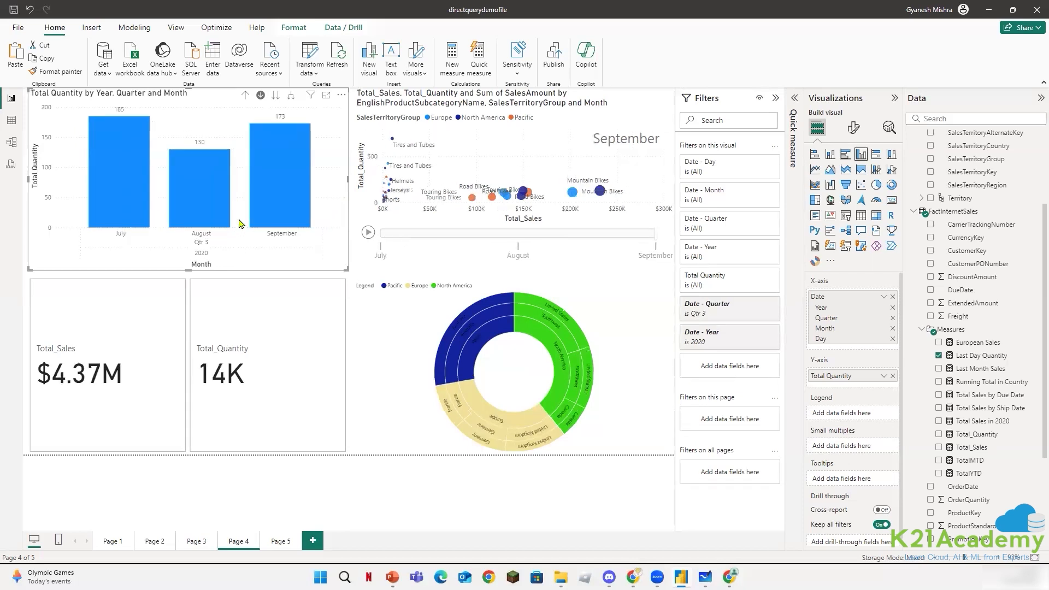
click(287, 198)
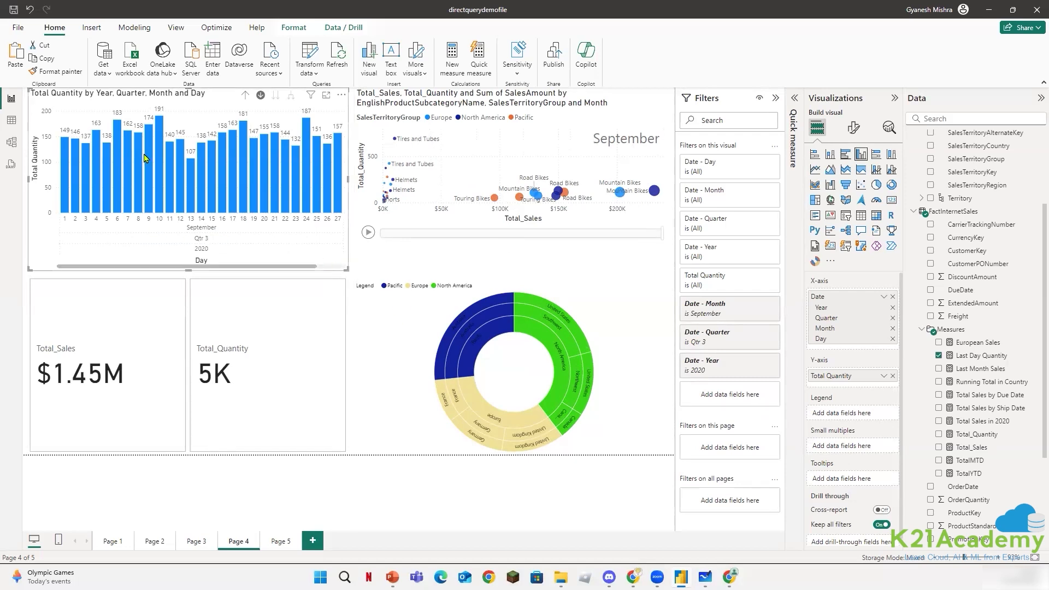
Drill the Total Quantity column chart back up from days to the year level.
click(245, 97)
click(245, 97)
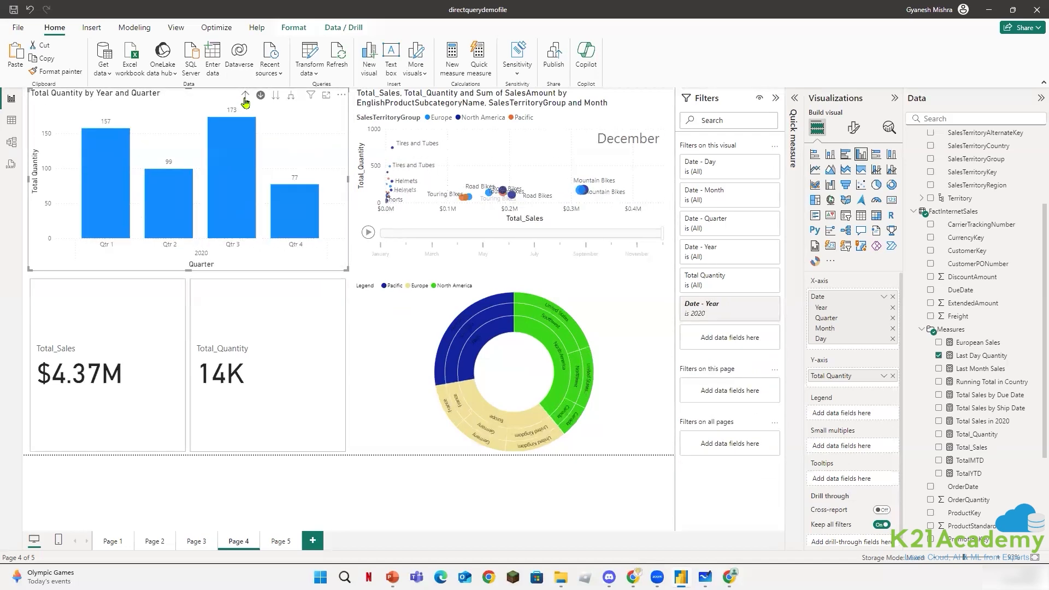
click(245, 97)
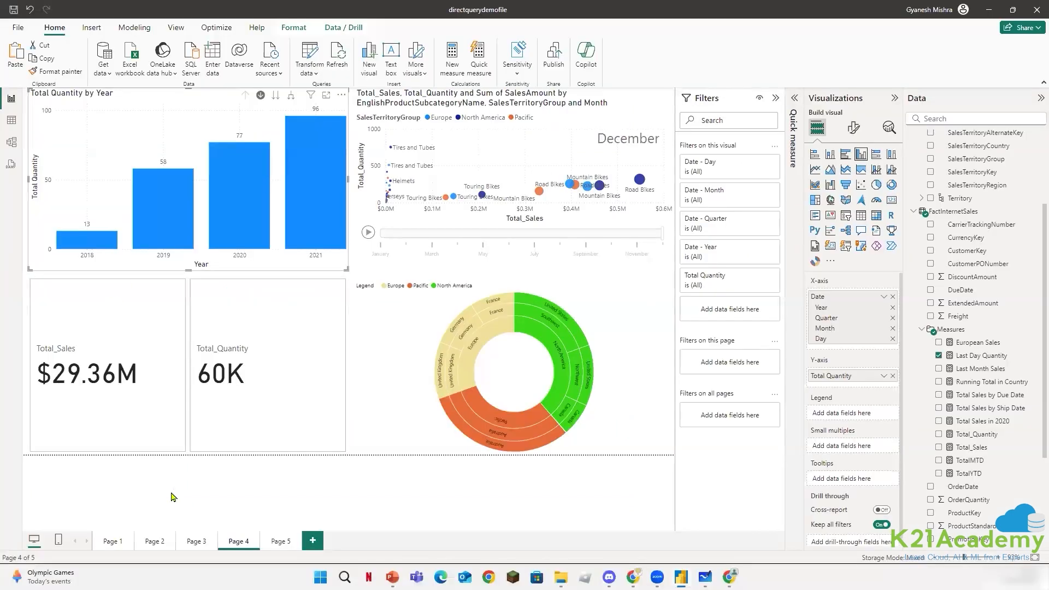
Add a table visual to Page 5 and resize it to fill the left half of the page at full height.
click(276, 541)
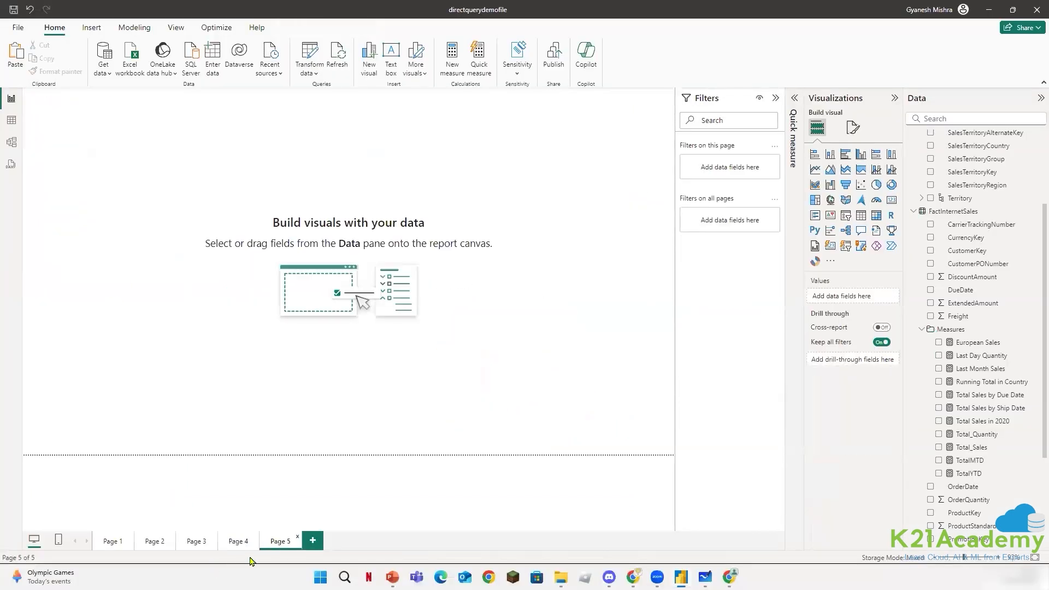
click(862, 217)
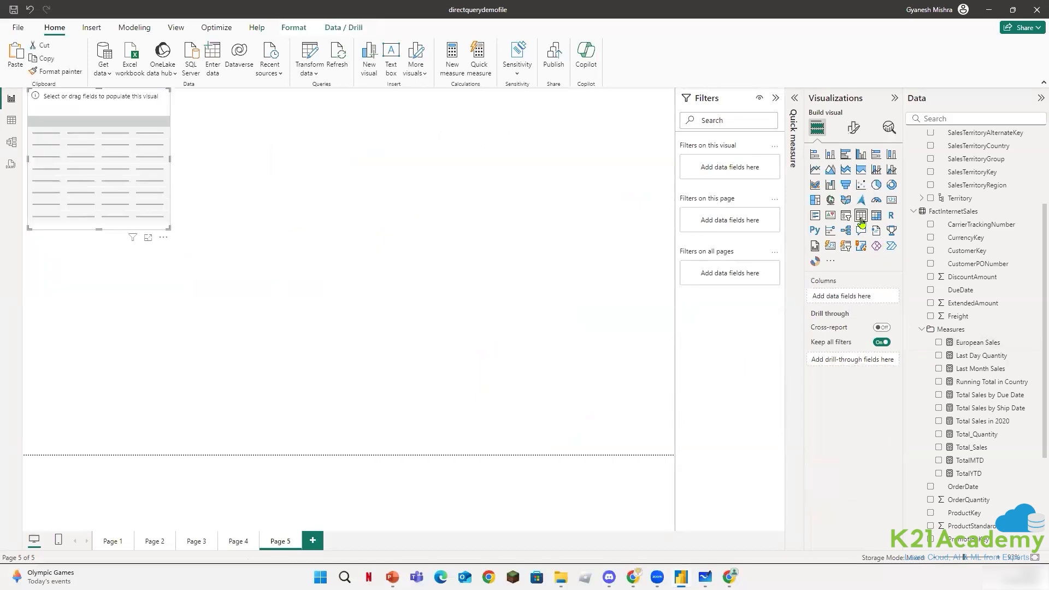
drag(170, 227, 722, 482)
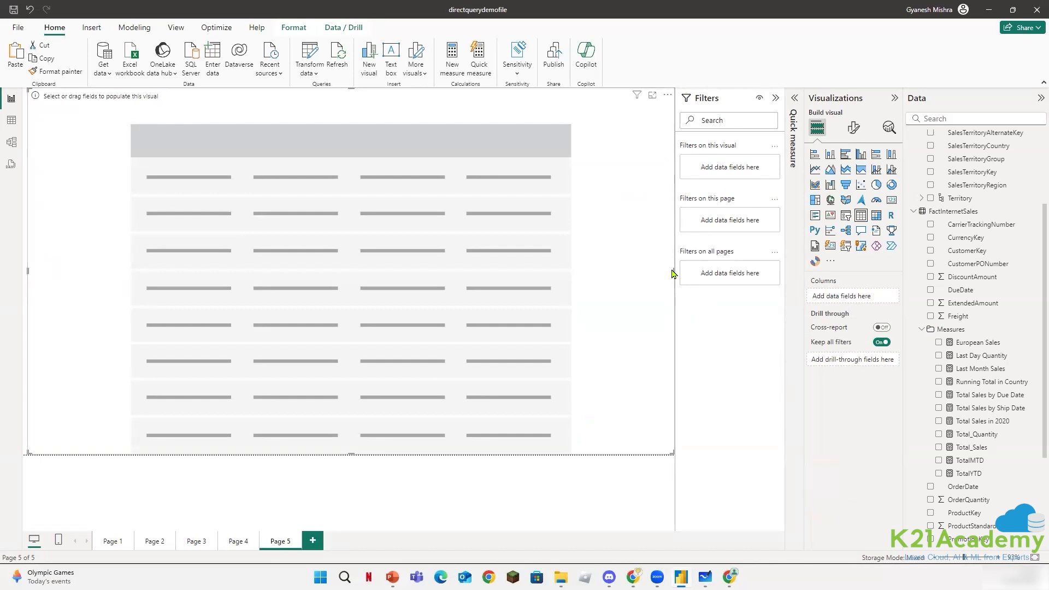
drag(675, 270, 351, 333)
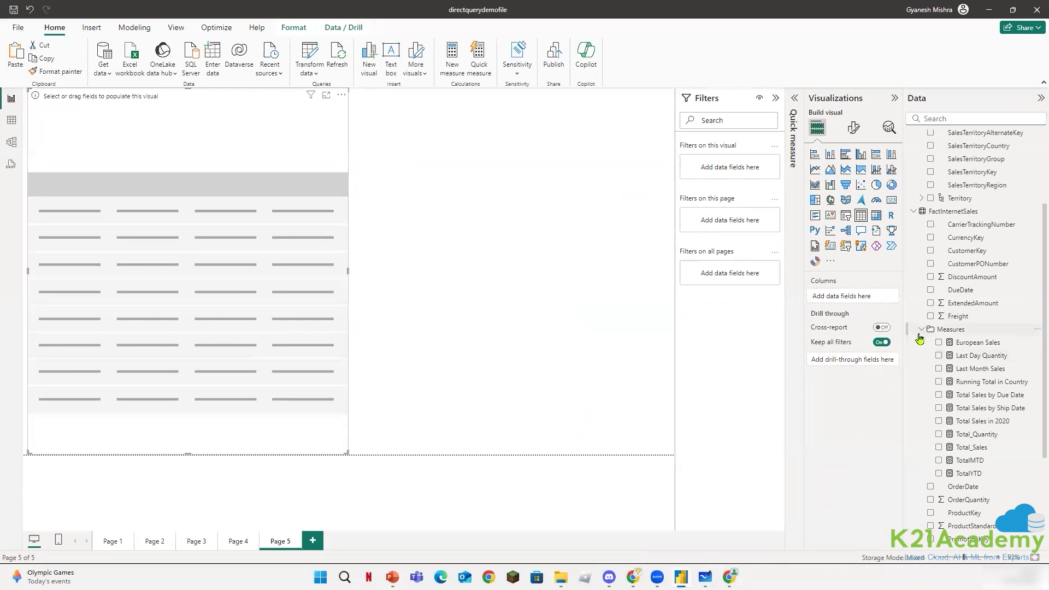
Add SalesTerritoryRegion and the Total_Sales measure as the table's columns.
scroll(945, 251, up, 3)
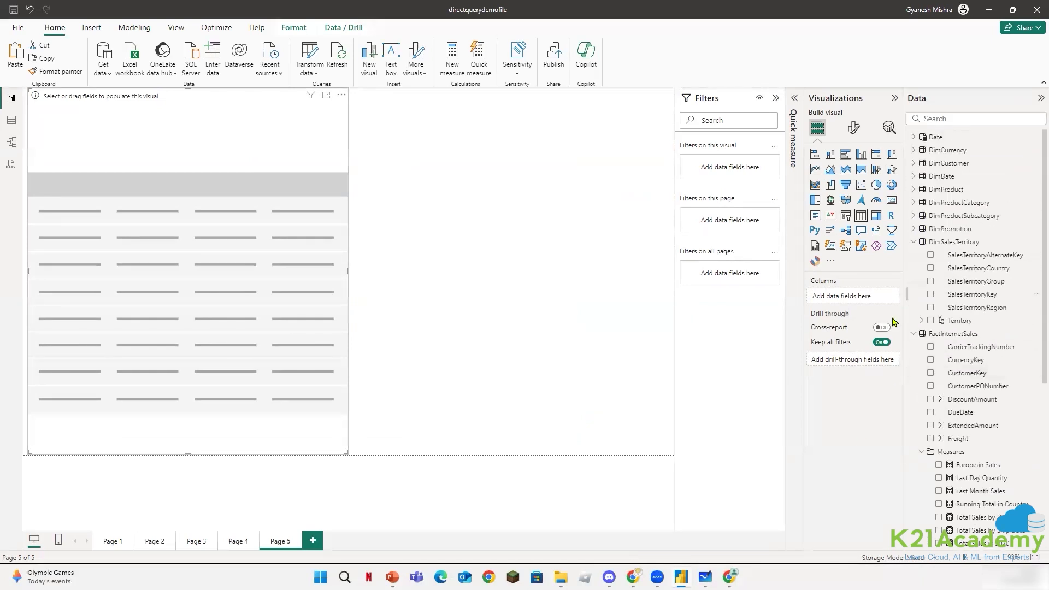
click(931, 308)
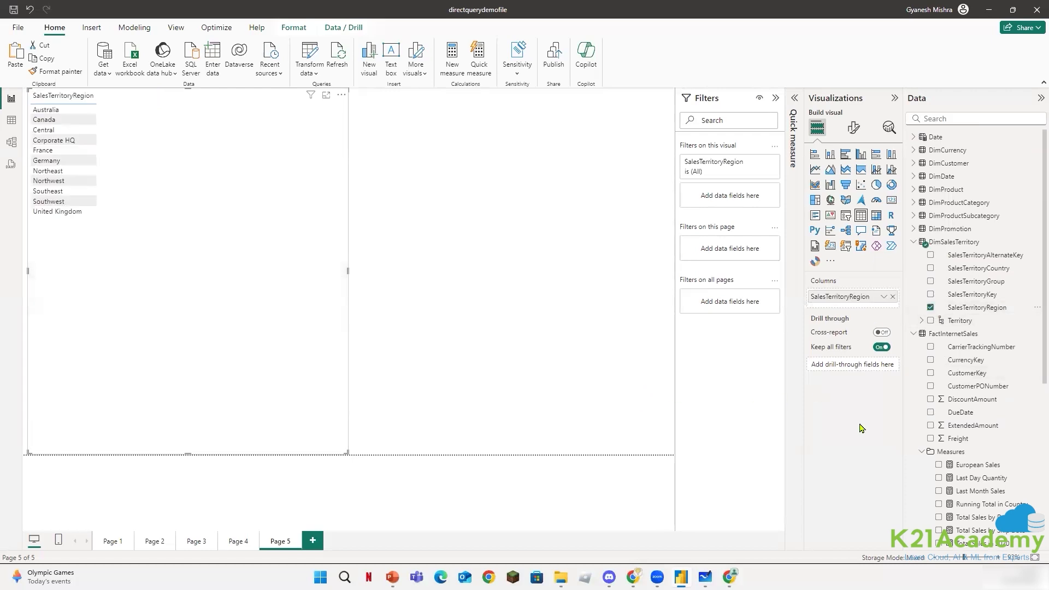
scroll(916, 446, down, 4)
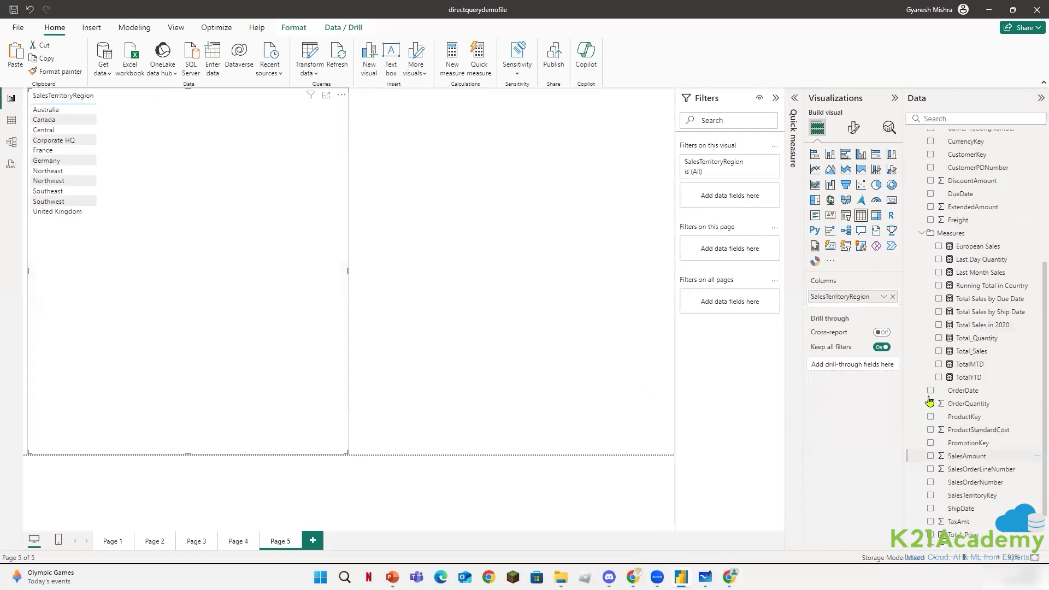
click(940, 353)
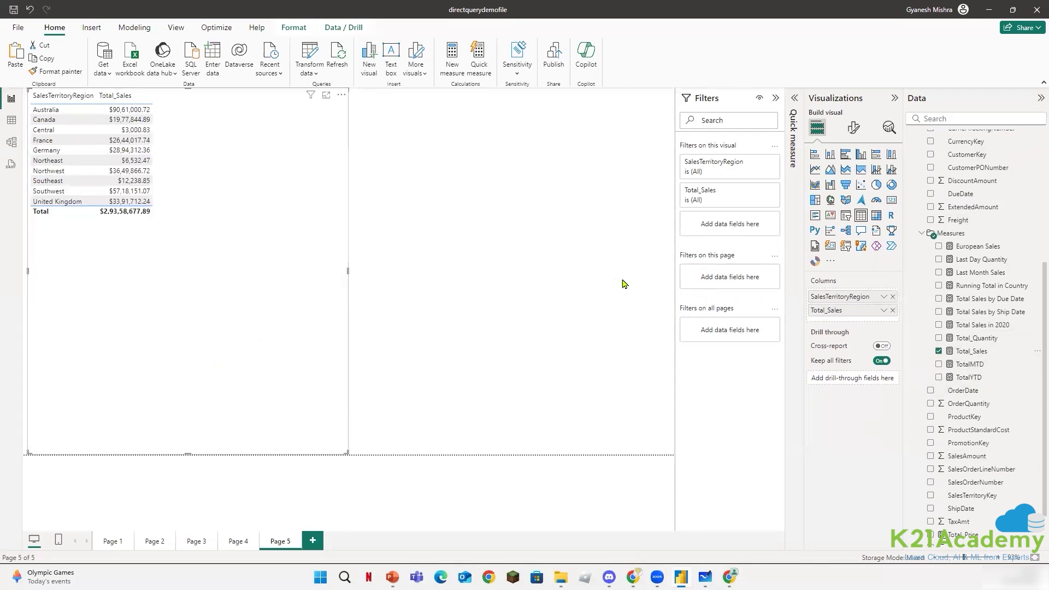
Format the table's column headers in the Georgia font at size 25.
click(853, 129)
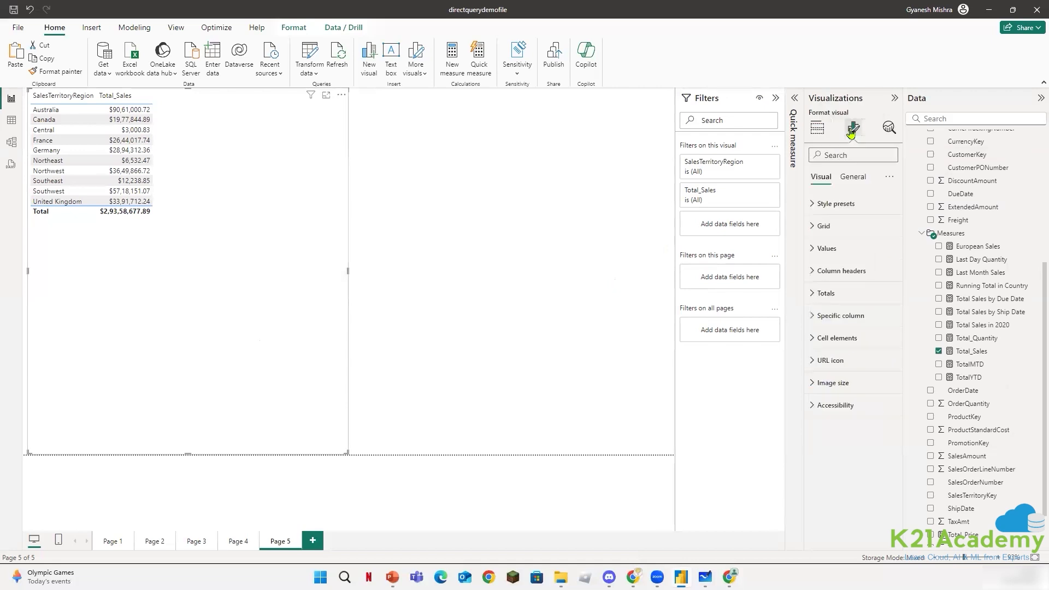
click(814, 250)
click(814, 250)
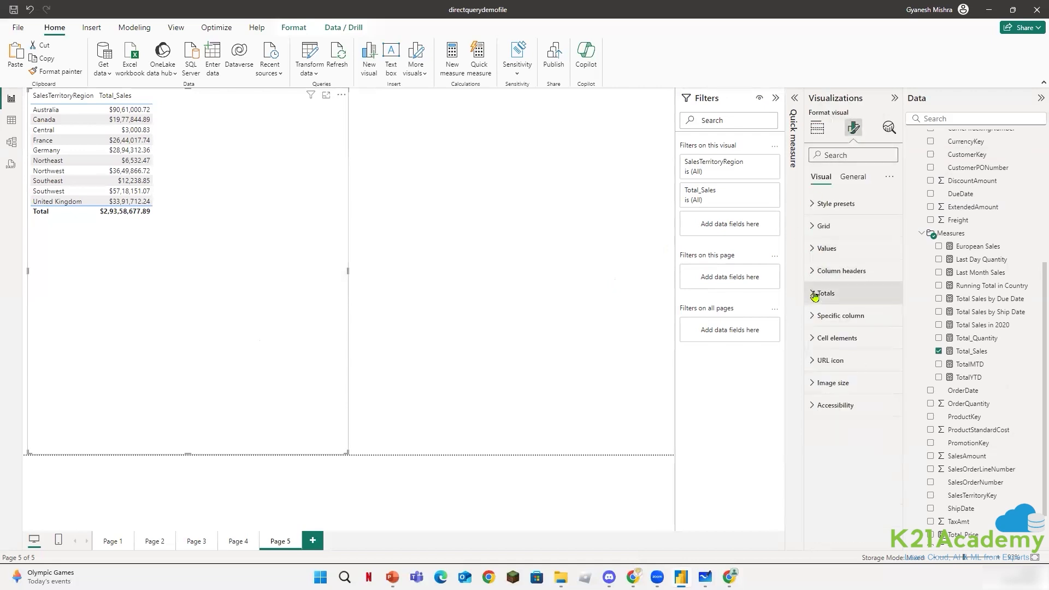
click(814, 272)
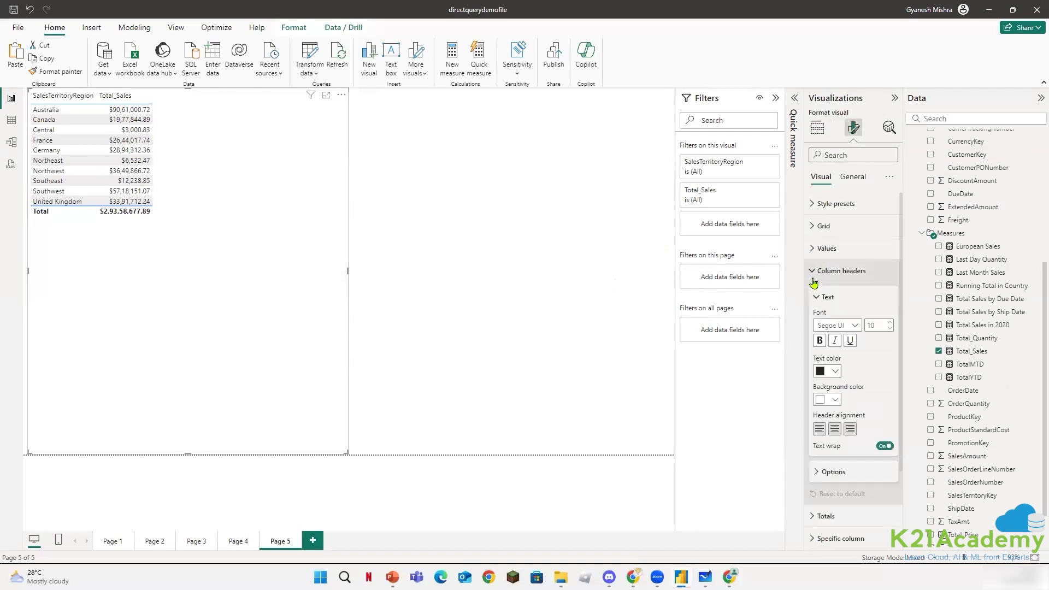
click(855, 327)
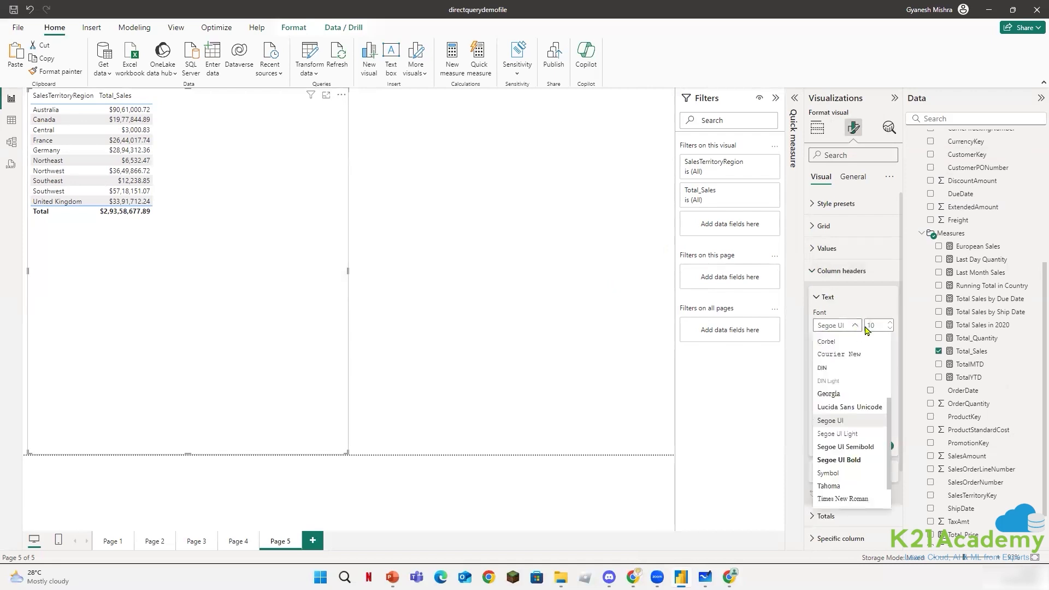
click(848, 392)
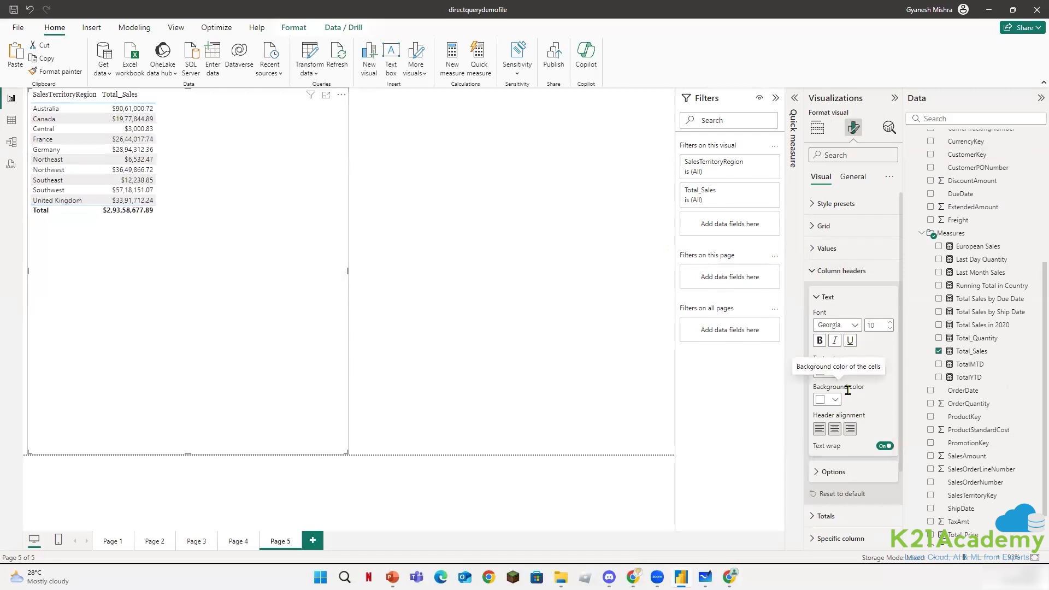
double_click(878, 324)
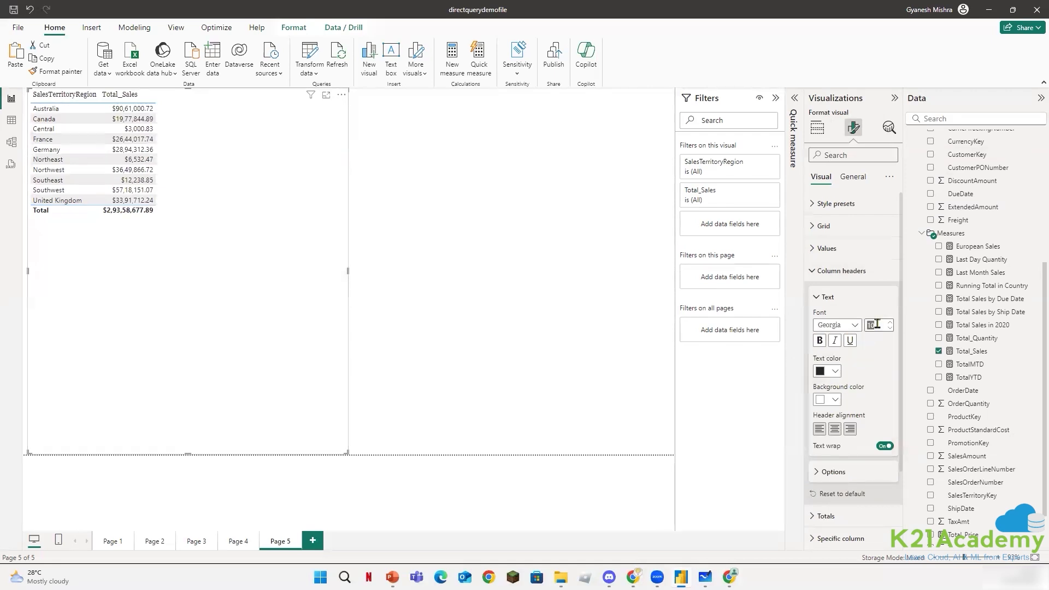
text(20)
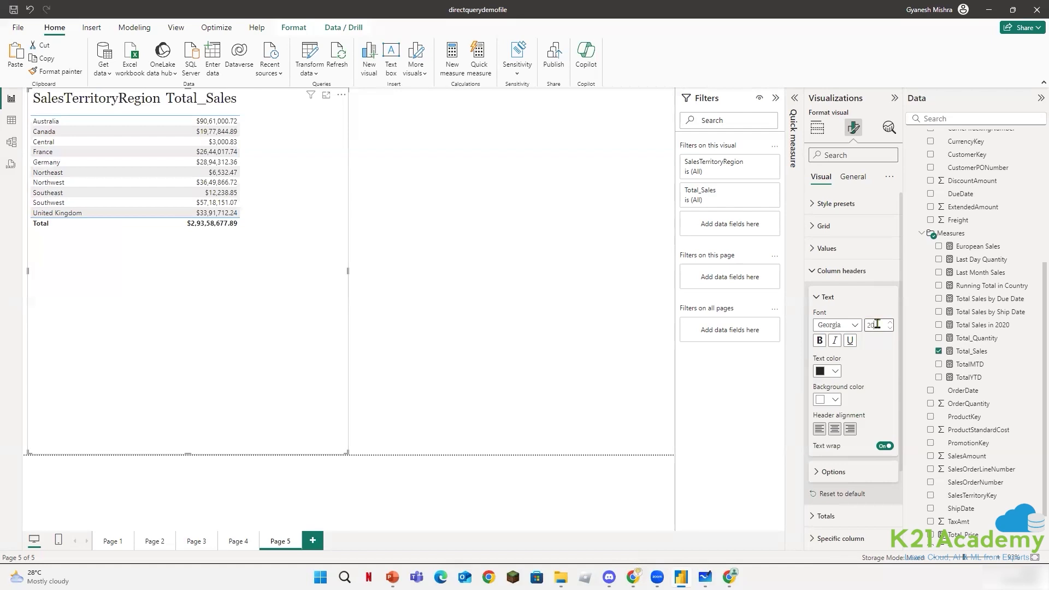
text(5)
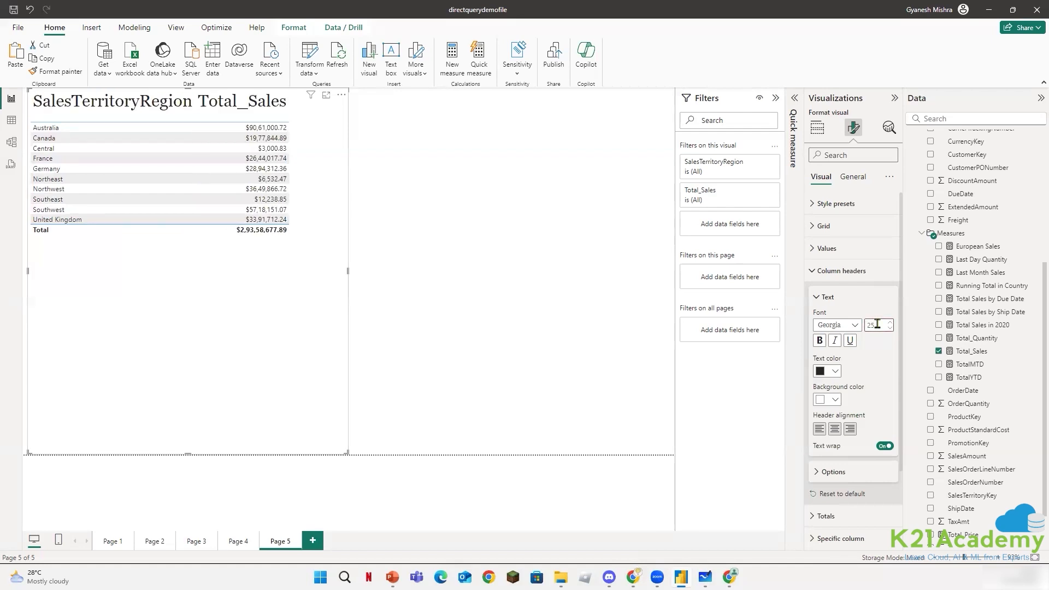
Set the font size of the table's column headers to 29.
key(BackSpace)
text(30)
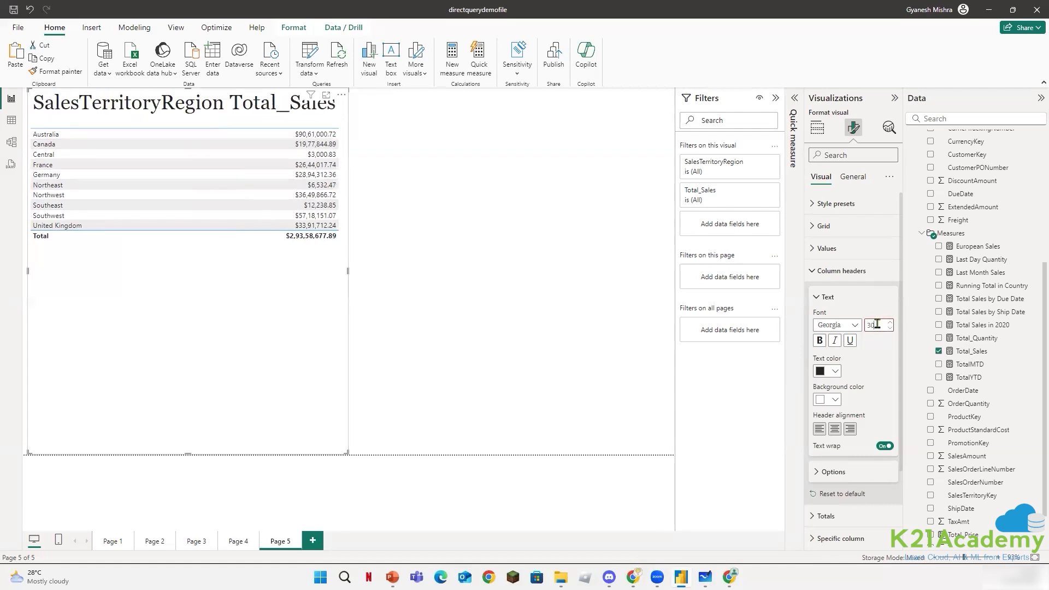
key(BackSpace)
text(29)
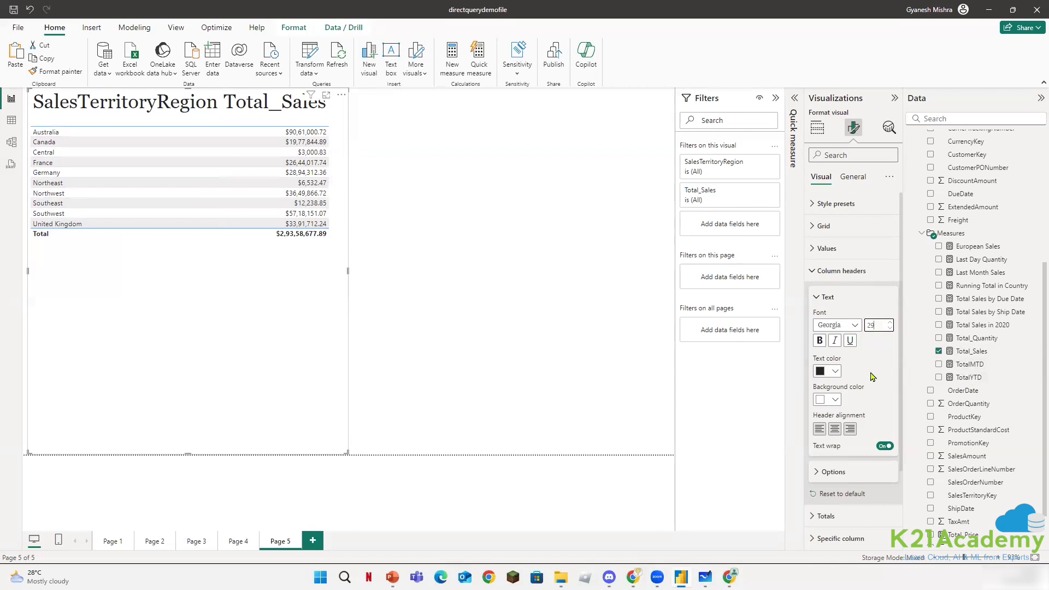
Give the table's column headers white text on a black background.
click(836, 377)
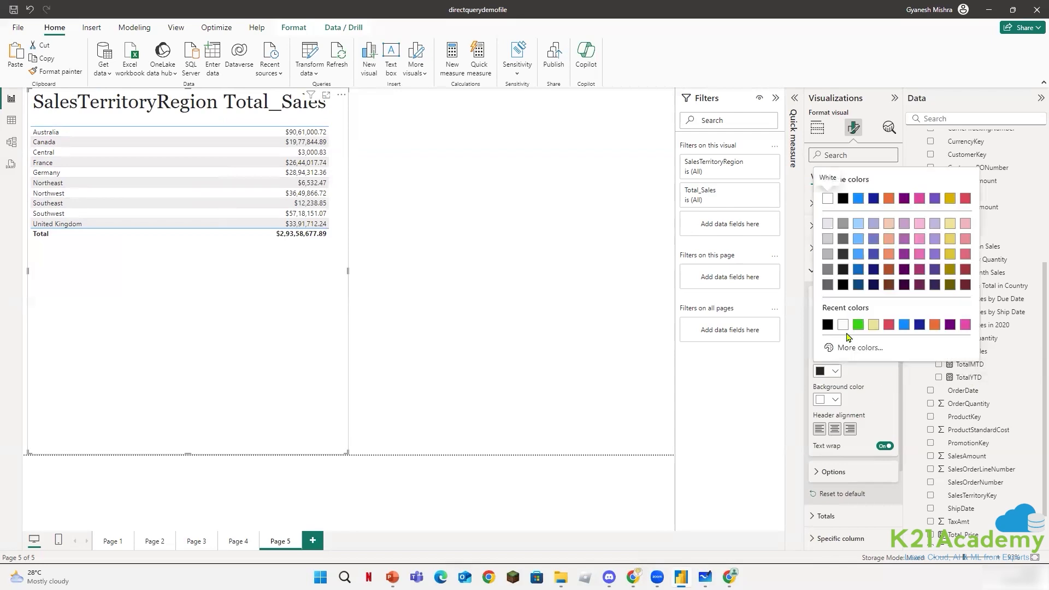
click(846, 331)
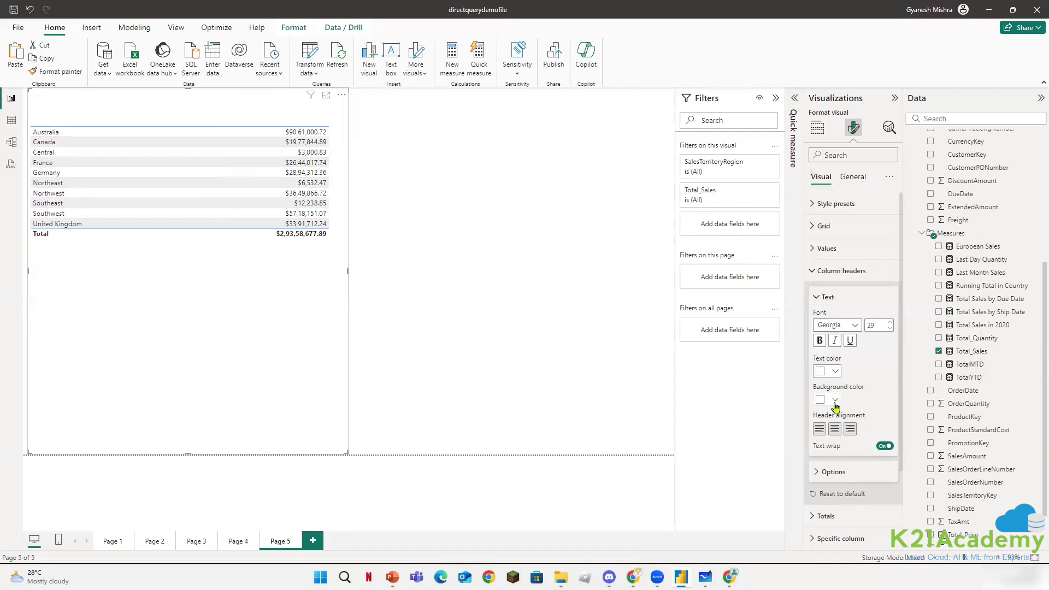
click(836, 403)
click(845, 354)
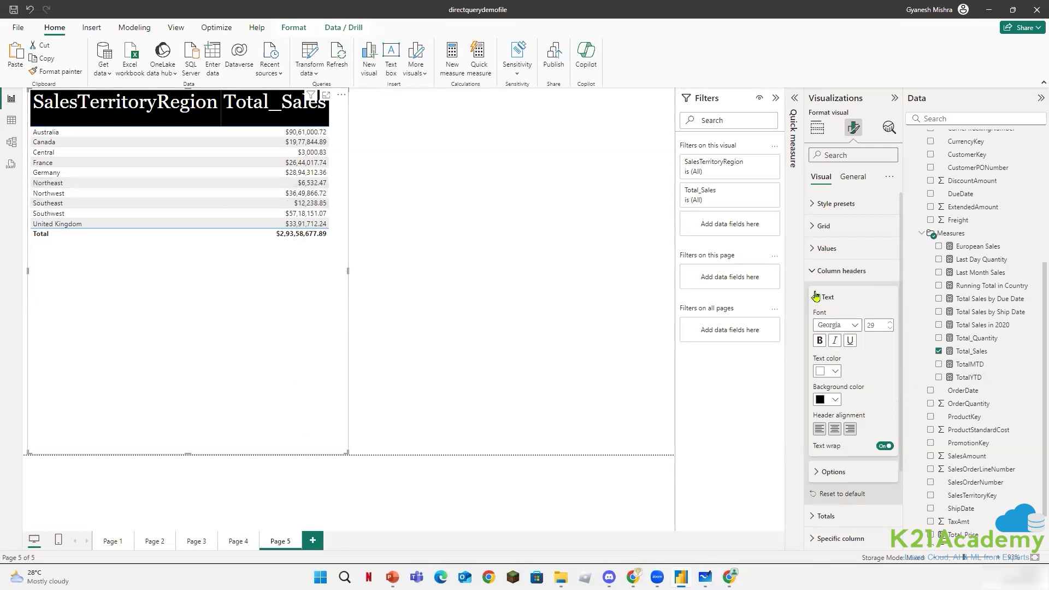
click(814, 272)
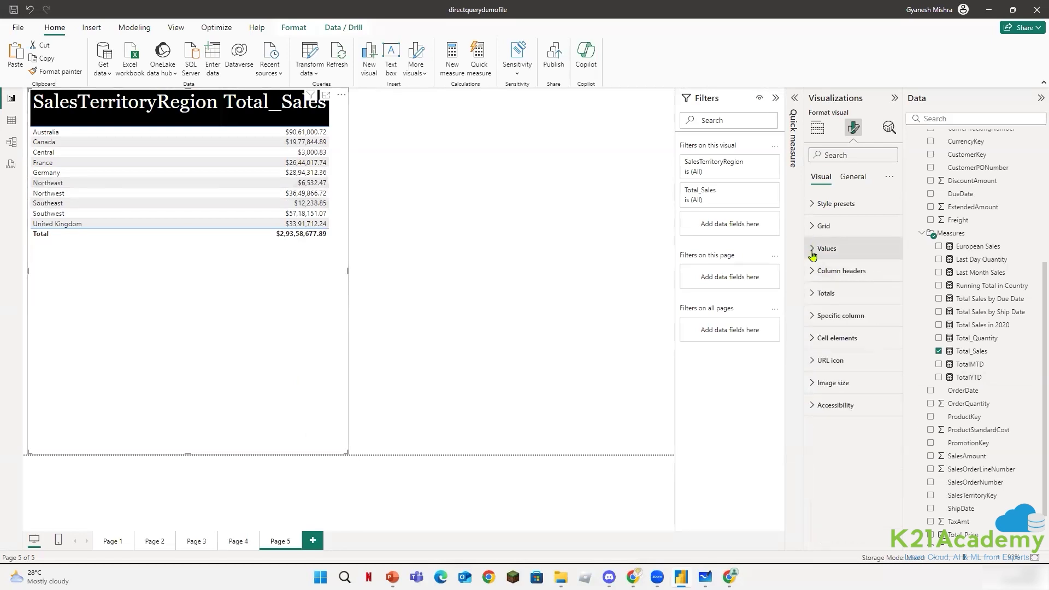
Format the table's values in the Georgia font at size 26.
click(813, 249)
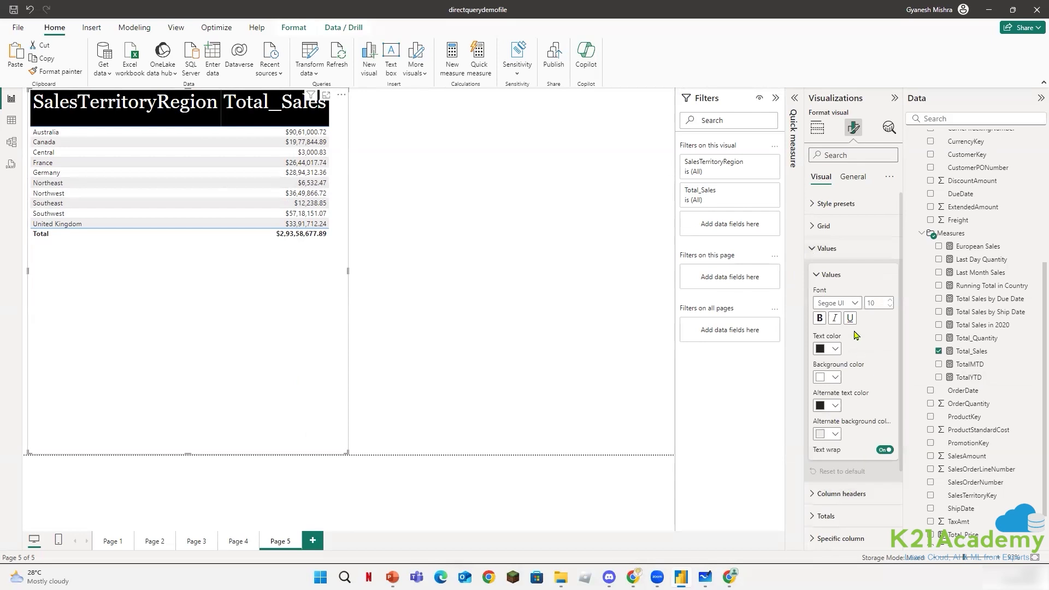
click(855, 303)
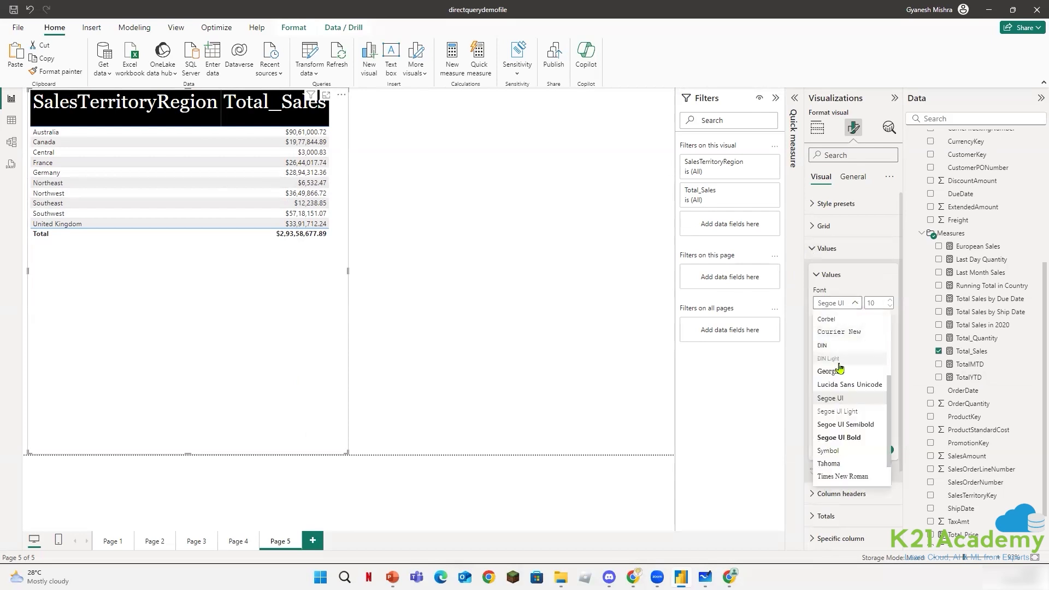
click(839, 365)
double_click(881, 302)
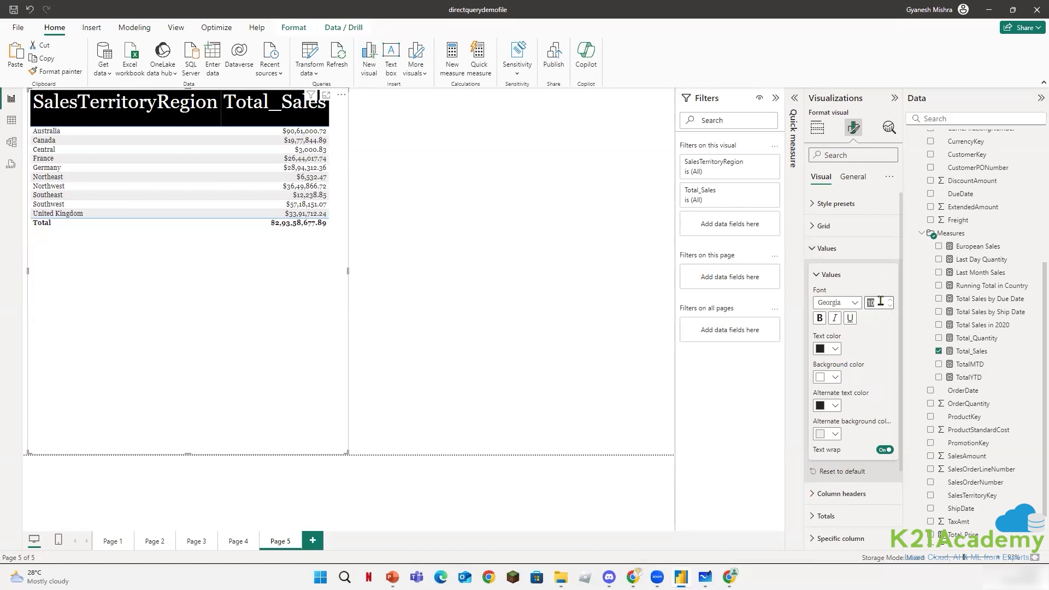
text(25)
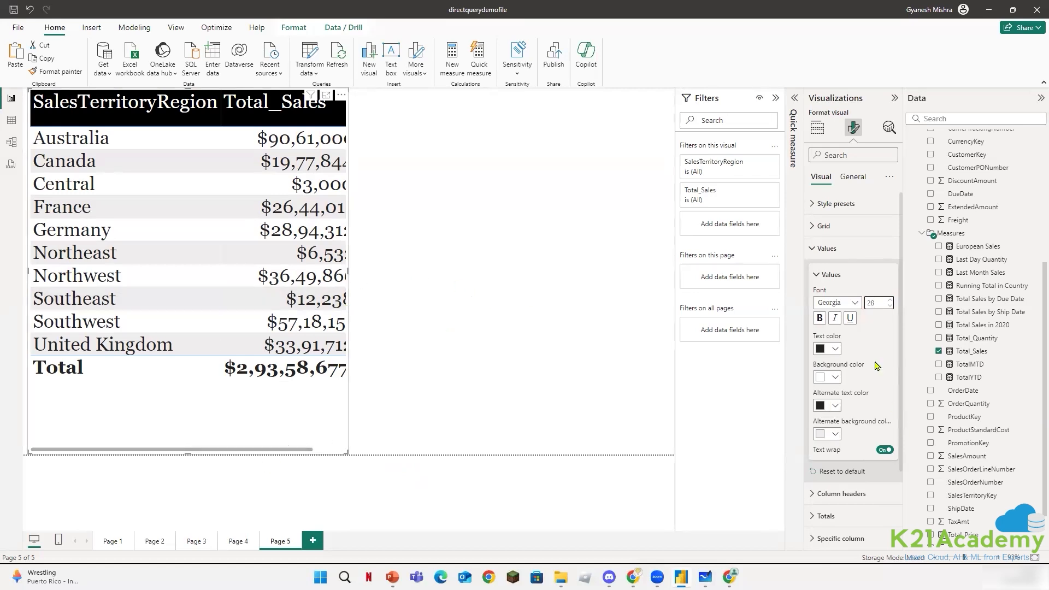
click(813, 249)
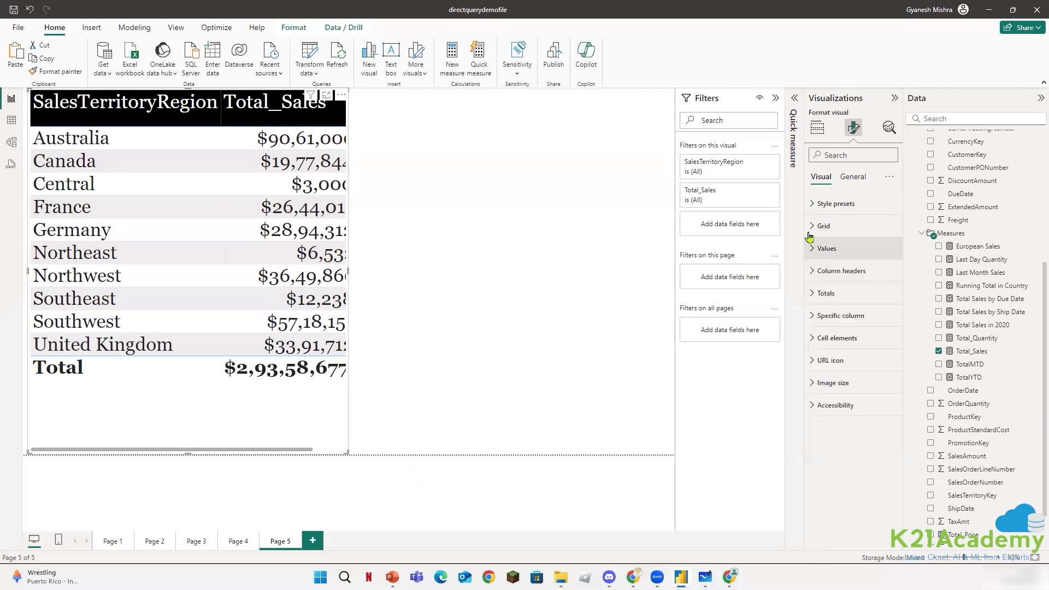
Reduce the font size of the table's column headers to 25.
click(811, 271)
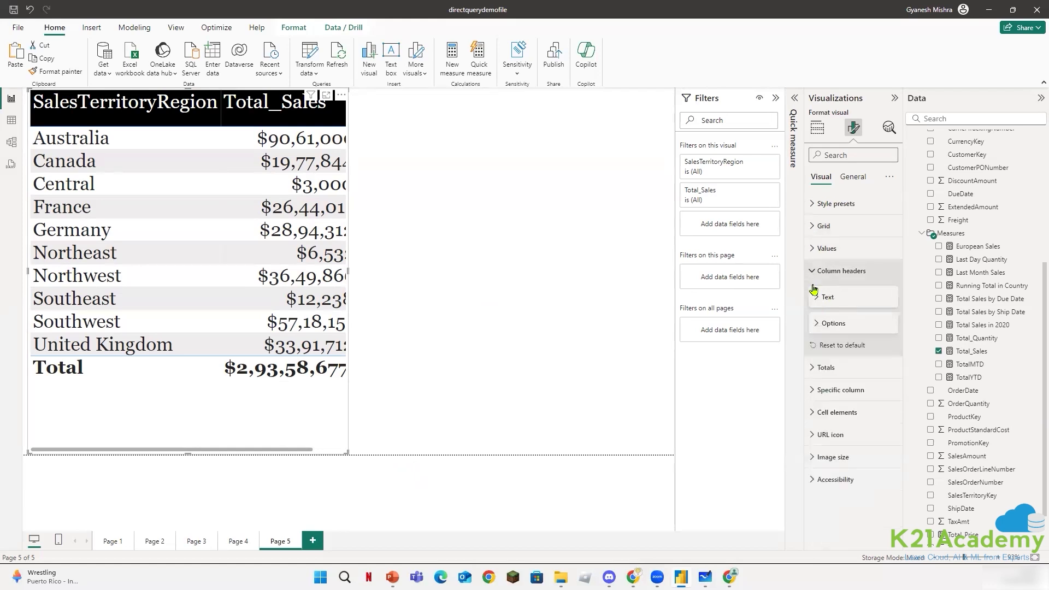
click(815, 298)
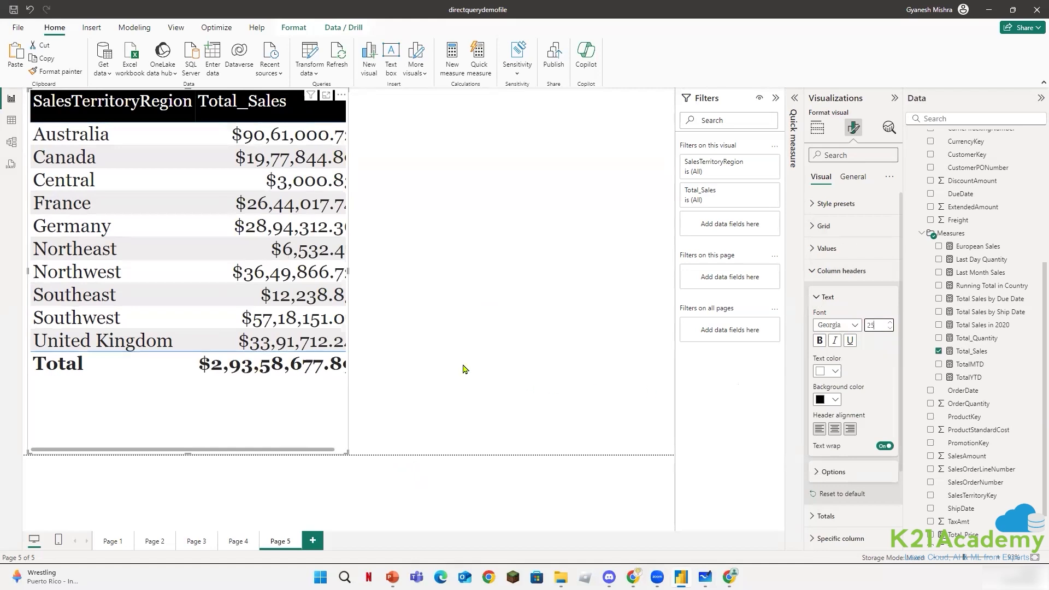
click(818, 299)
click(818, 297)
click(813, 271)
Set the font size of the table's values to 24.
click(813, 249)
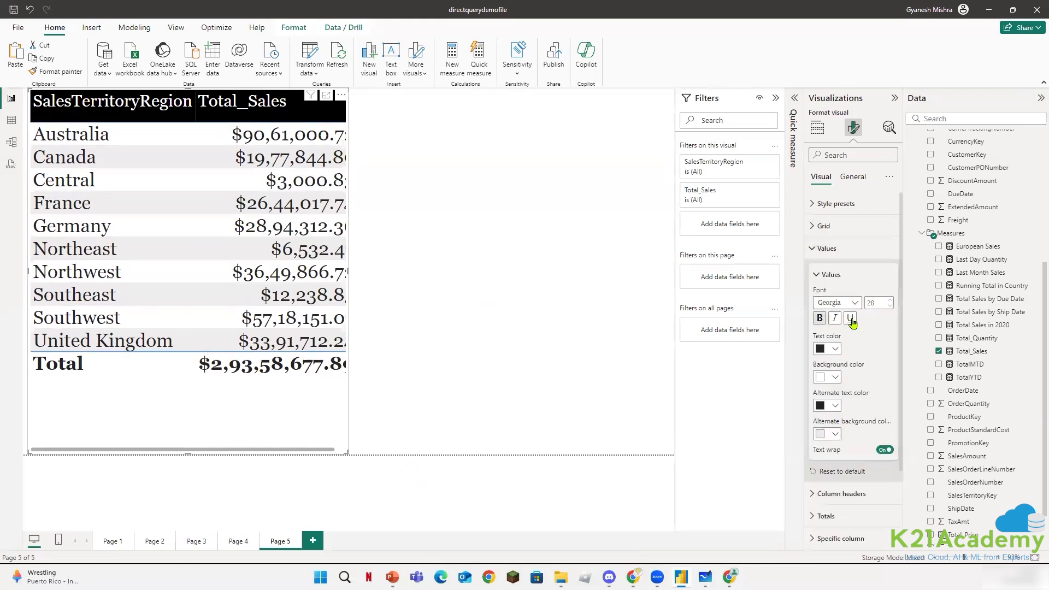
double_click(874, 304)
text(24)
key(Return)
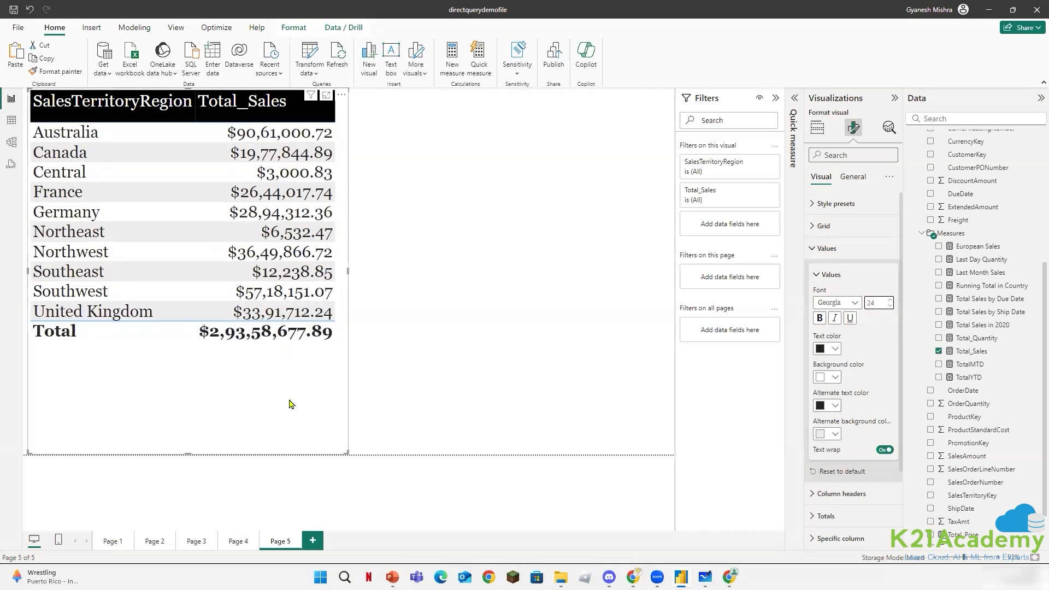
click(437, 406)
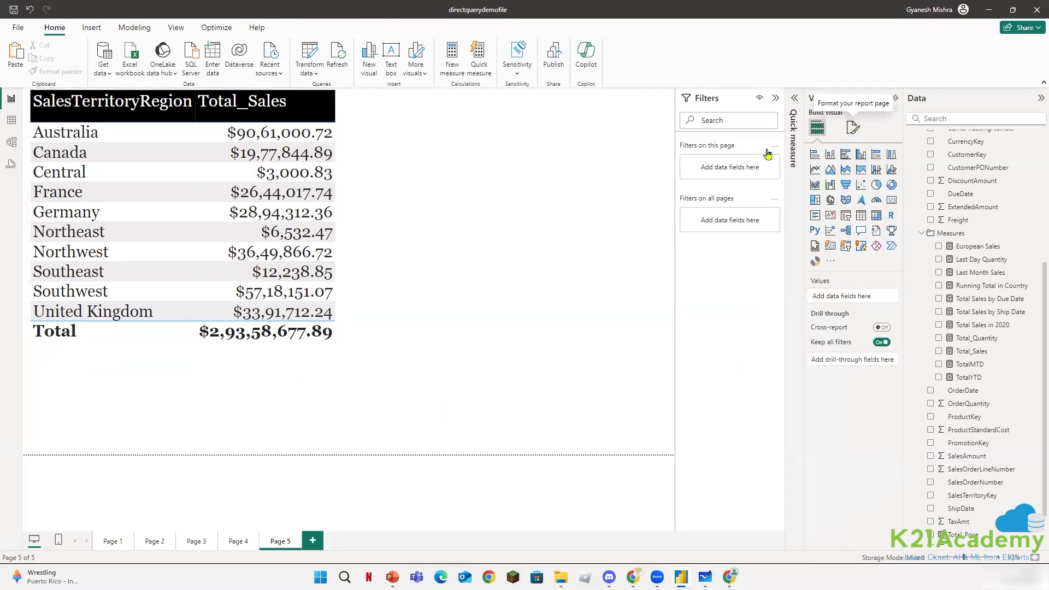
Rename the SalesTerritoryRegion column to Region for this table visual only.
click(320, 394)
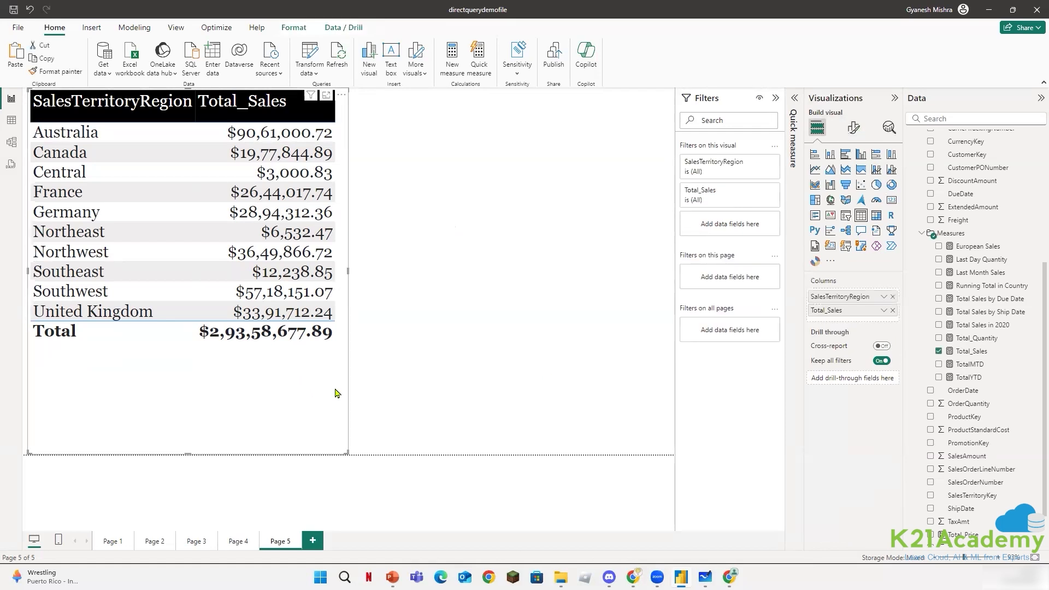
right_click(835, 299)
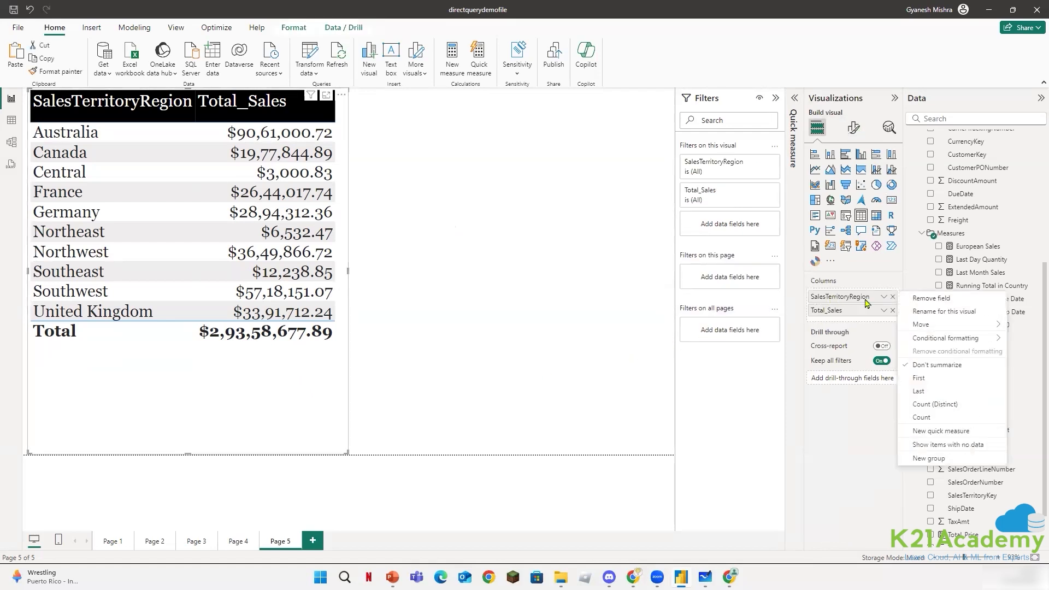
click(941, 313)
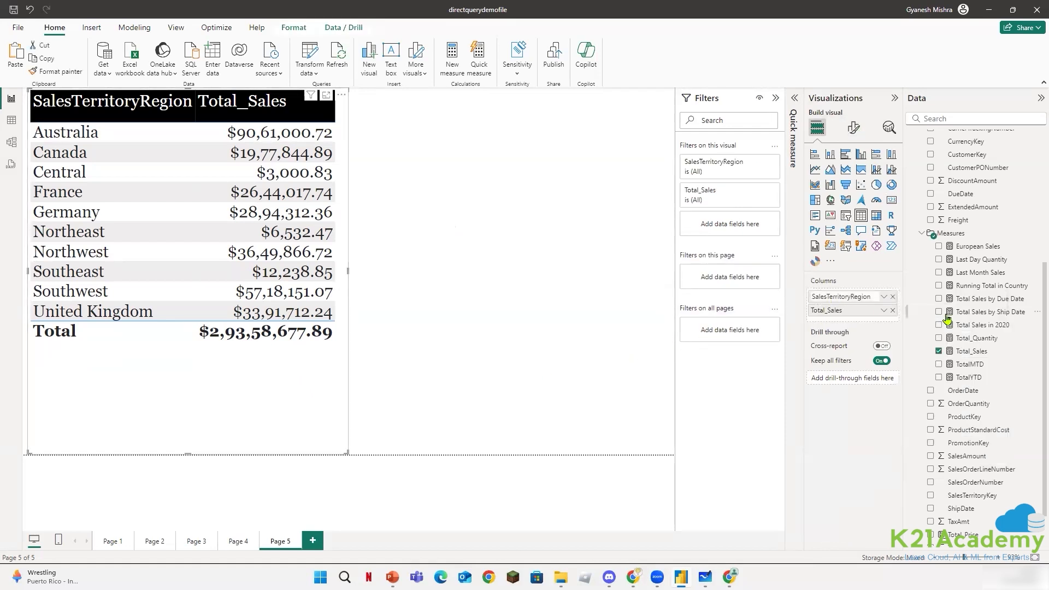
key(BackSpace)
key(BackSpace)
key(BackSpace)
key(BackSpace)
key(BackSpace)
key(BackSpace)
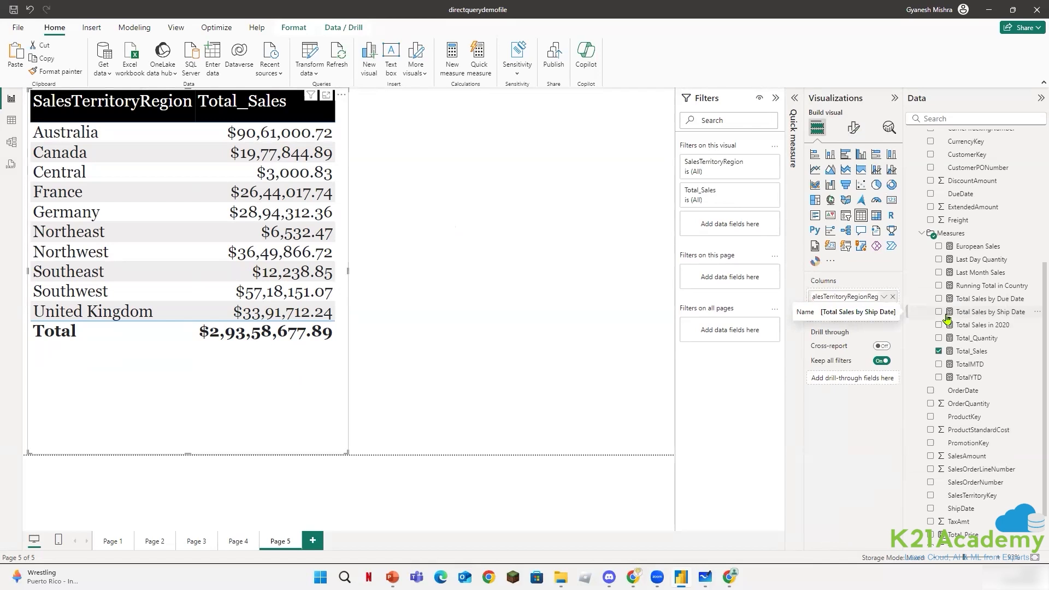
key(BackSpace)
key(BackSpace)
key(BackSpace)
key(BackSpace)
key(BackSpace)
key(BackSpace)
key(BackSpace)
key(BackSpace)
key(BackSpace)
key(BackSpace)
key(BackSpace)
key(BackSpace)
key(BackSpace)
key(BackSpace)
key(Return)
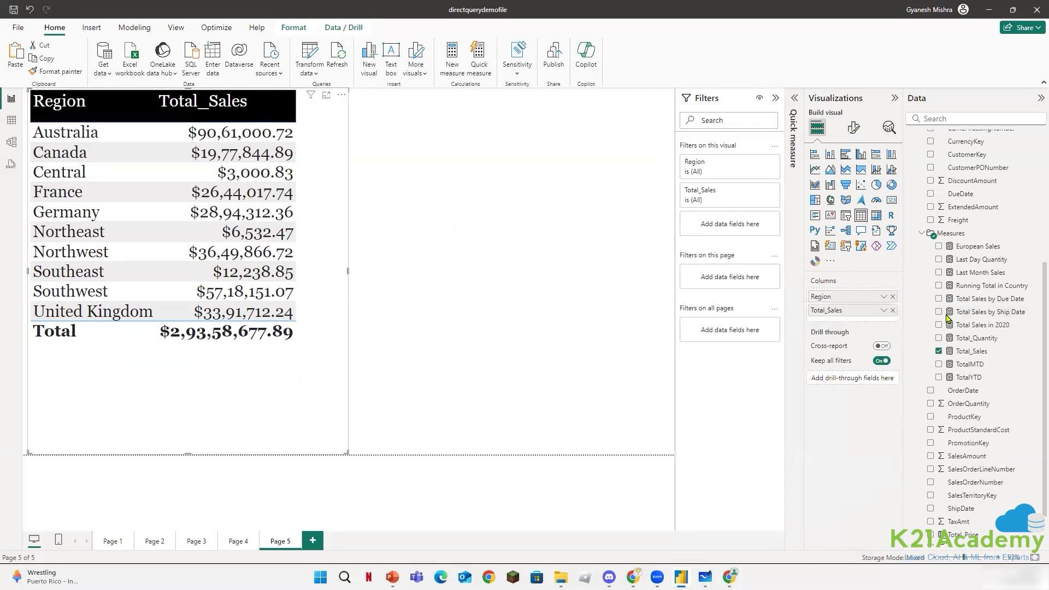
Rename the Total_Sales column to Sales for this table visual only.
right_click(844, 318)
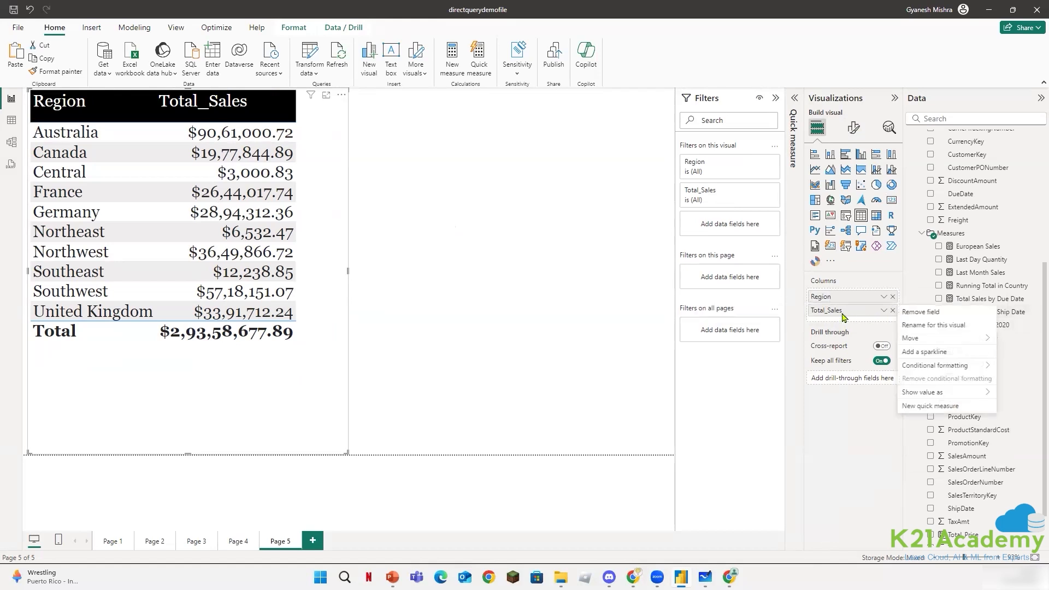
click(942, 327)
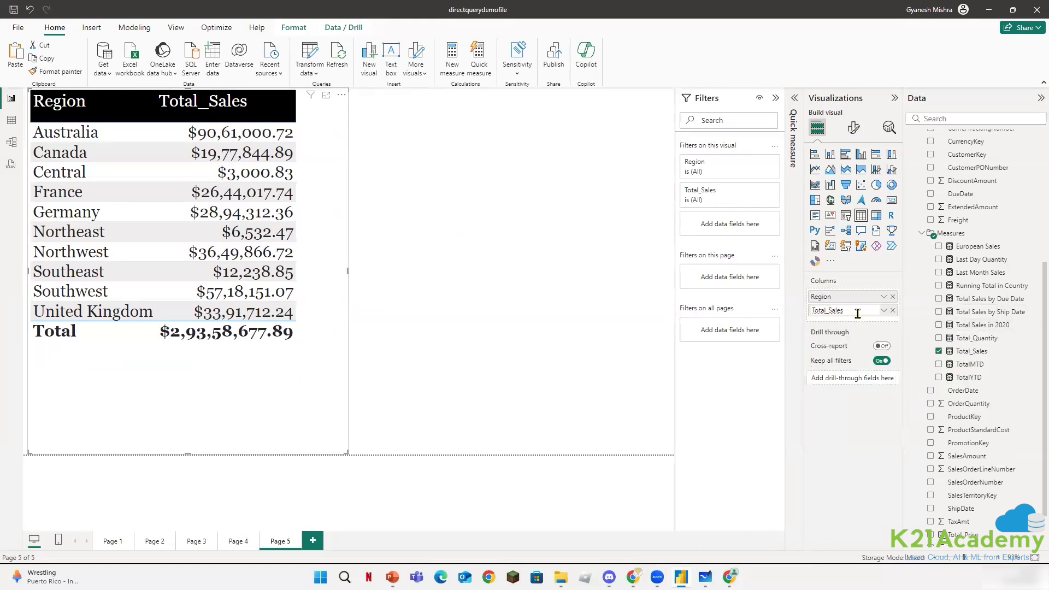
text(Sales)
key(Return)
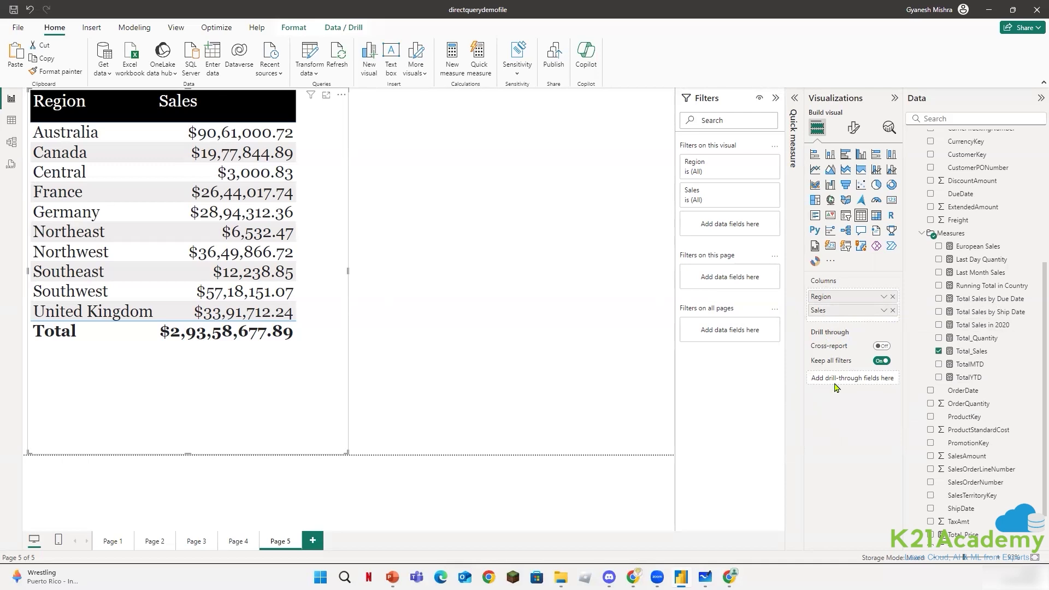
Center the table's column headers and set their font size to 28.
click(853, 128)
click(814, 270)
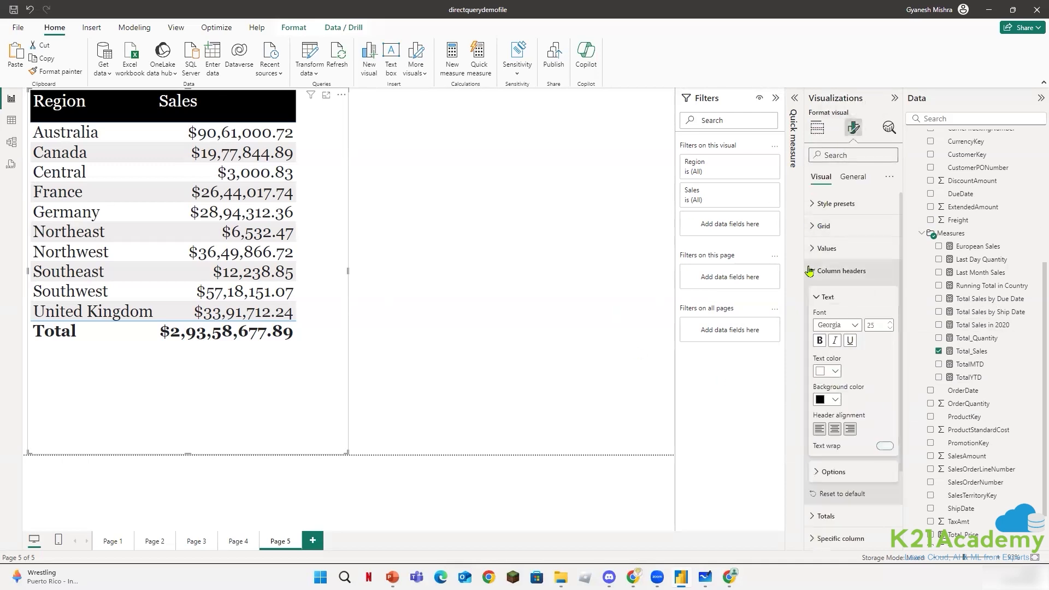
click(836, 430)
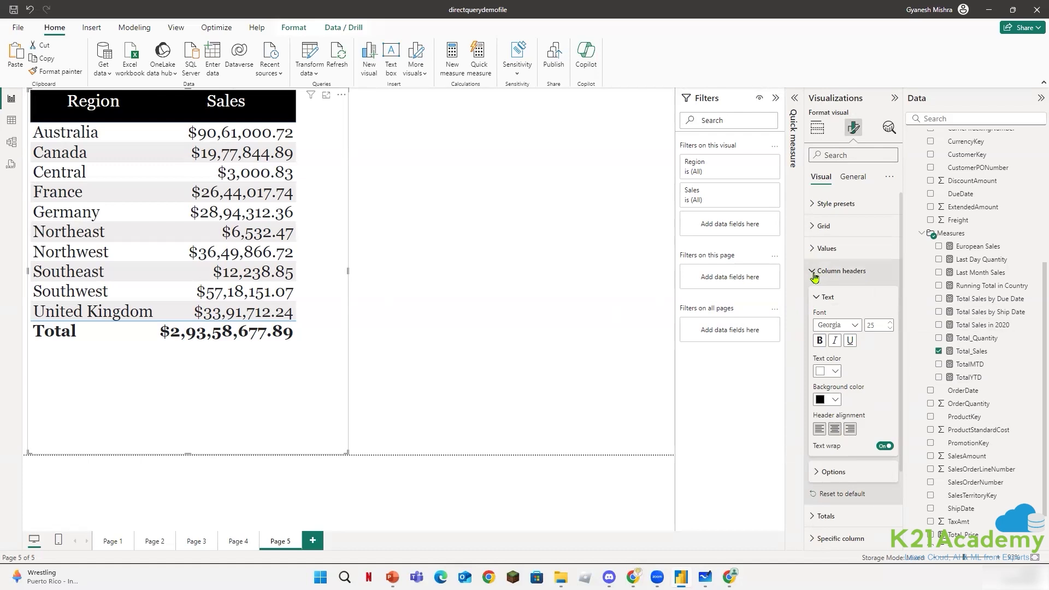
click(871, 328)
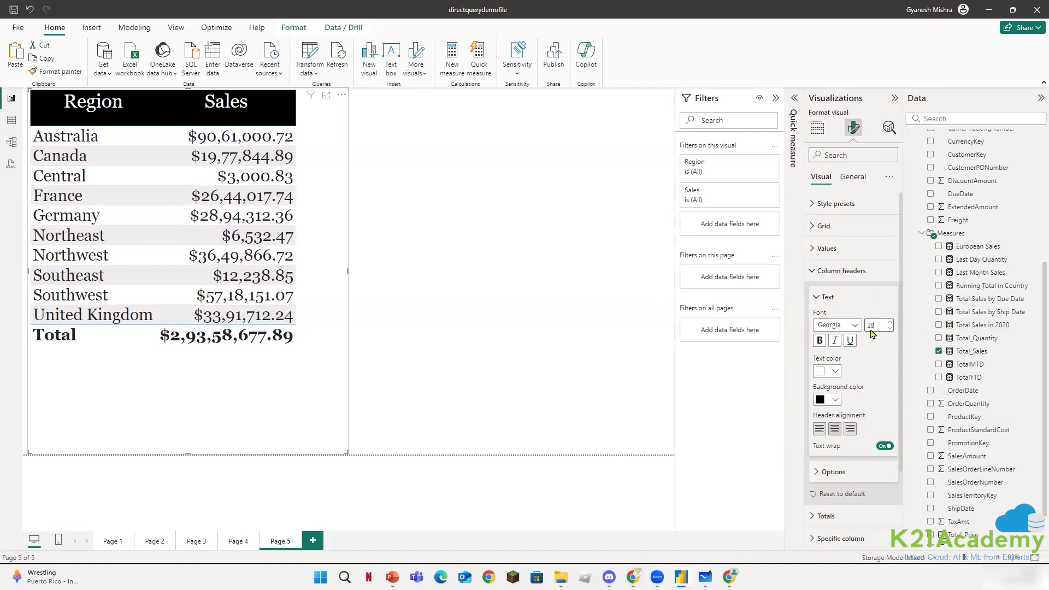
click(814, 273)
Enlarge the font of the table's values to size 27.
click(812, 249)
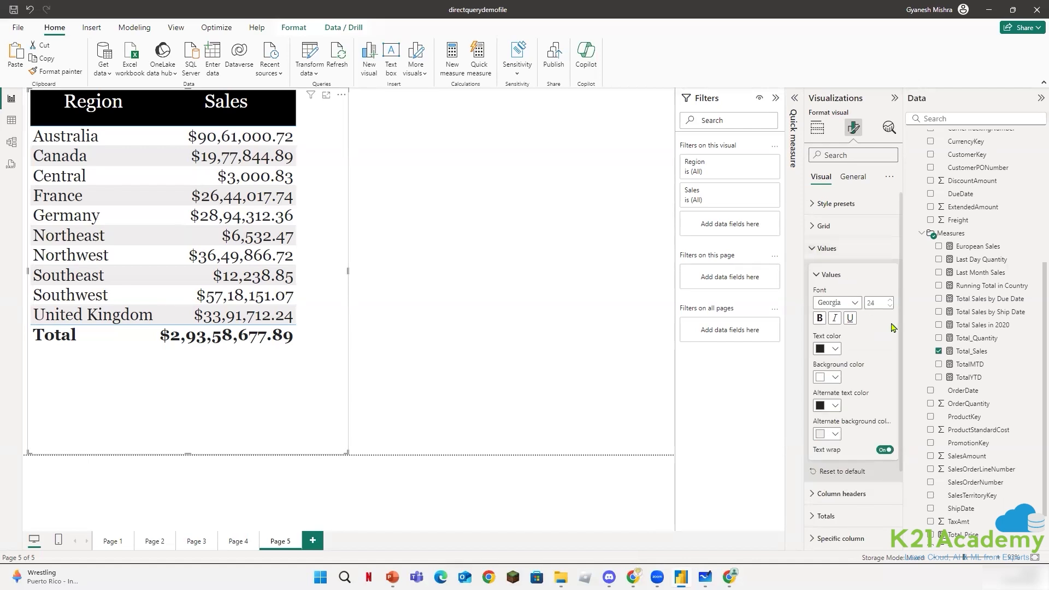
double_click(884, 302)
text(27)
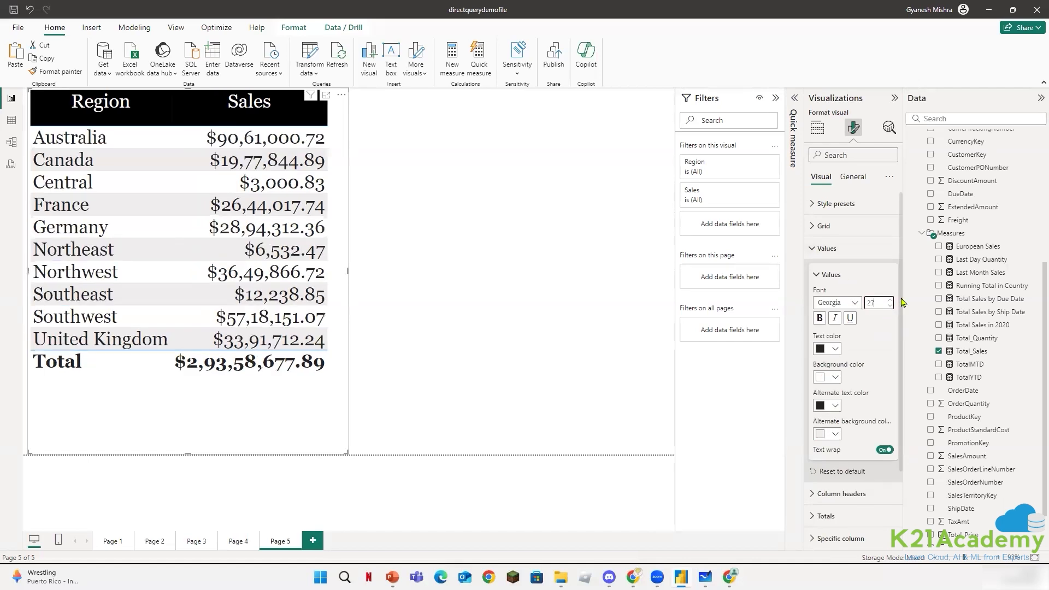
click(557, 408)
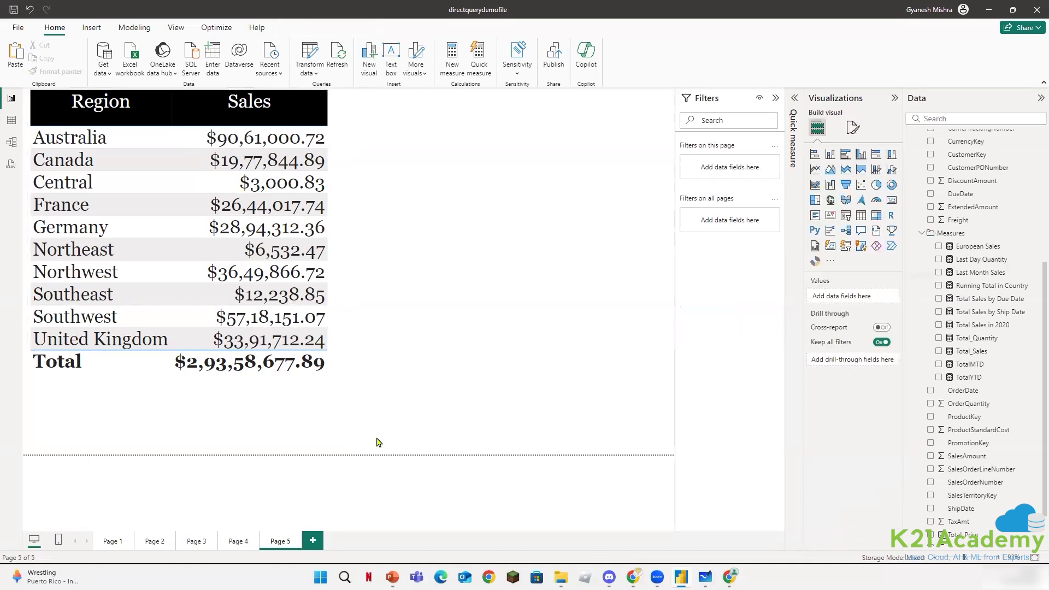
Start a gradient conditional font color for the table's Sales column, add a middle color, and set the lowest-value color to red.
click(253, 422)
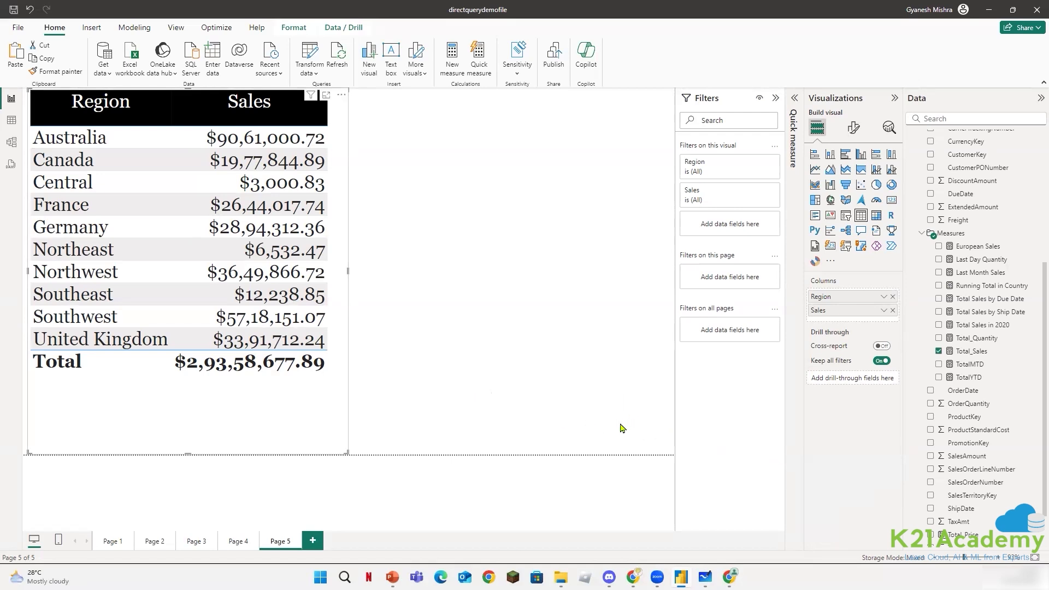
click(884, 311)
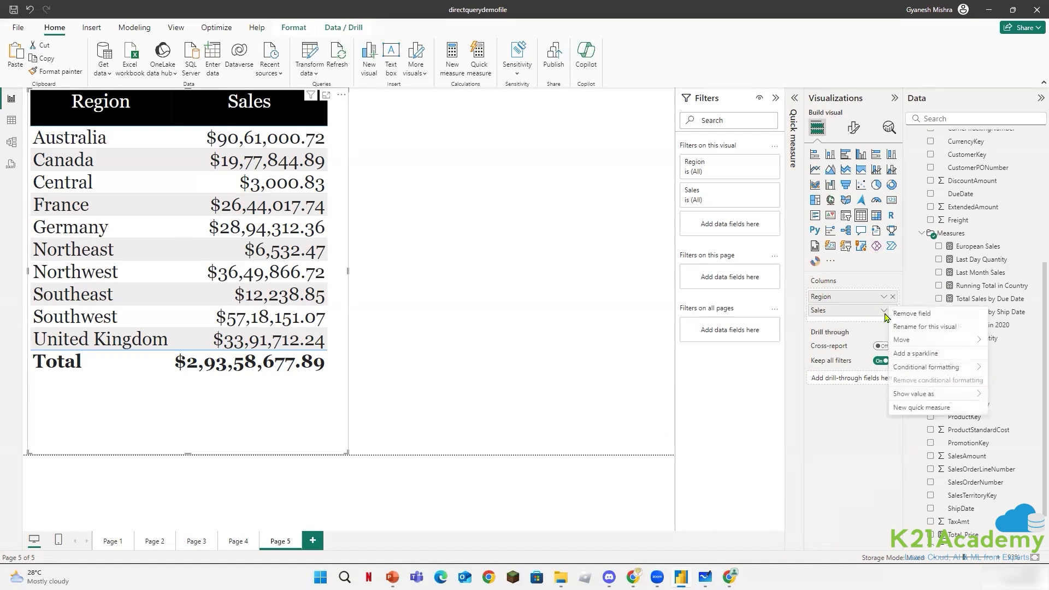
mouse_move(905, 370)
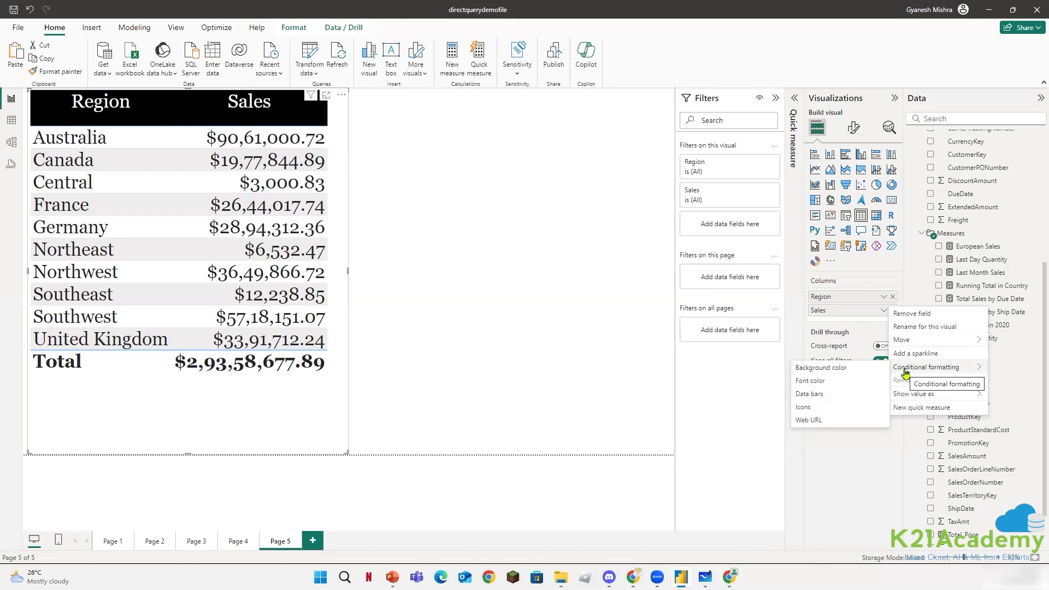
click(847, 383)
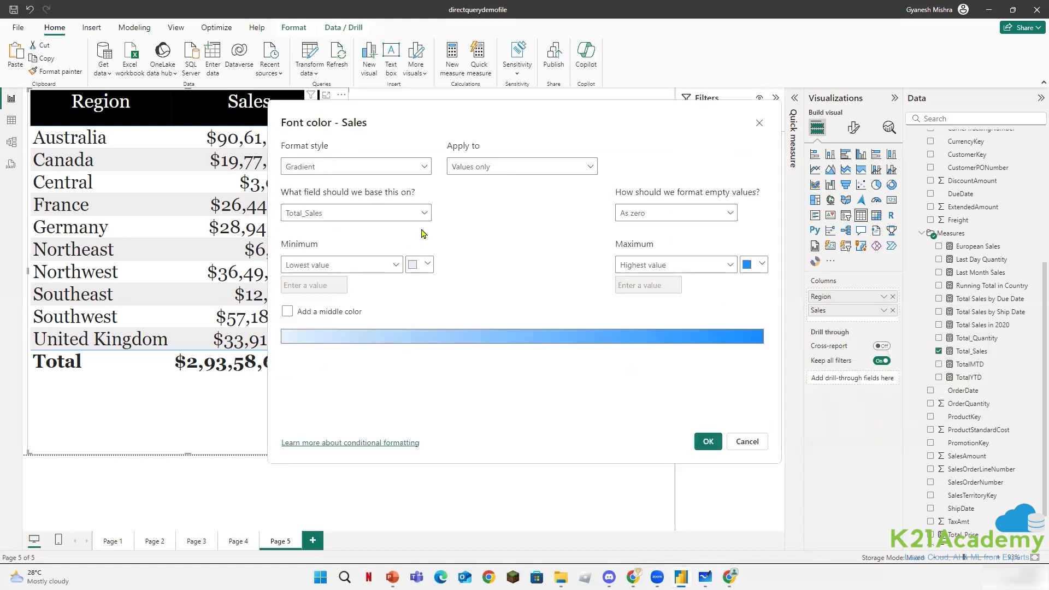
click(349, 166)
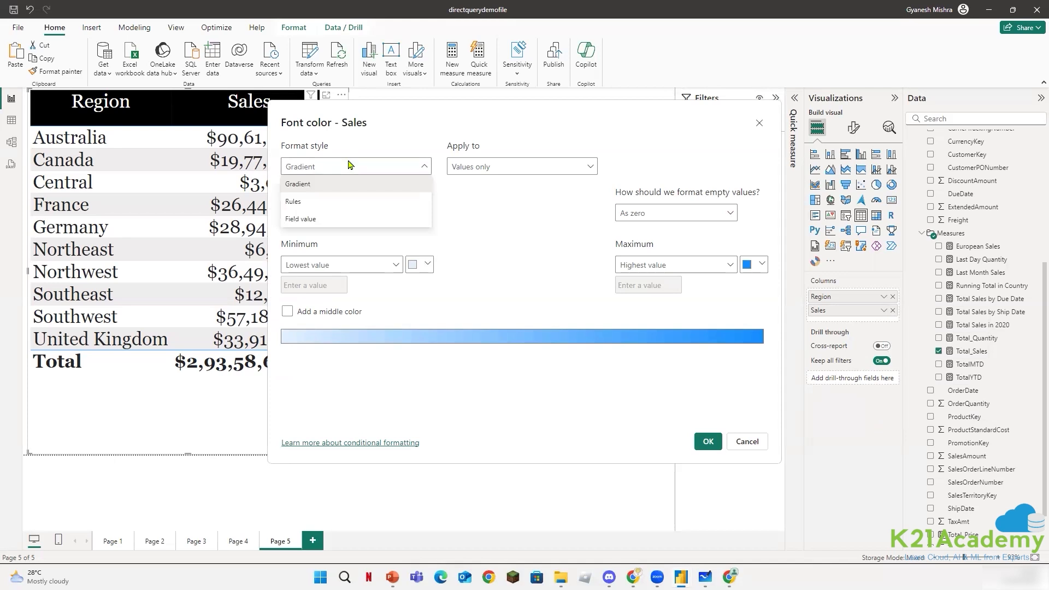
click(350, 165)
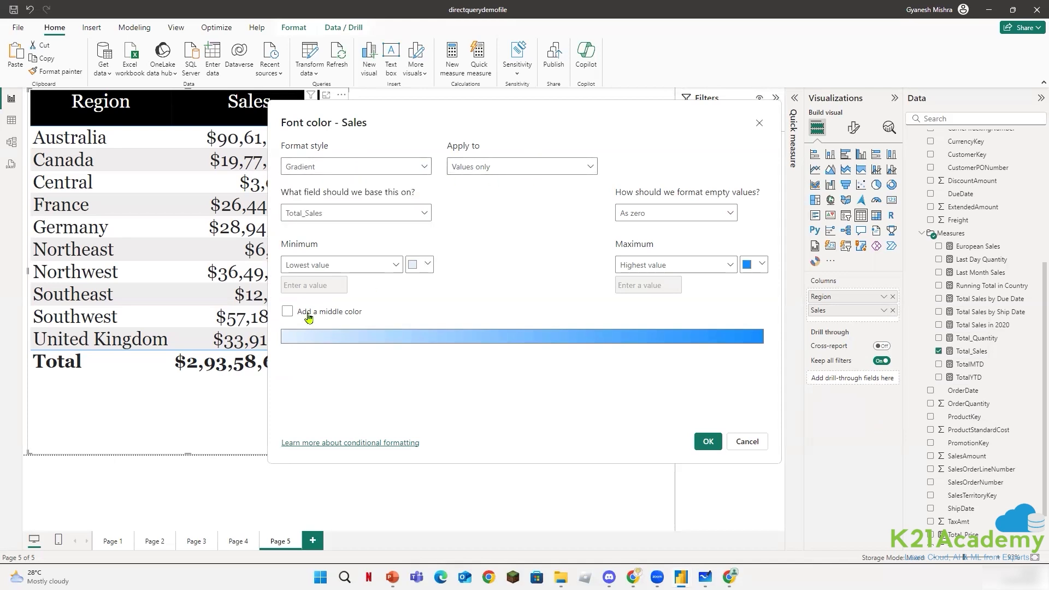
click(288, 313)
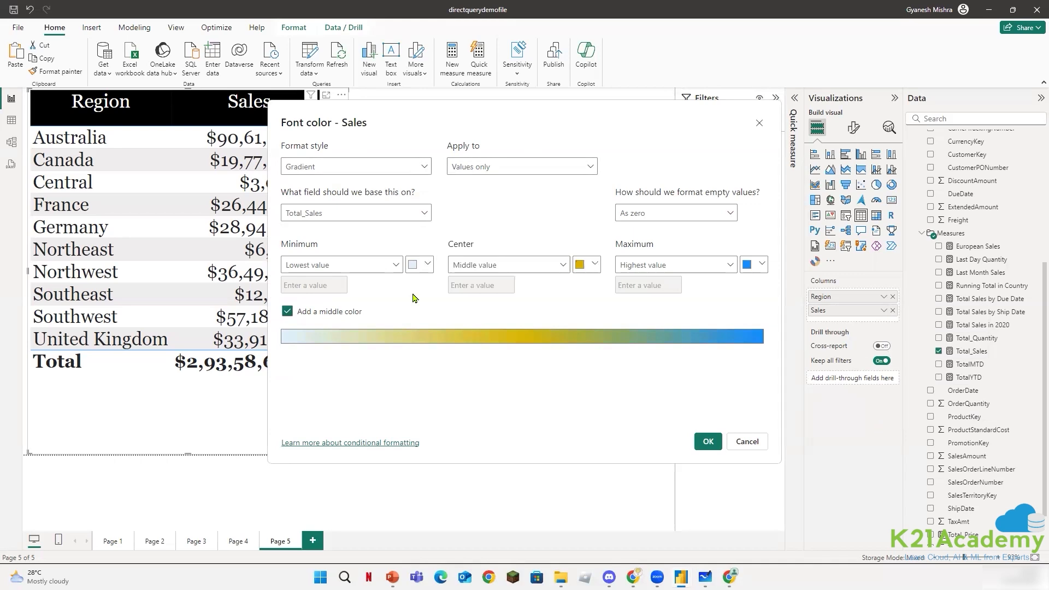
click(429, 266)
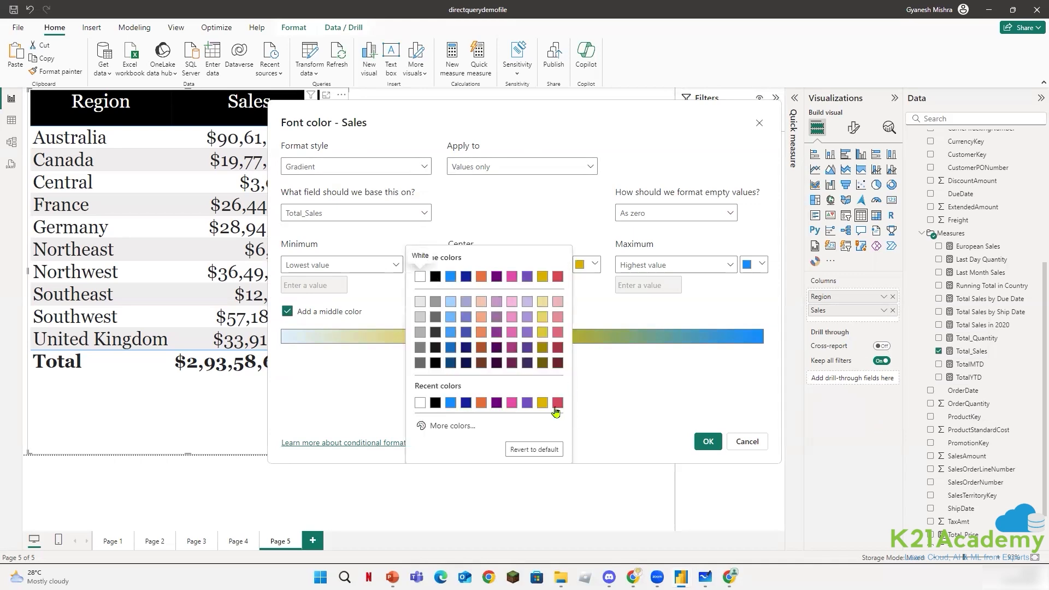
click(558, 403)
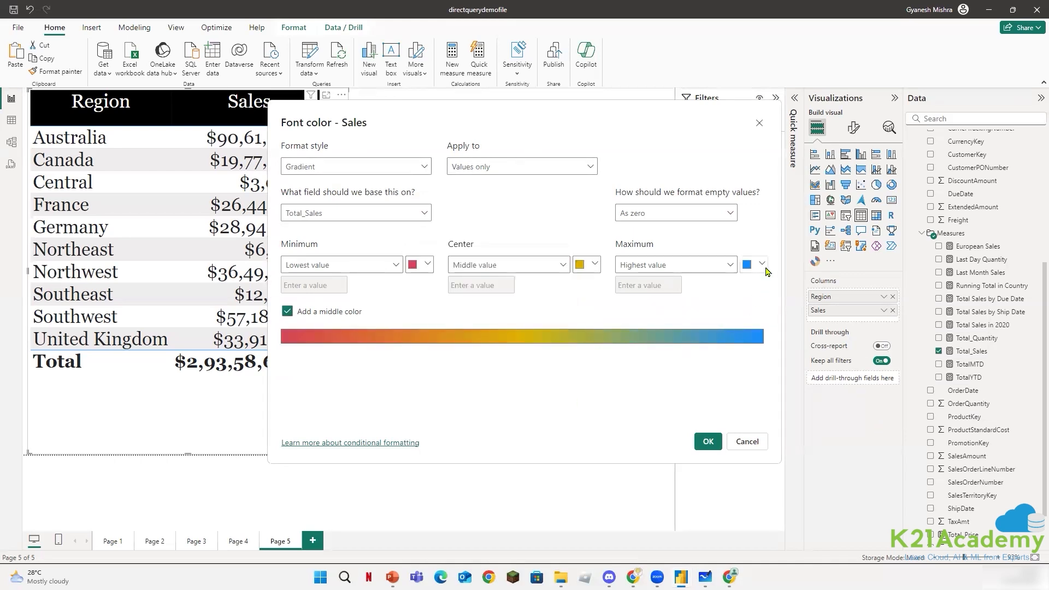
Set the highest-value color of the Sales font gradient to a custom dark green, about #48721B.
click(762, 264)
click(636, 429)
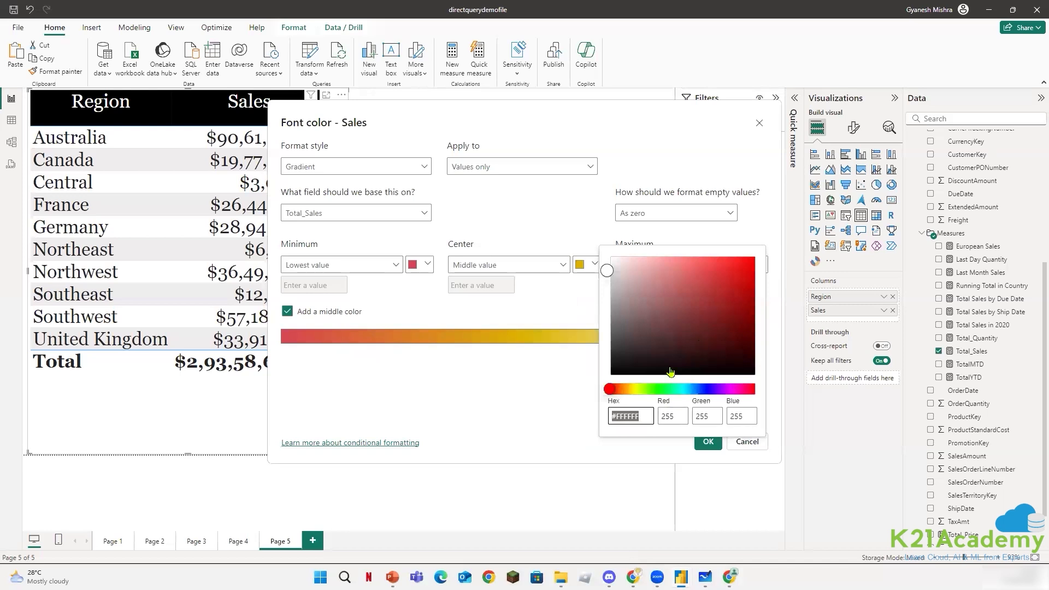
click(646, 389)
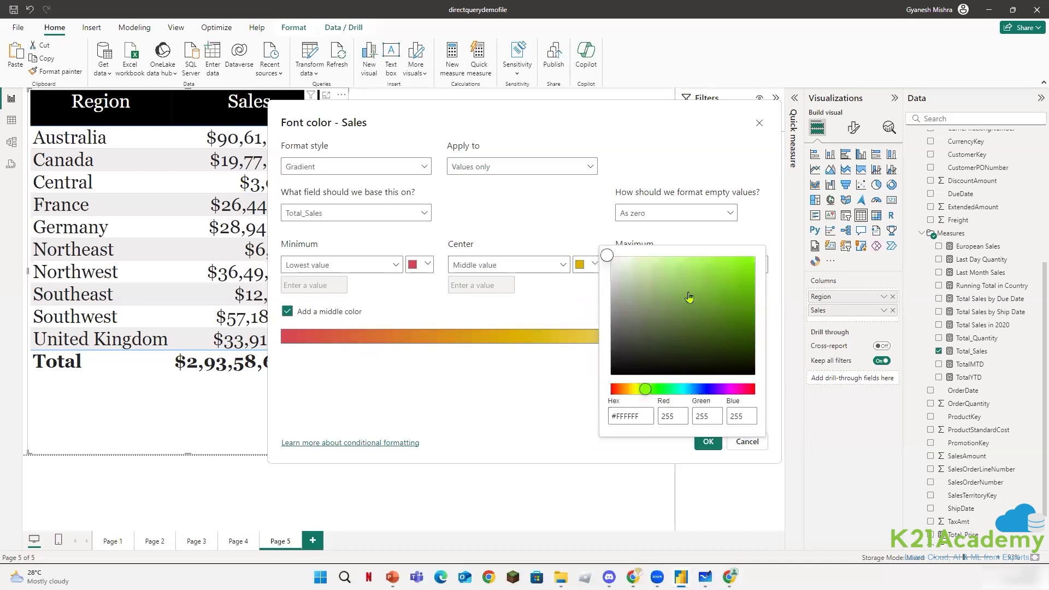
click(716, 283)
click(723, 292)
click(734, 287)
click(734, 301)
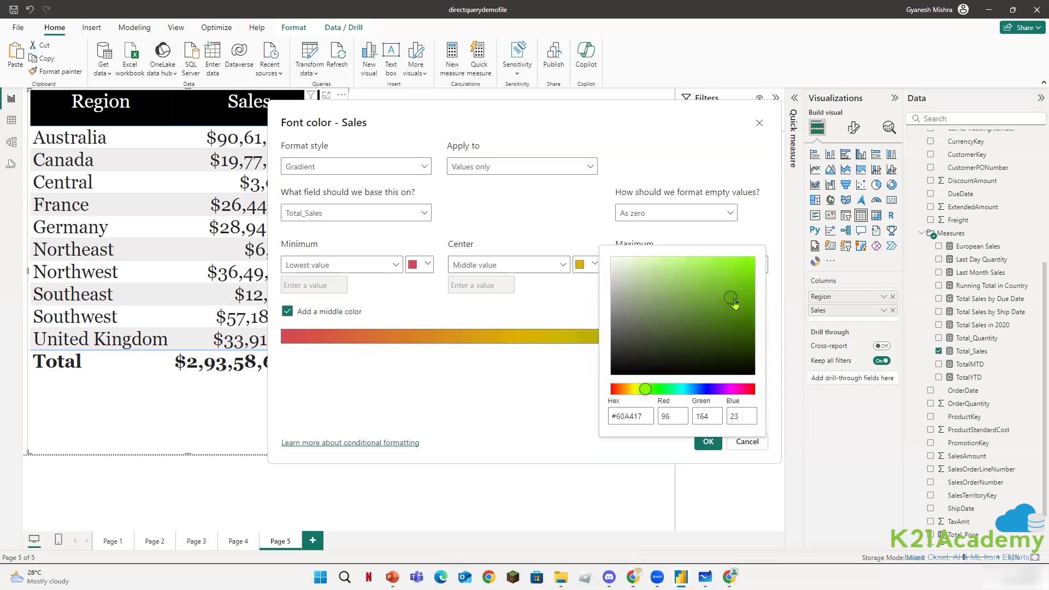
click(719, 310)
click(725, 339)
click(717, 320)
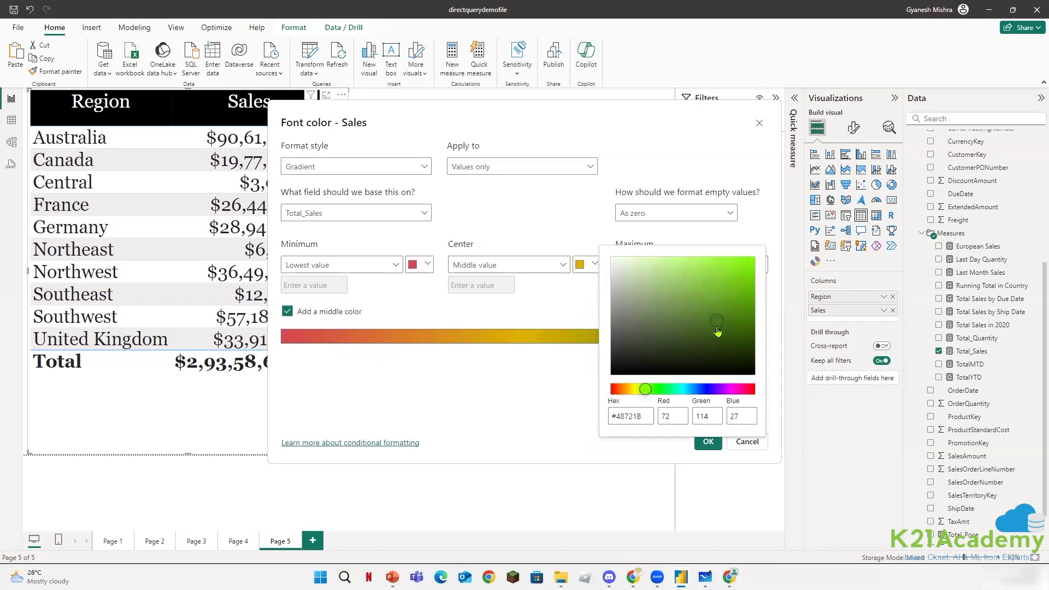
click(552, 444)
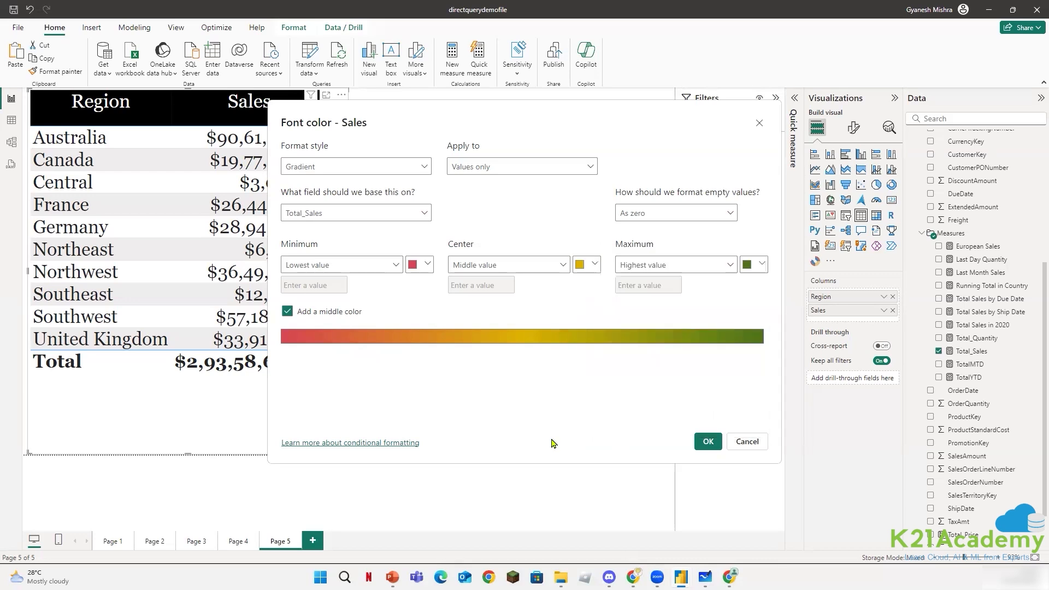
Set the middle-value color of the Sales font gradient to a custom orange-yellow and apply the font color formatting.
click(596, 266)
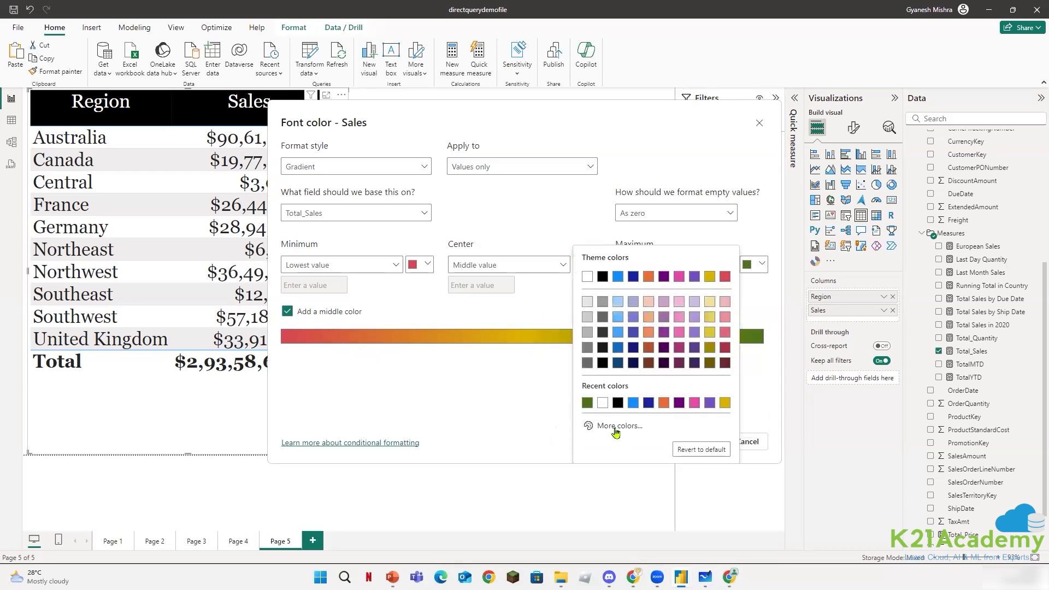
click(616, 429)
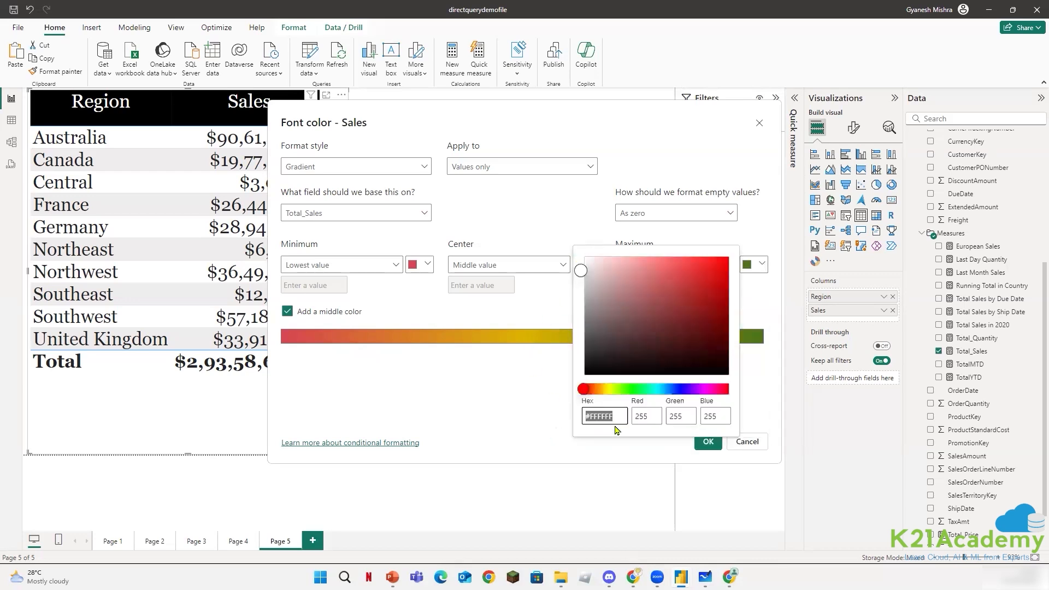
click(602, 390)
drag(682, 314, 719, 279)
click(522, 400)
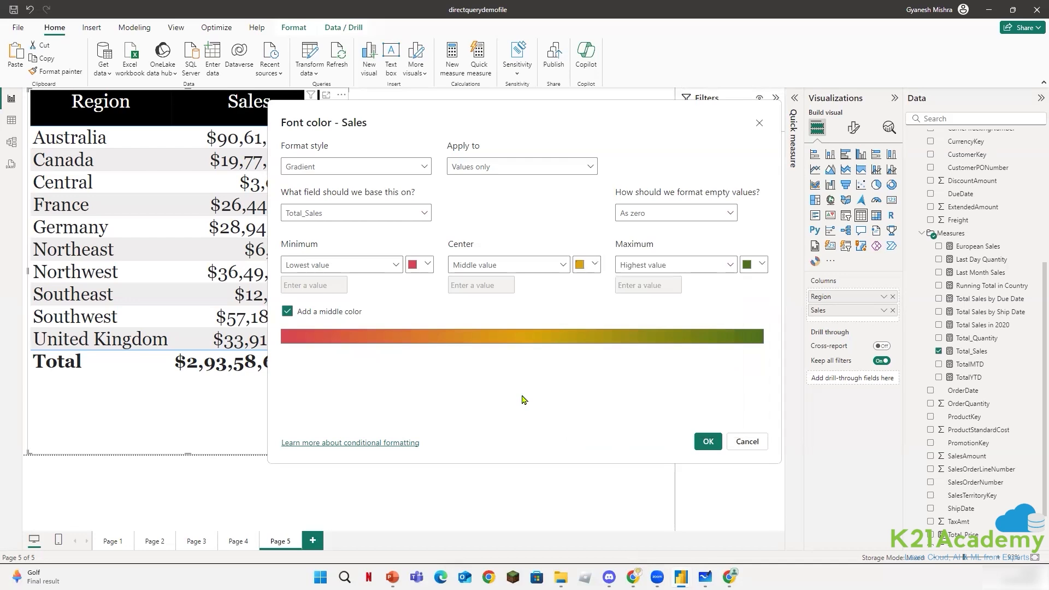
click(710, 442)
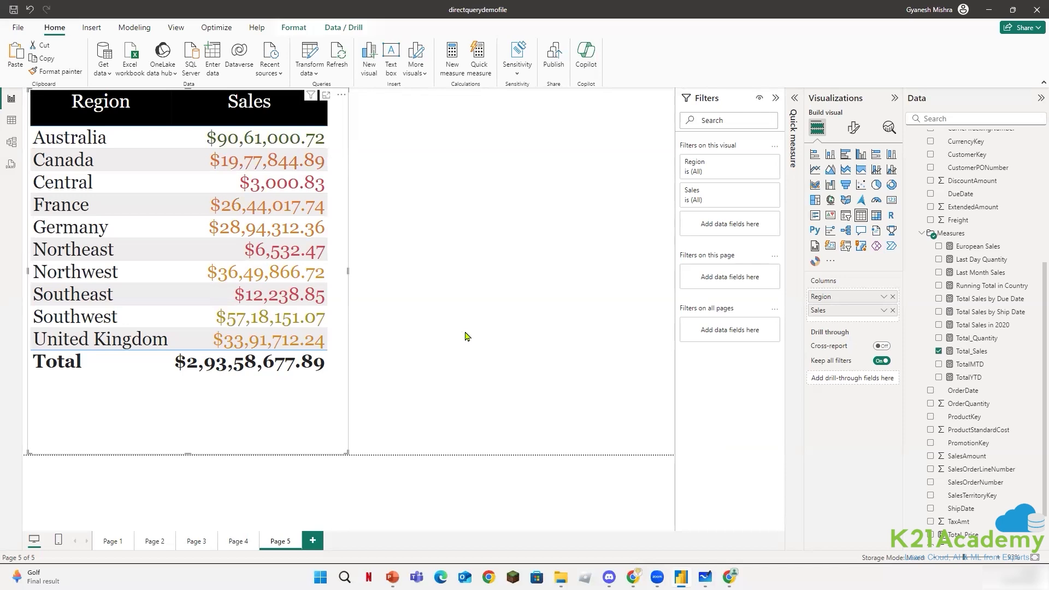
Remove all conditional formatting from the Sales column.
click(885, 311)
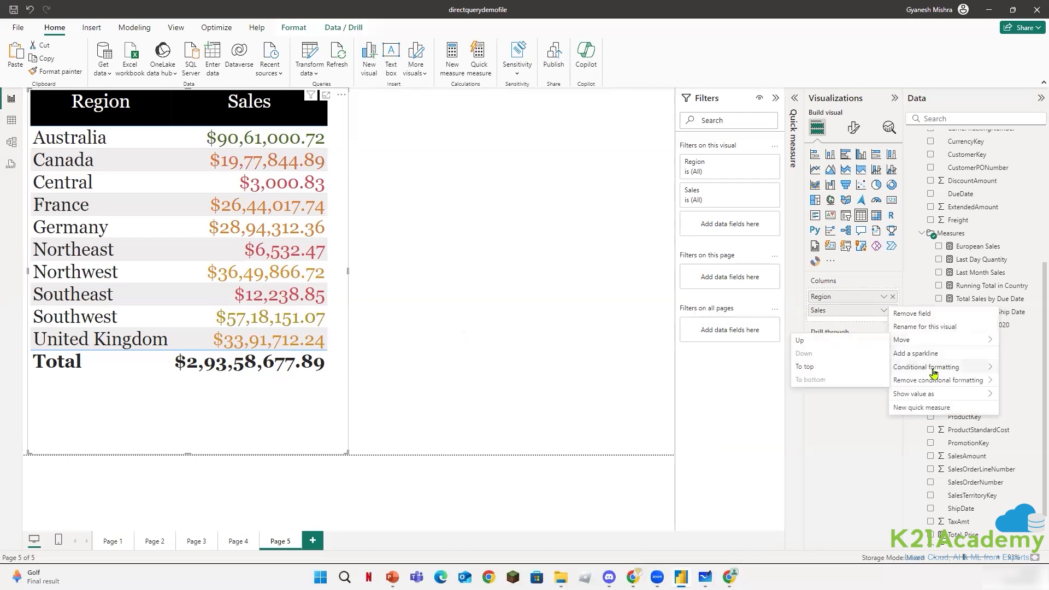
mouse_move(931, 382)
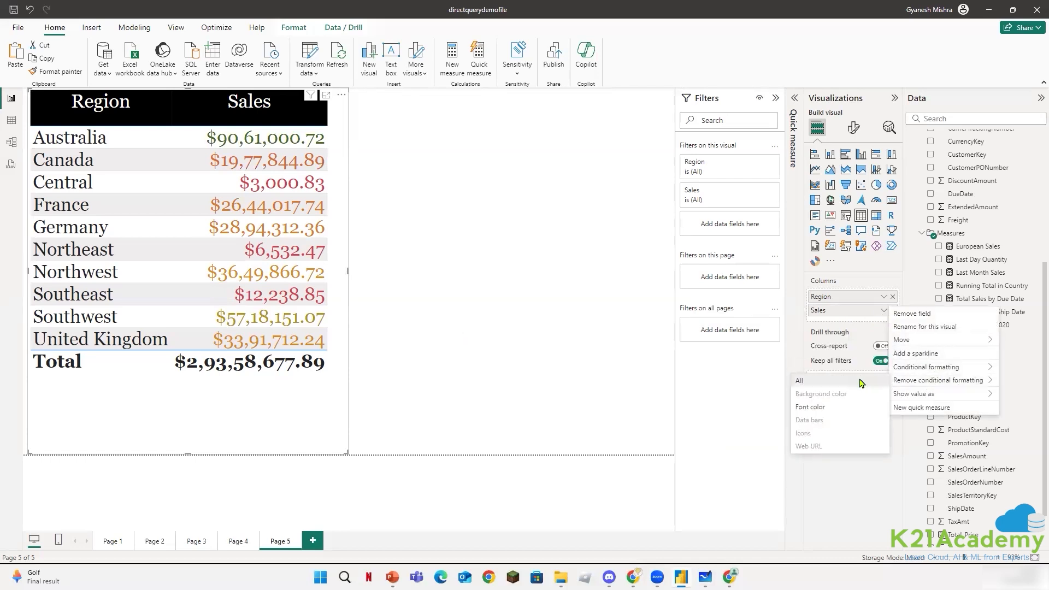
click(861, 381)
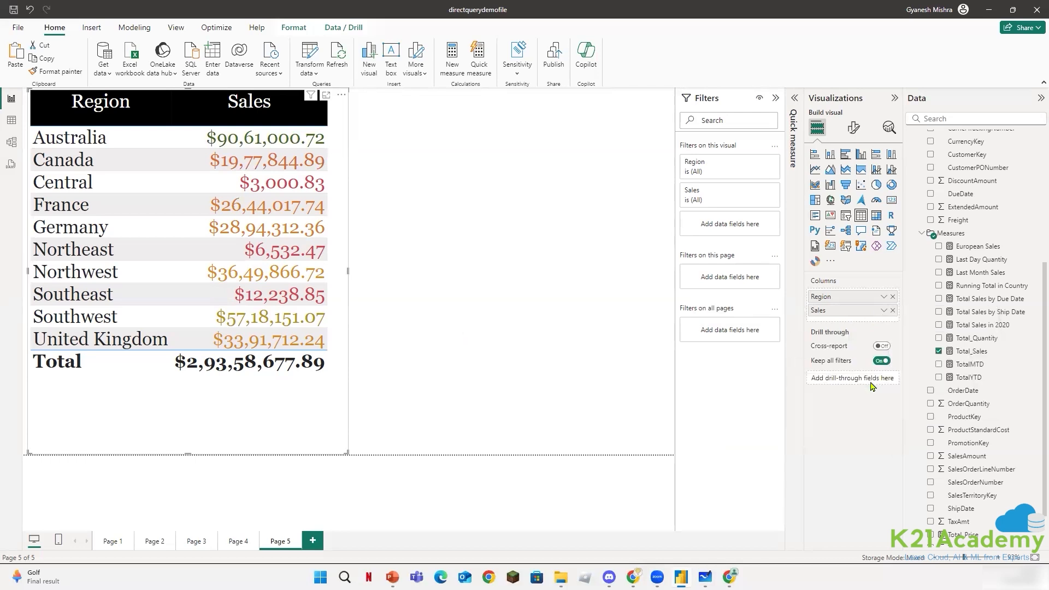
Start a gradient conditional background color for Sales, with red for the lowest value and custom green #37952A for the highest.
click(884, 312)
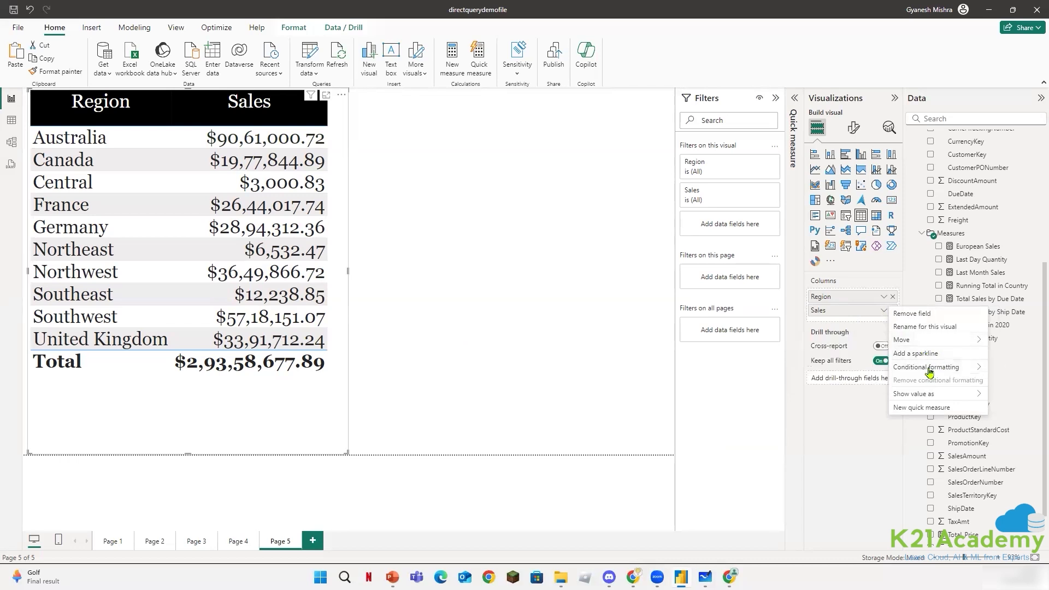
mouse_move(930, 368)
click(812, 369)
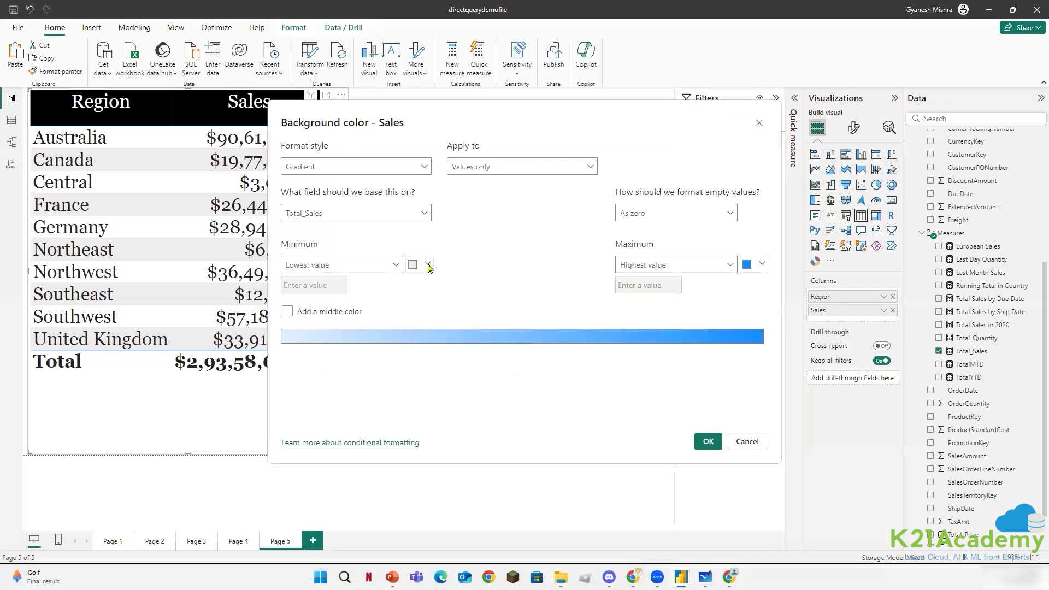
click(426, 268)
click(560, 279)
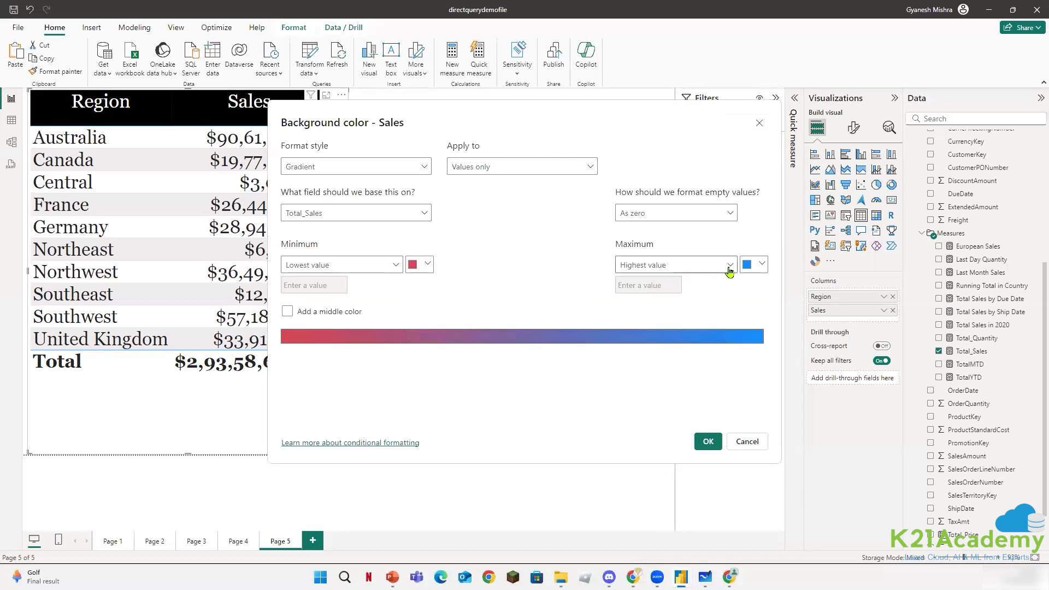
click(762, 266)
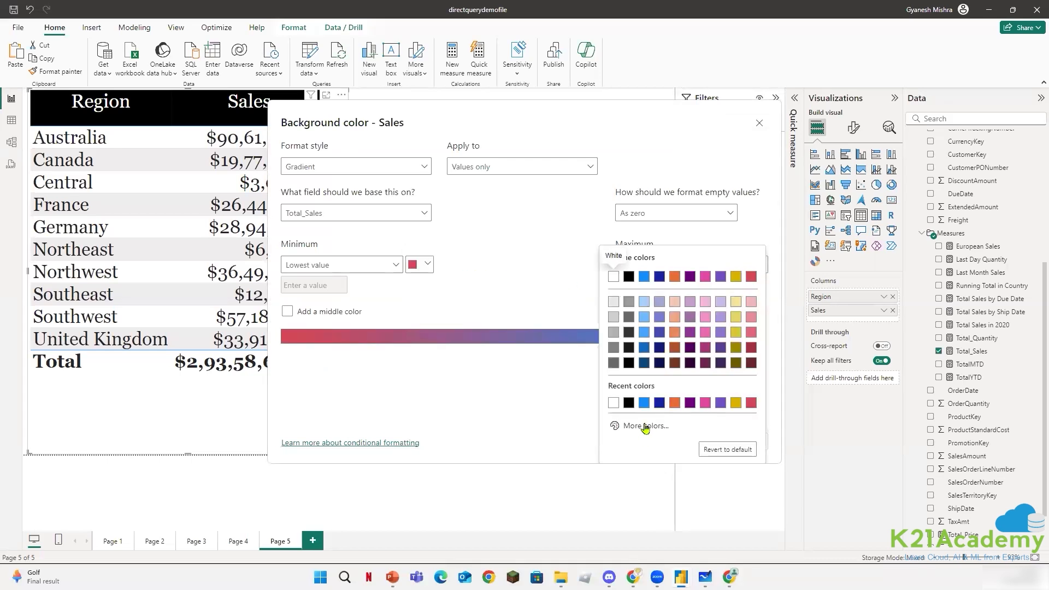
click(644, 426)
click(657, 392)
drag(716, 281, 710, 304)
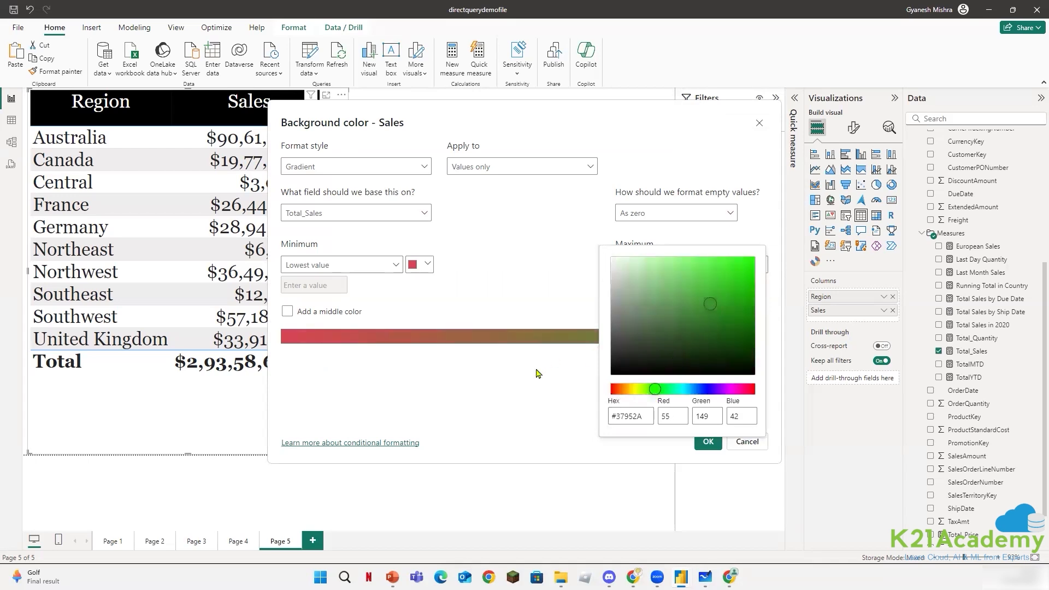
click(536, 374)
Add a middle color to the Sales background gradient and apply the background color formatting.
click(287, 311)
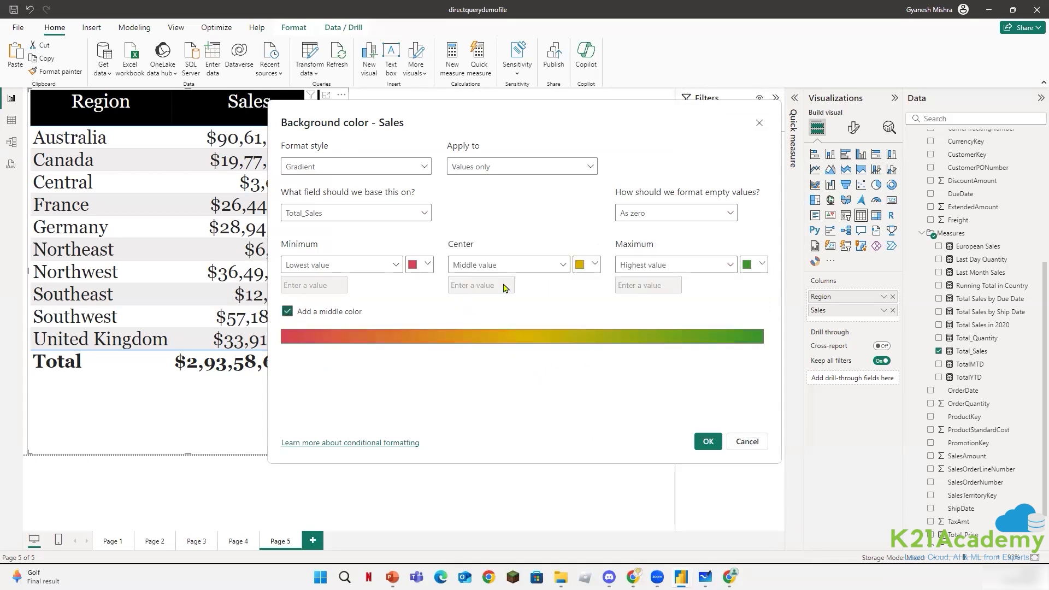
click(593, 264)
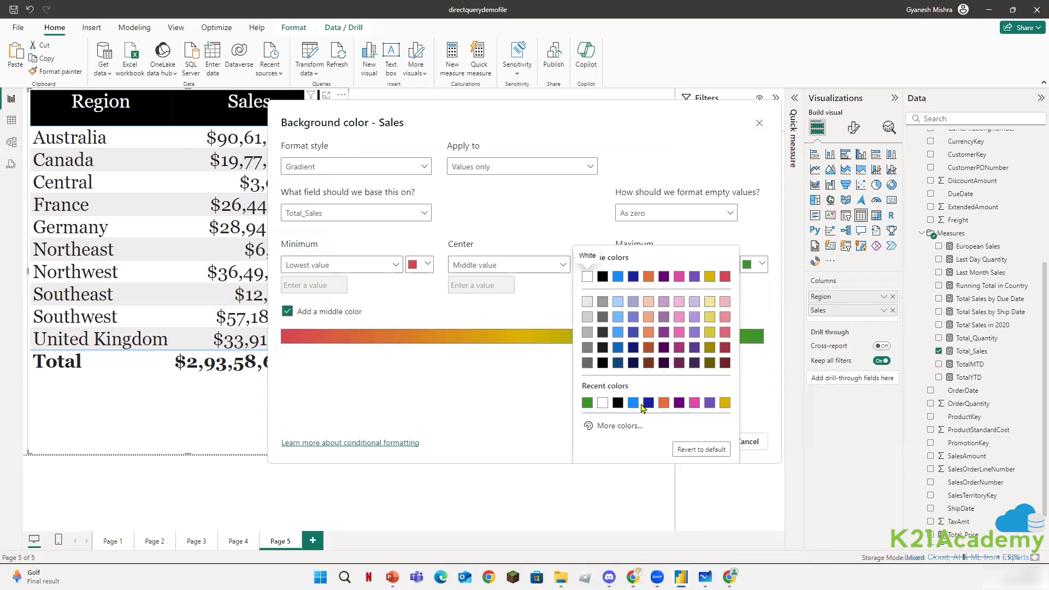
click(615, 426)
click(604, 392)
click(705, 442)
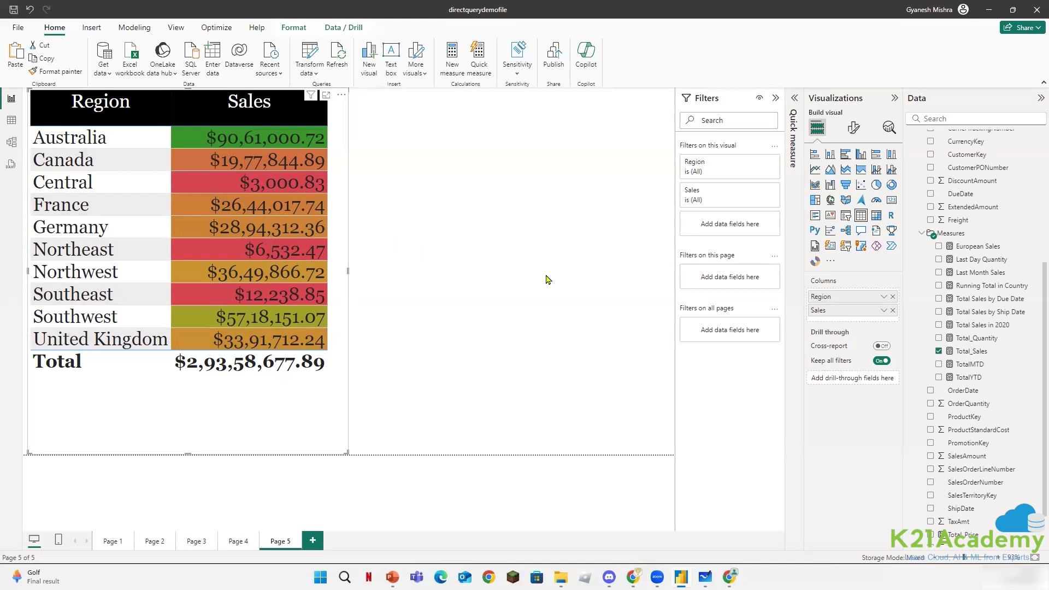
Clear all conditional formatting, including the background gradient, from the Sales column.
click(546, 293)
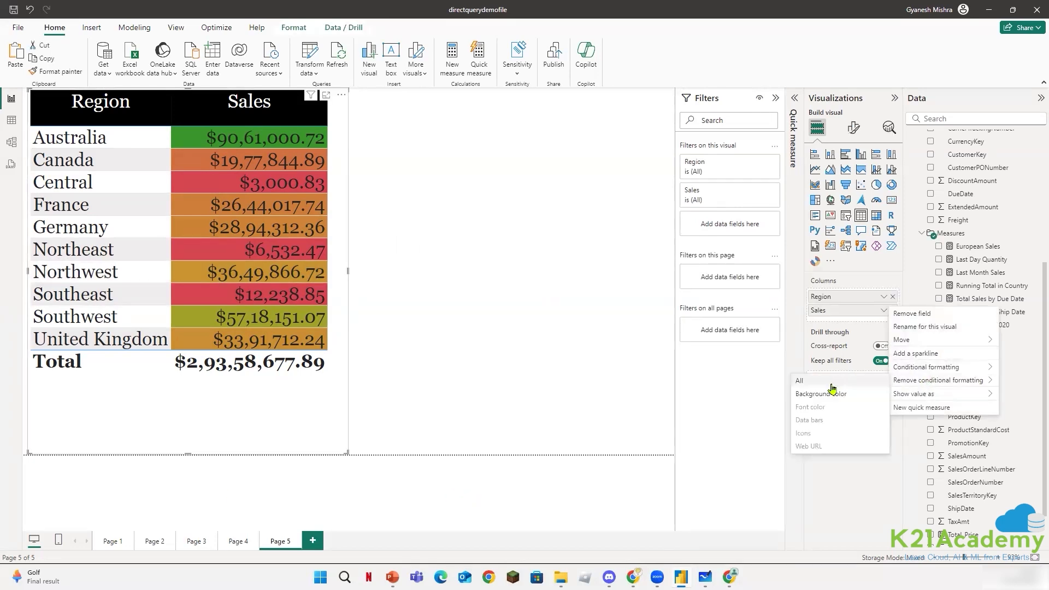
click(836, 383)
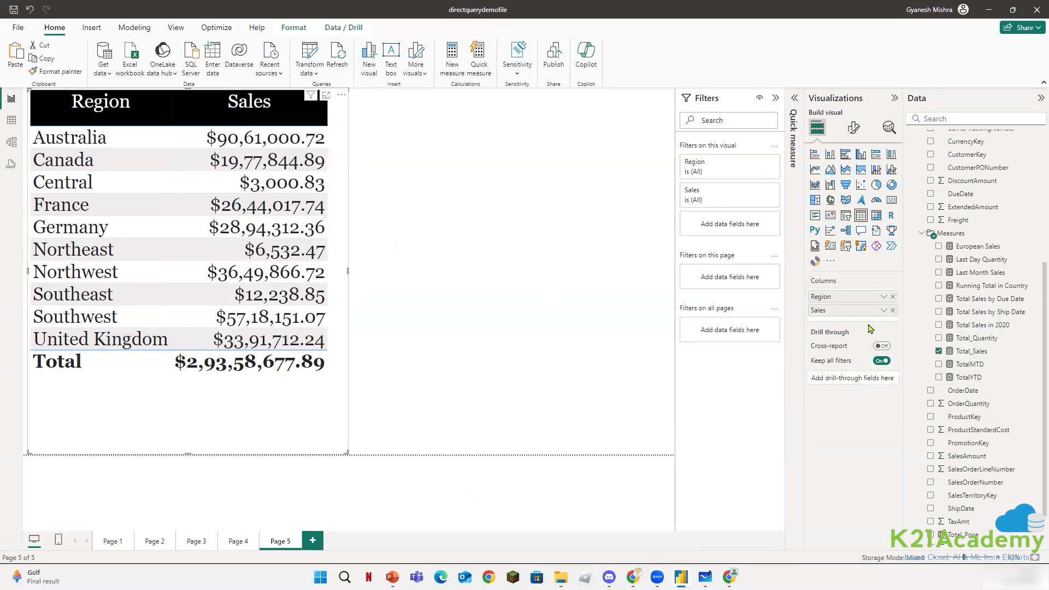
Start a conditional background color for Sales with the Rules format style, moving the dialog clear of the table.
click(884, 311)
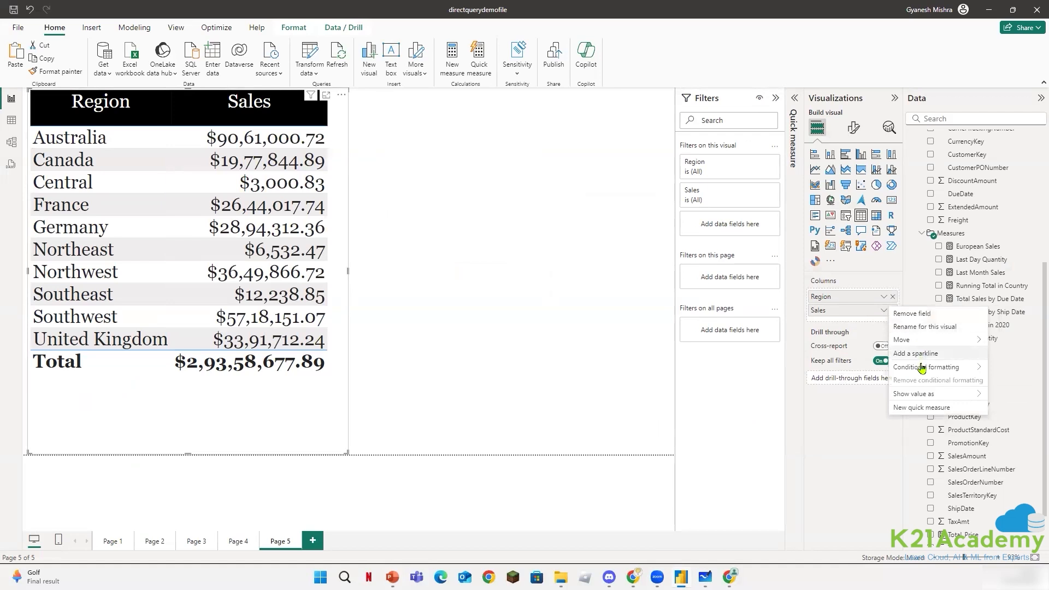
mouse_move(923, 369)
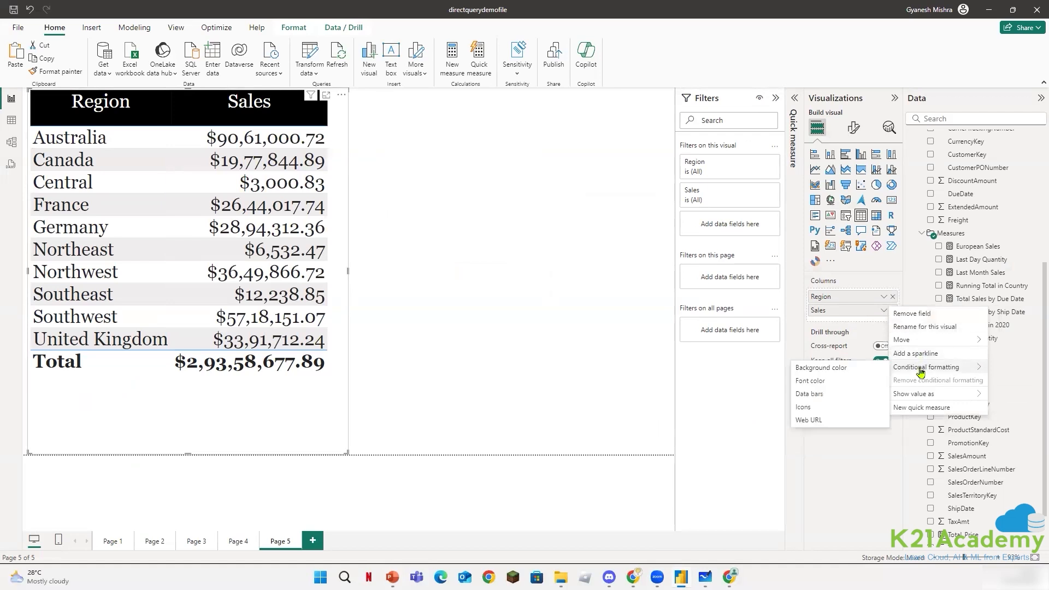
click(828, 369)
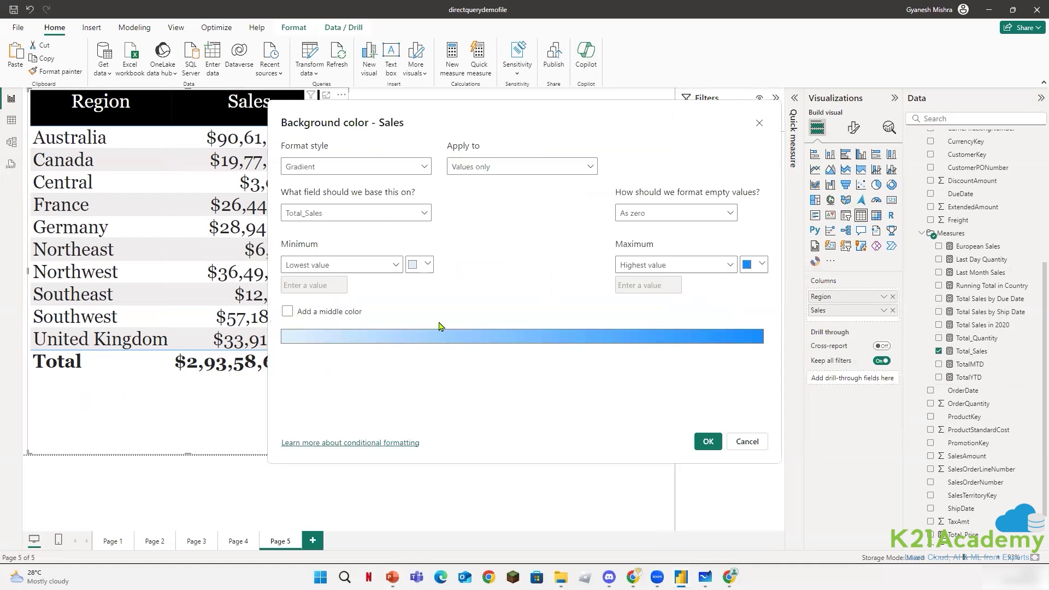
click(420, 174)
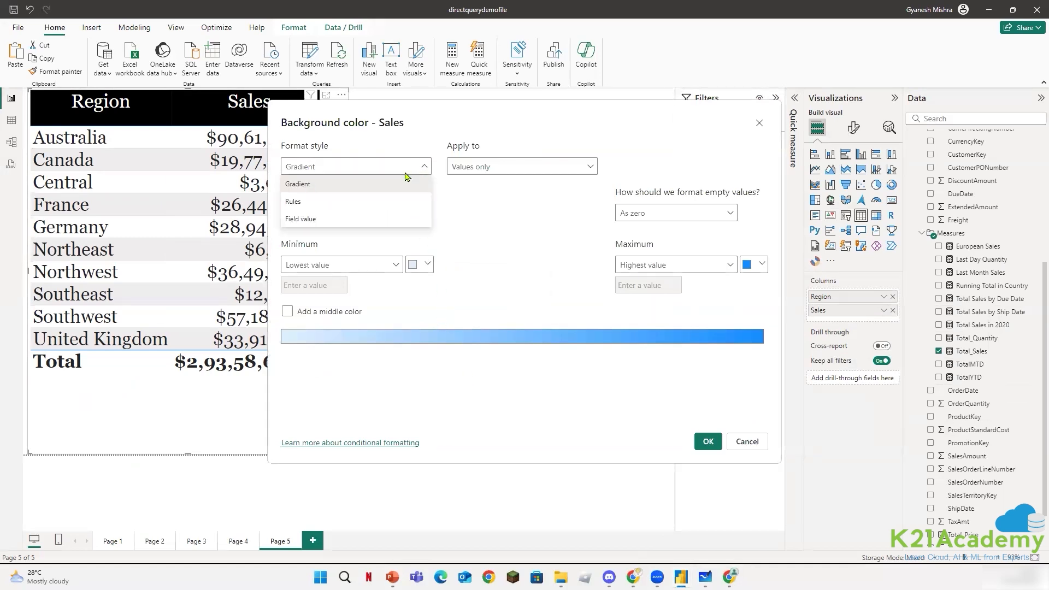
click(307, 202)
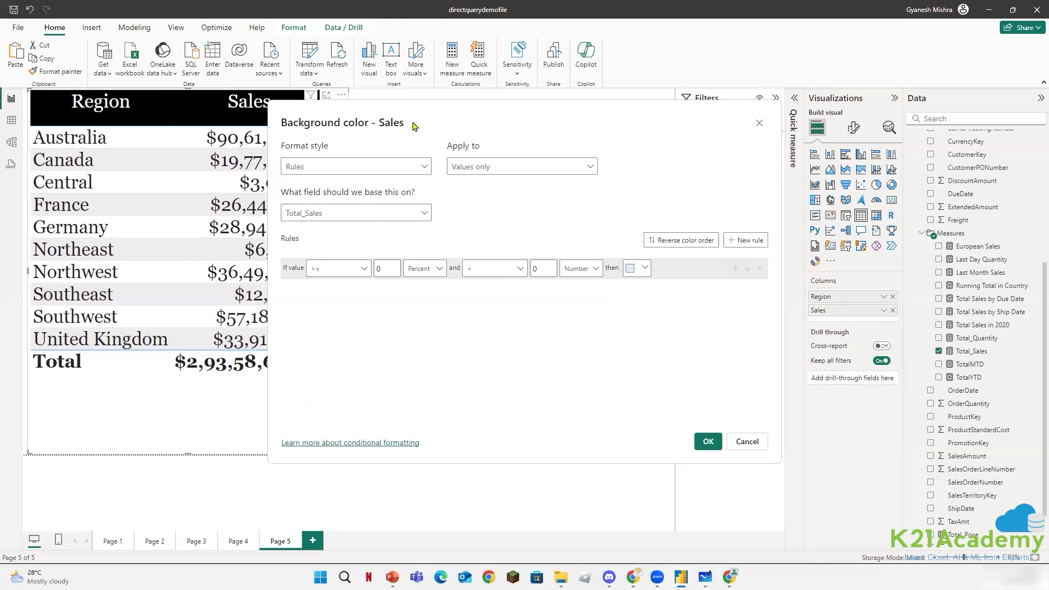
drag(494, 131, 586, 115)
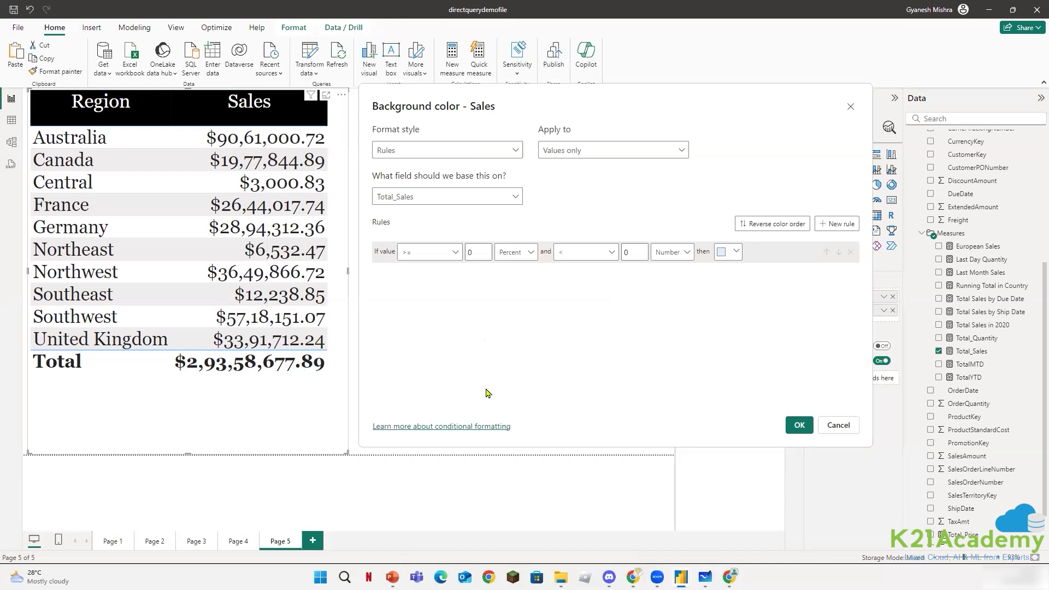
Define the first background rule so that Sales values greater than 0 and less than 13000, as numbers, are red.
click(459, 253)
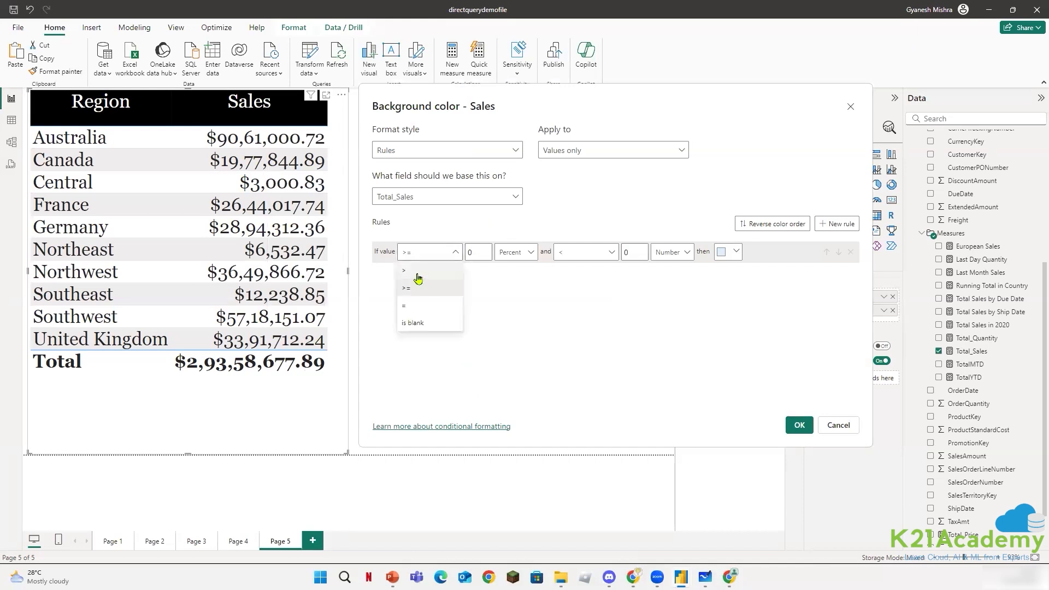
click(417, 275)
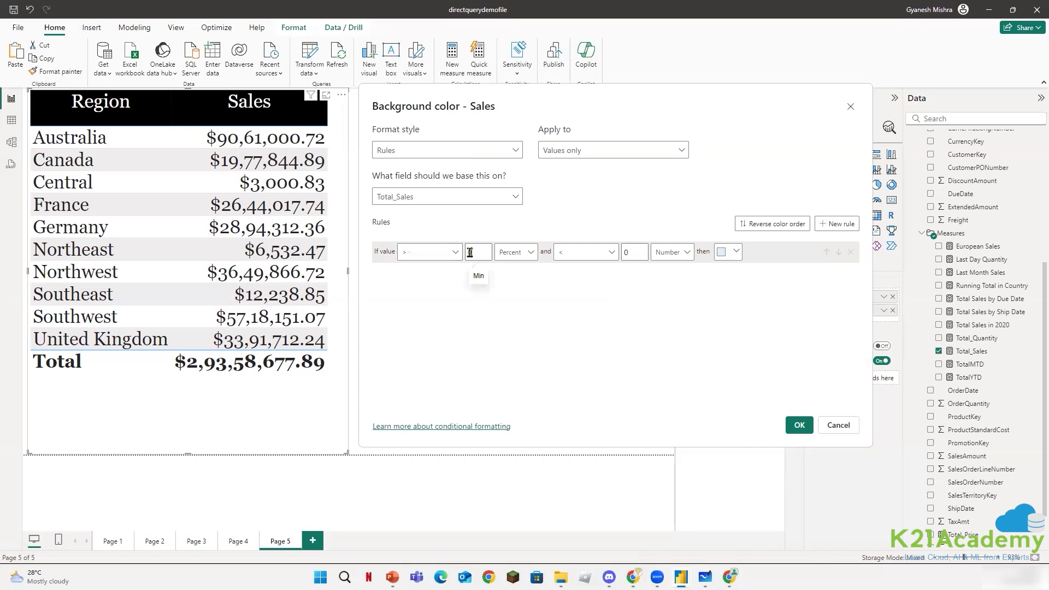
click(527, 257)
click(533, 271)
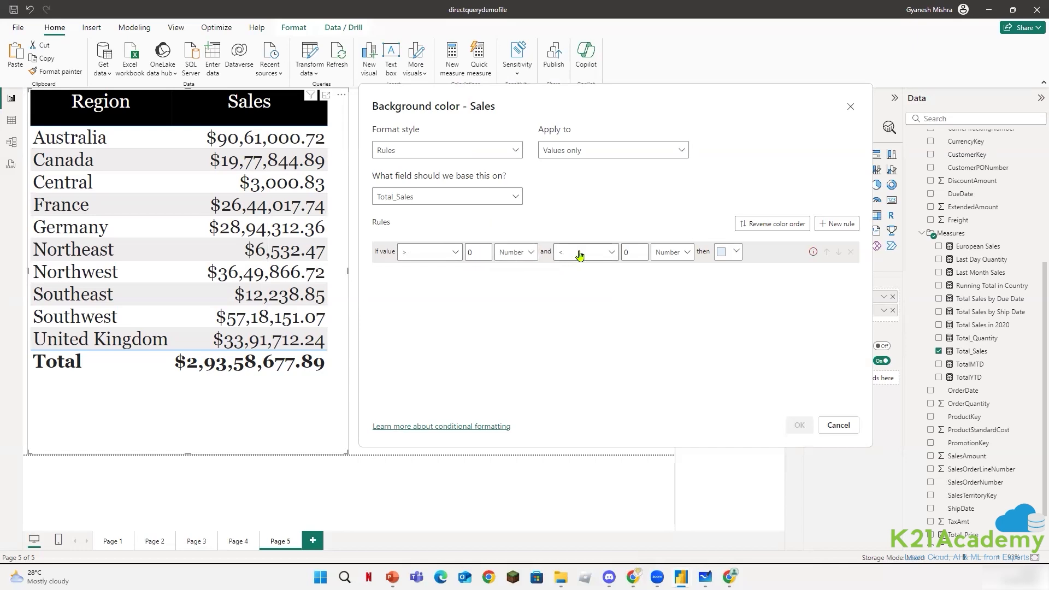
double_click(628, 253)
text(13000)
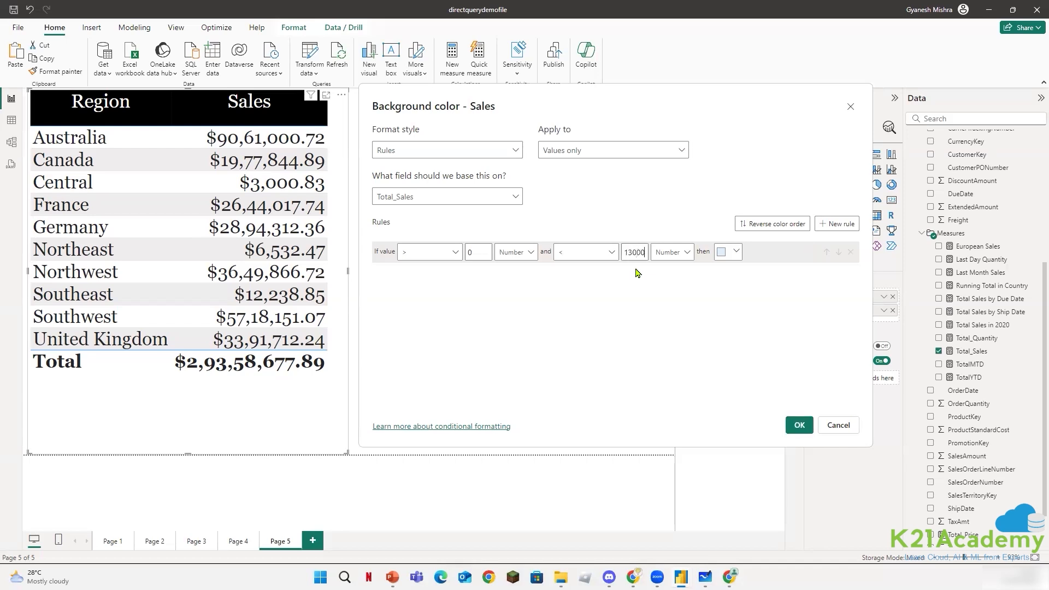
click(736, 253)
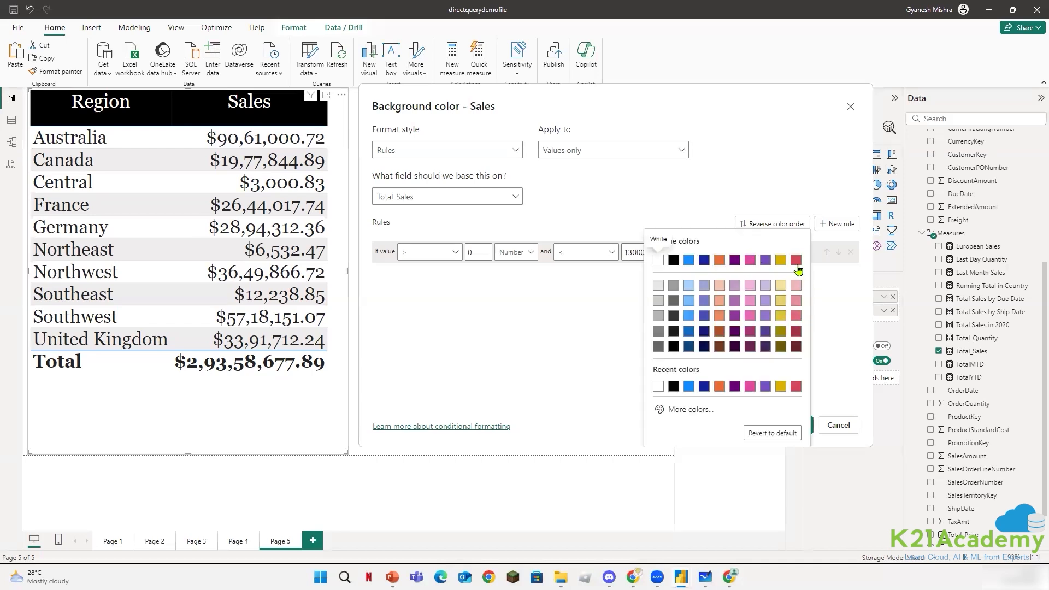
click(797, 264)
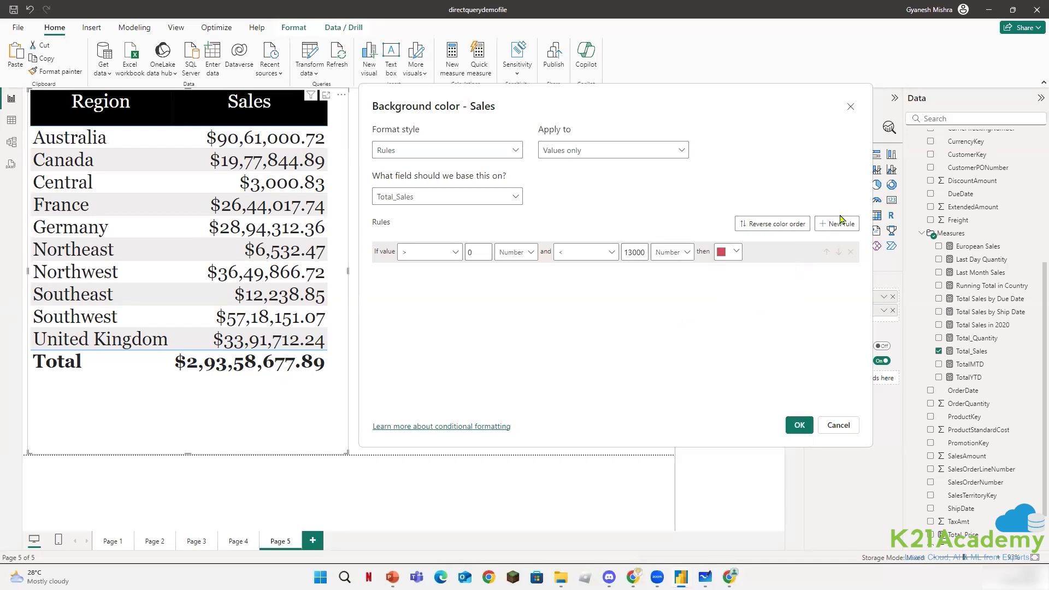
Add a second background rule with its lower bound set to greater than 13000 as a number.
click(838, 224)
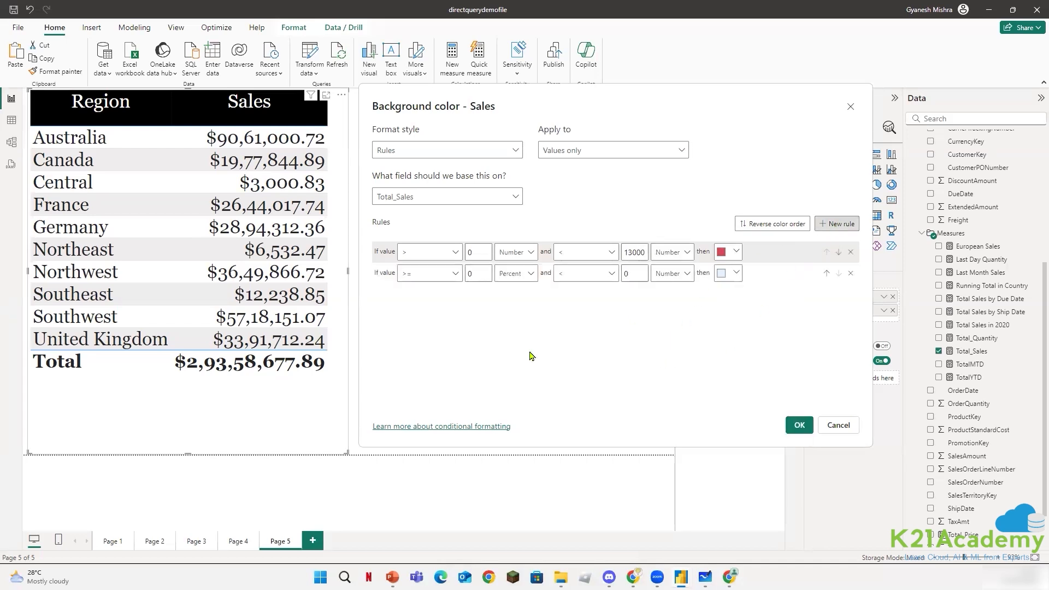
click(437, 280)
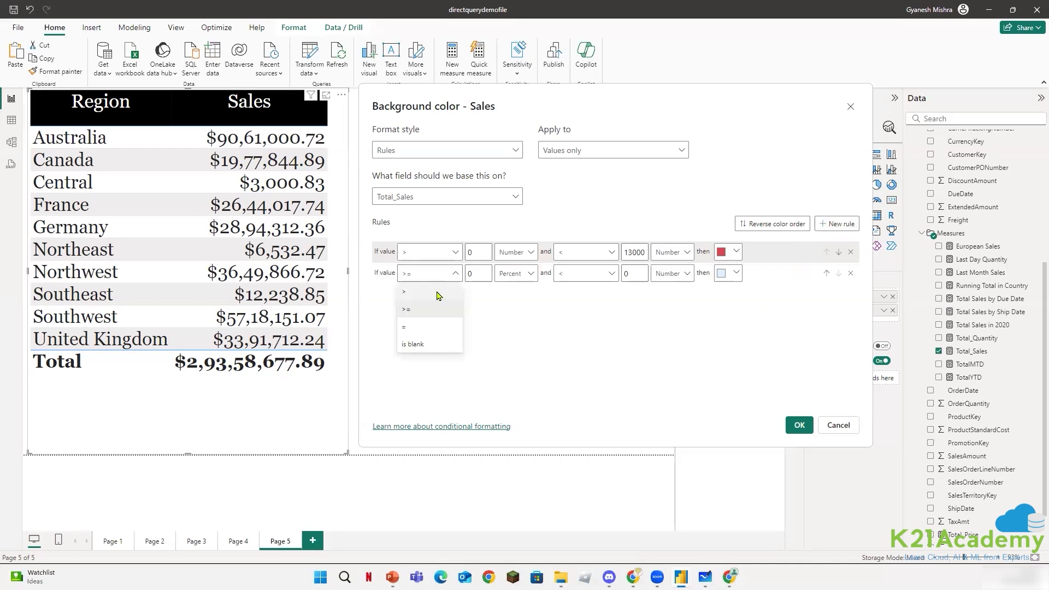
click(437, 292)
double_click(480, 275)
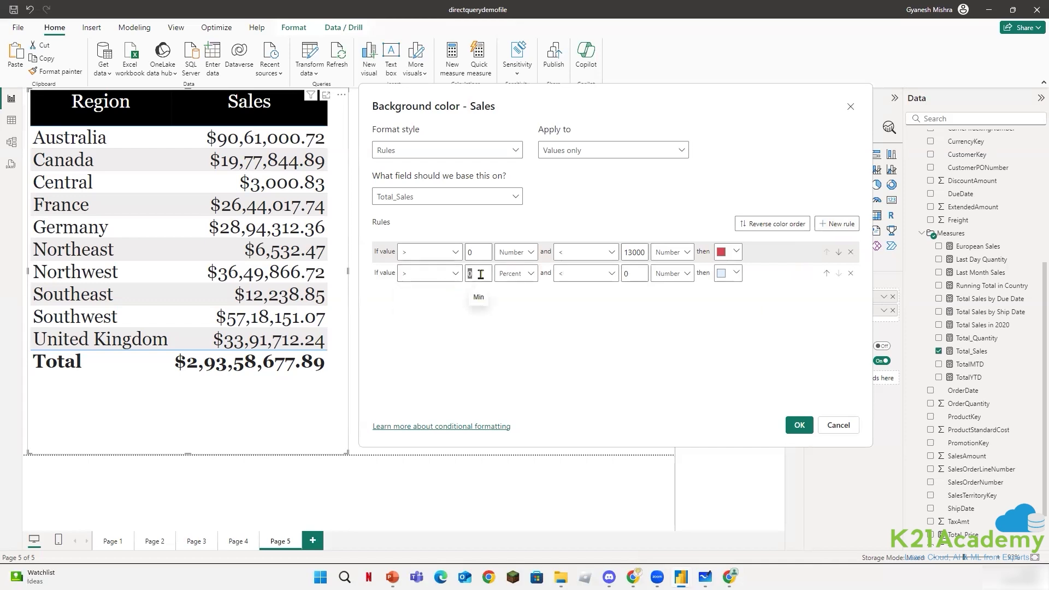
text(13000)
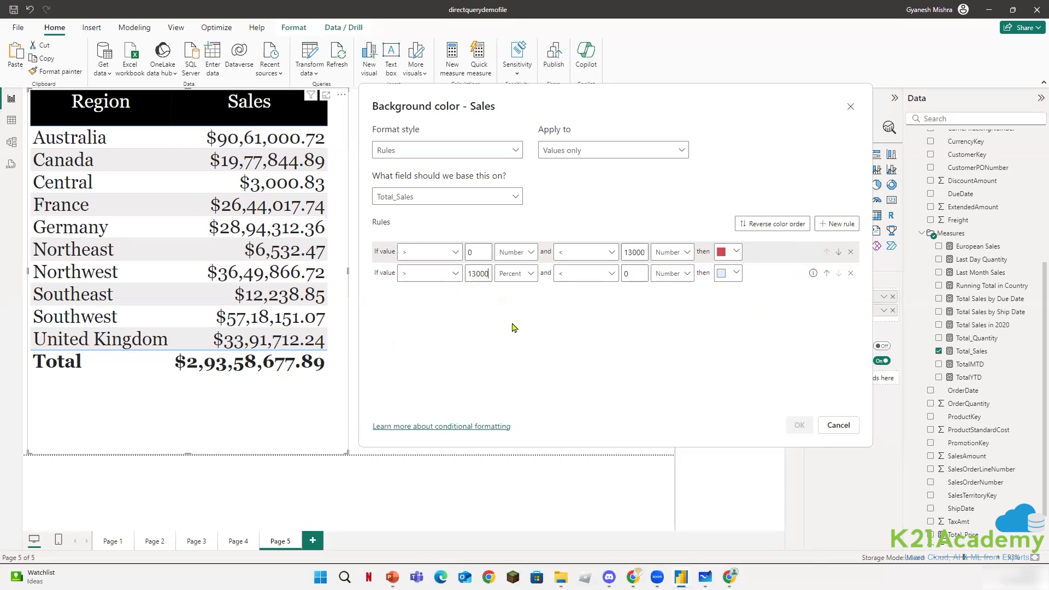
click(514, 274)
click(514, 294)
Set the second rule's upper bound to less than 2000000 and its color to pink #E044A7.
double_click(634, 274)
text(15000)
key(BackSpace)
key(BackSpace)
key(BackSpace)
key(BackSpace)
key(BackSpace)
text(20000)
click(735, 272)
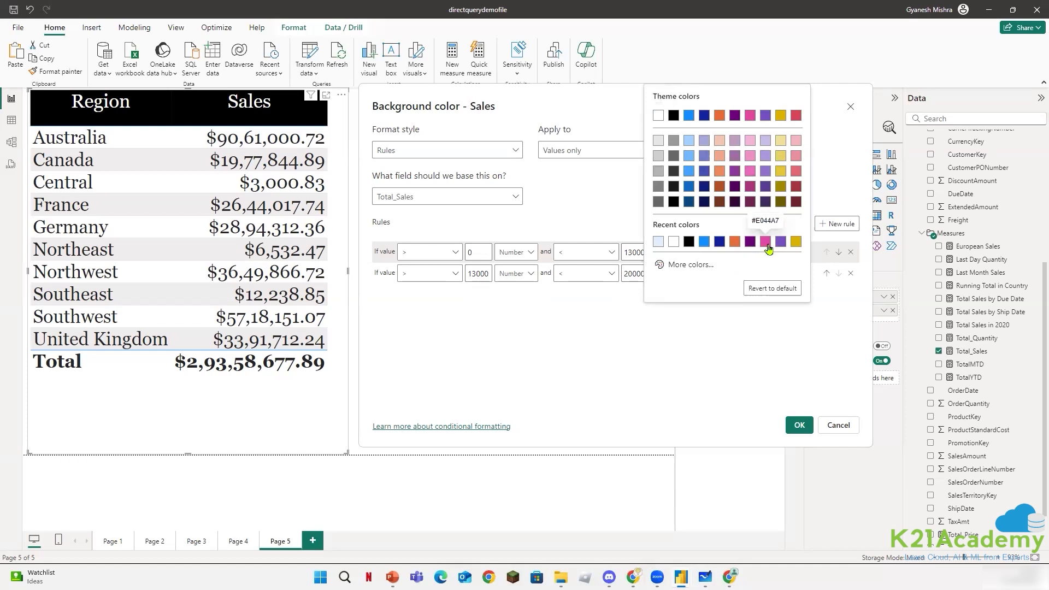
click(765, 242)
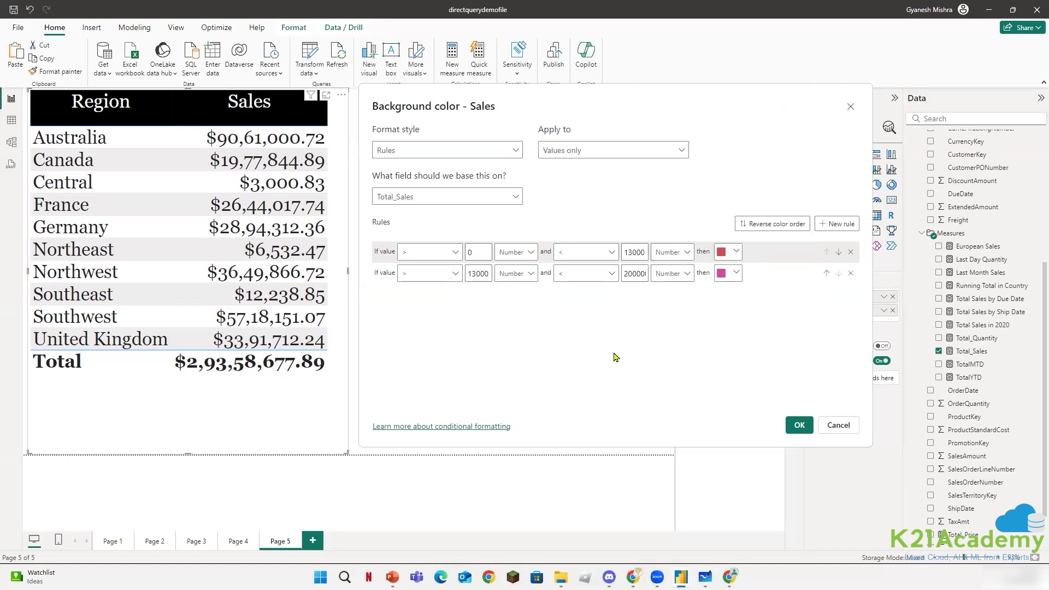
Add a third background rule with its lower bound set to greater than 2000000 as a number.
click(828, 225)
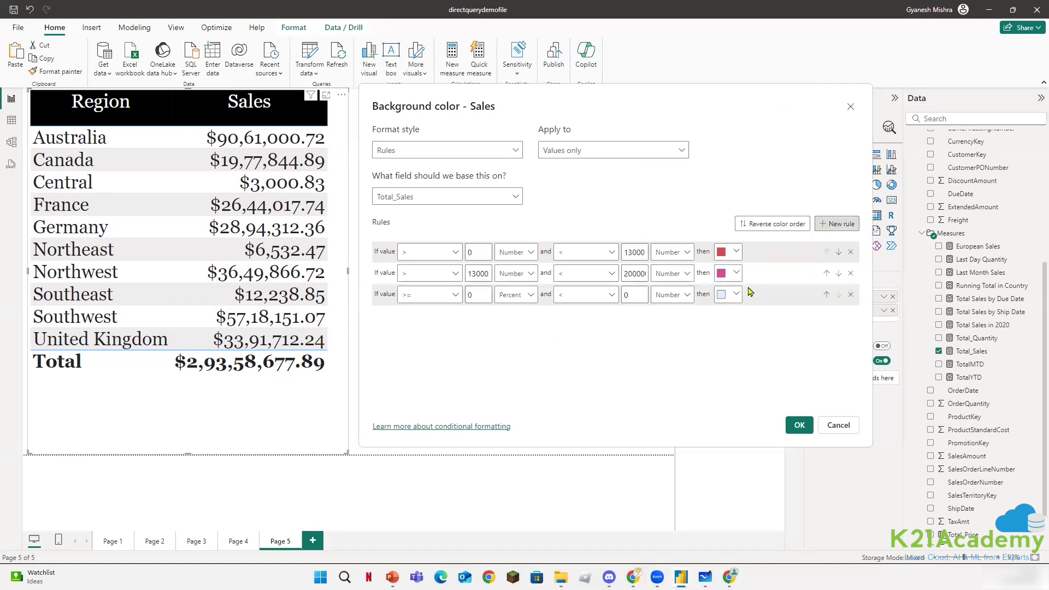
double_click(477, 296)
key(BackSpace)
click(454, 295)
click(432, 320)
double_click(473, 295)
text(200000)
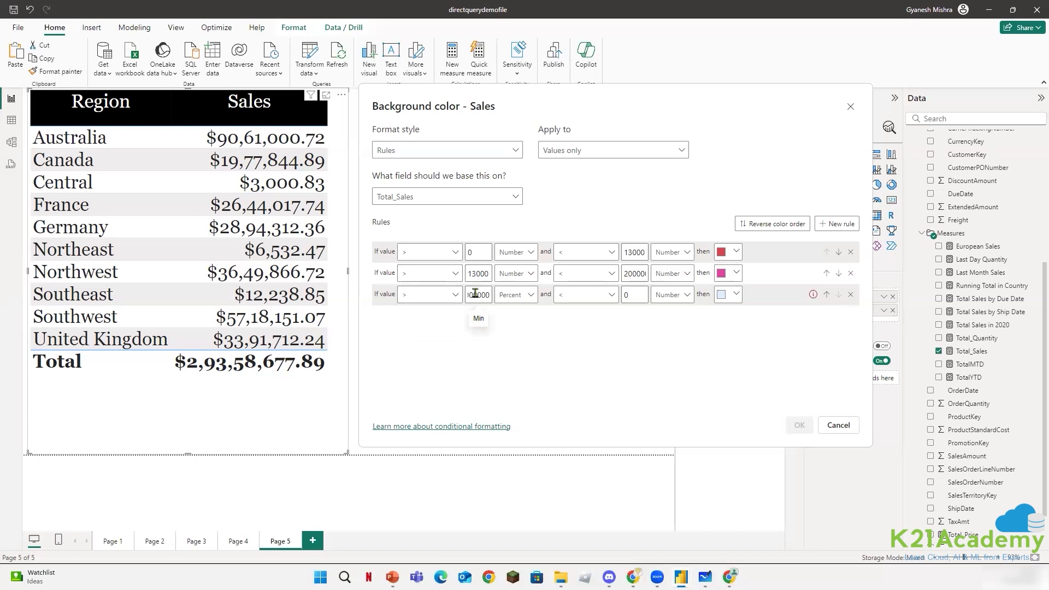
click(515, 295)
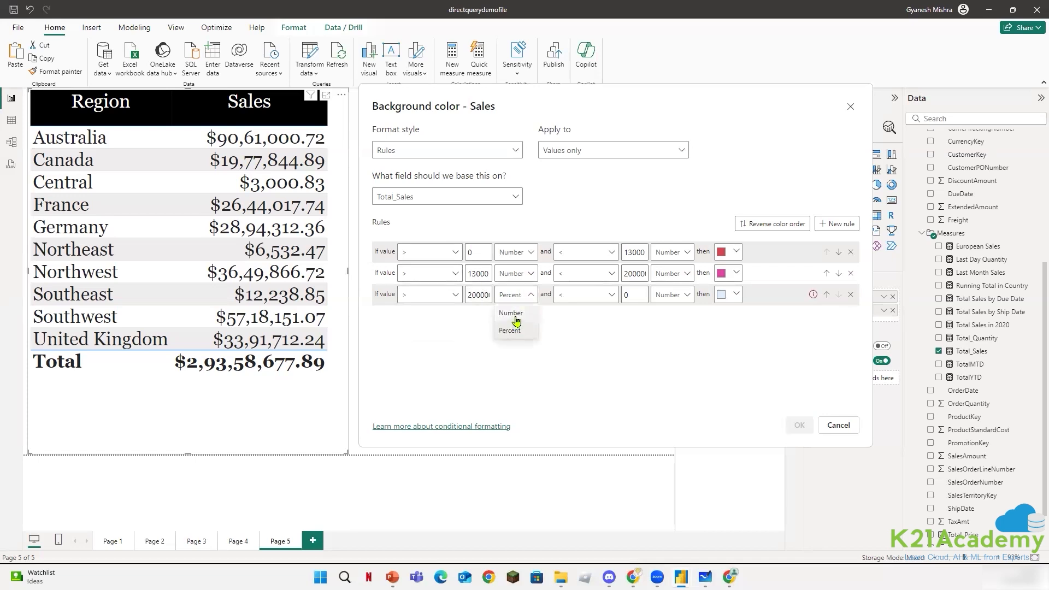
click(511, 313)
Set the third rule's upper bound to less than 3649867 and its color to orange.
click(645, 297)
double_click(625, 295)
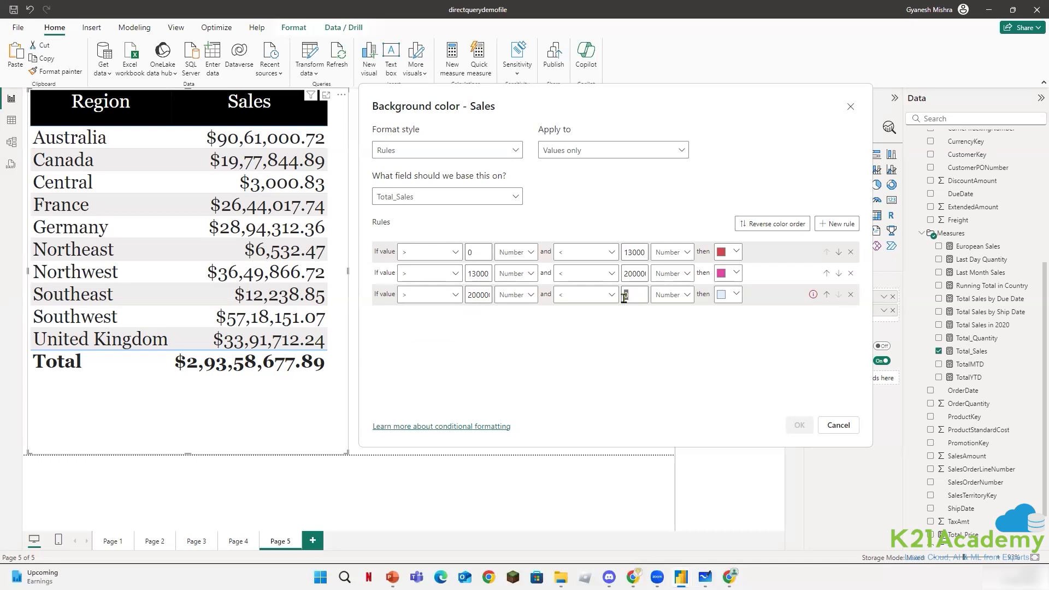
text(36)
text(49866)
click(731, 294)
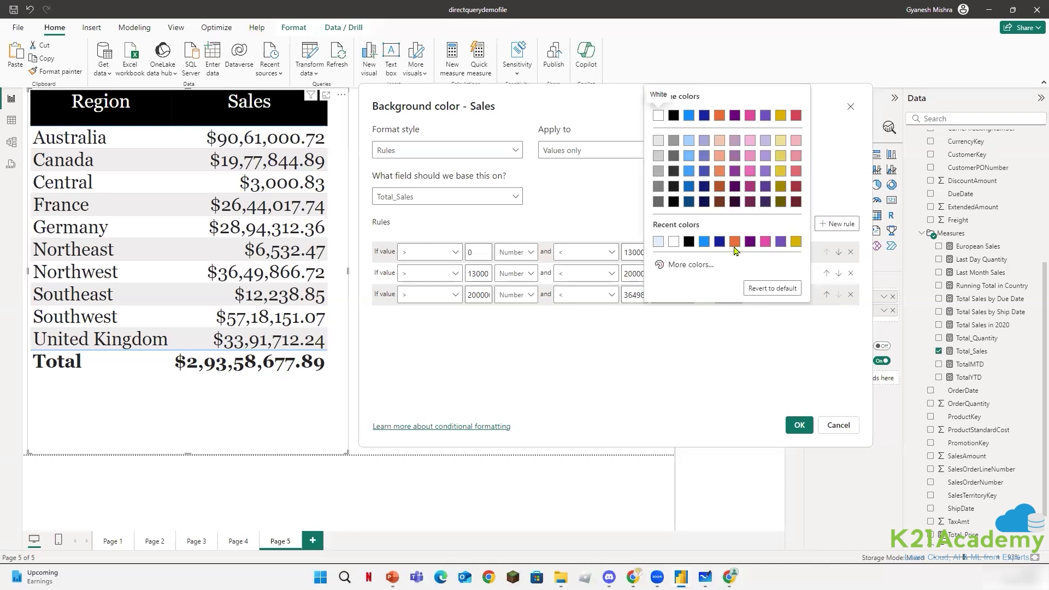
click(736, 243)
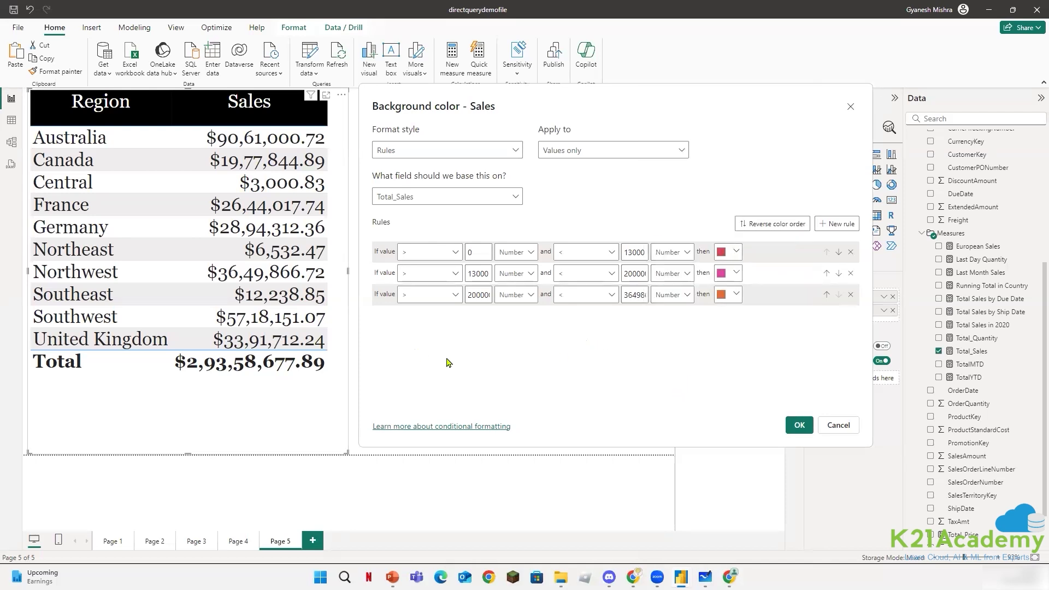
Add a fourth rule that colors Sales values greater than 3649867 green, and apply the background color rules.
click(849, 225)
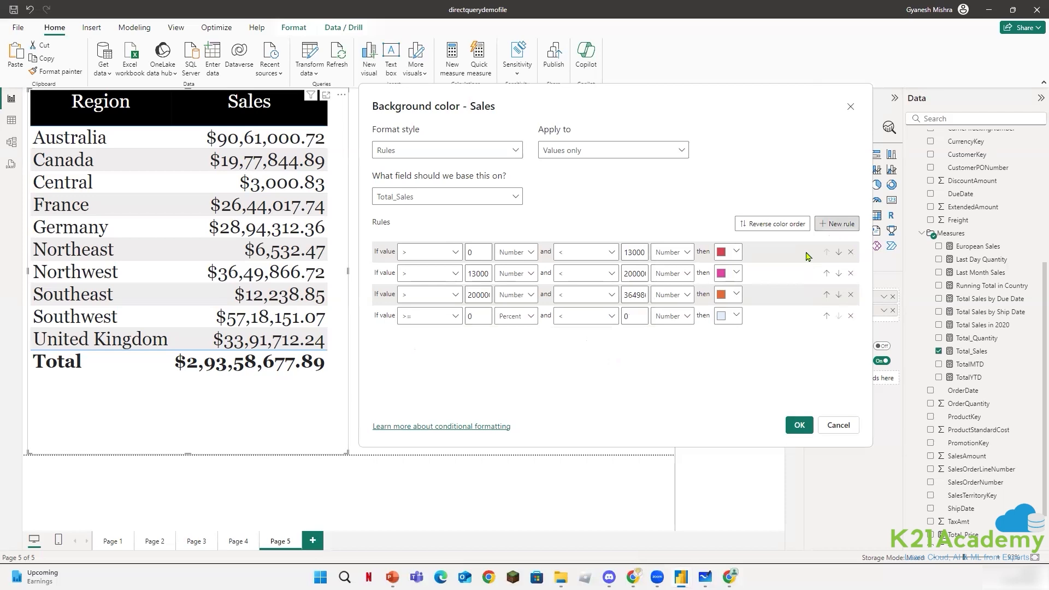
click(443, 321)
click(439, 343)
double_click(478, 316)
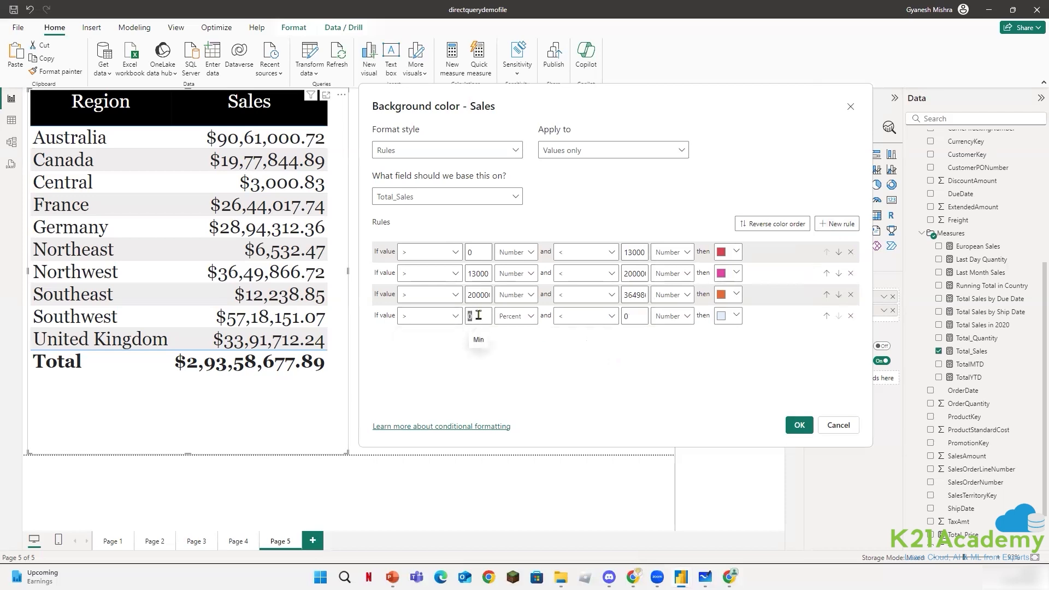
text(3649867)
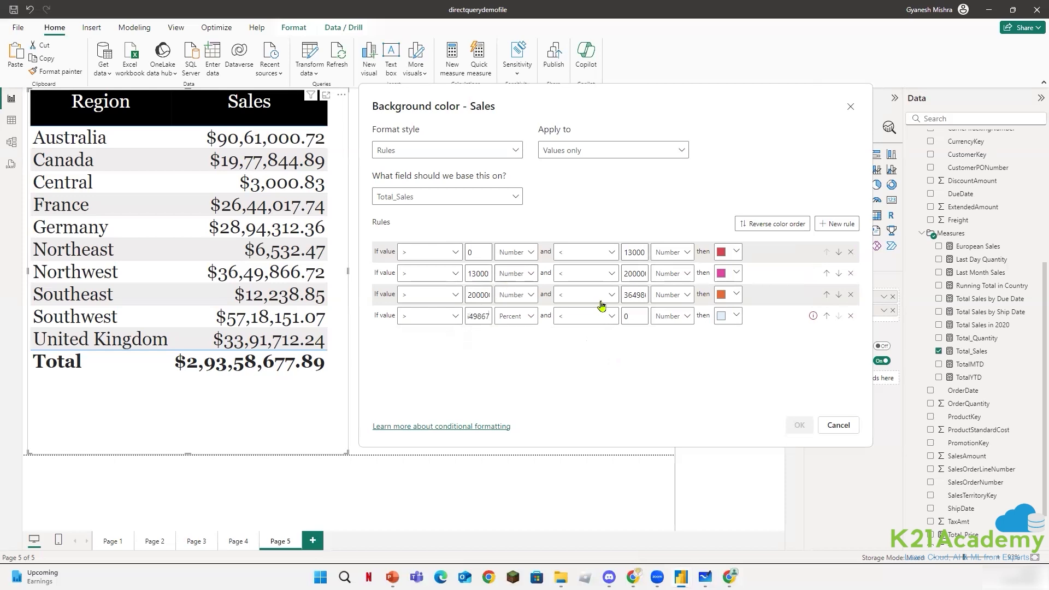
double_click(634, 316)
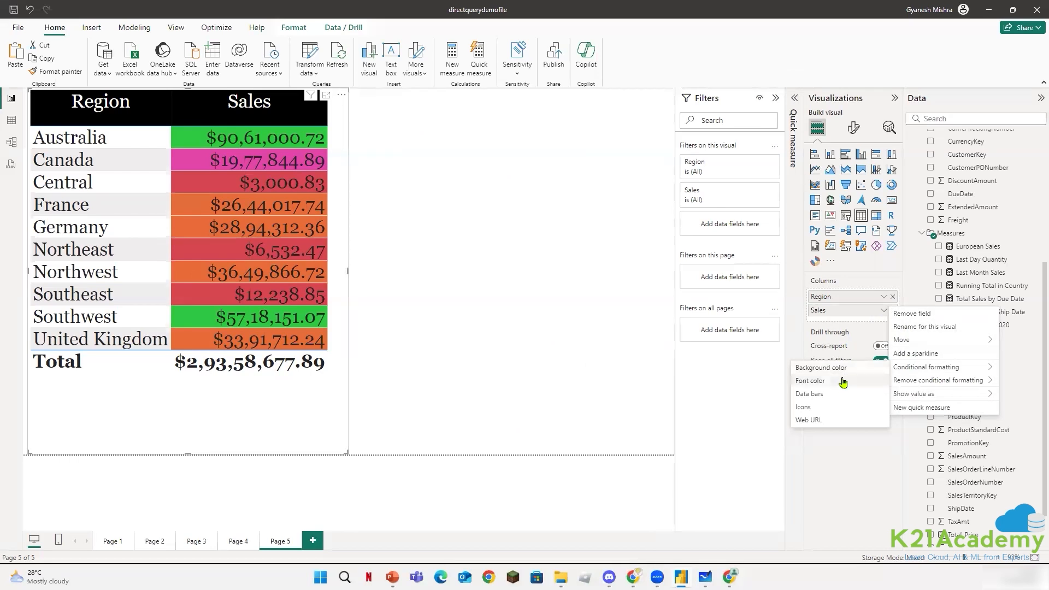
Remove all conditional formatting, including the background color rules, from the Sales column.
mouse_move(923, 385)
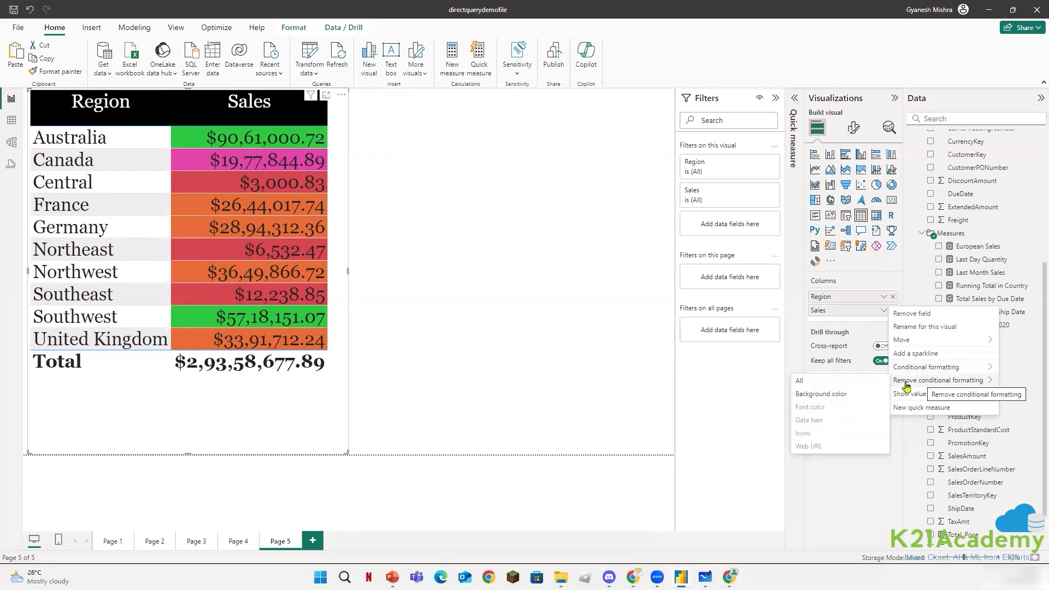
click(811, 382)
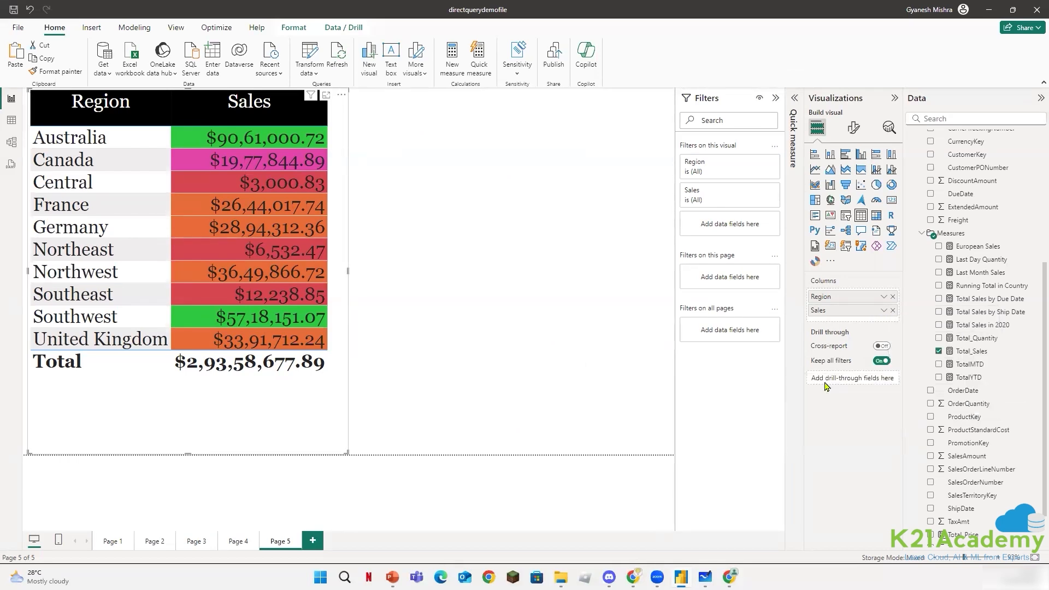
Open background color conditional formatting for the Sales column and set its format style to Field value.
click(884, 311)
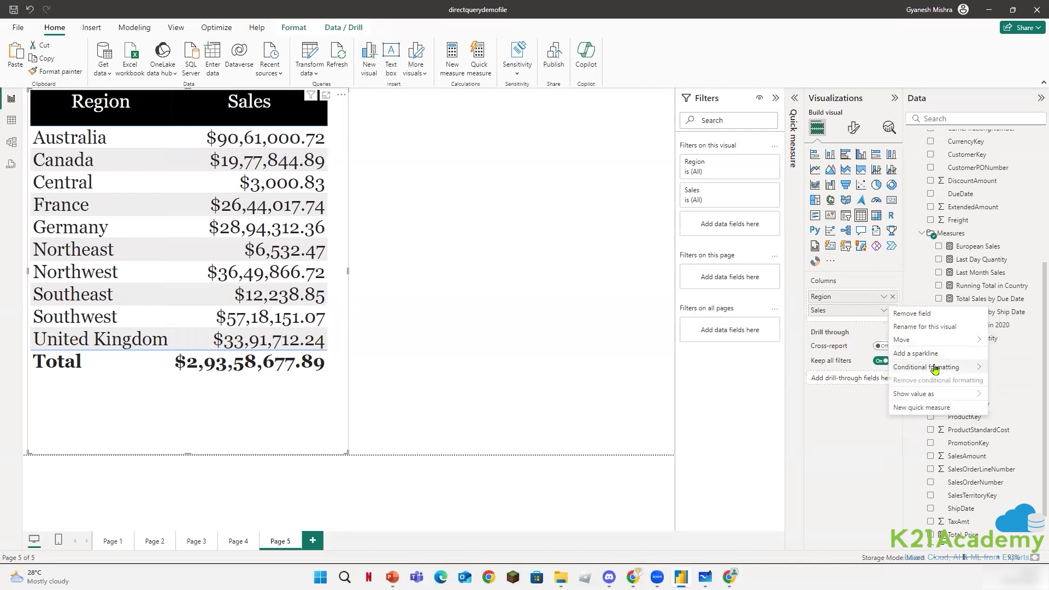
mouse_move(933, 367)
click(844, 370)
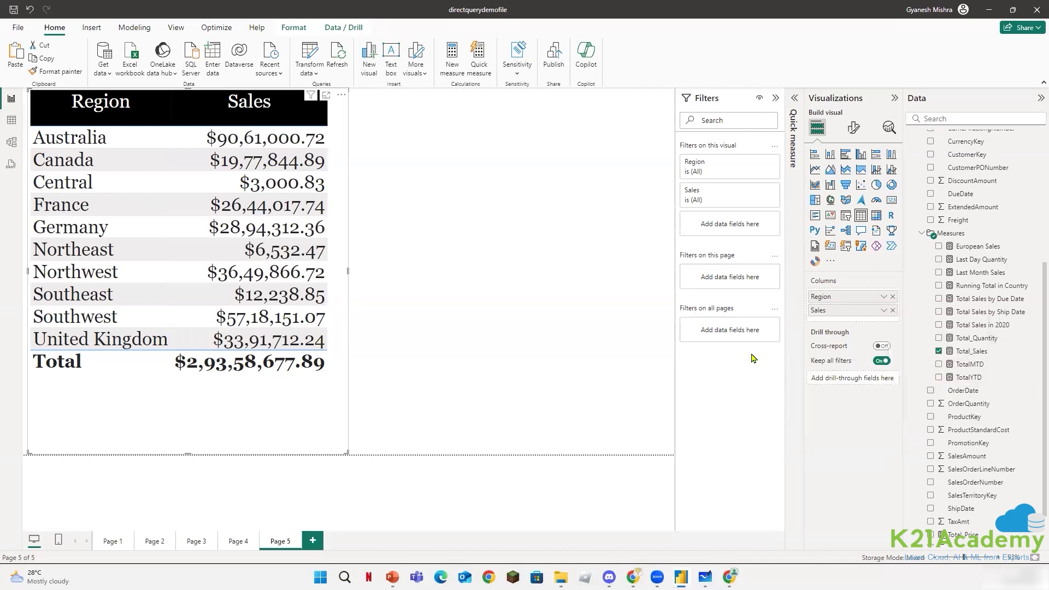
click(393, 168)
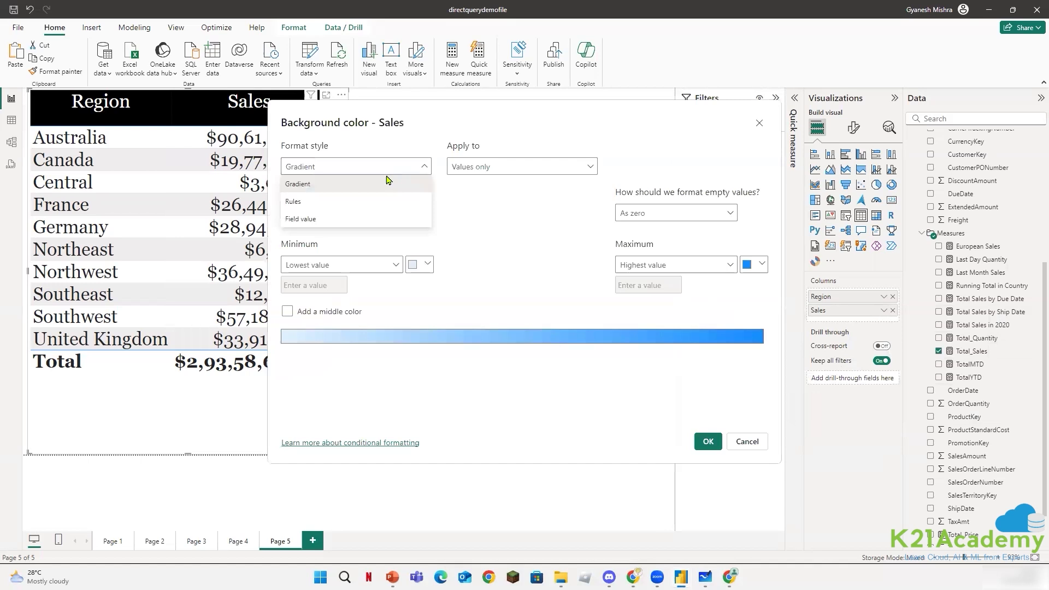
click(322, 219)
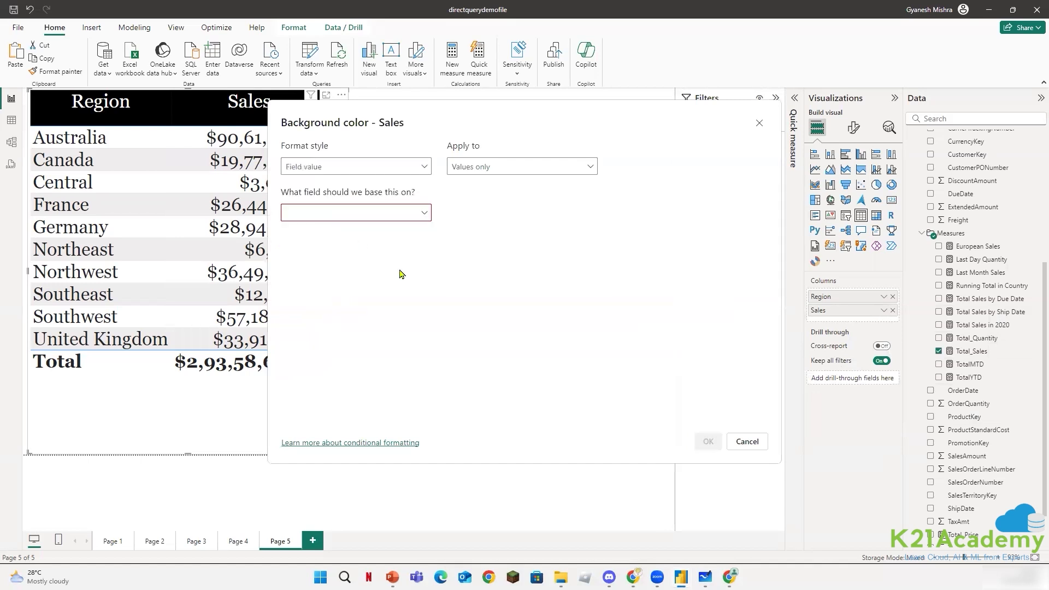
Search the base field list for "total" and try to base the background color on the Total_Sales measure.
click(424, 217)
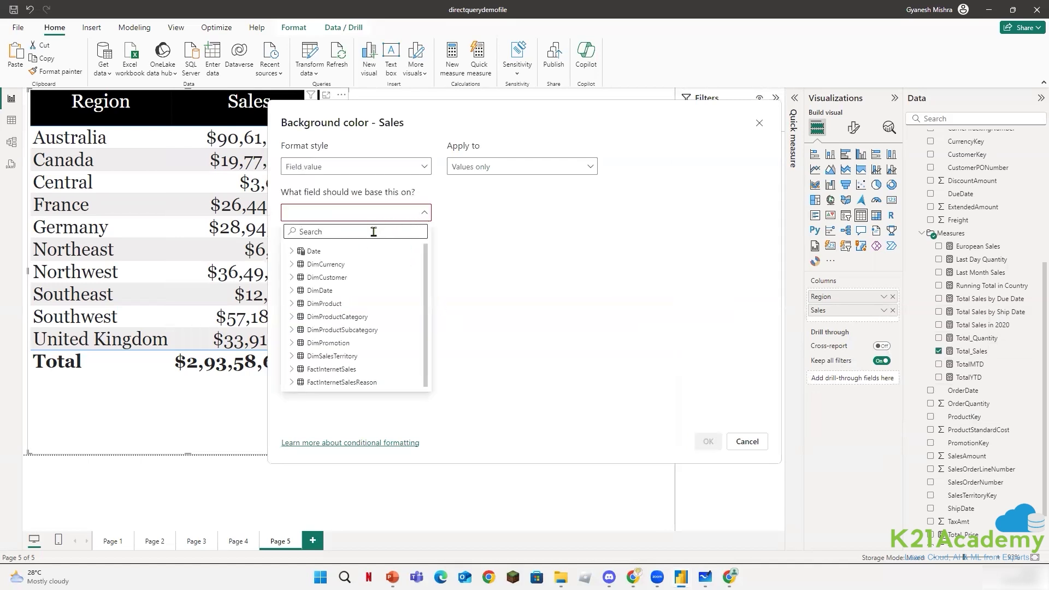
text(total)
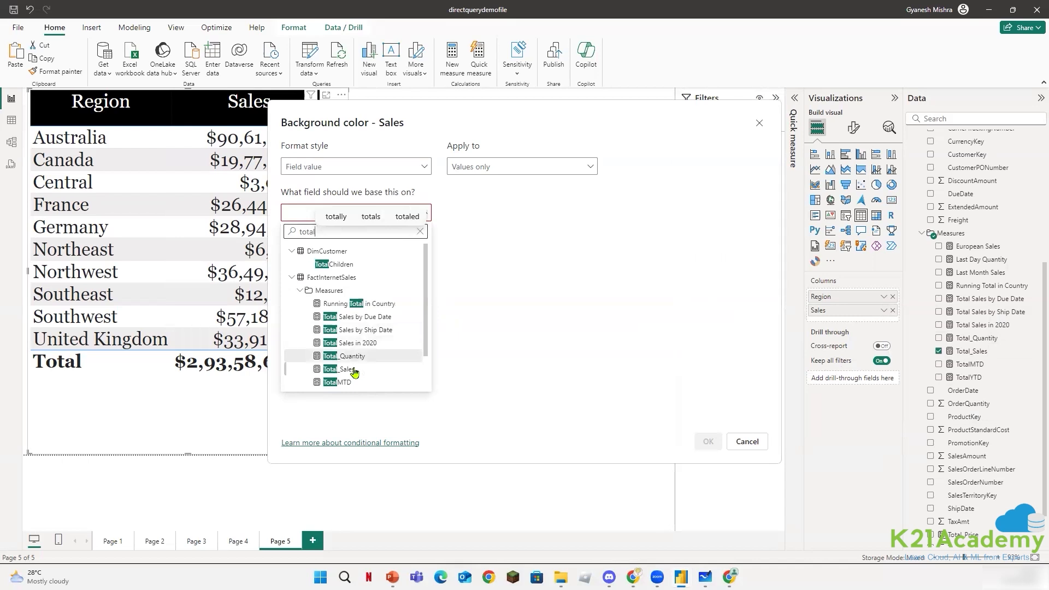
click(352, 372)
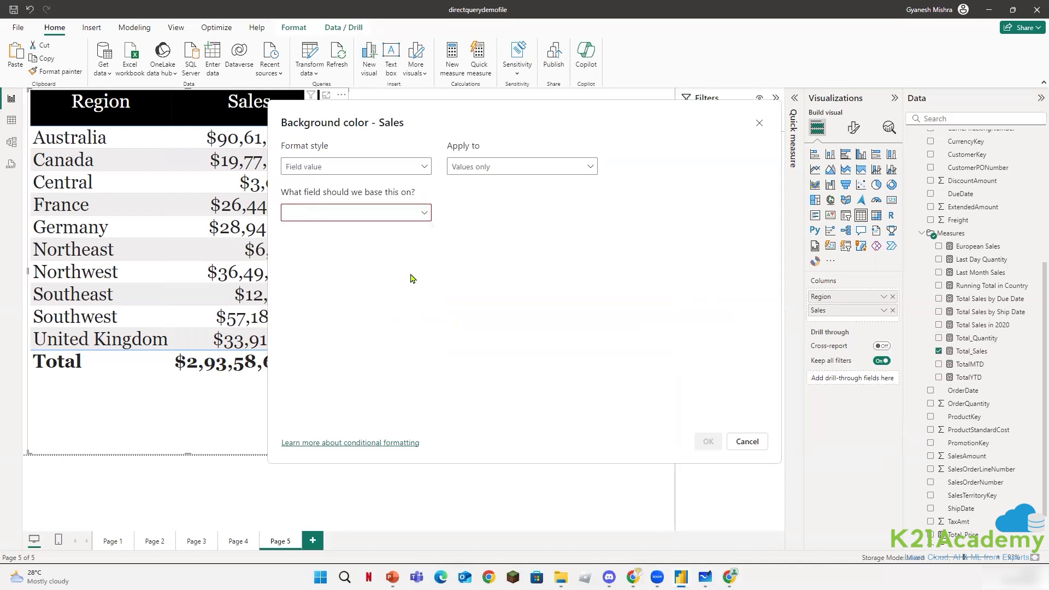
click(419, 215)
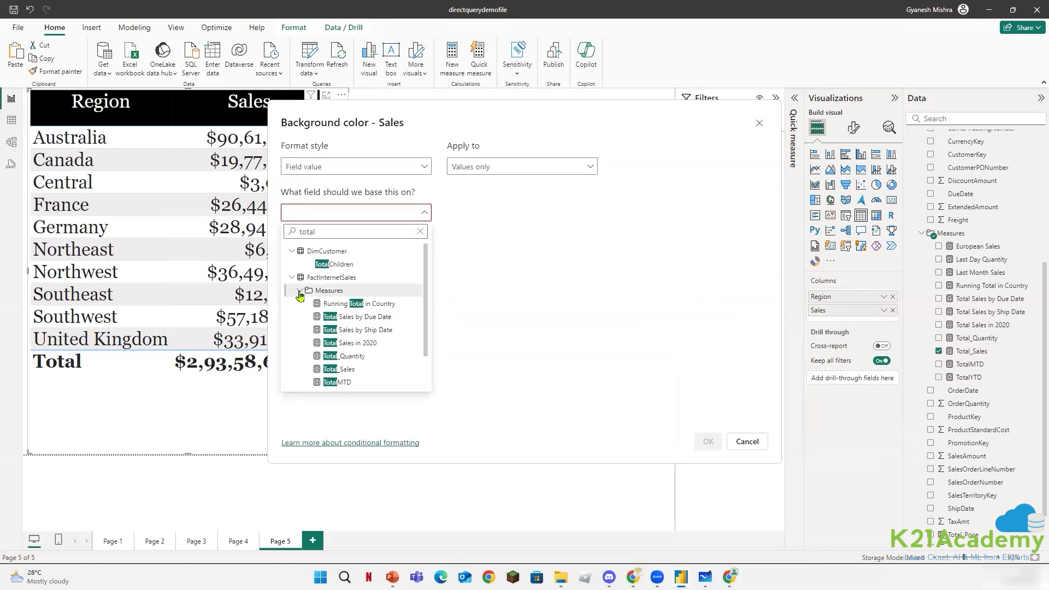
scroll(330, 337, down, 1)
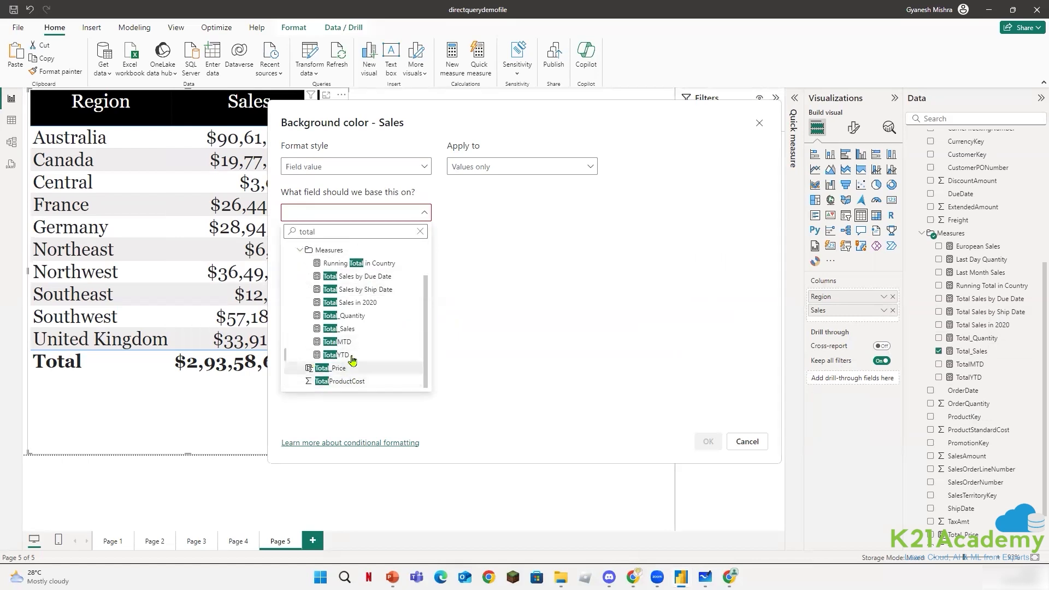
scroll(350, 363, up, 1)
click(315, 212)
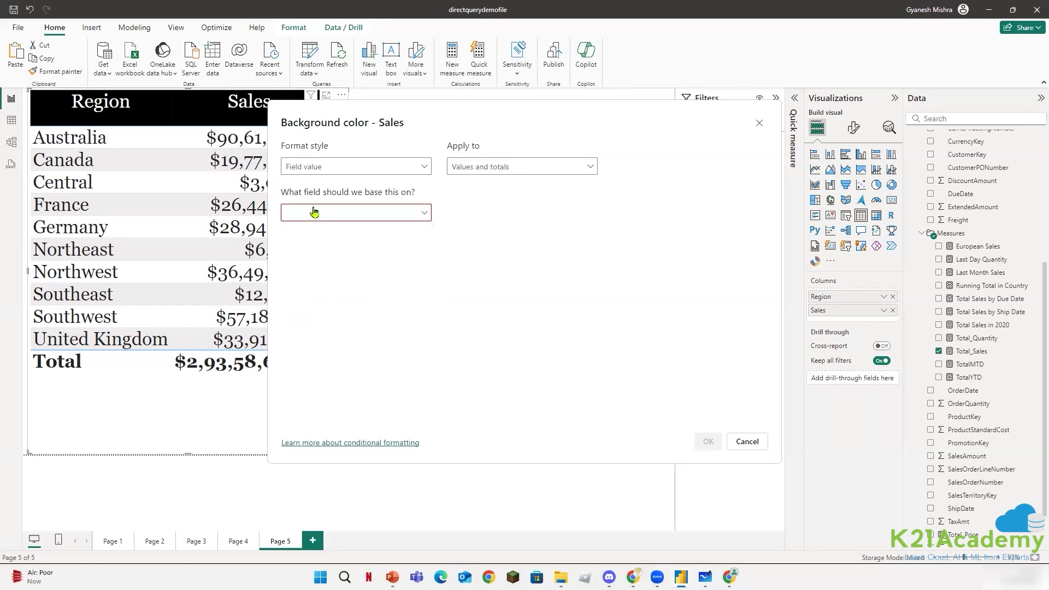
Try to base the Sales background color on the SalesAmount field of FactInternetSales instead.
click(315, 213)
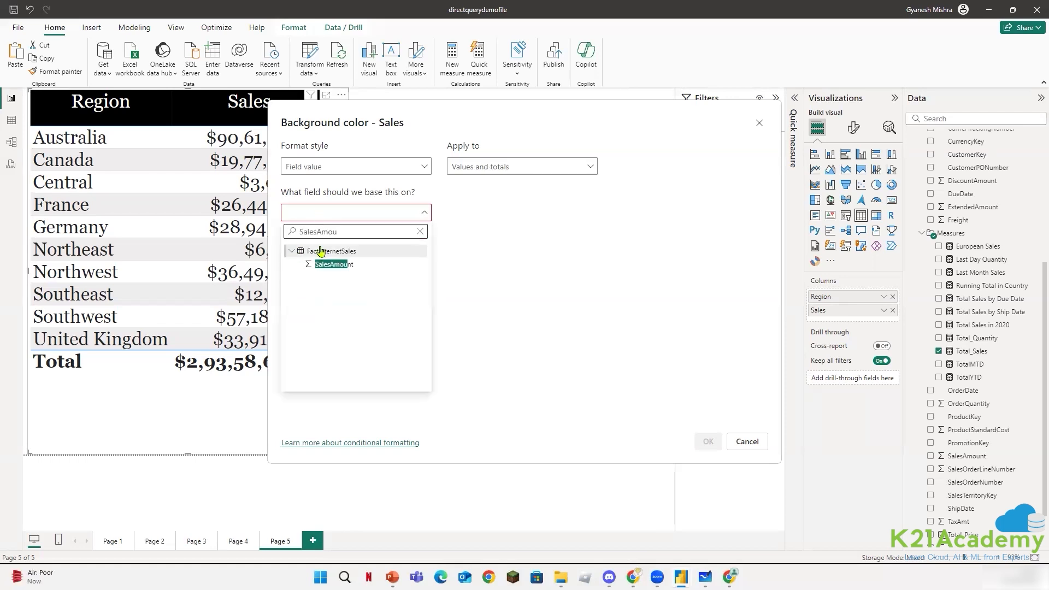
click(420, 231)
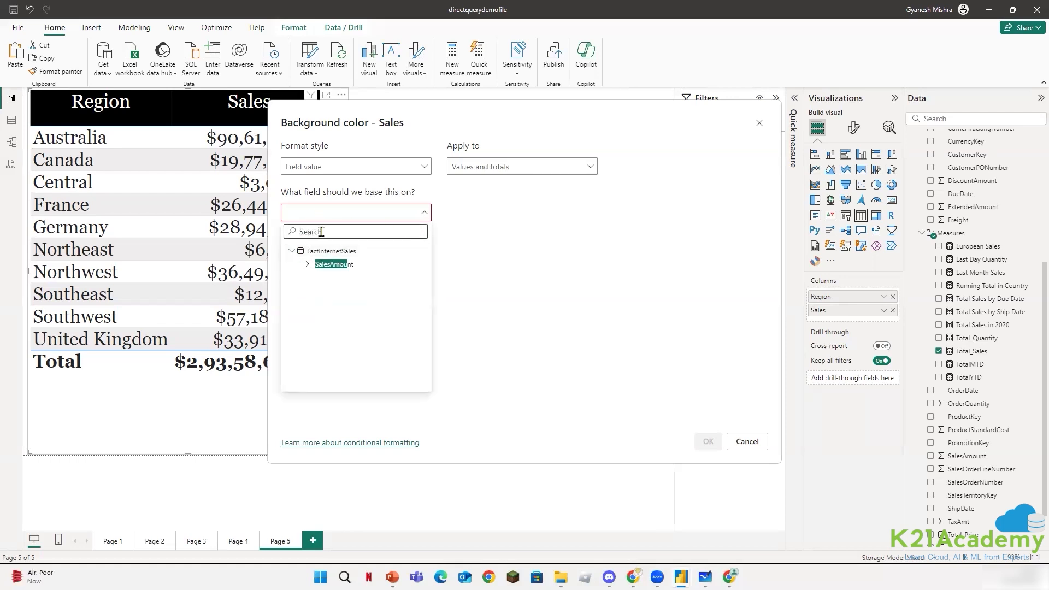
click(410, 213)
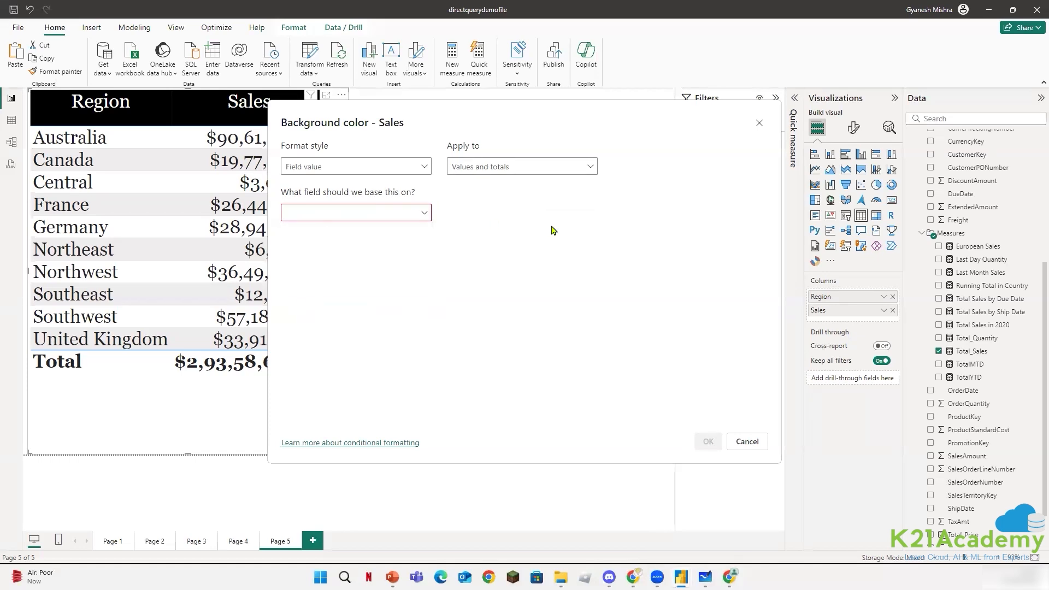
click(432, 212)
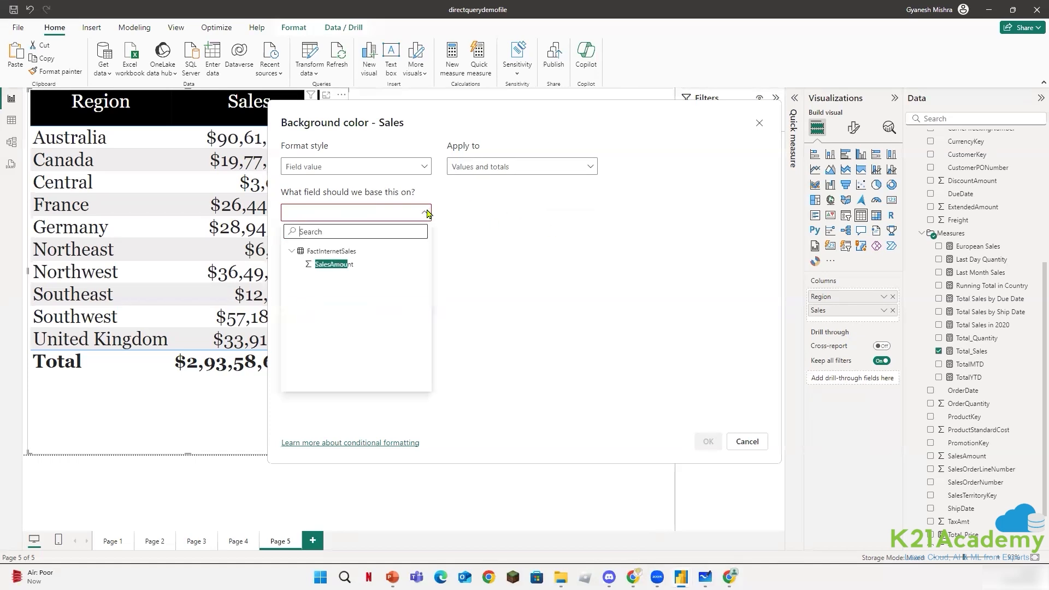
click(367, 266)
click(335, 214)
click(335, 215)
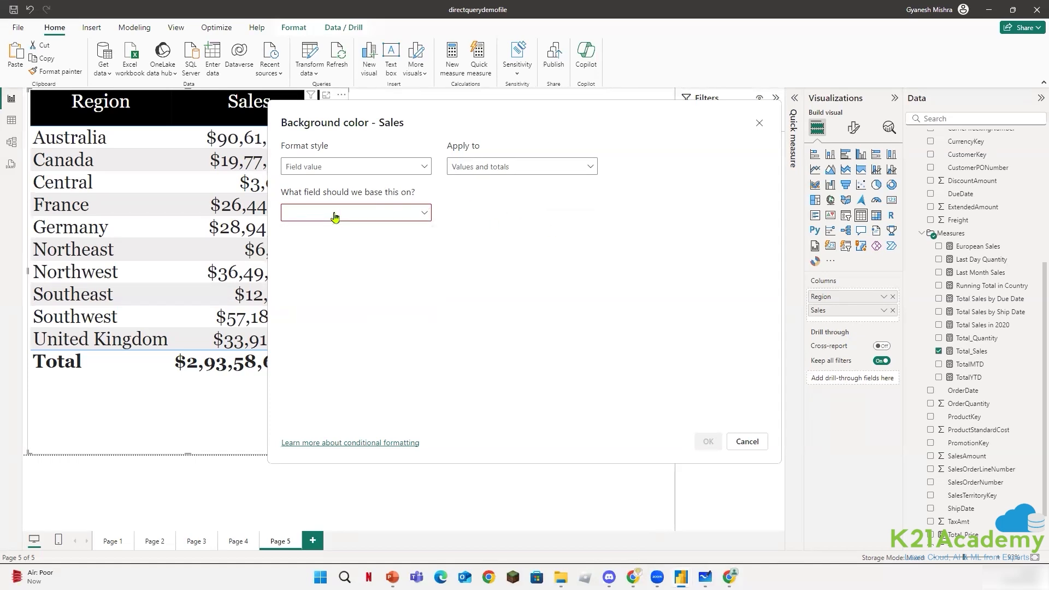
Base the background color on SalesTerritoryCountry with First summarization for values and totals, and apply the formatting.
click(334, 216)
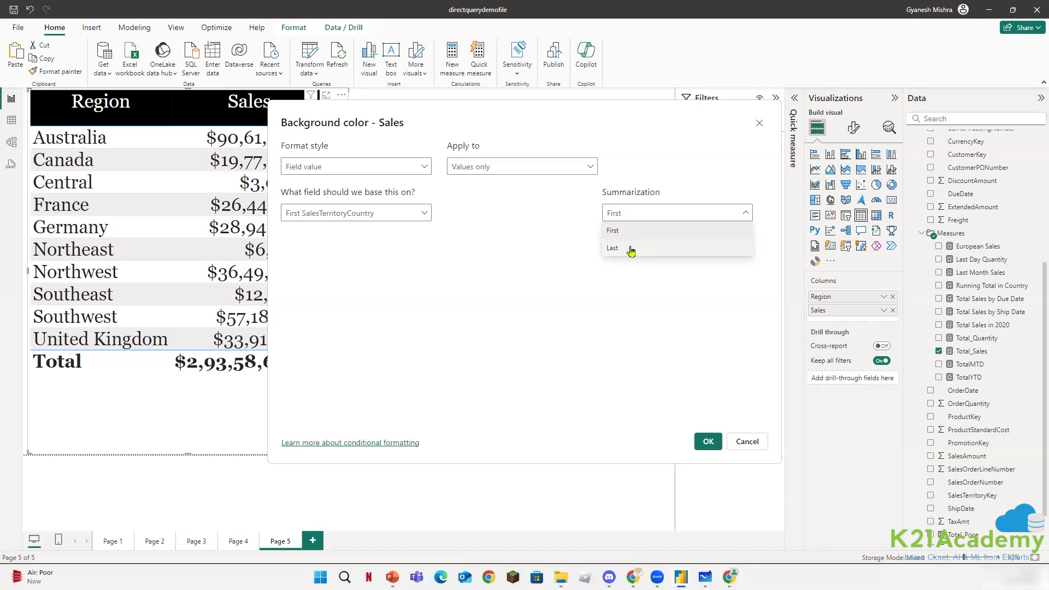
click(563, 167)
click(566, 167)
click(543, 202)
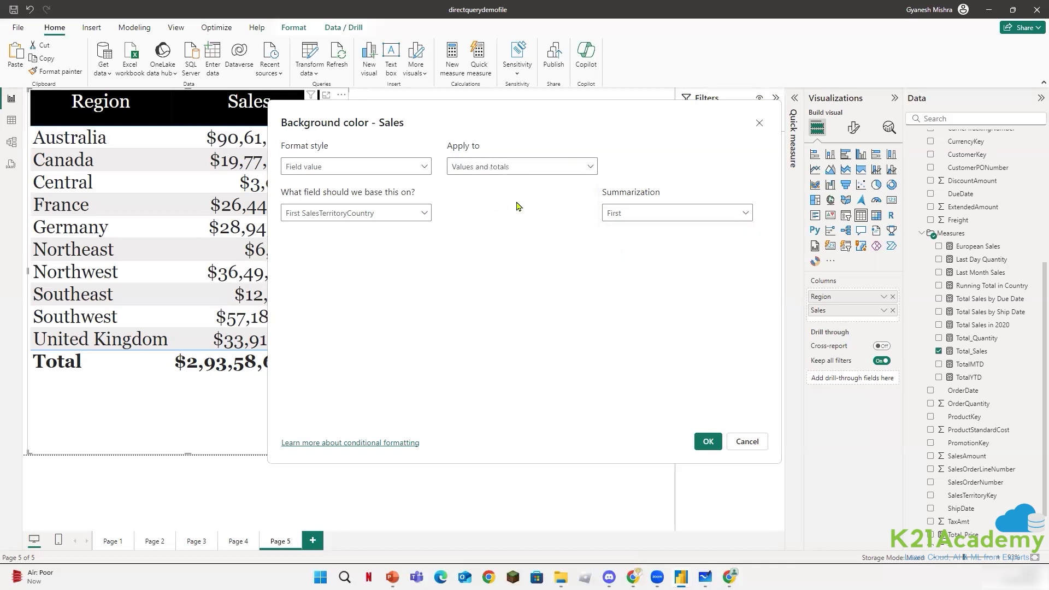
click(676, 219)
click(637, 233)
click(708, 441)
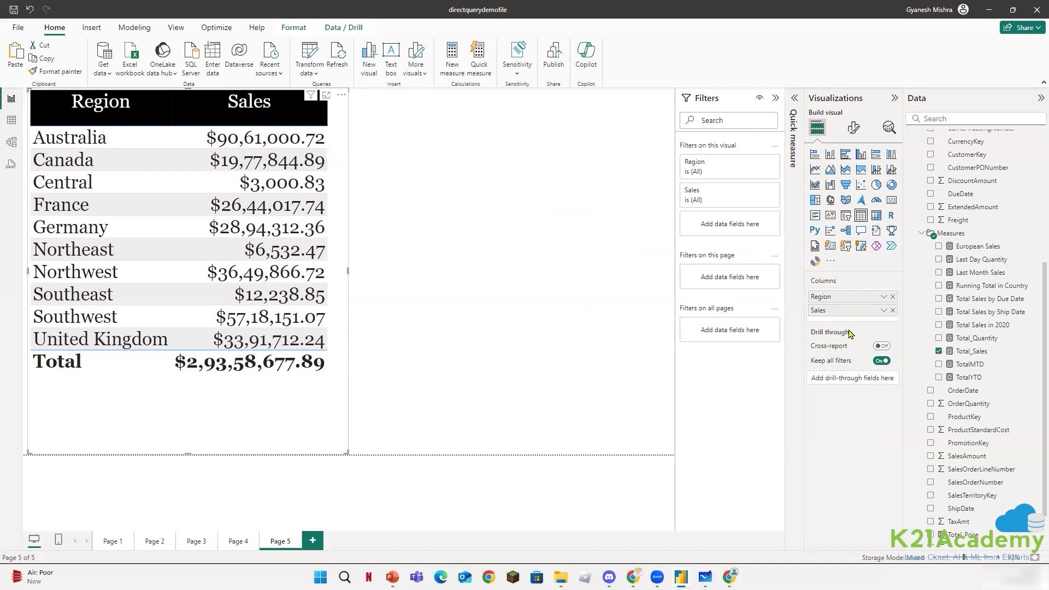
Reopen the Sales background color formatting, limit it to values only and switch the format style to Gradient.
click(883, 311)
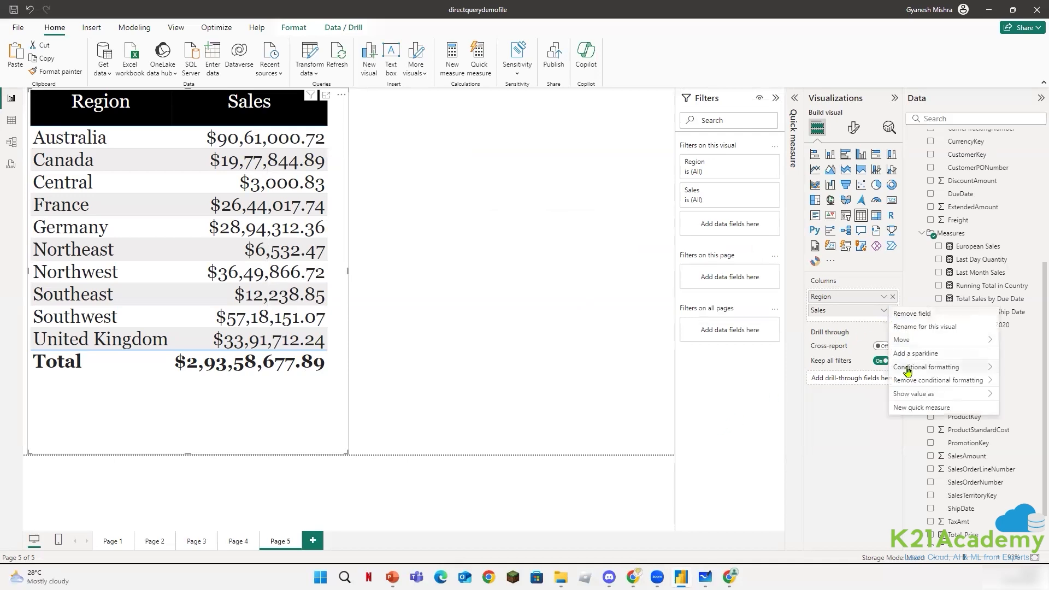
mouse_move(908, 382)
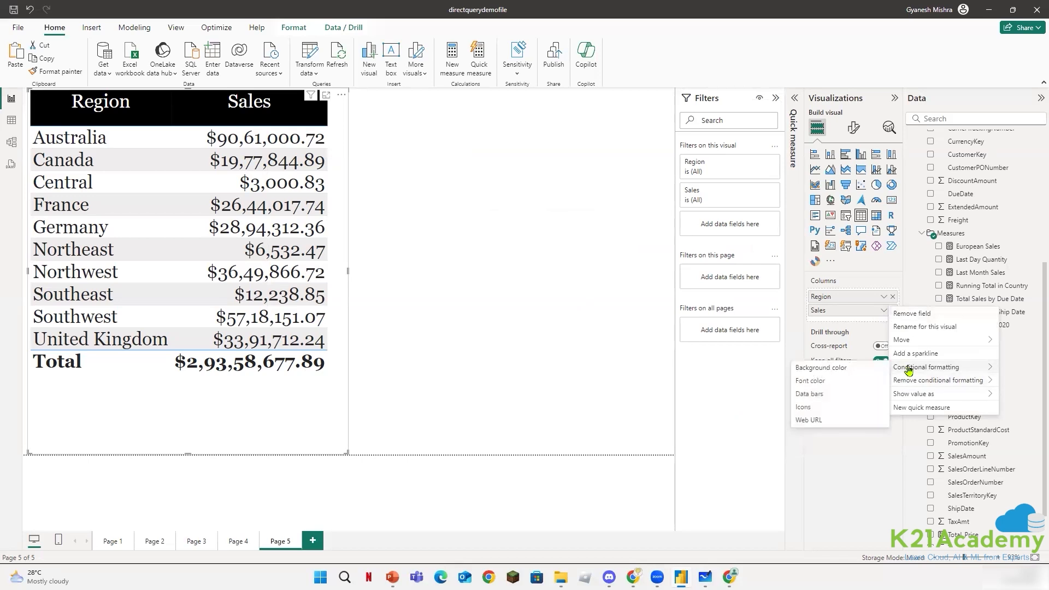
click(836, 368)
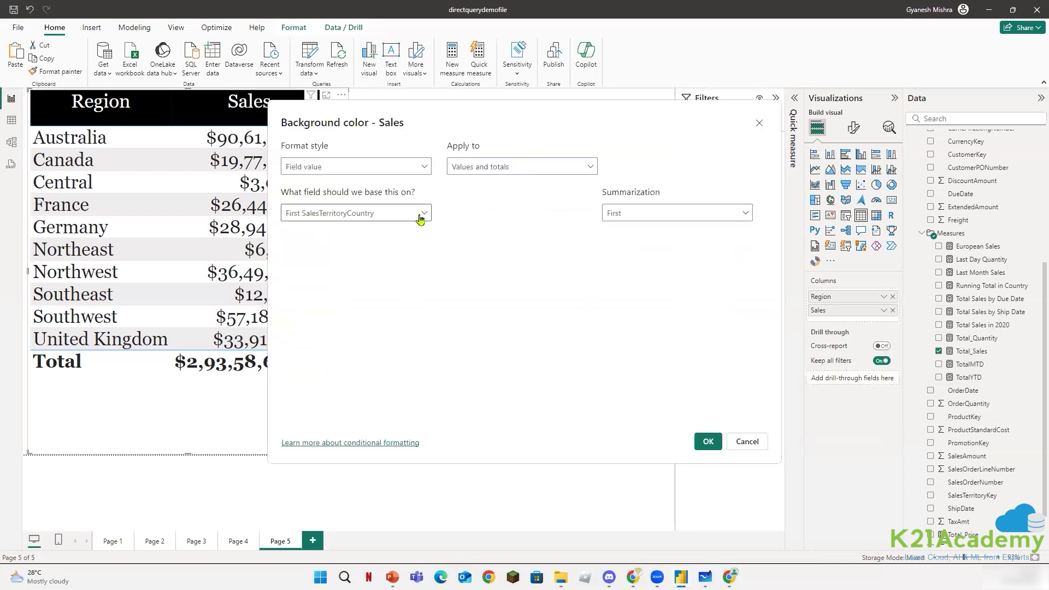
click(506, 167)
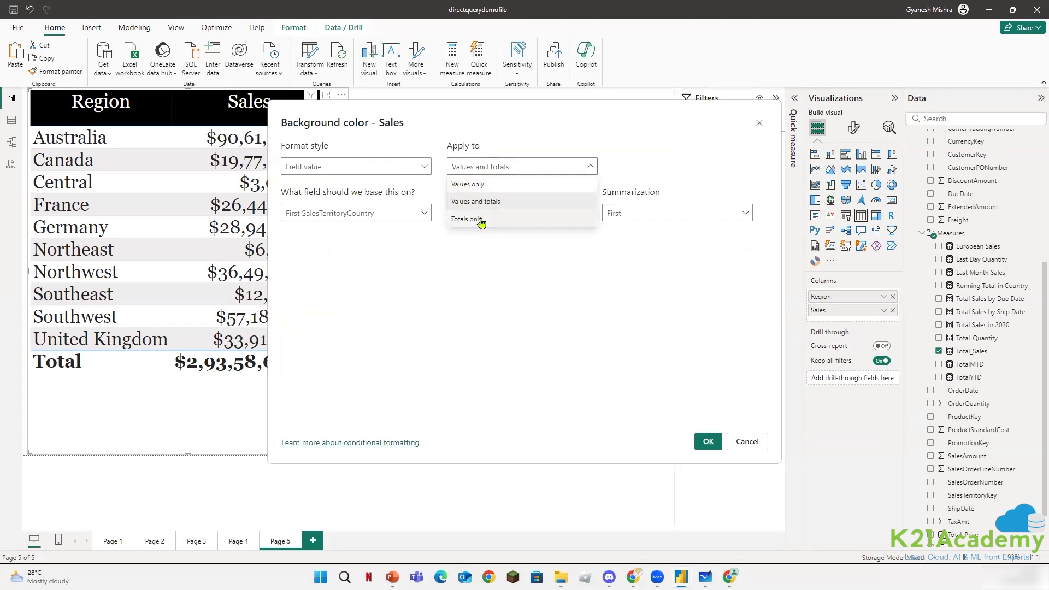
click(492, 188)
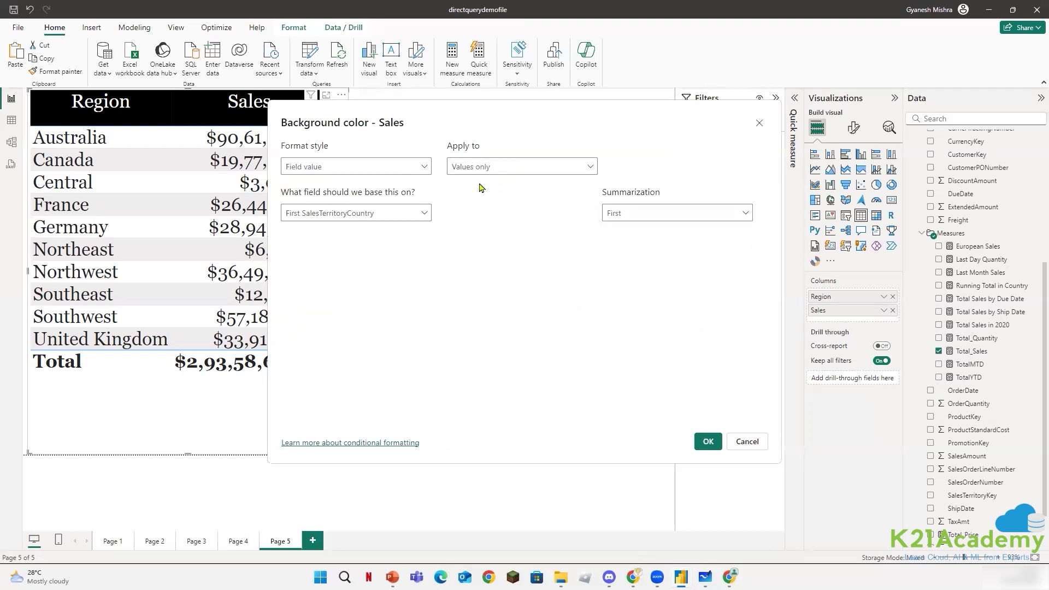
click(350, 168)
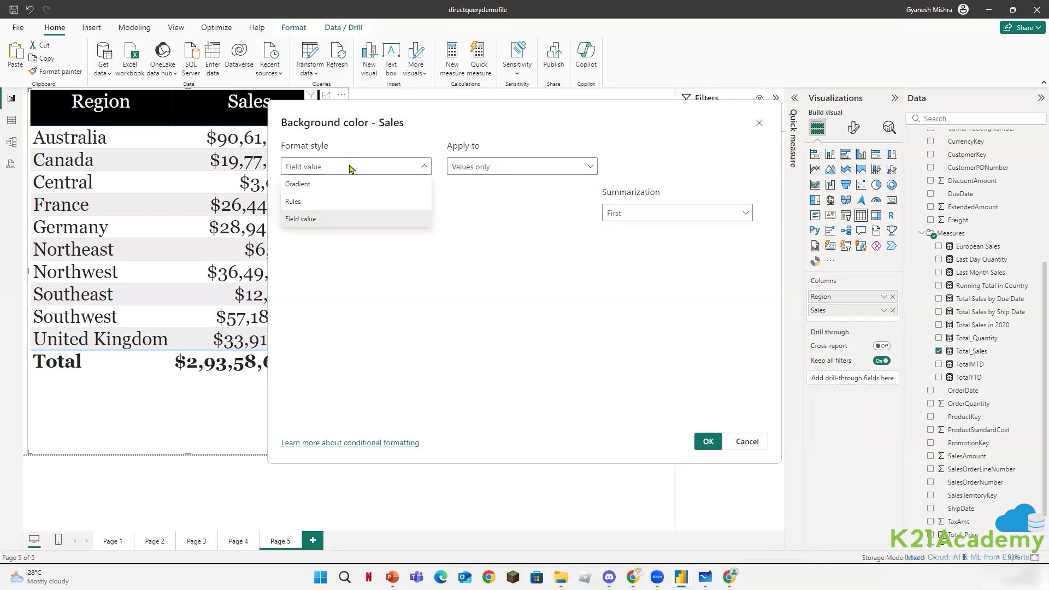
click(325, 186)
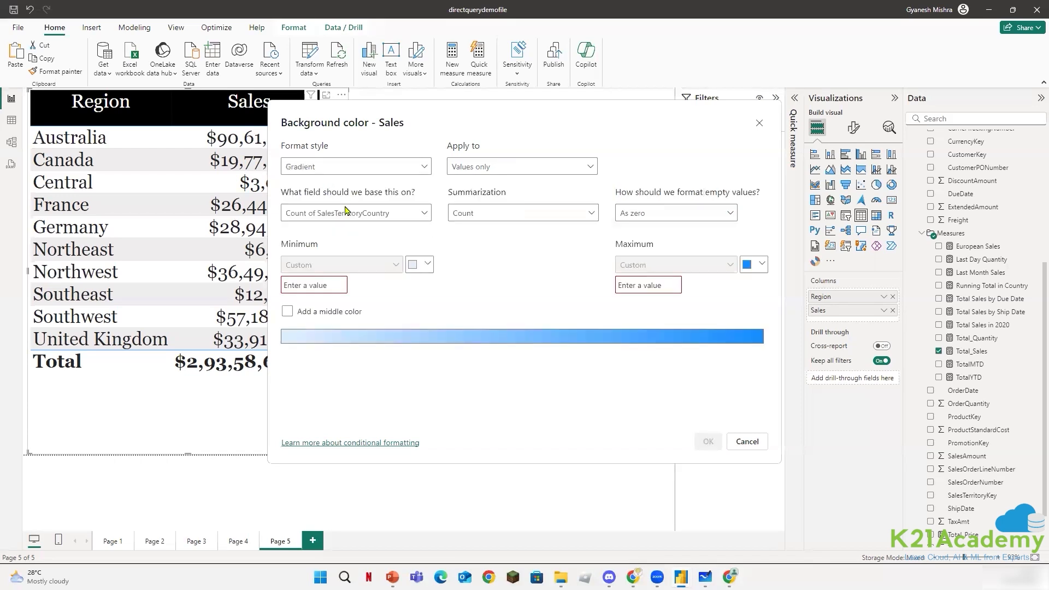
Base the gradient on the Total_Sales measure and apply it to values only.
click(401, 218)
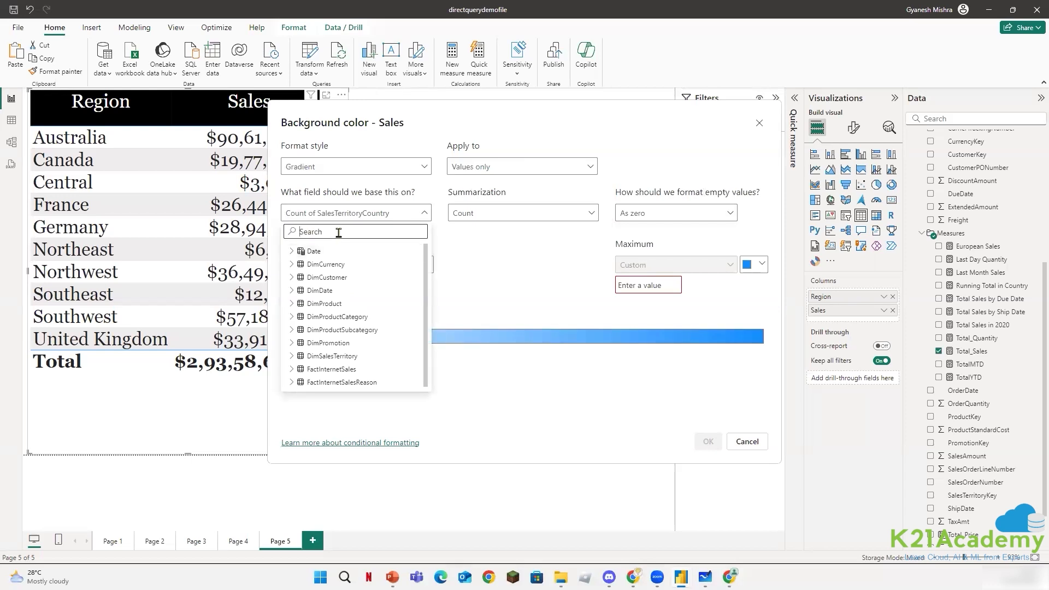
text(to)
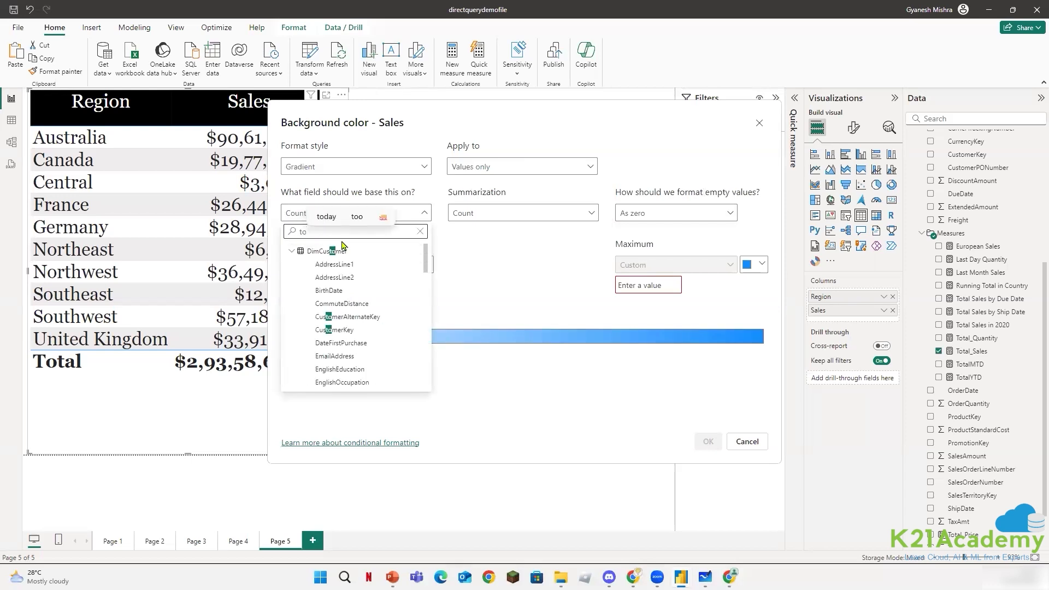
text(tal)
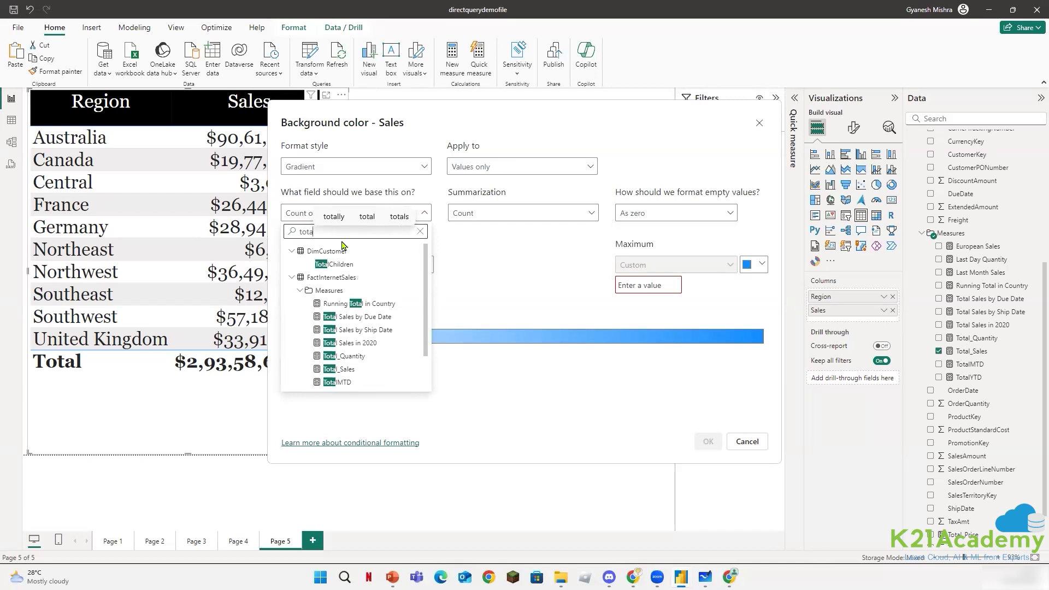
click(346, 369)
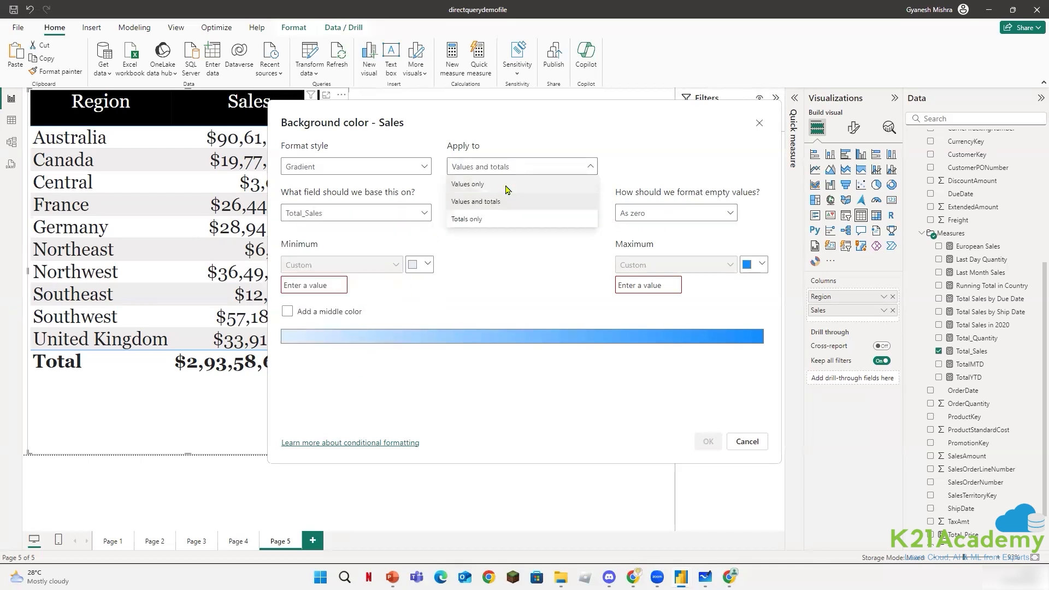
click(507, 187)
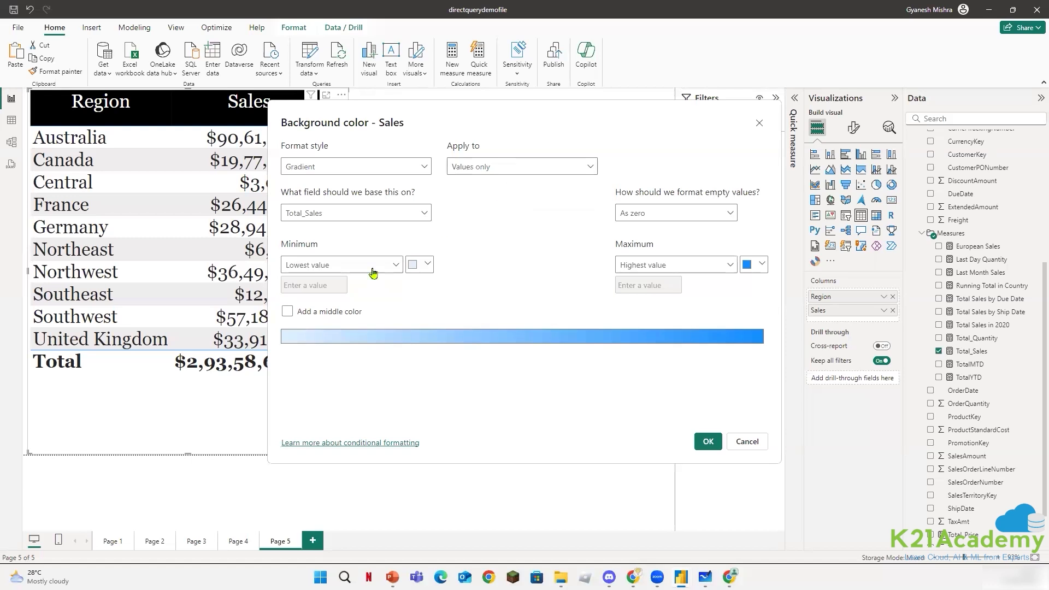
Set the gradient's lowest-value color to red and its highest-value color to a custom green, #53A125.
click(424, 266)
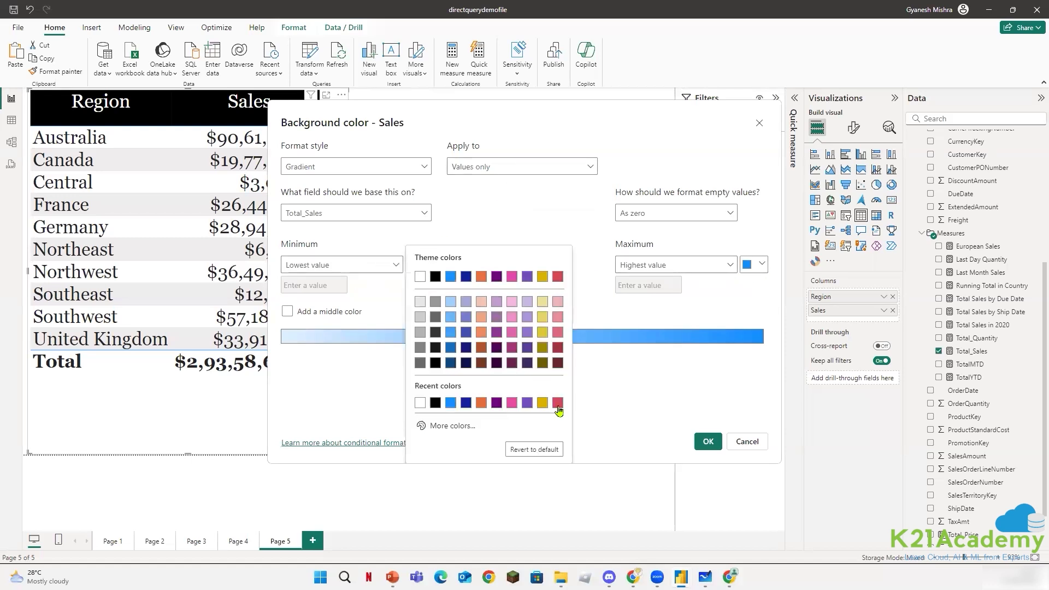
click(557, 409)
click(762, 264)
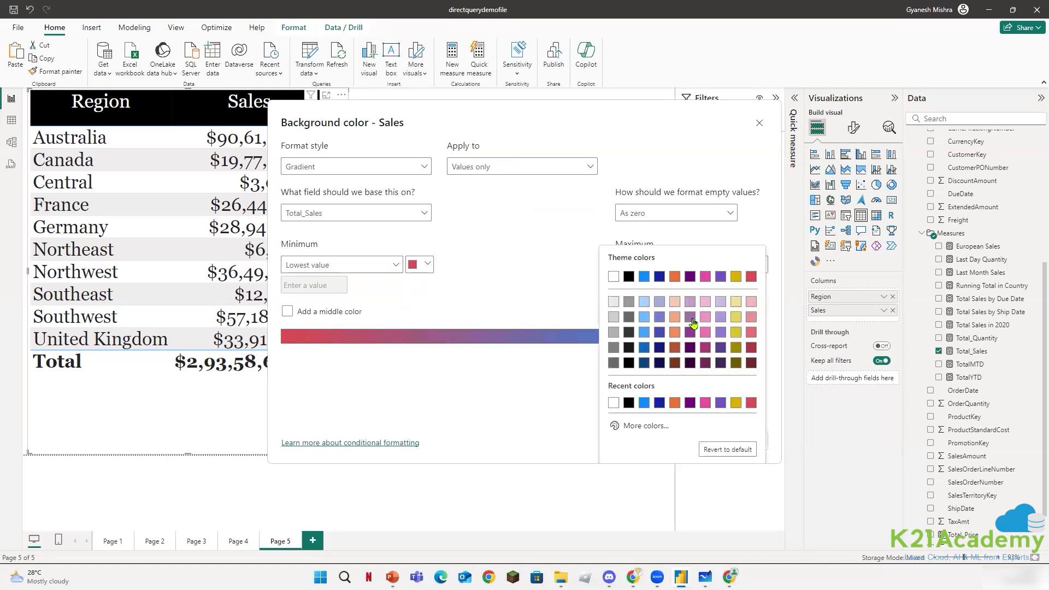
click(650, 426)
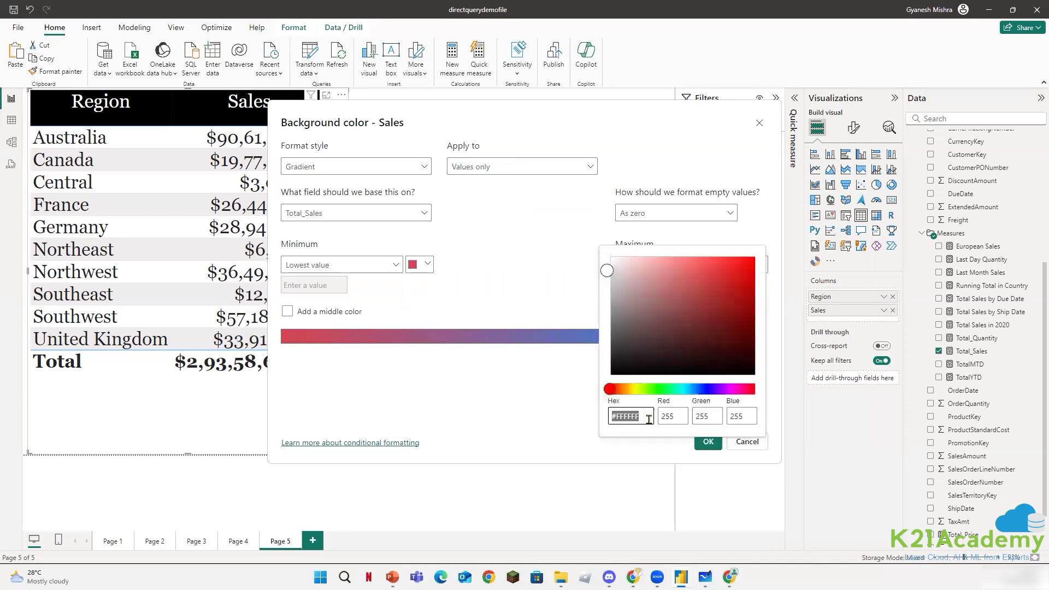
click(645, 389)
click(709, 288)
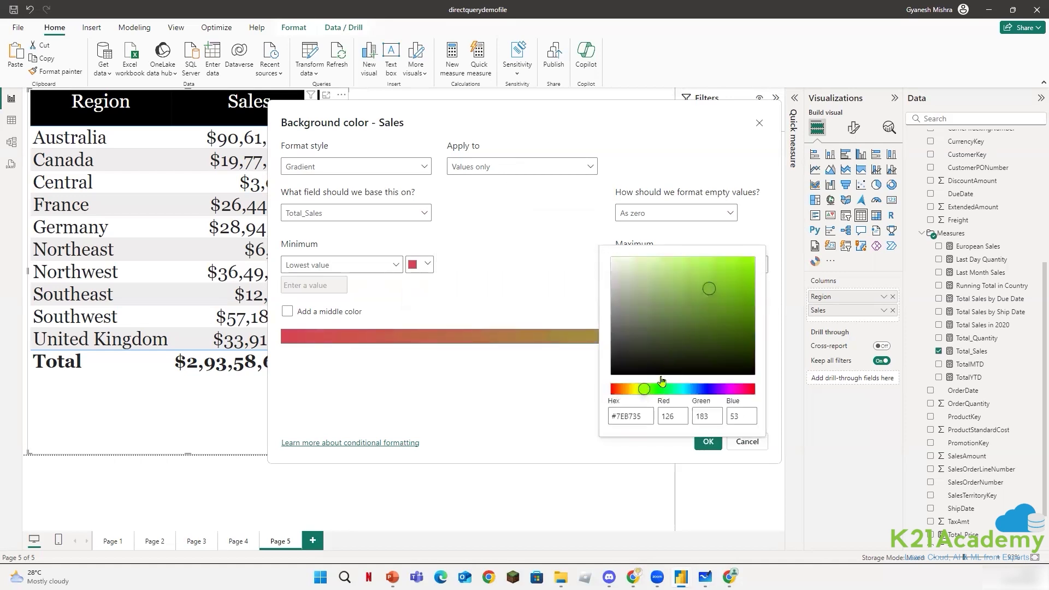
click(649, 389)
click(718, 299)
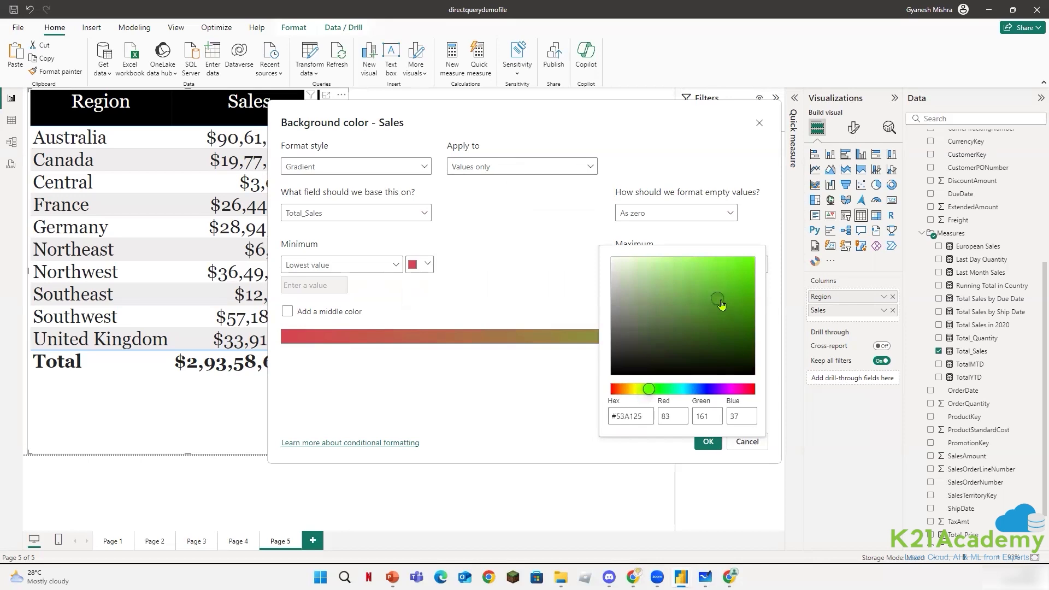
click(524, 424)
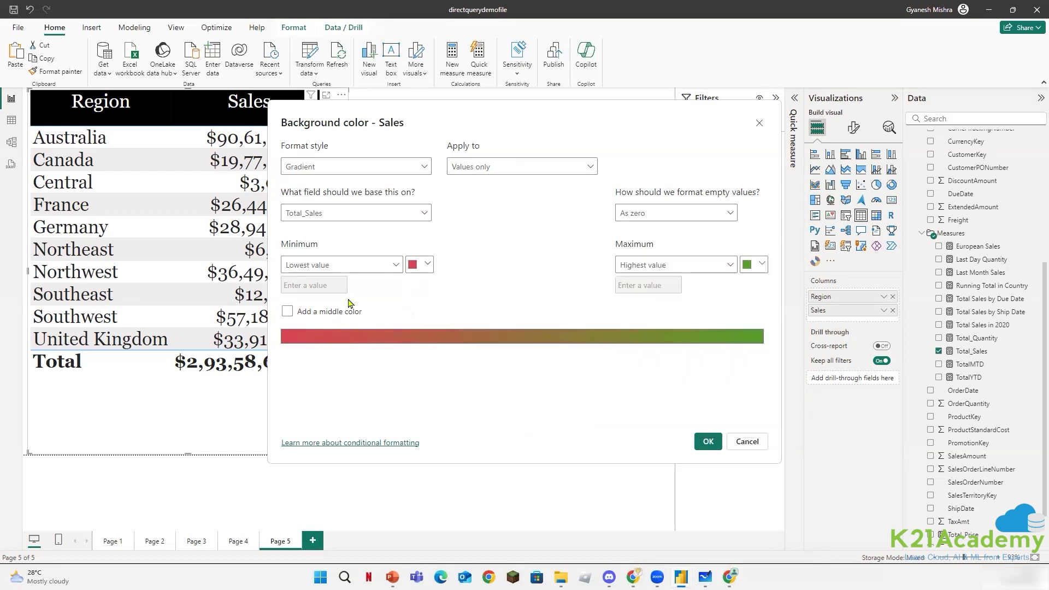
Add a middle color to the gradient and apply the background formatting to the Sales column.
click(286, 315)
click(708, 441)
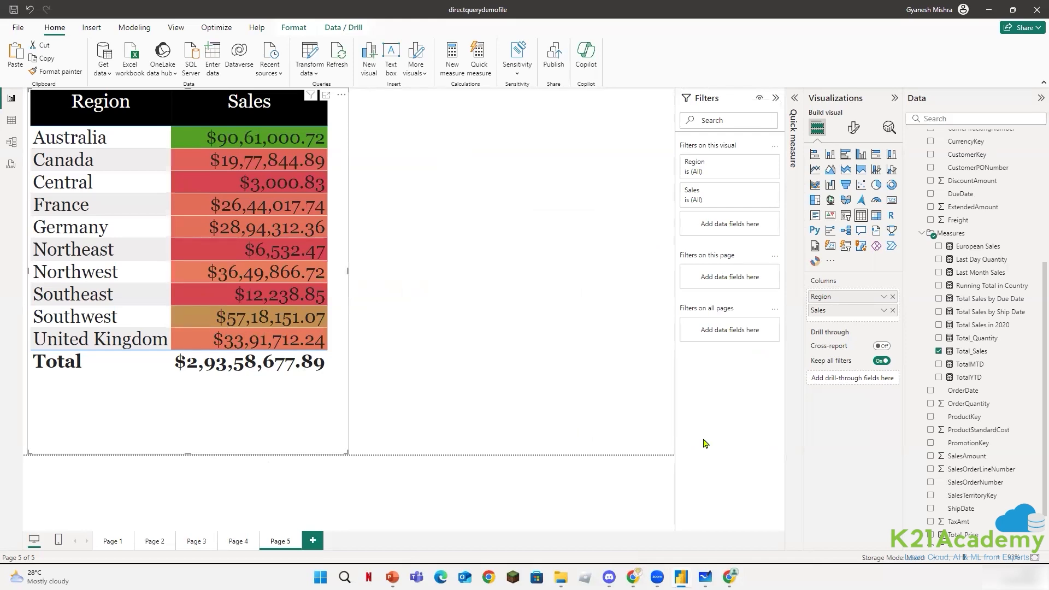
click(444, 319)
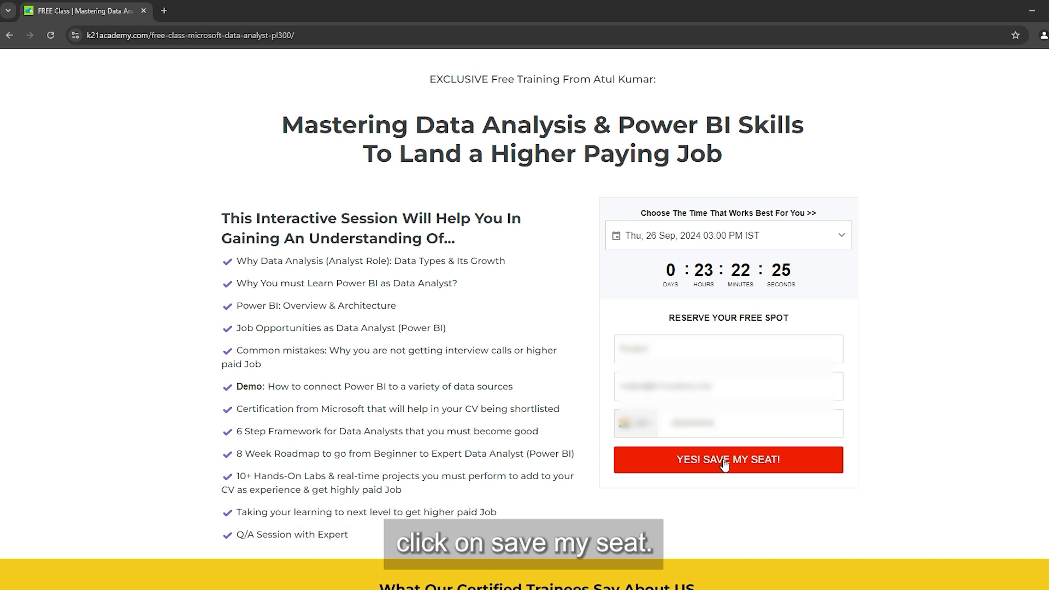
In the browser, submit the filled-in registration form to reserve a seat in the free Power BI class.
click(720, 461)
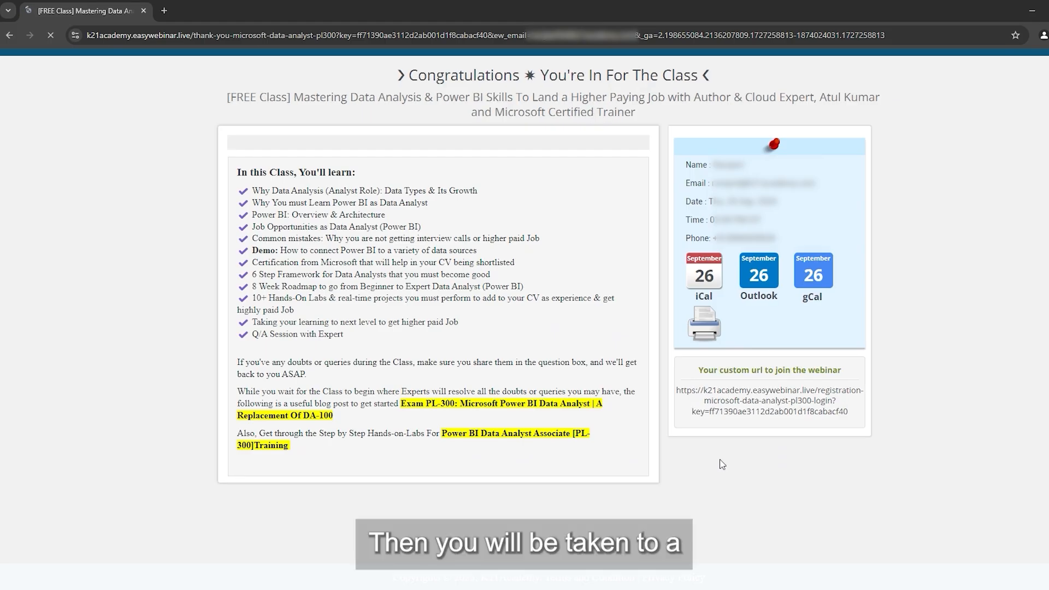